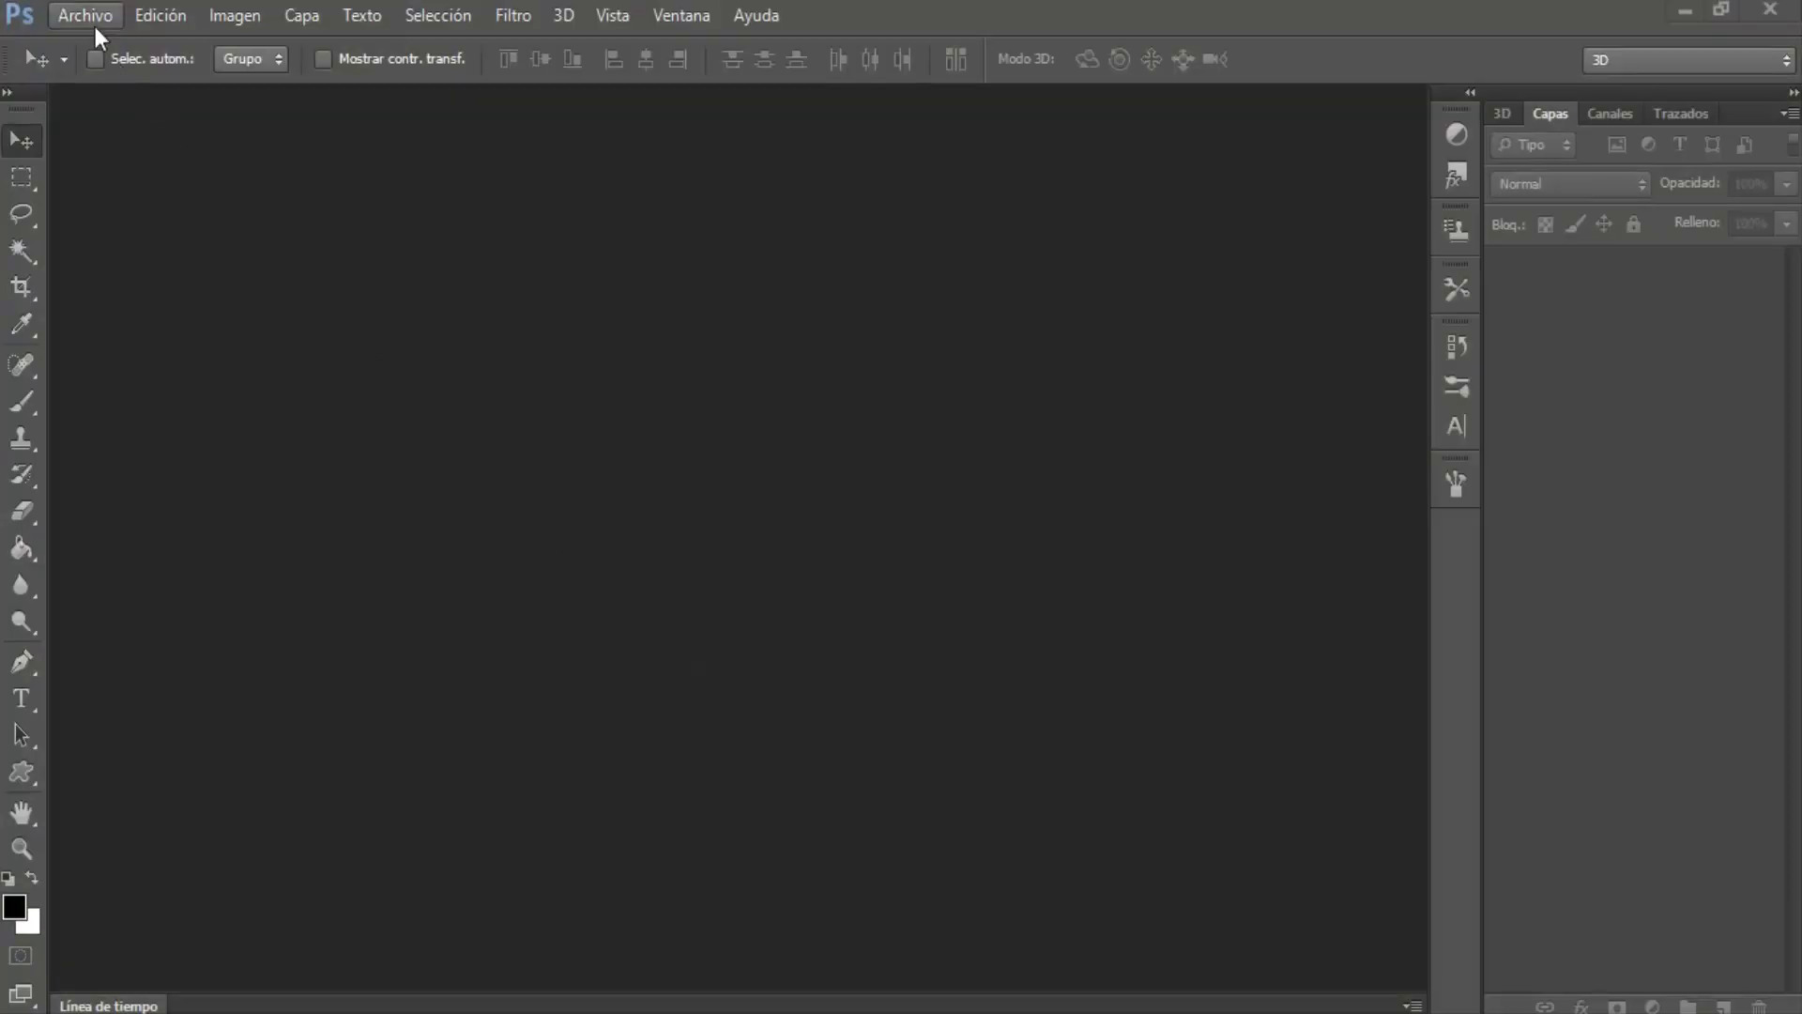
# Create a new 1920 × 1080 px document at 100 pixels per inch with a white background
pyautogui.click(92, 19)
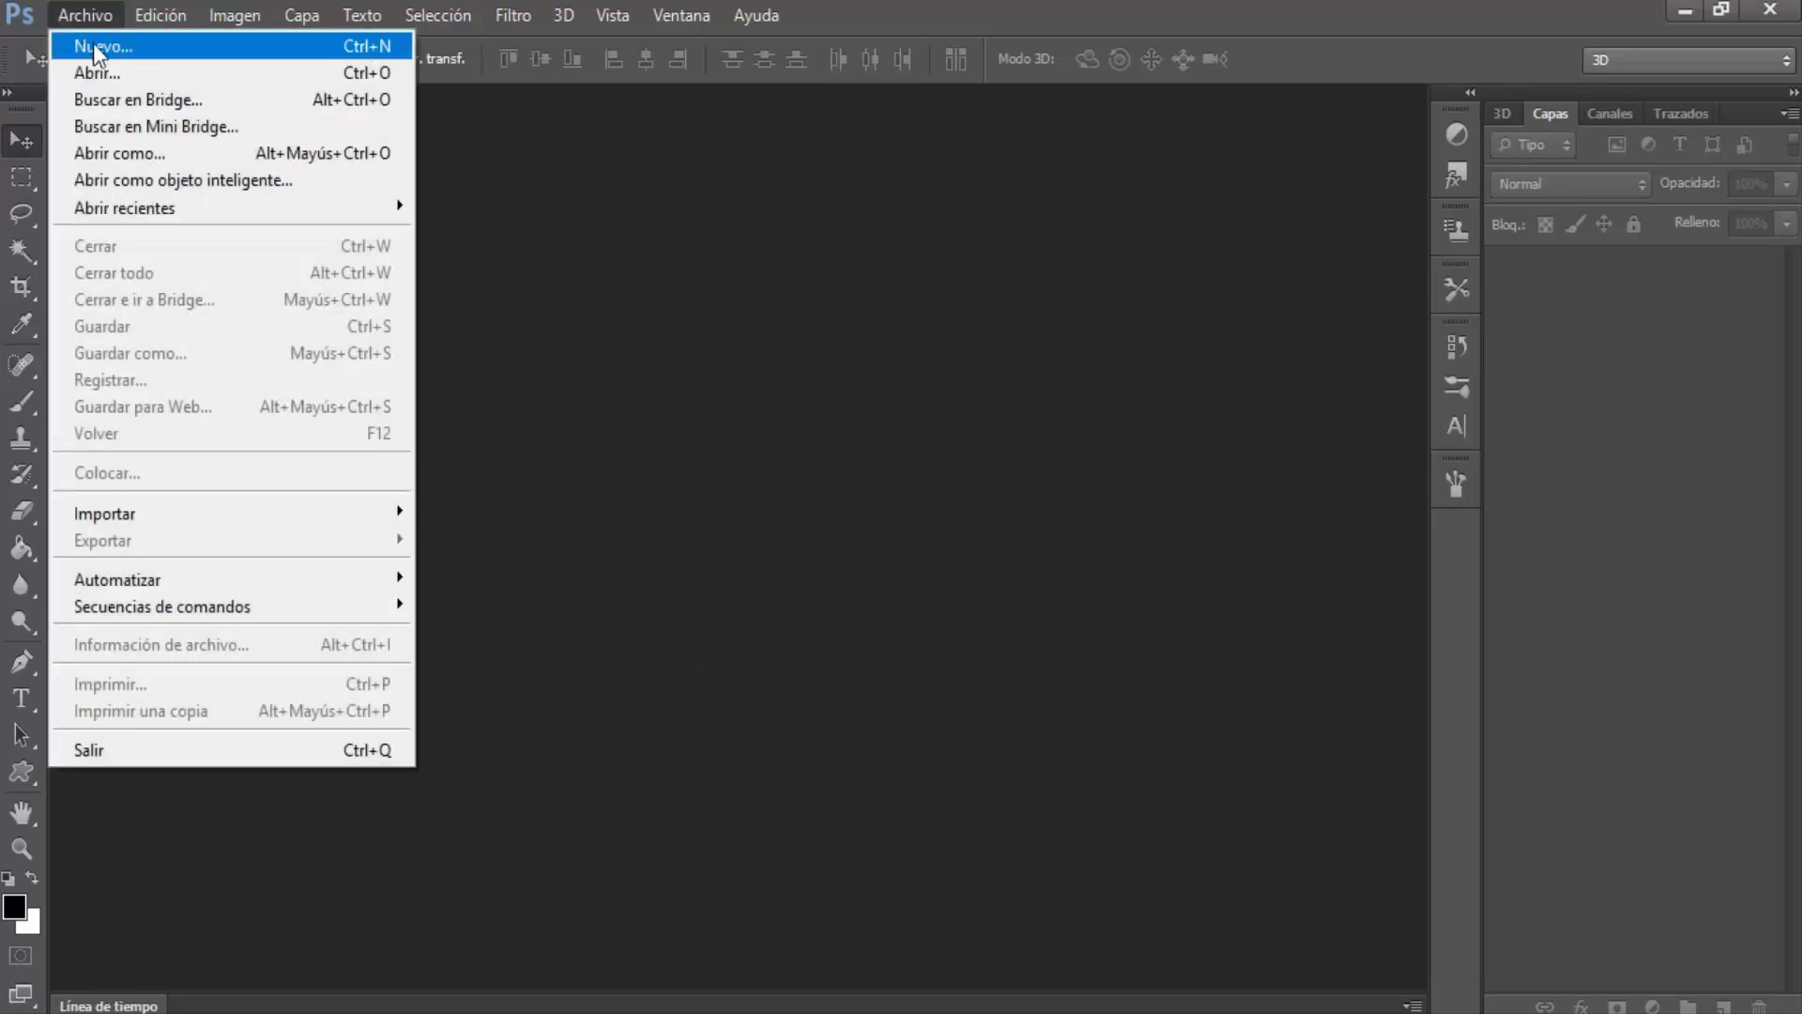
pyautogui.click(122, 48)
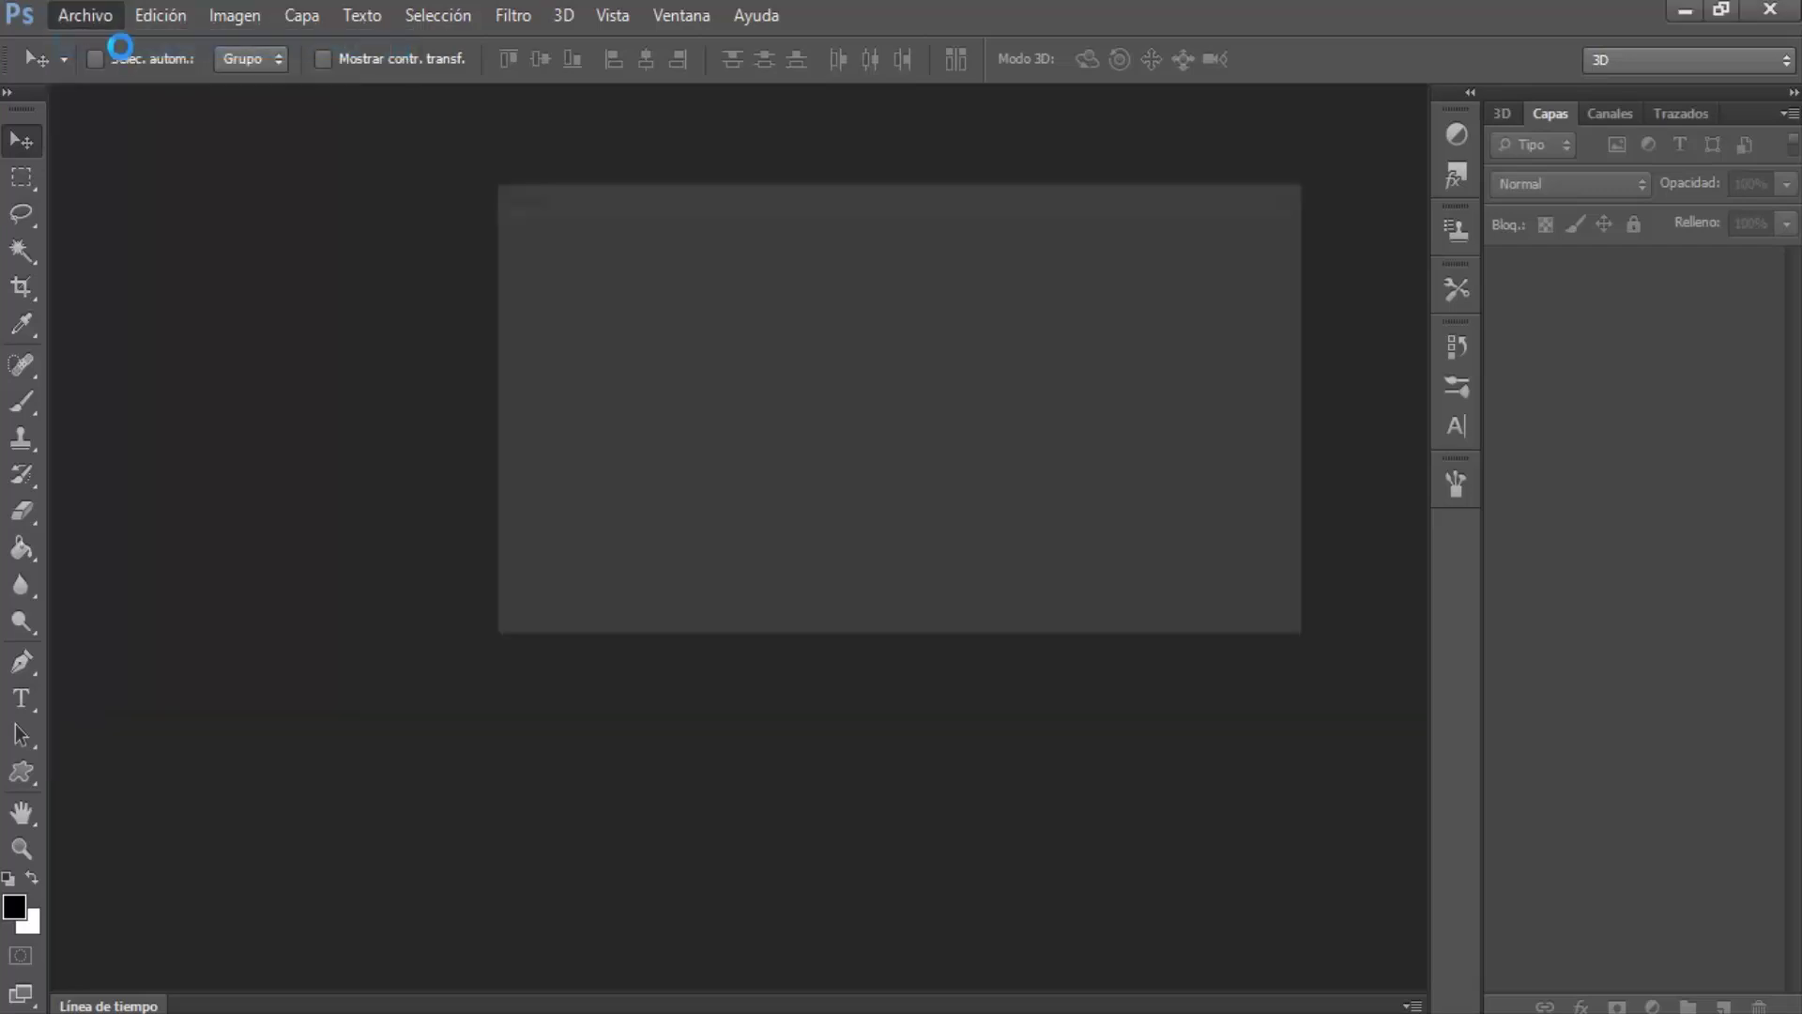
pyautogui.click(718, 359)
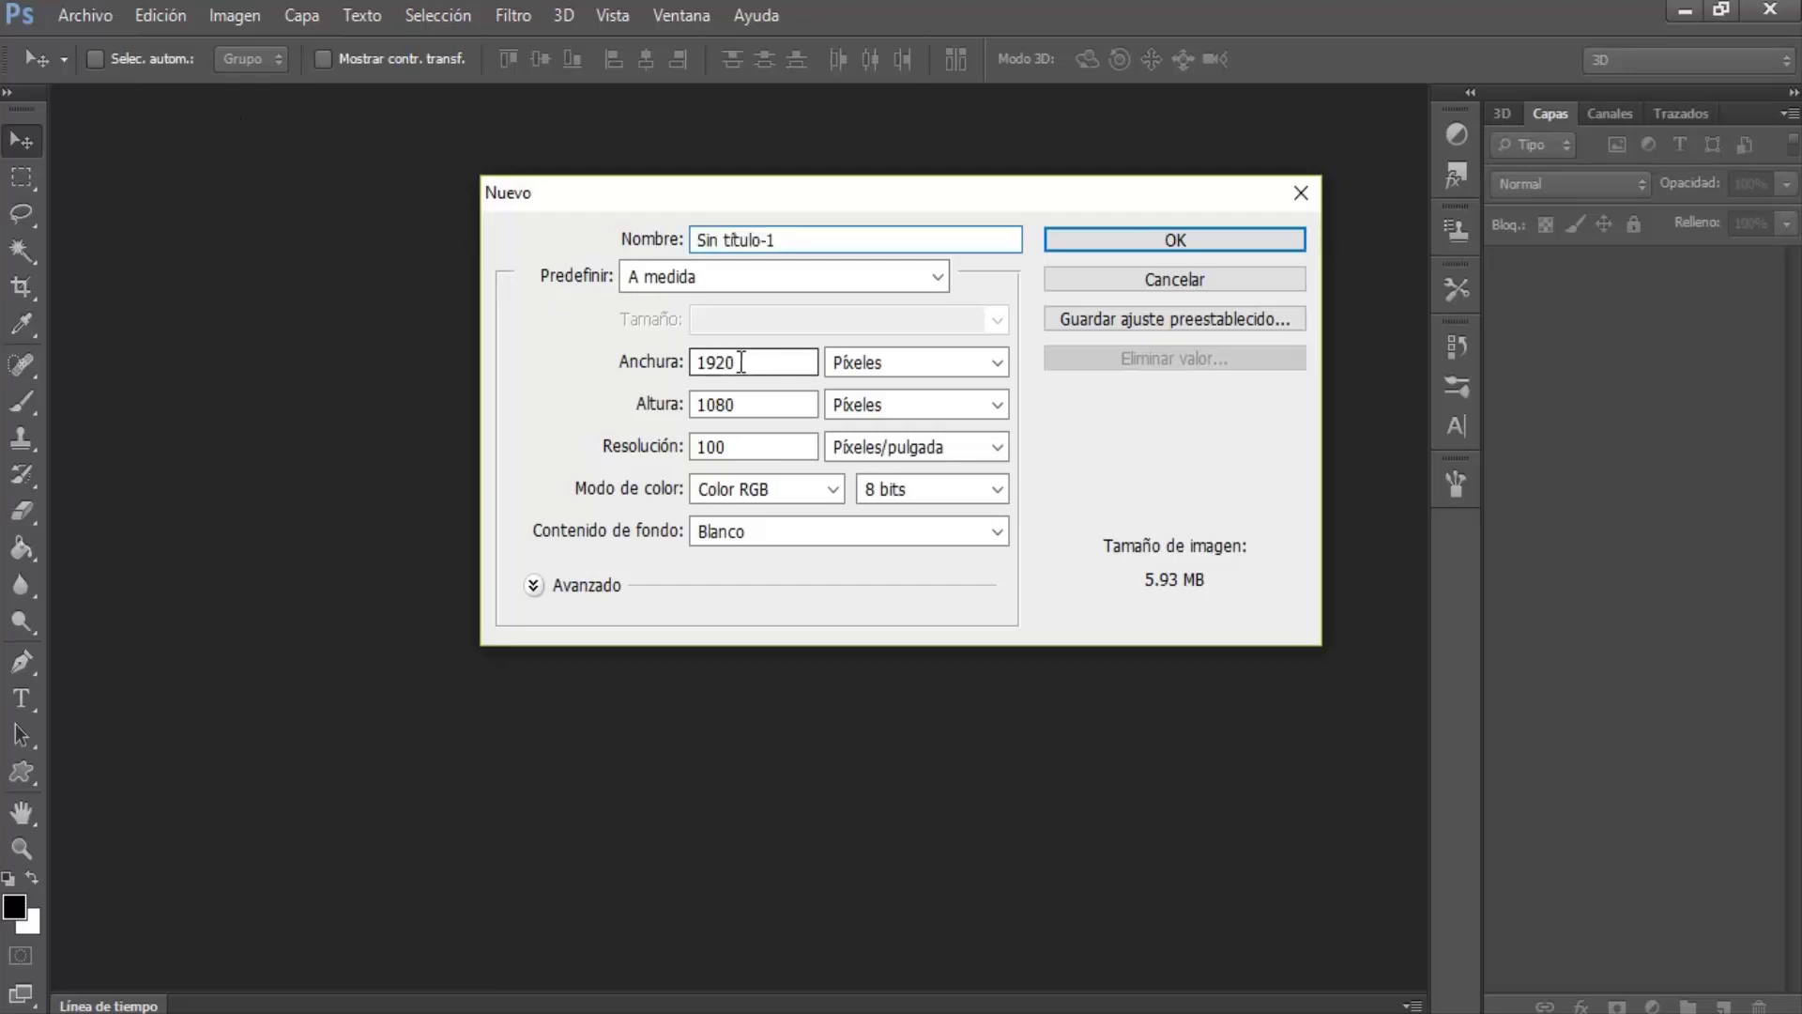
pyautogui.doubleClick(694, 362)
pyautogui.doubleClick(682, 409)
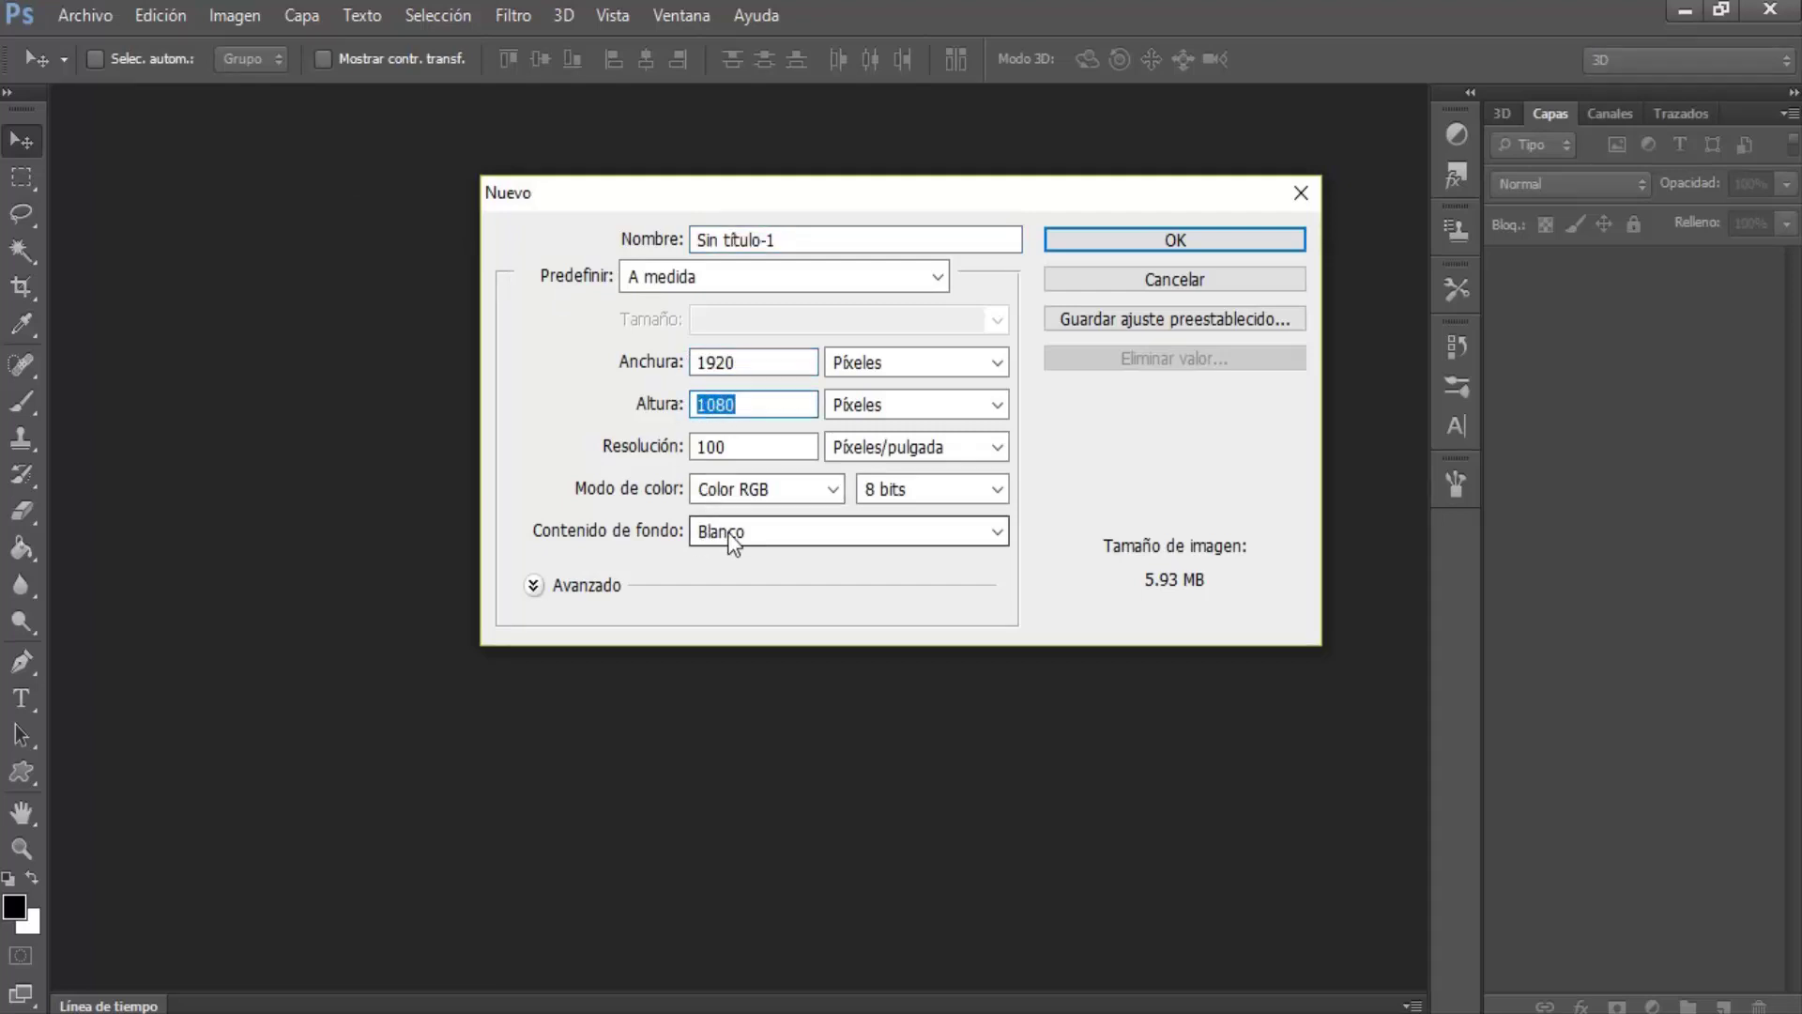
pyautogui.click(1136, 240)
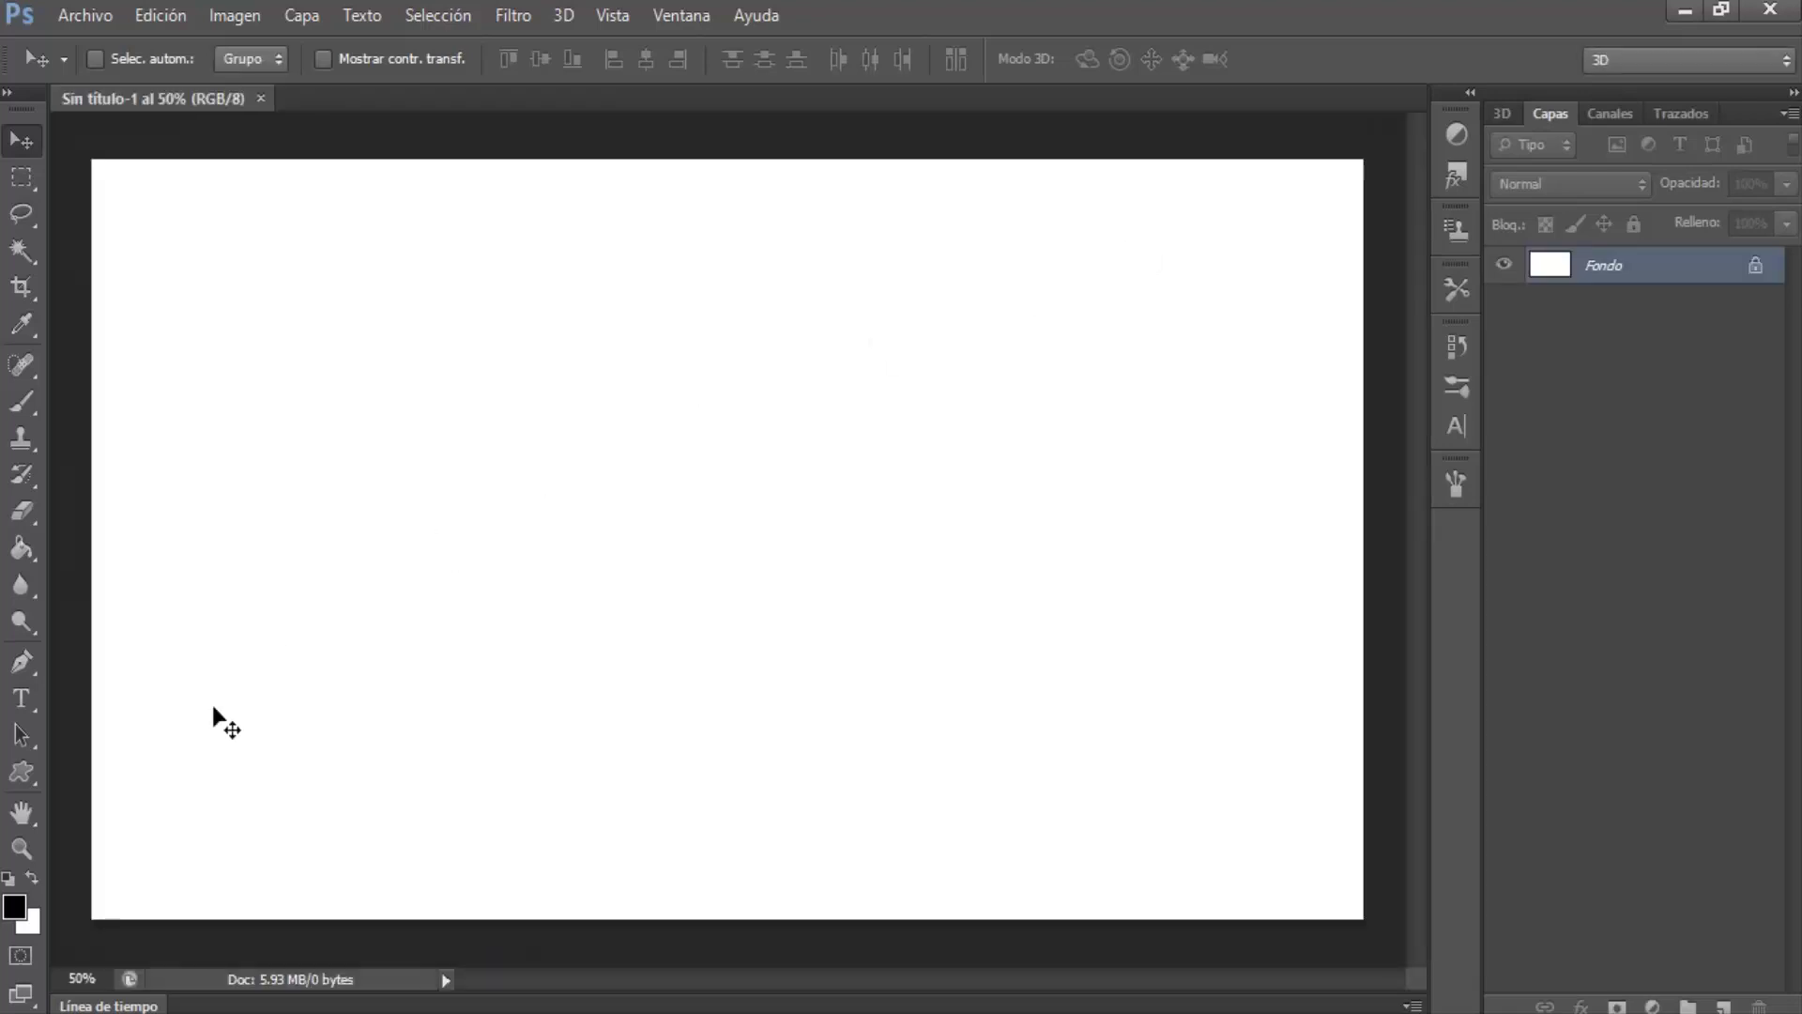
# Set the foreground colour to #dadcac and fill the canvas with it using the Paint Bucket
pyautogui.click(16, 907)
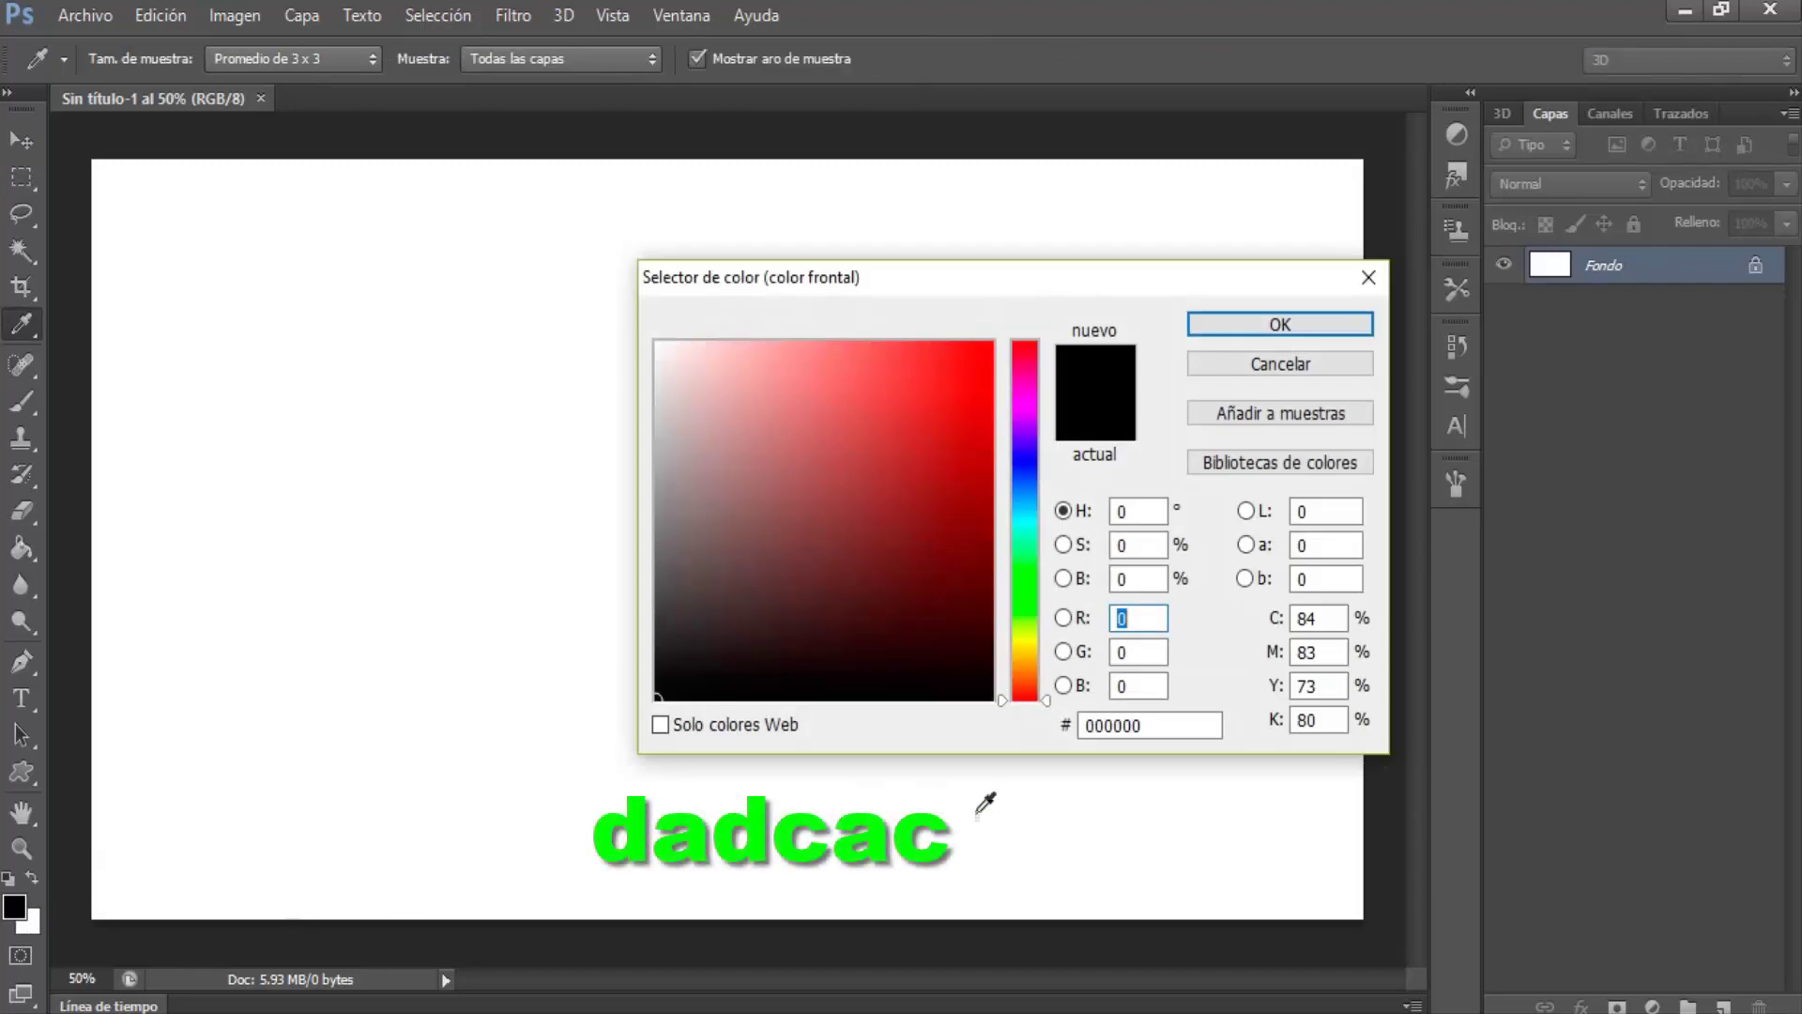
pyautogui.moveTo(1143, 725); pyautogui.dragTo(1069, 725)
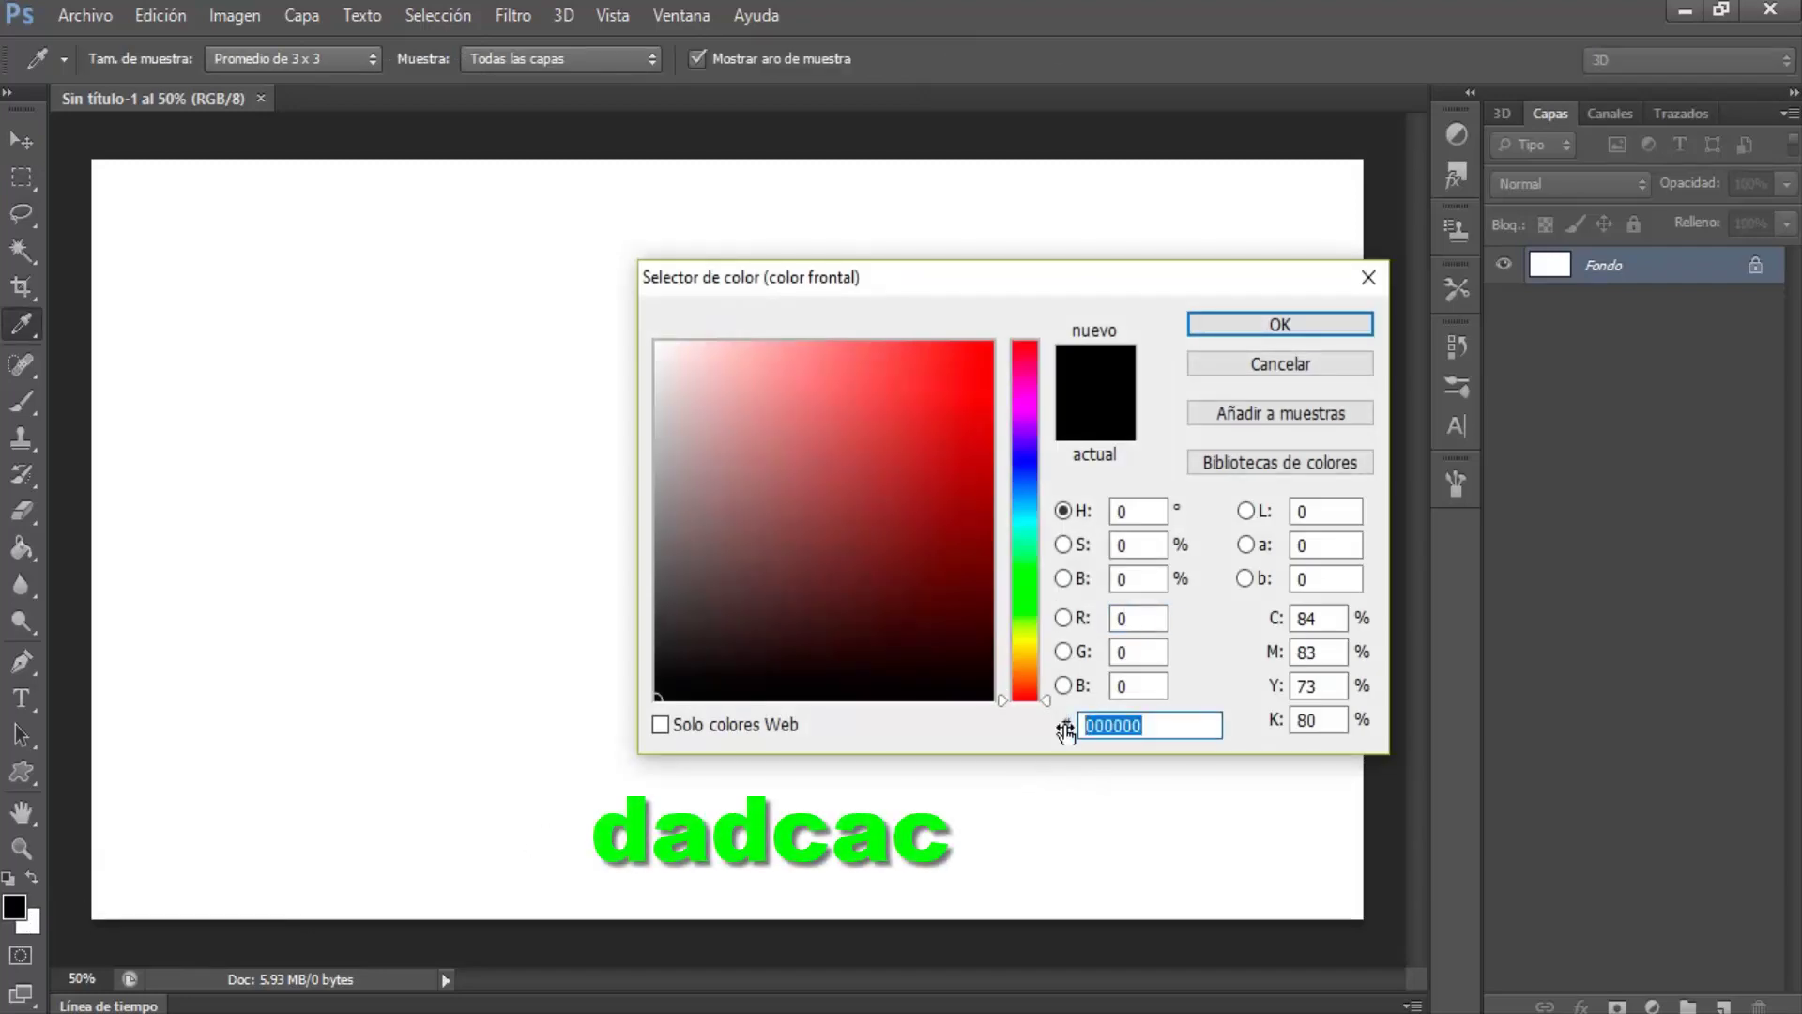
pyautogui.write('dadca')
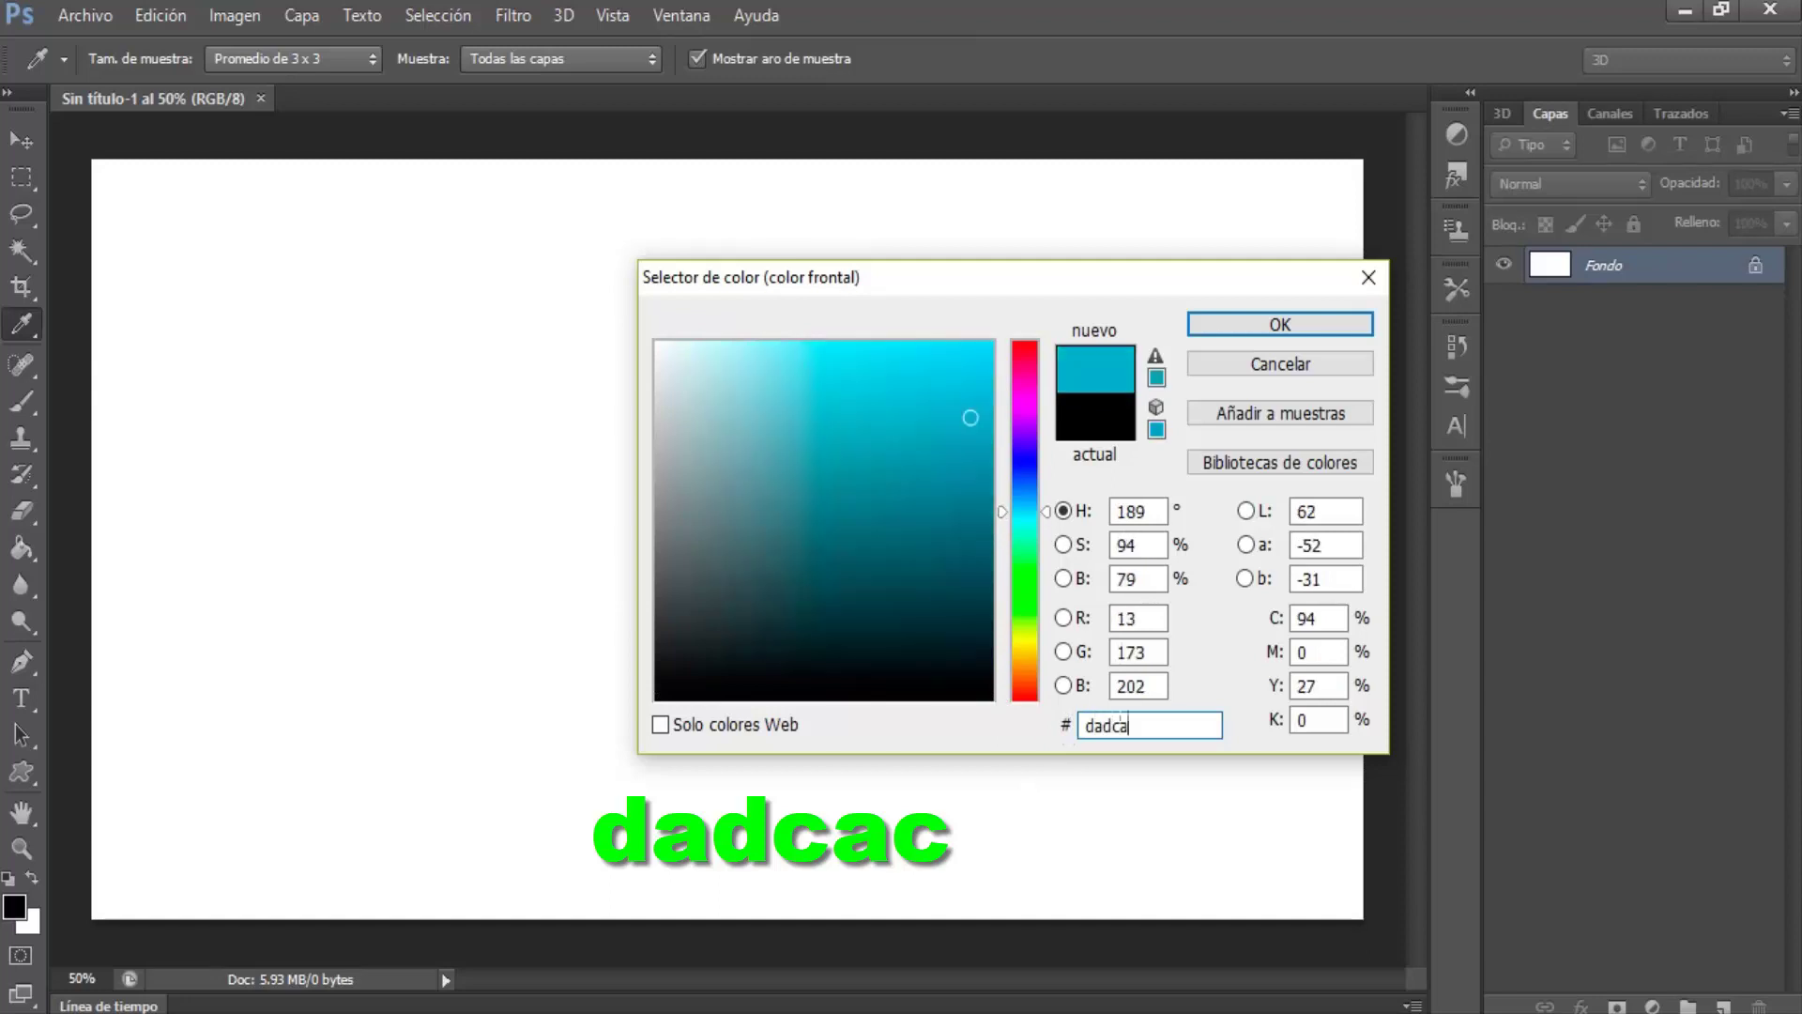
pyautogui.write('c')
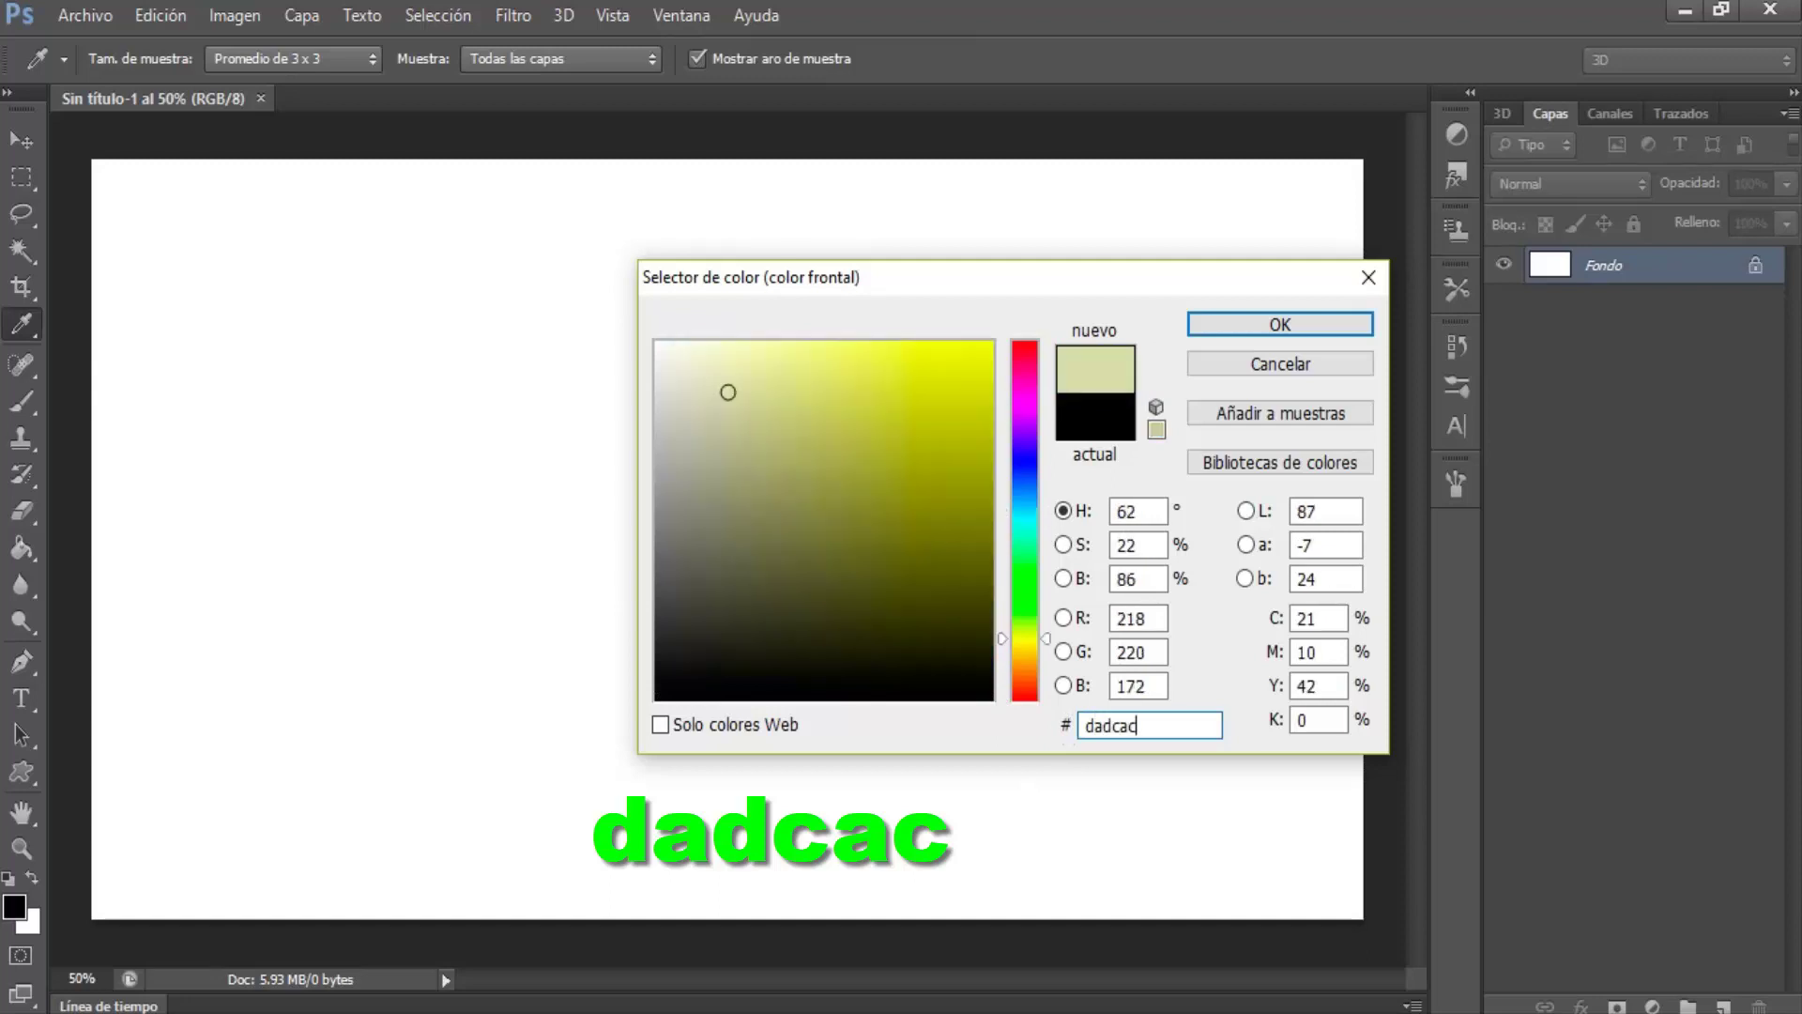
pyautogui.click(1261, 328)
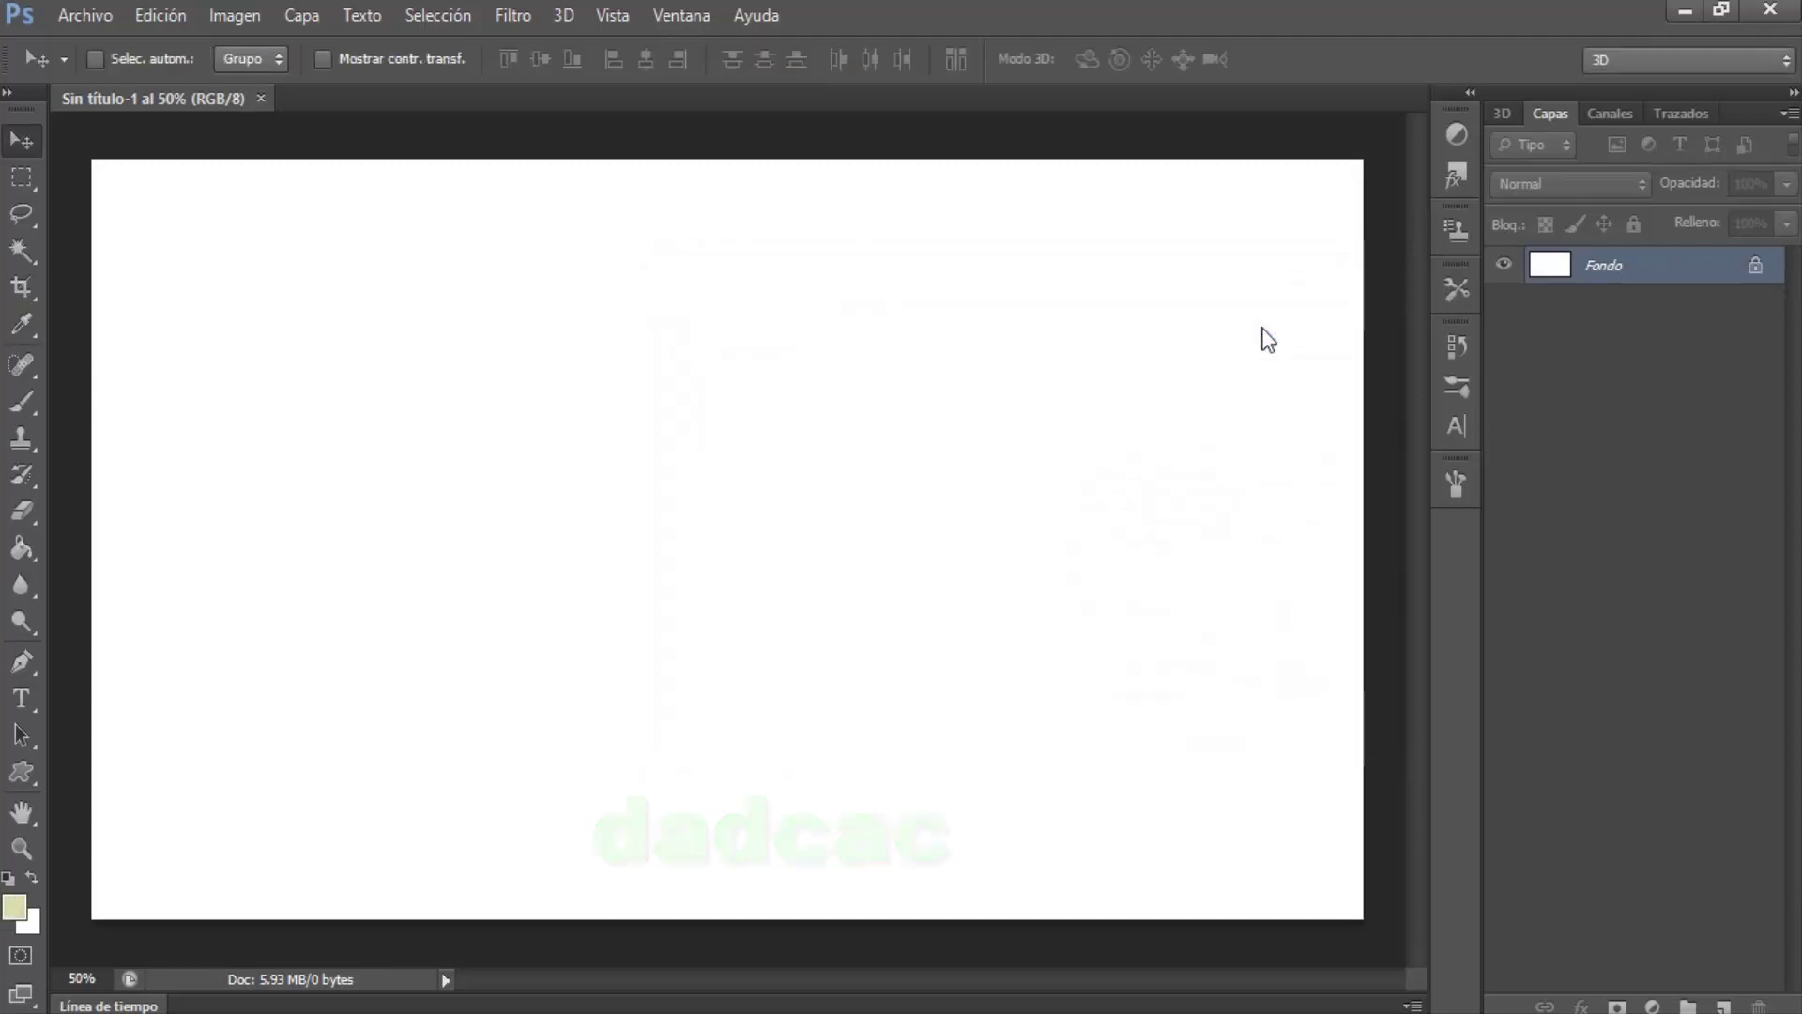
pyautogui.click(24, 552)
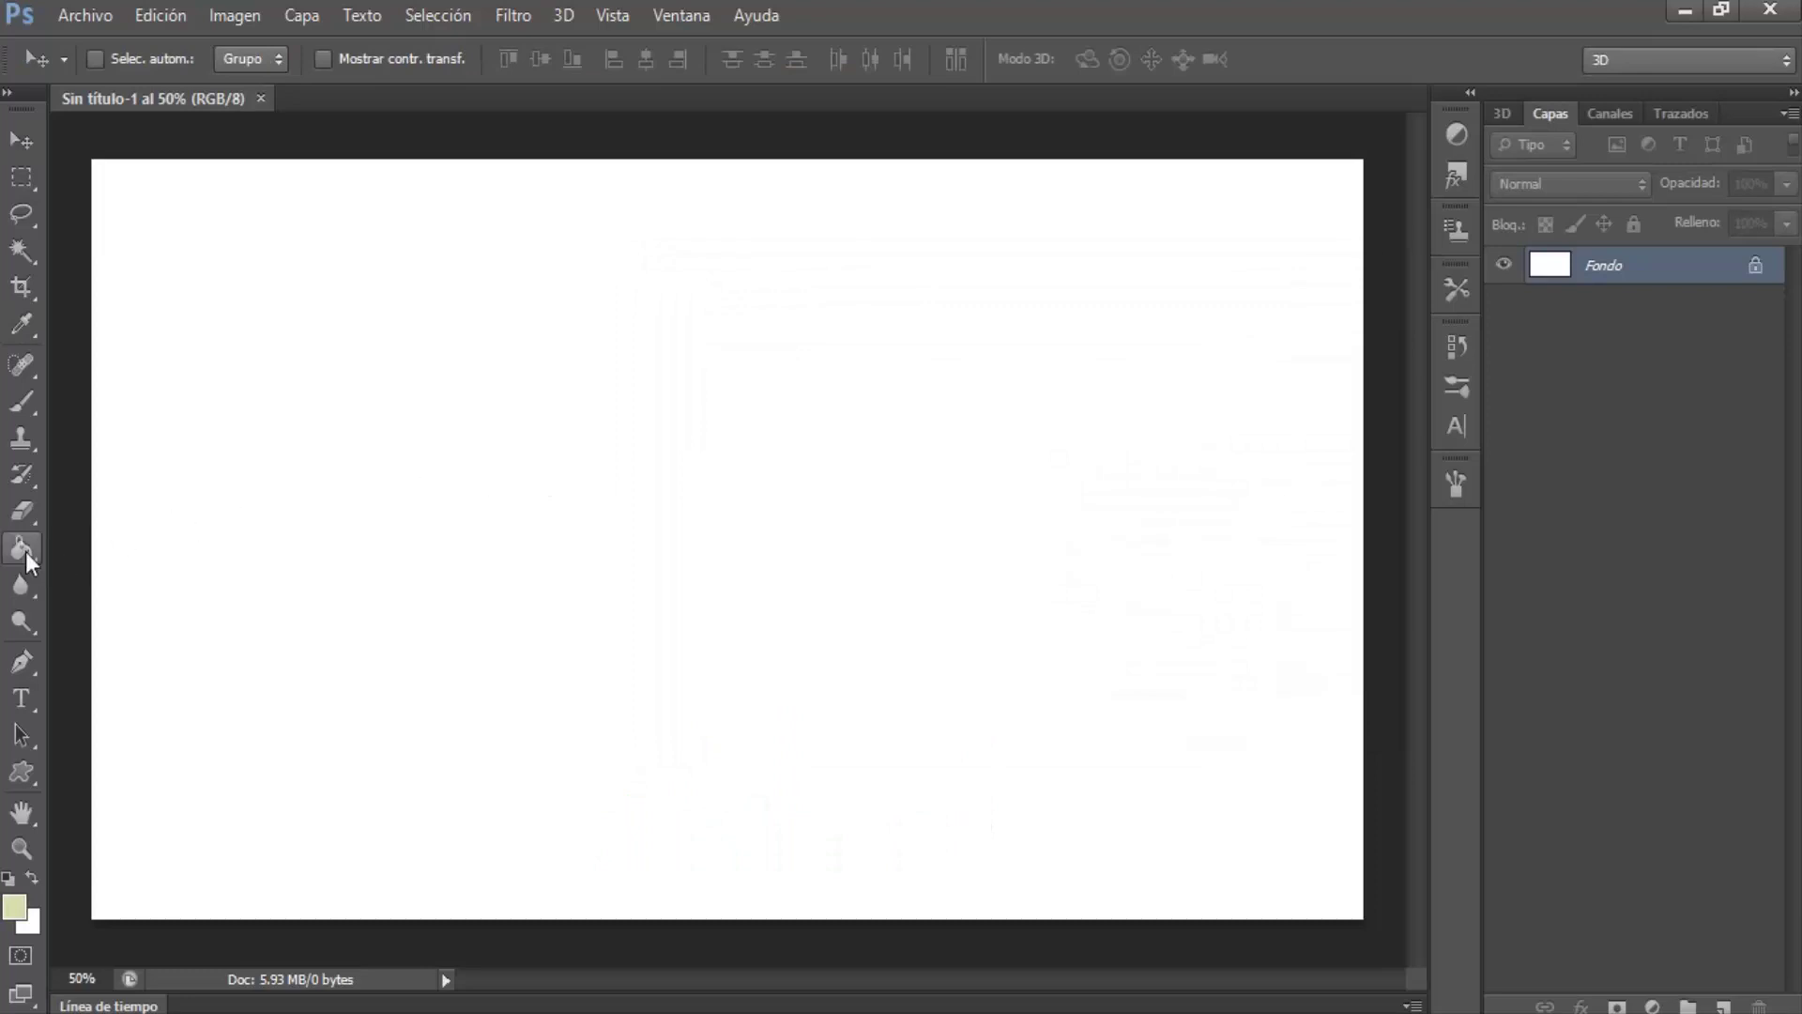
pyautogui.click(494, 534)
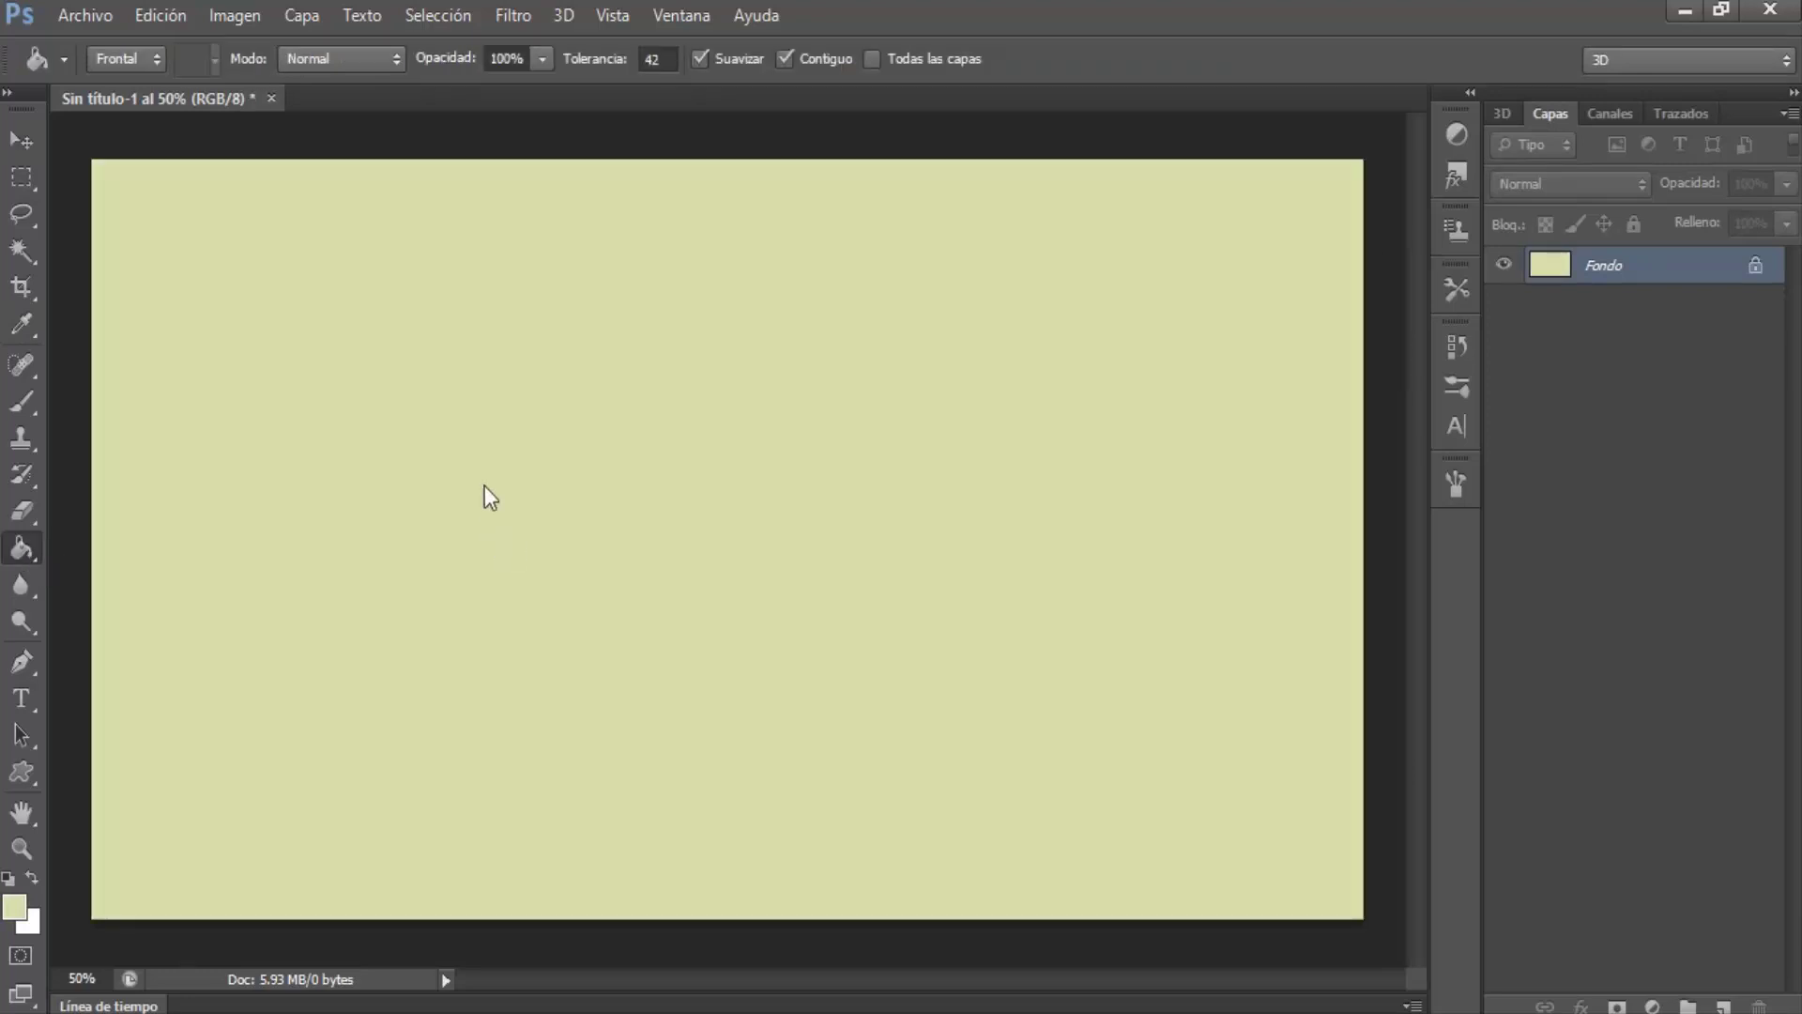
# Apply Add Noise at 17%, Gaussian, Monochromatic to the canvas
pyautogui.click(511, 16)
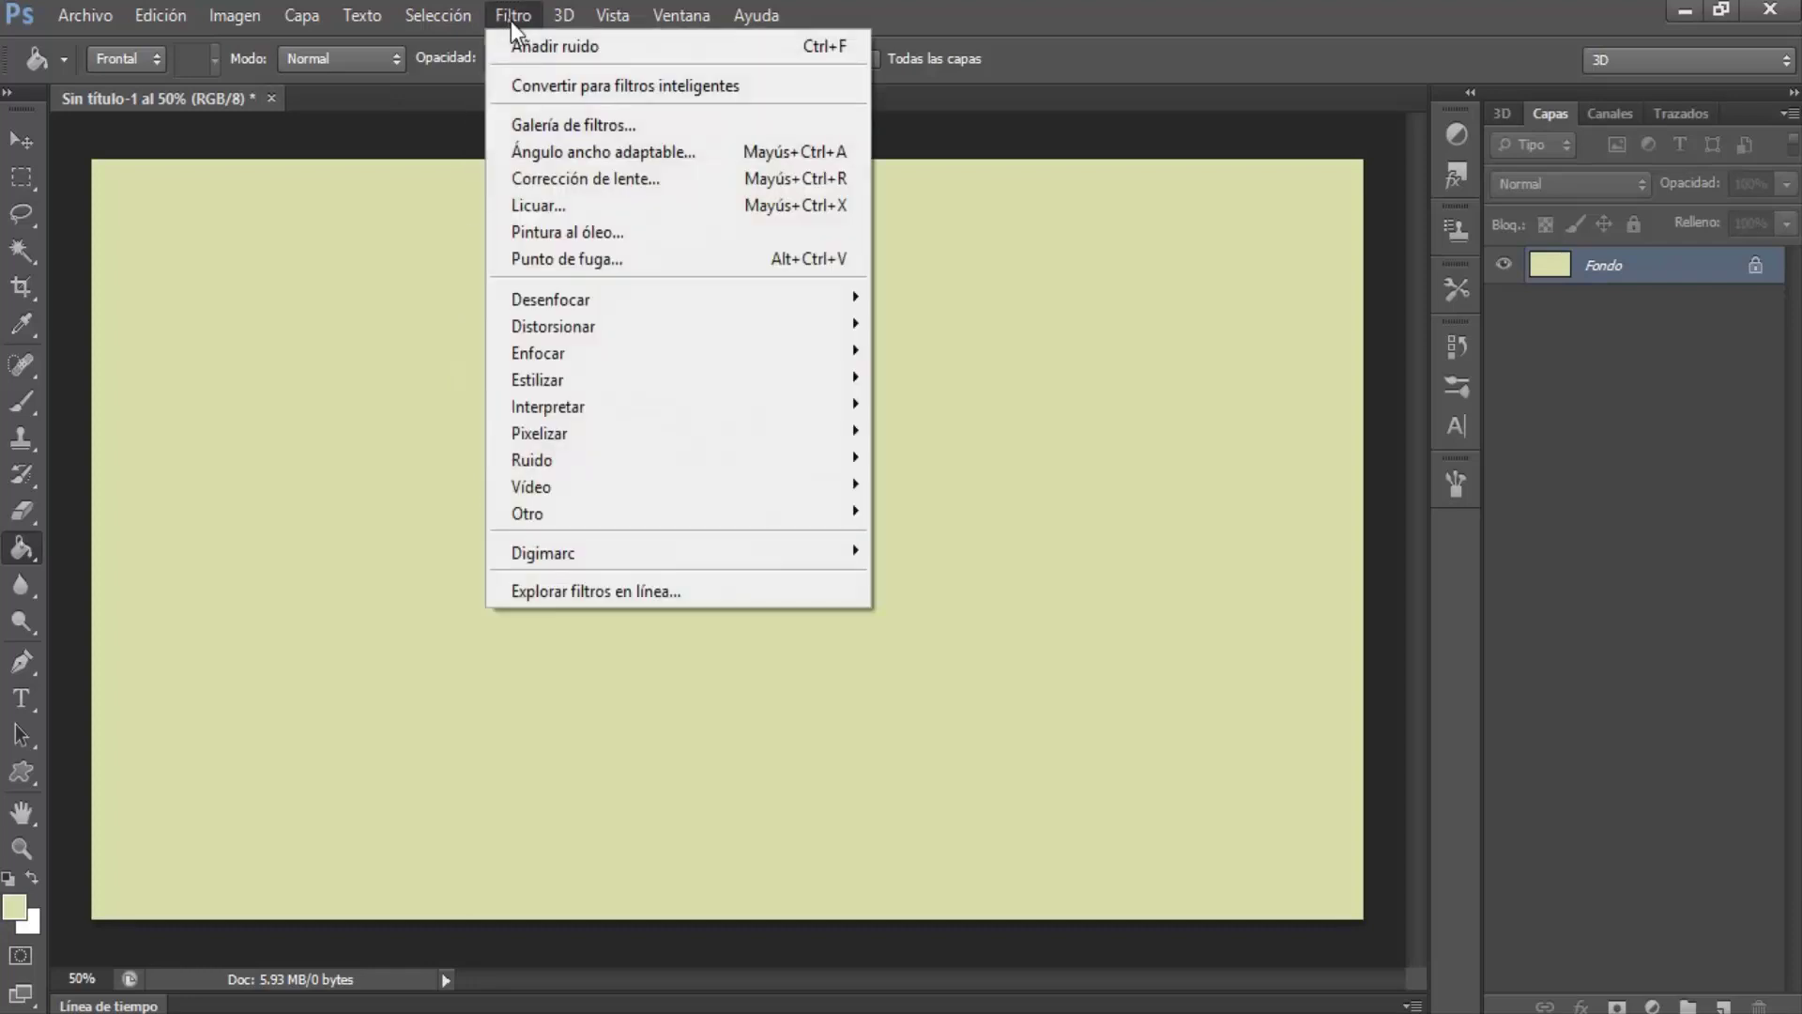
pyautogui.moveTo(536, 460)
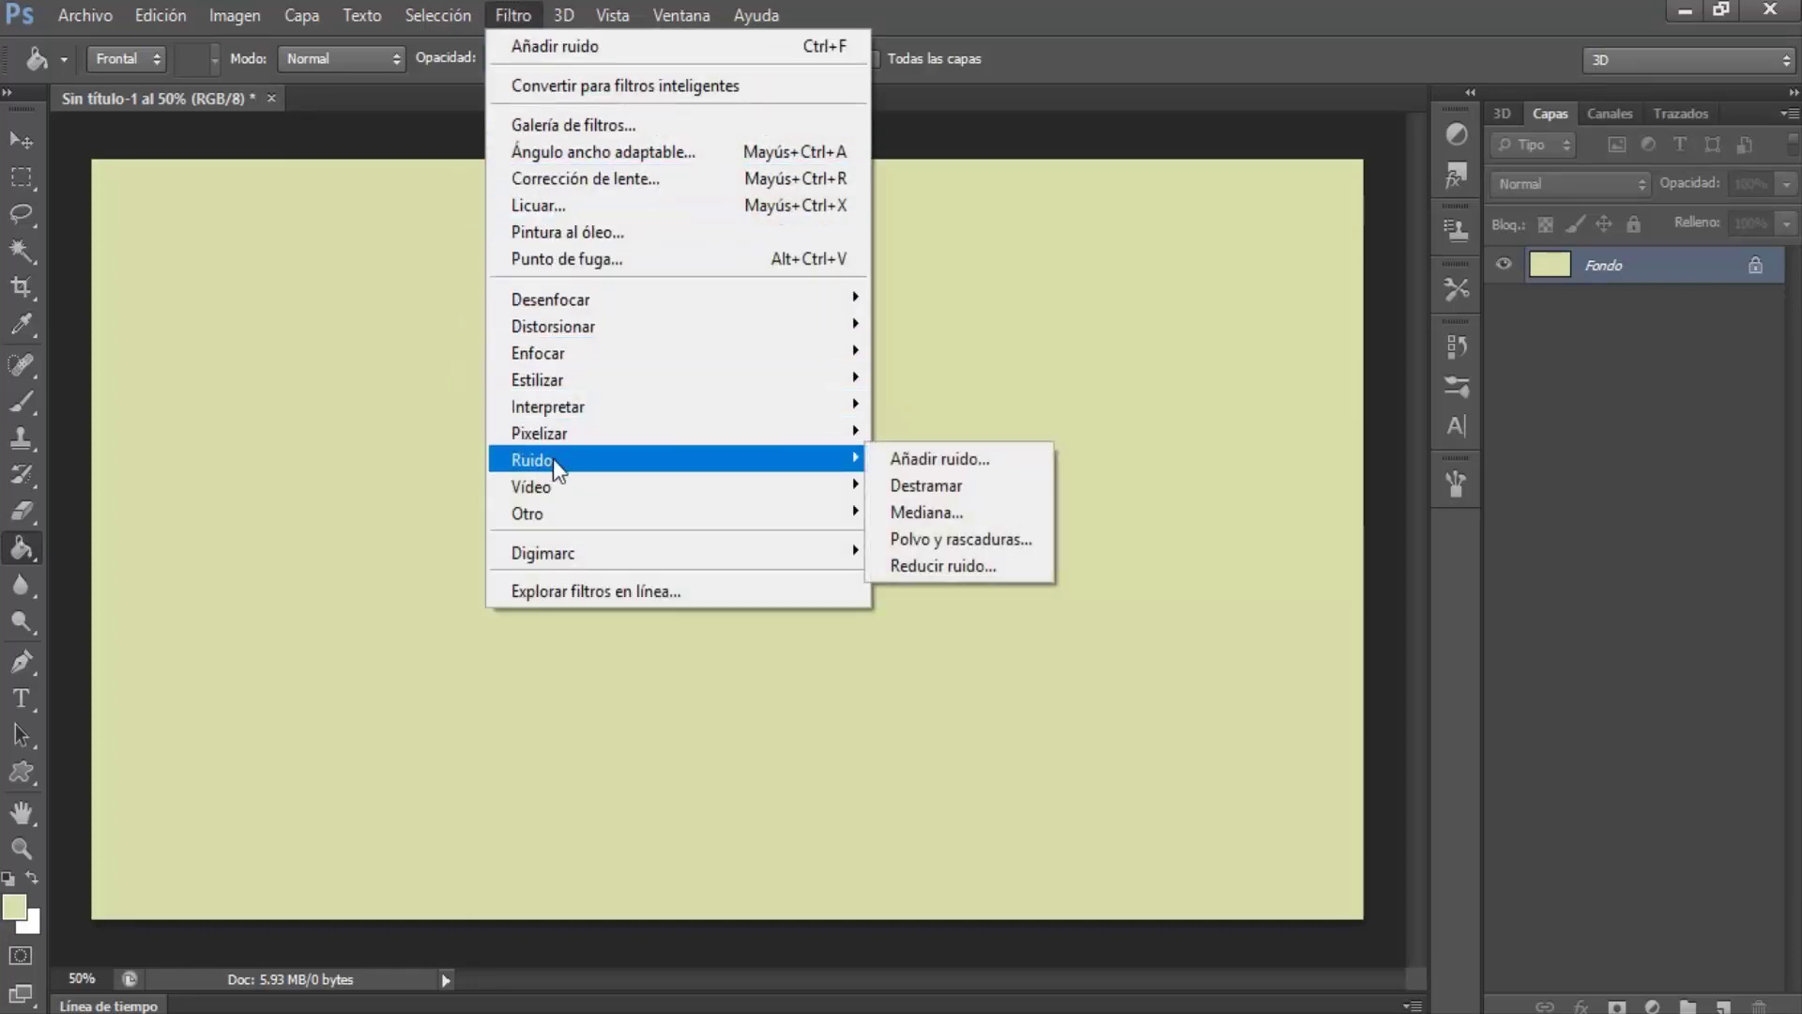
pyautogui.click(947, 460)
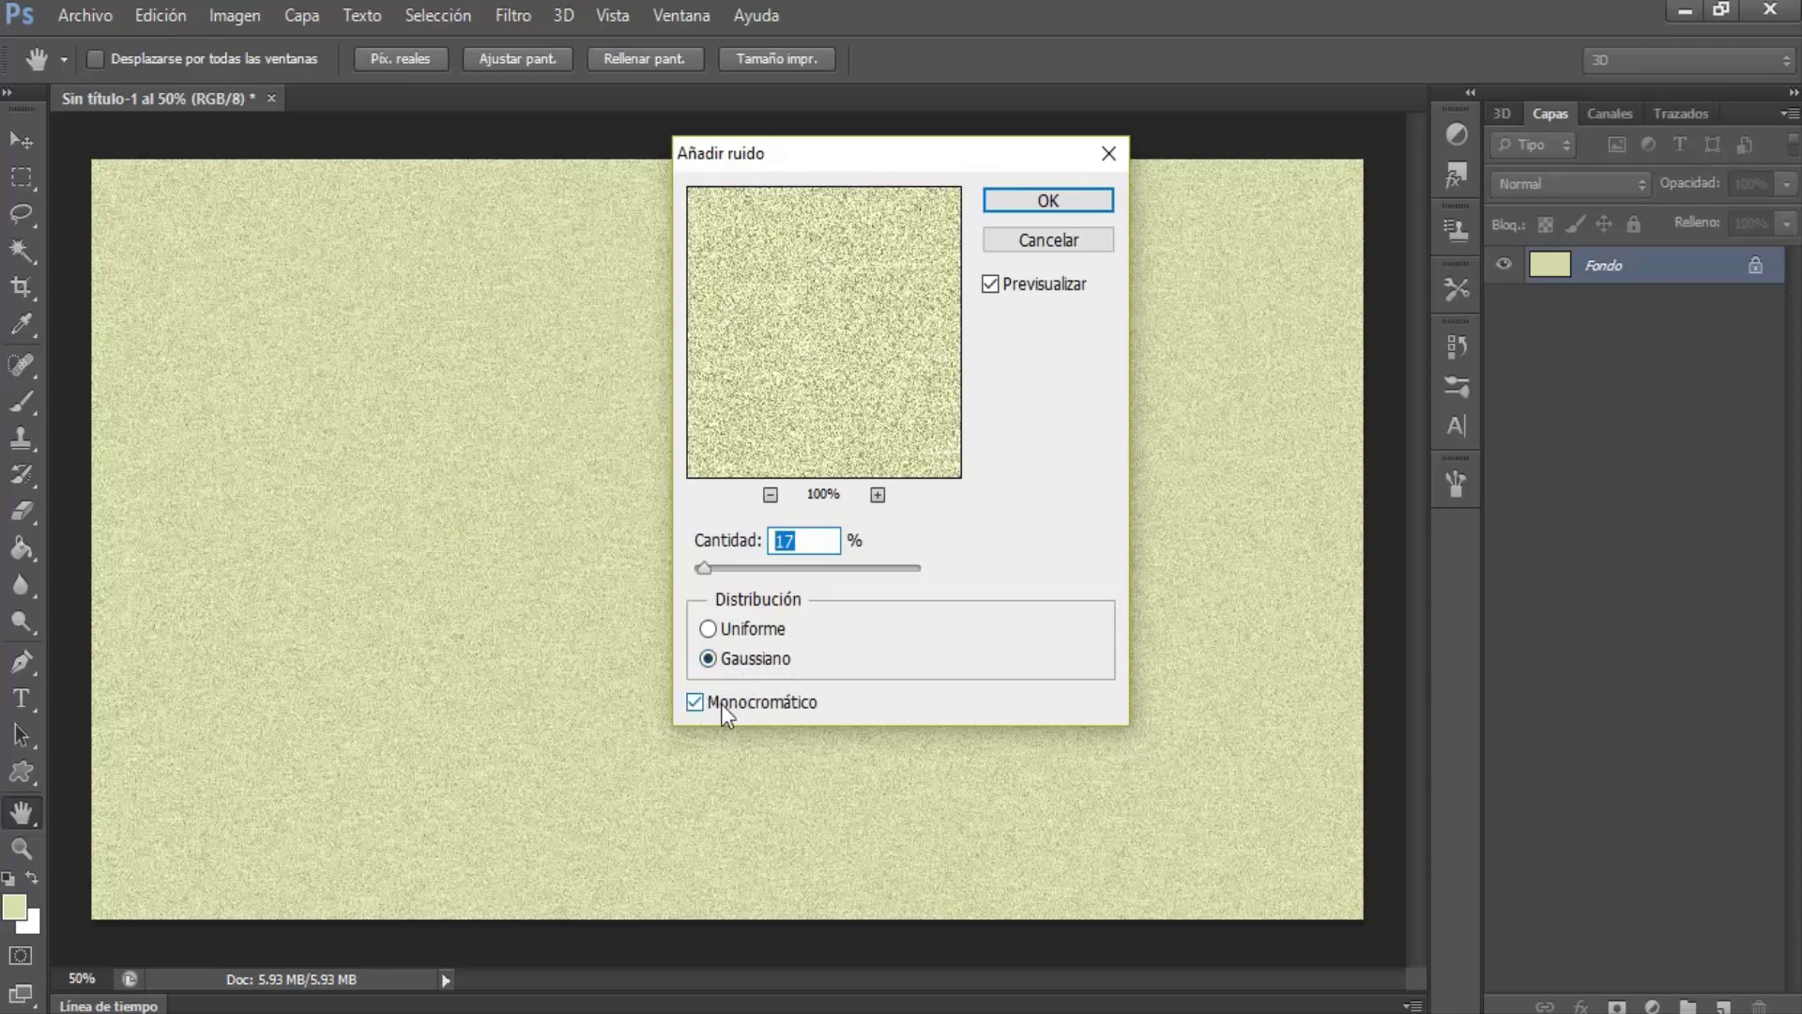
pyautogui.click(1053, 203)
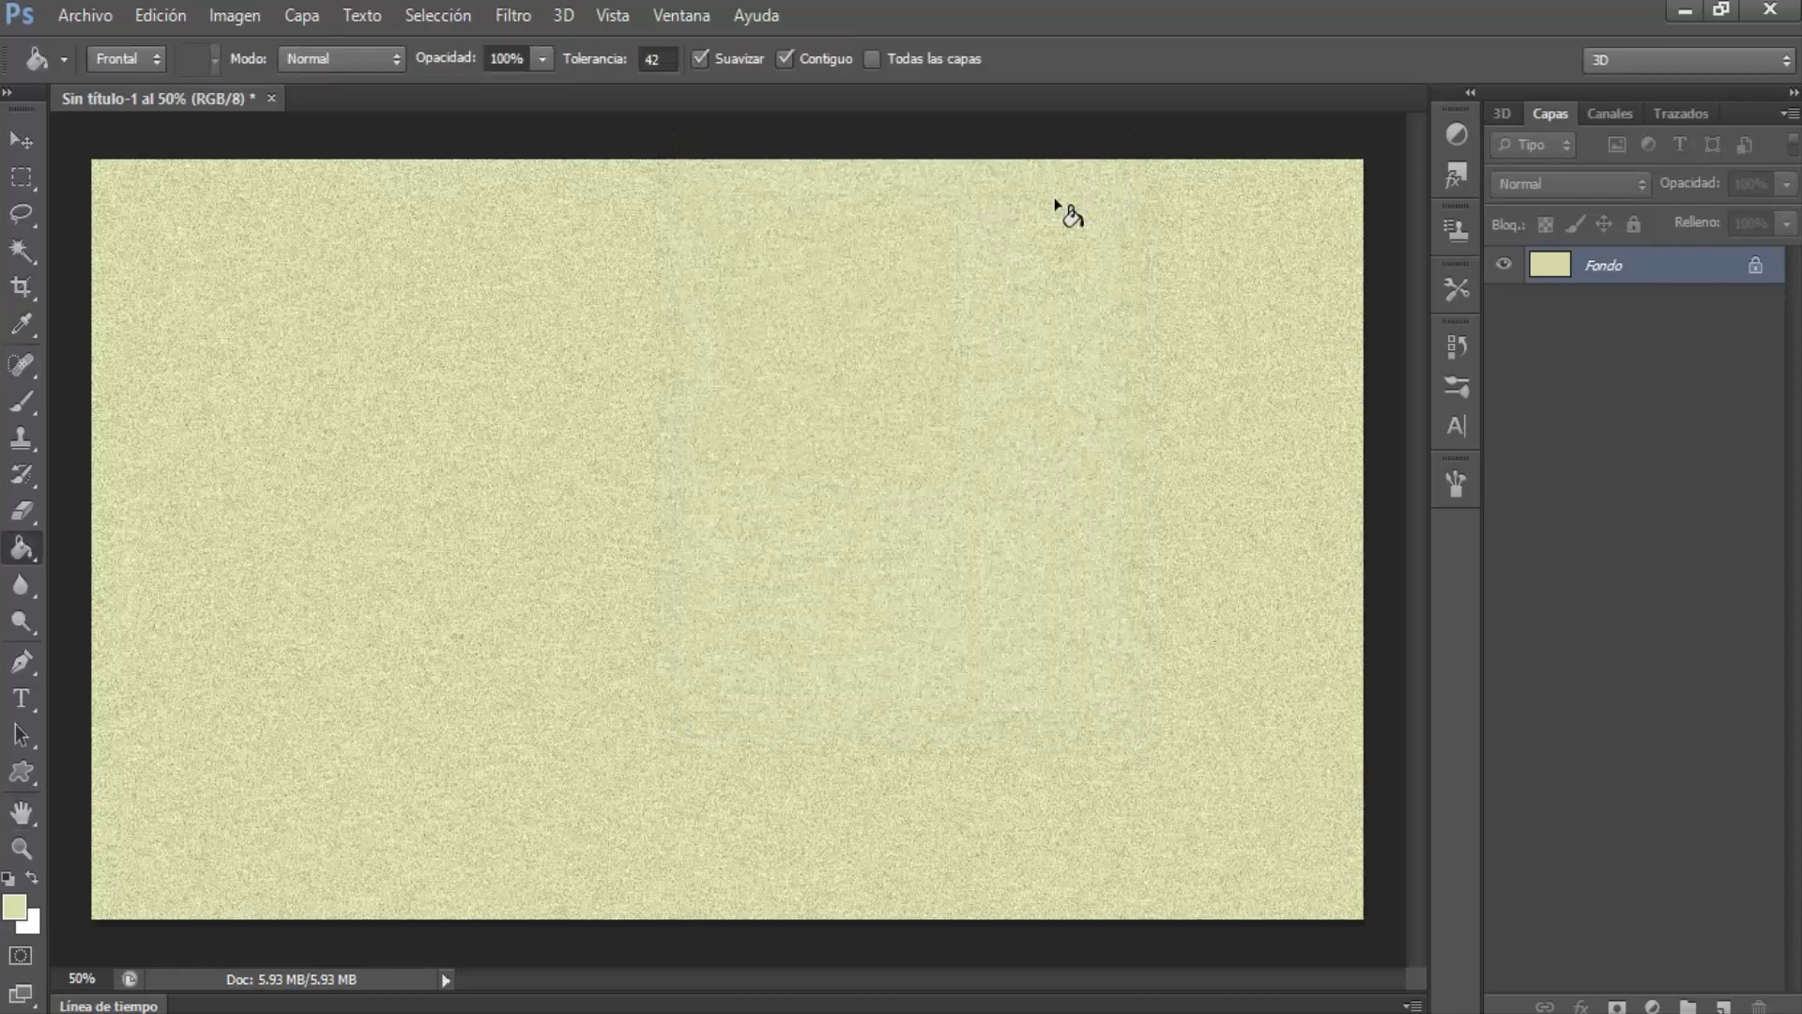
# Open the portrait photo 11.jpg, keeping its embedded colour profile
pyautogui.click(105, 24)
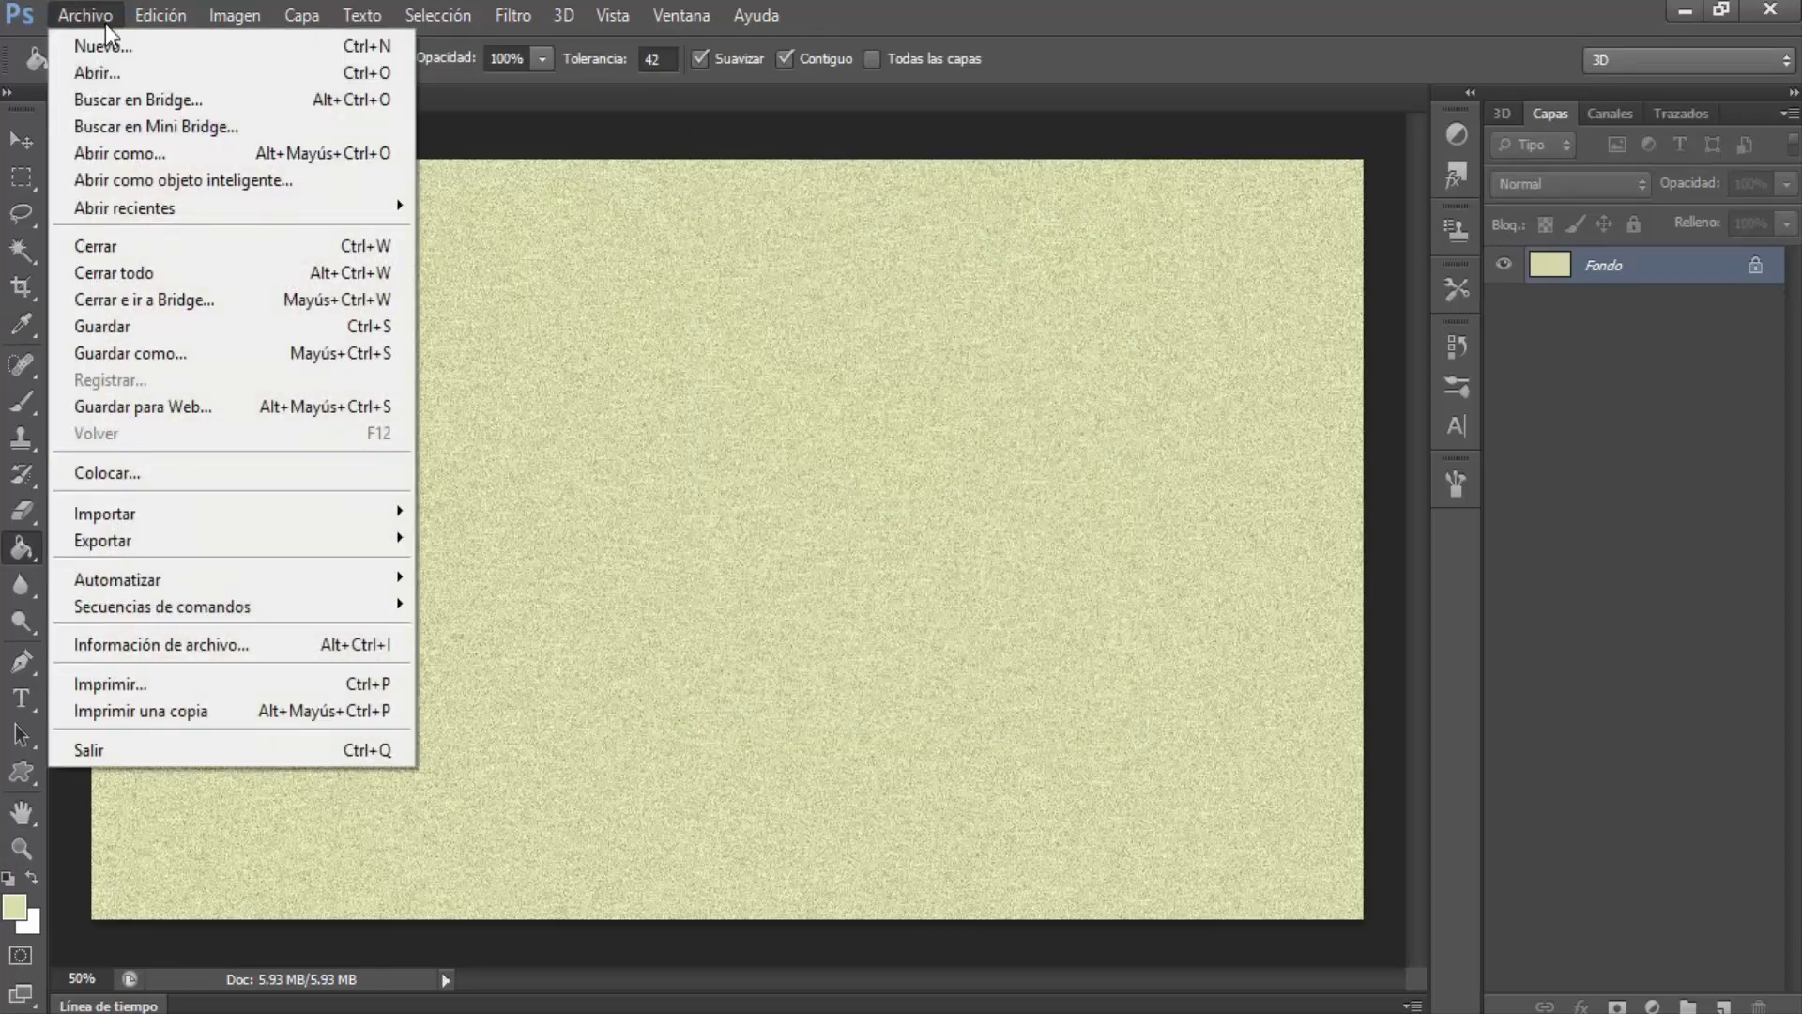
pyautogui.click(99, 71)
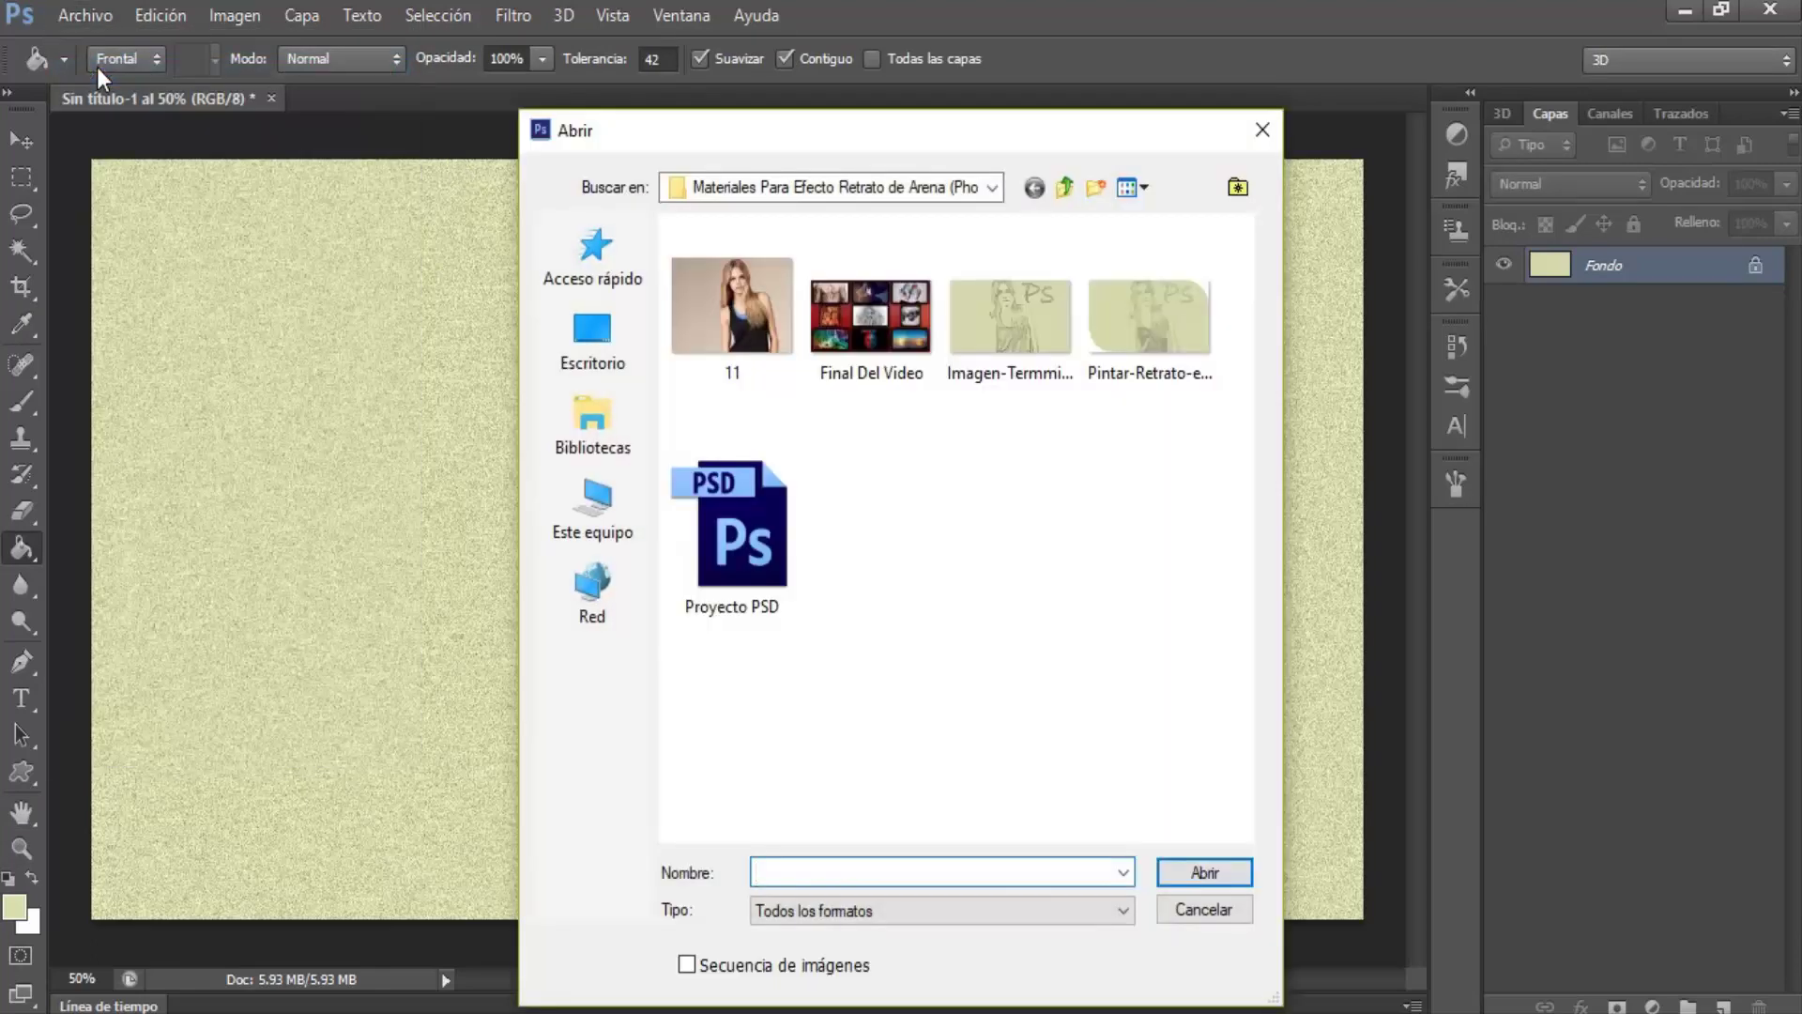
pyautogui.click(732, 304)
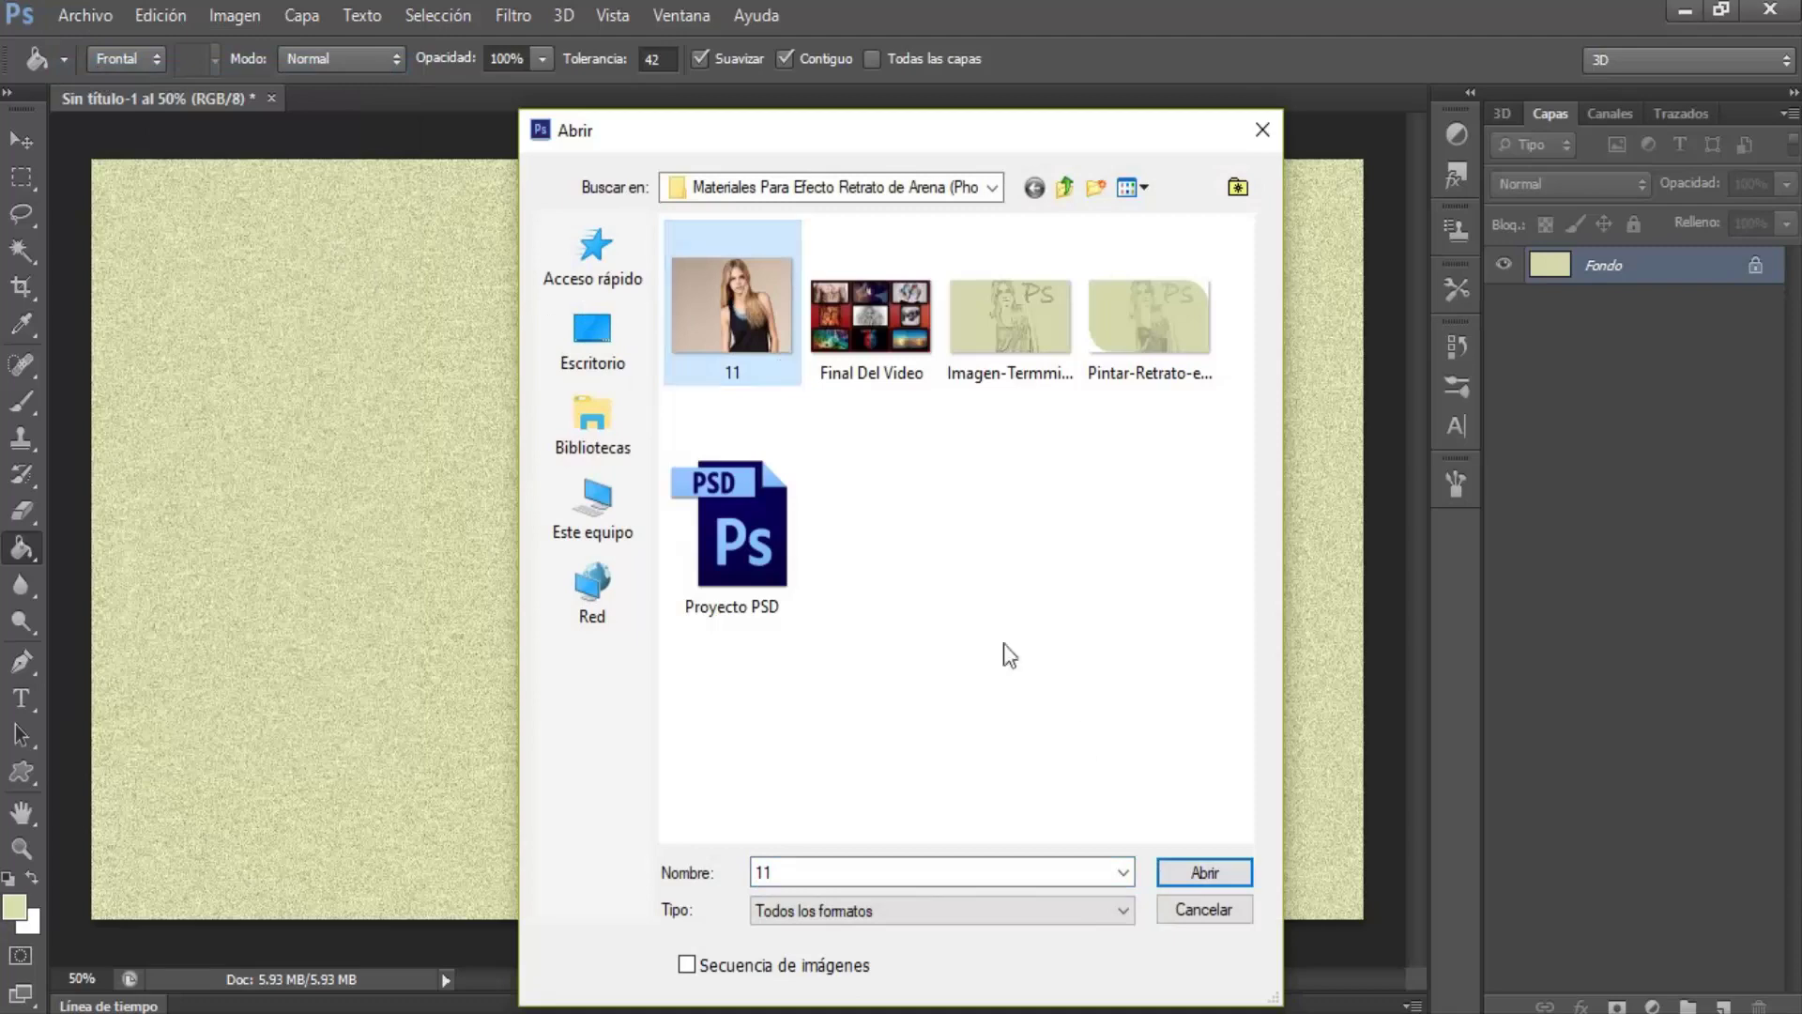
pyautogui.click(1191, 864)
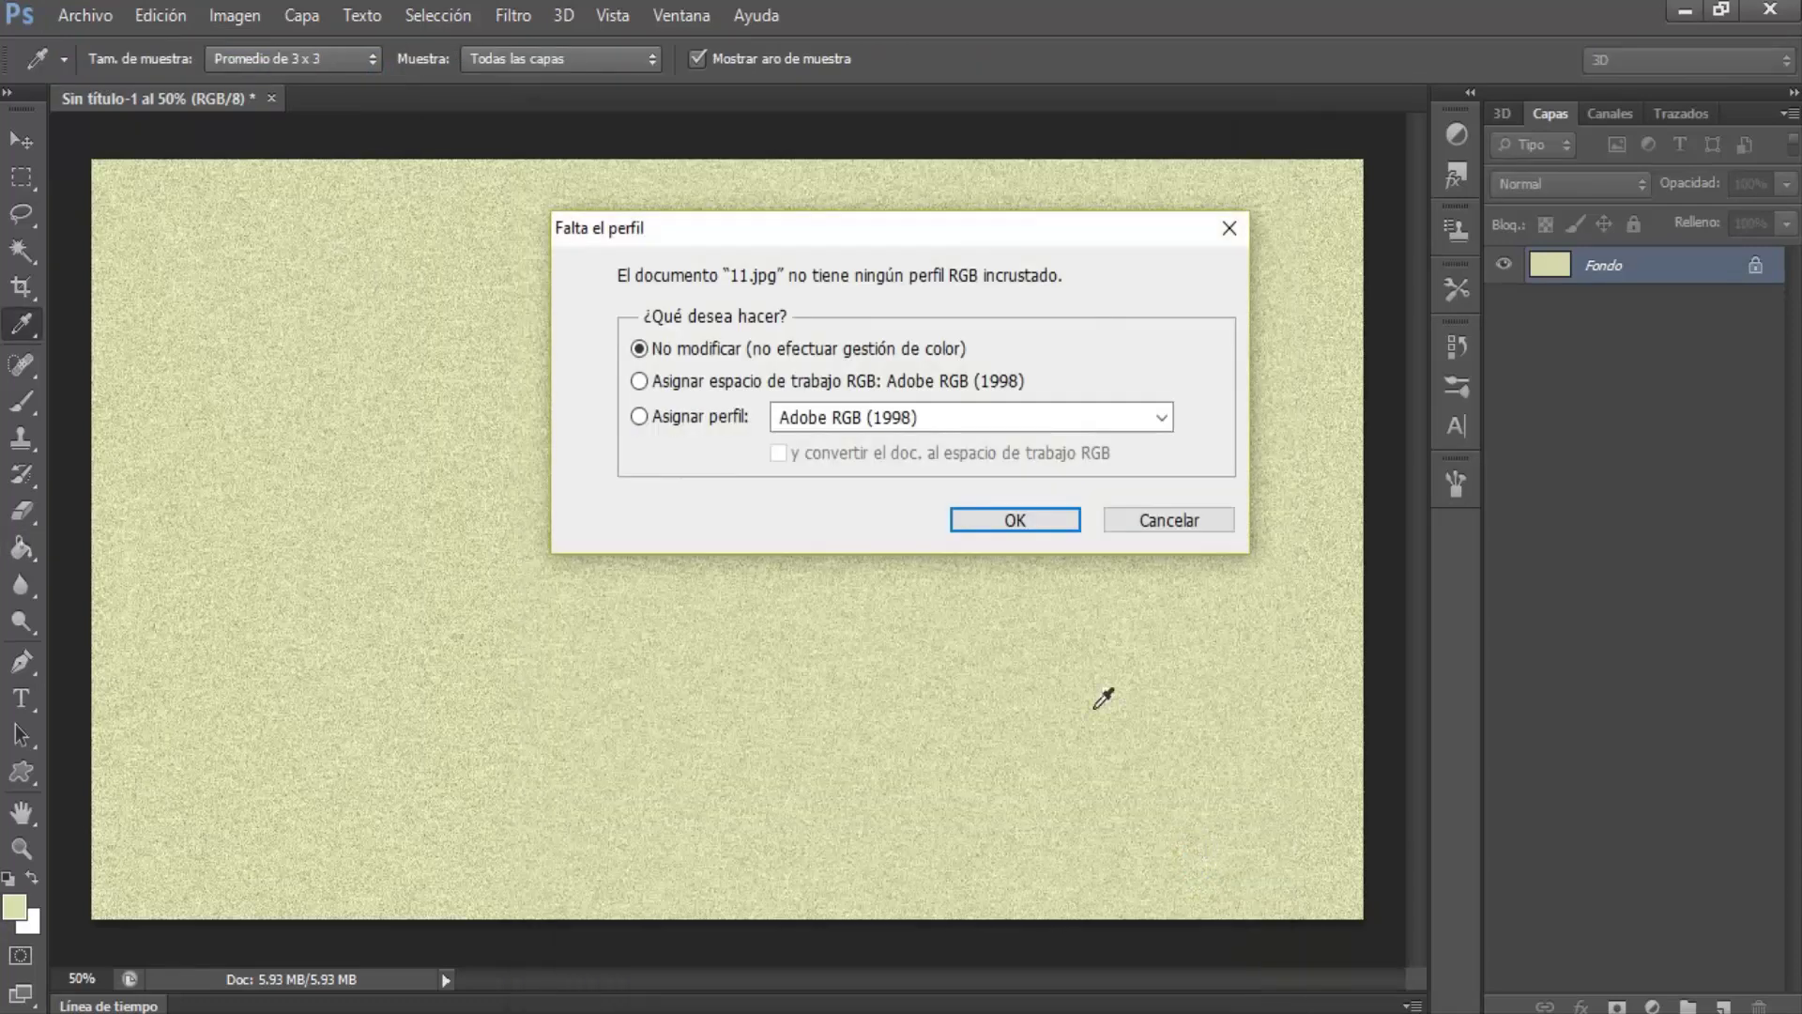
pyautogui.click(1015, 520)
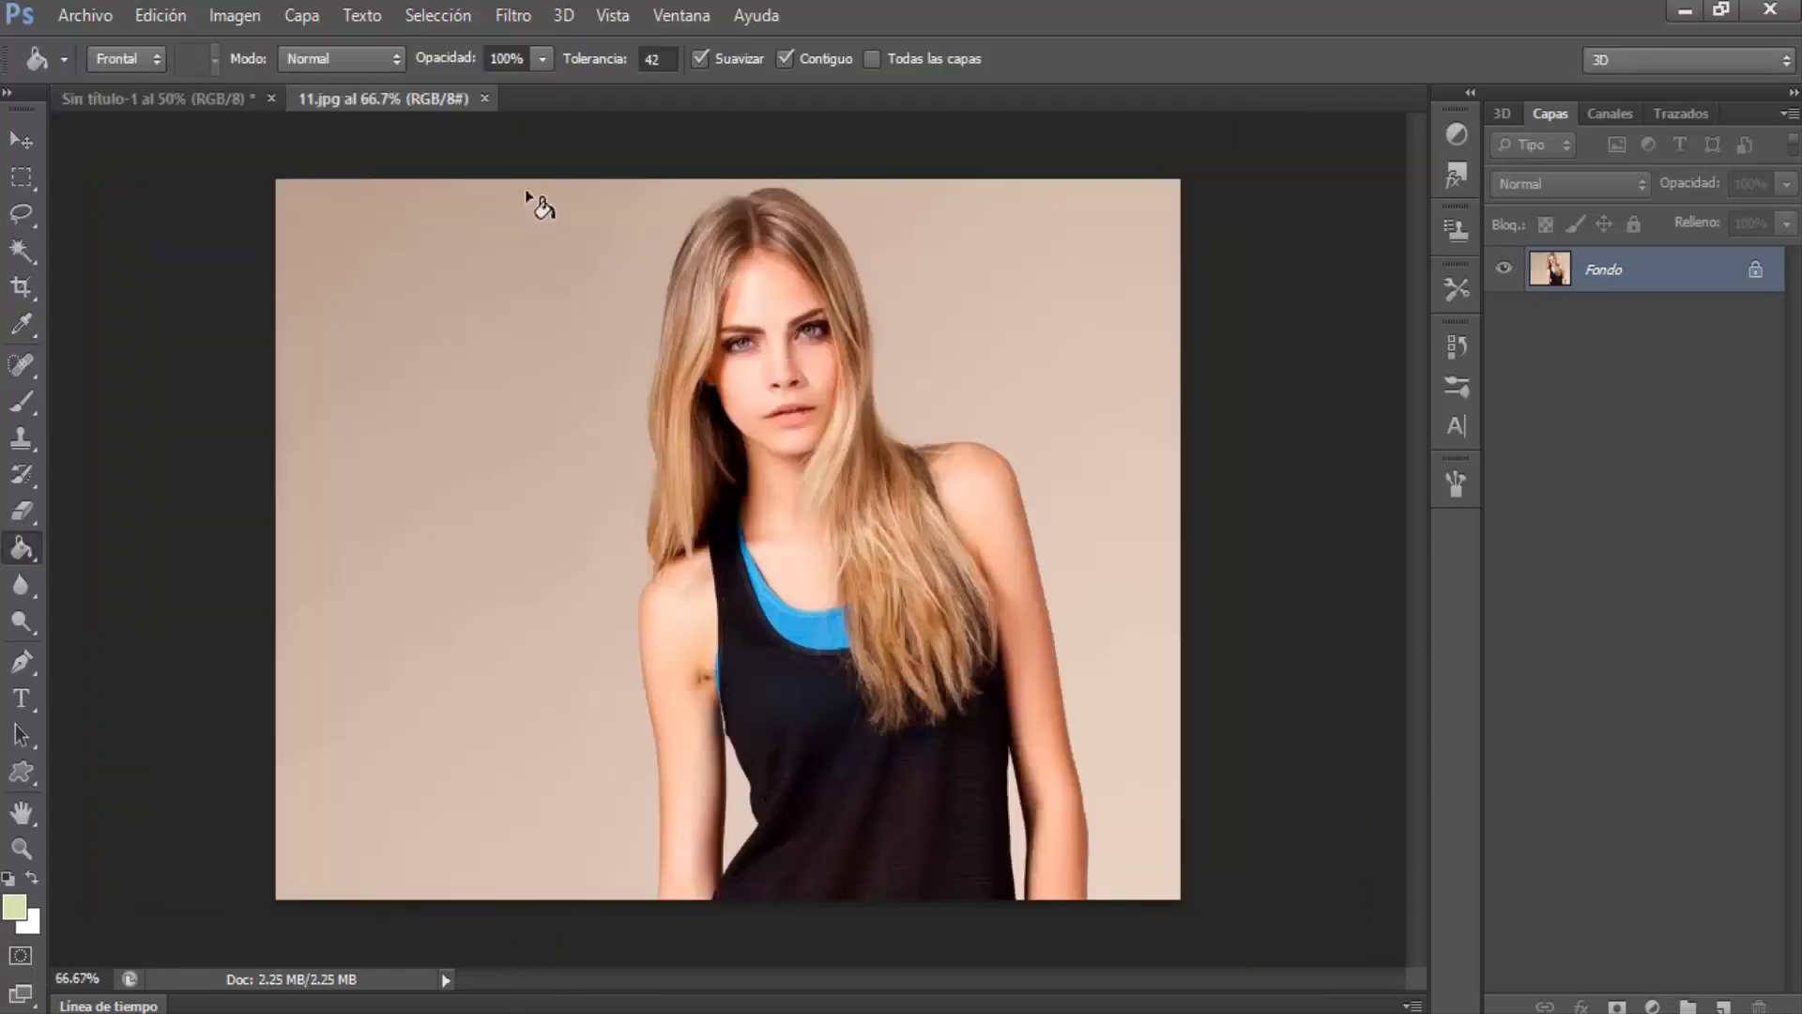
# Apply Shadows/Highlights with Shadows at 63%, then duplicate the Fondo layer
pyautogui.click(254, 19)
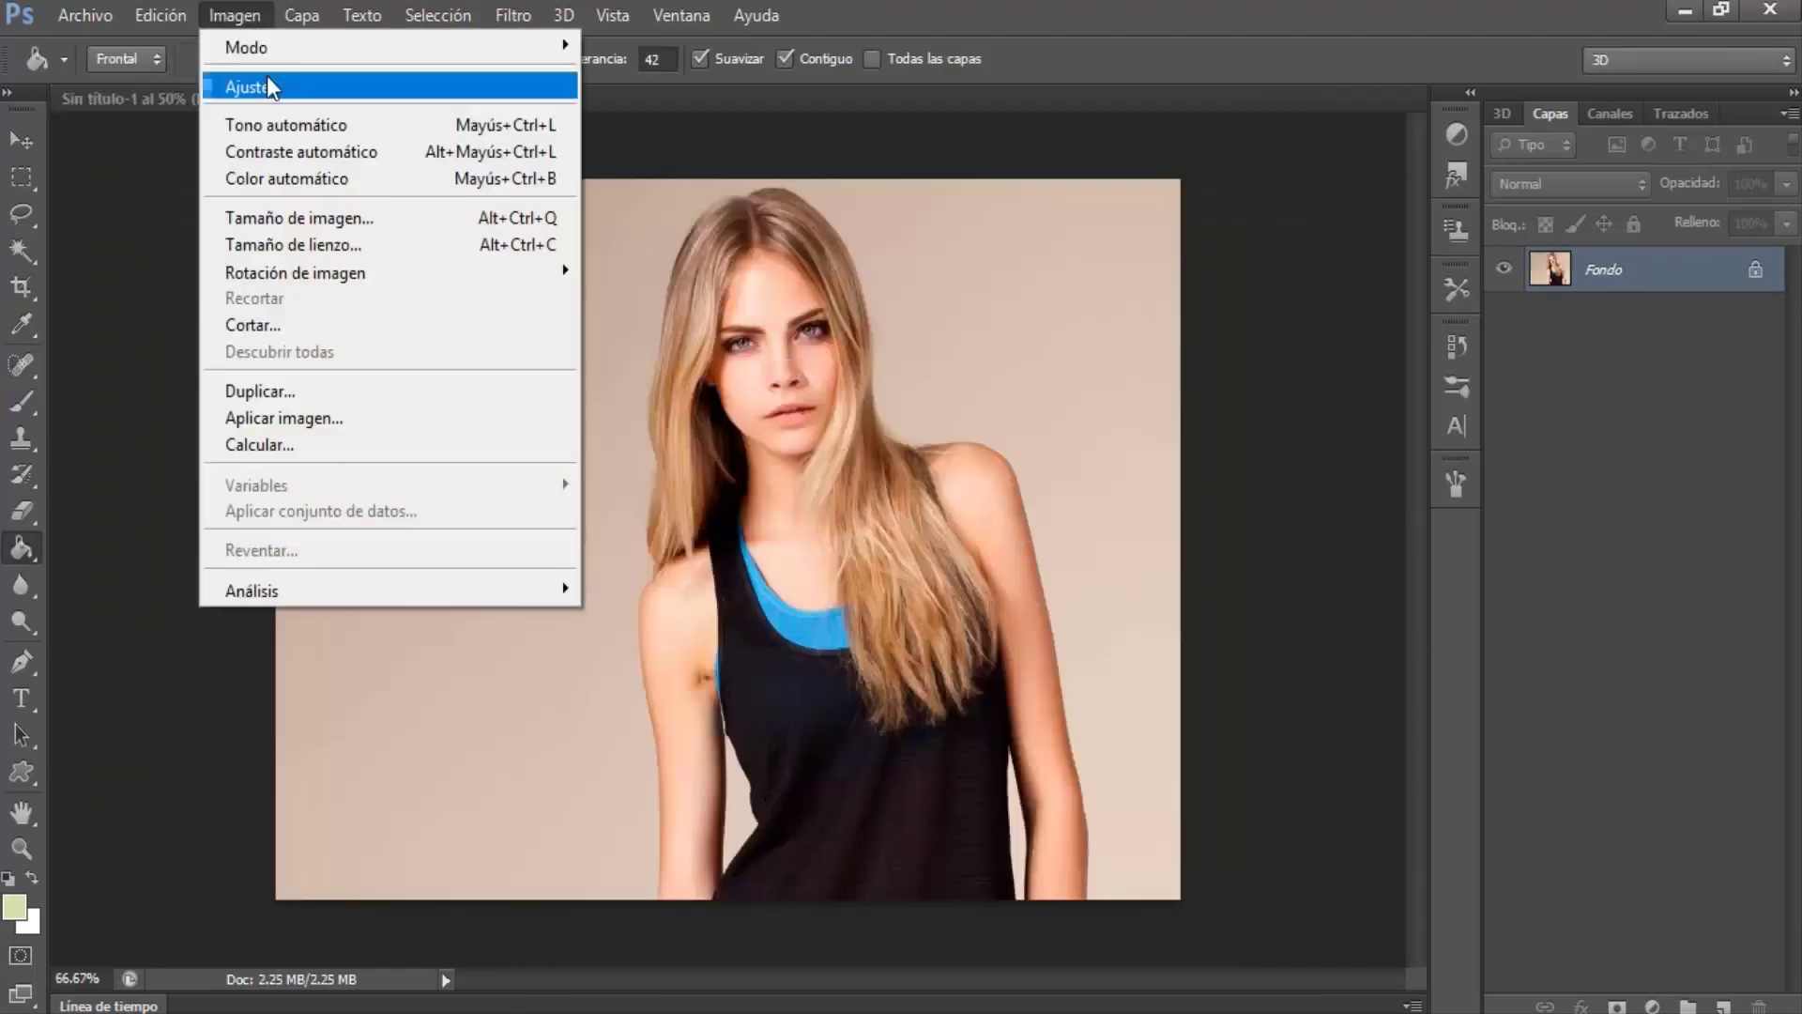
pyautogui.moveTo(250, 87)
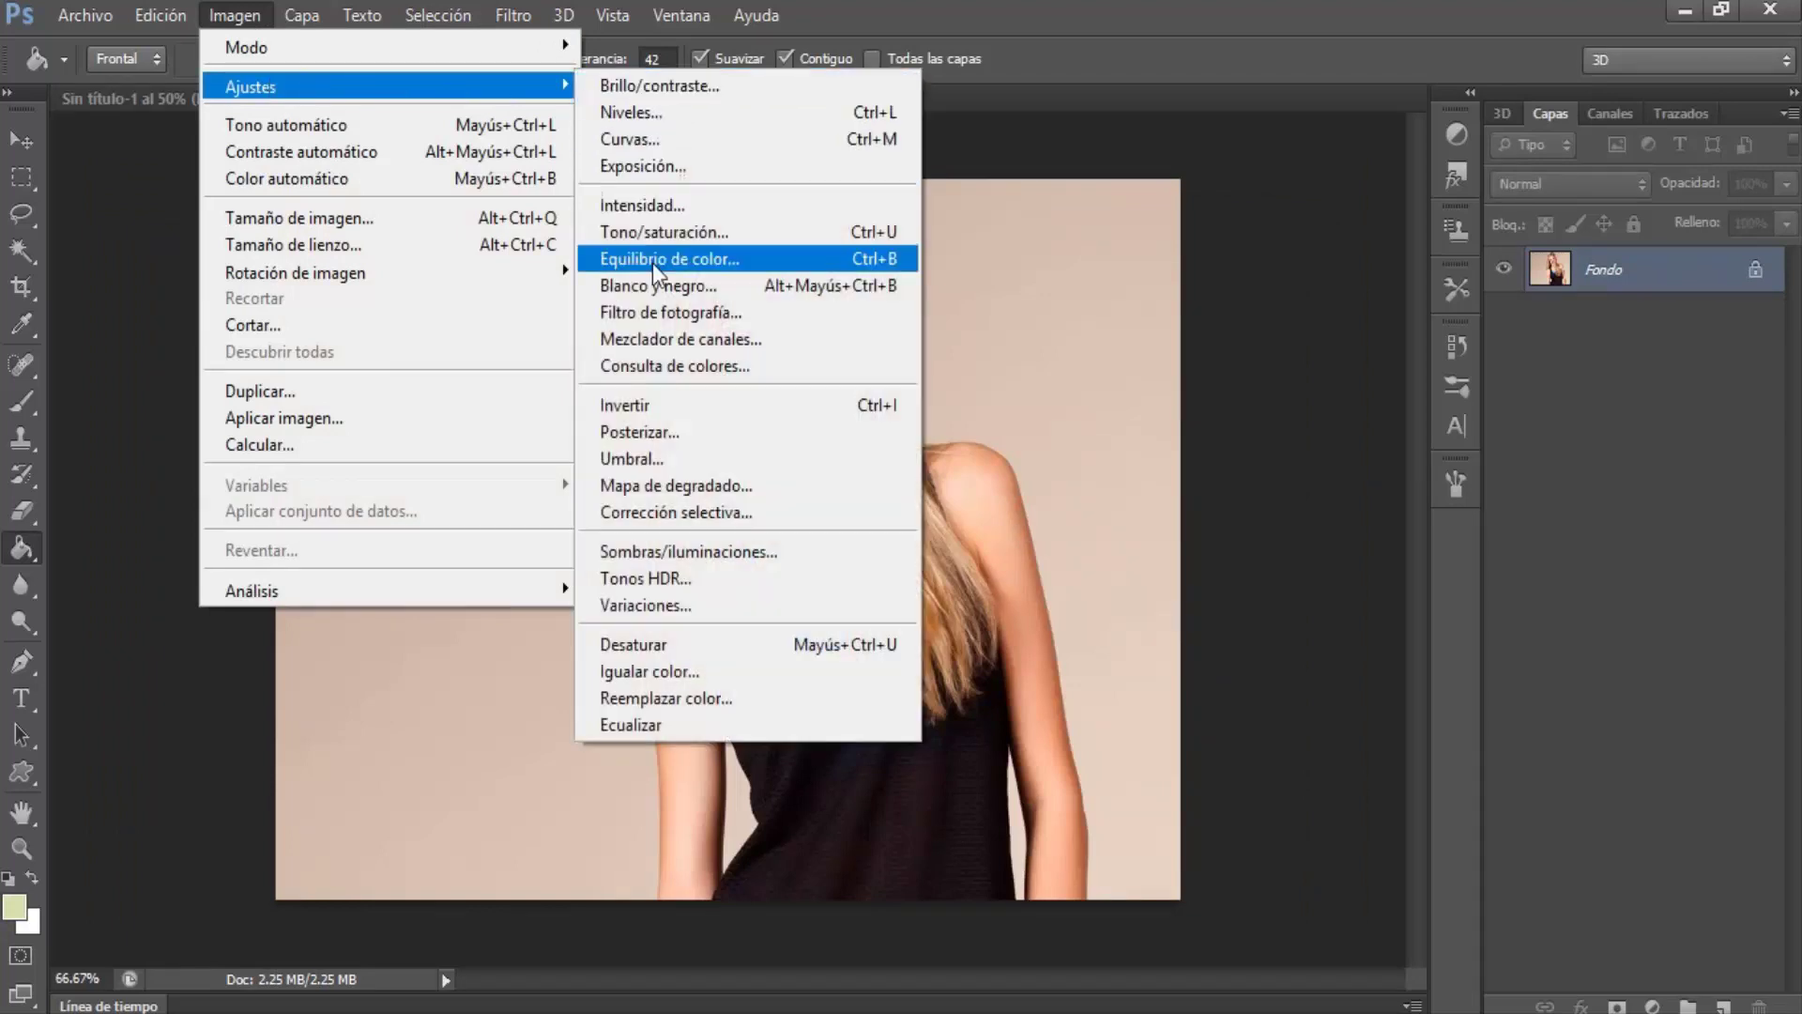
pyautogui.click(661, 551)
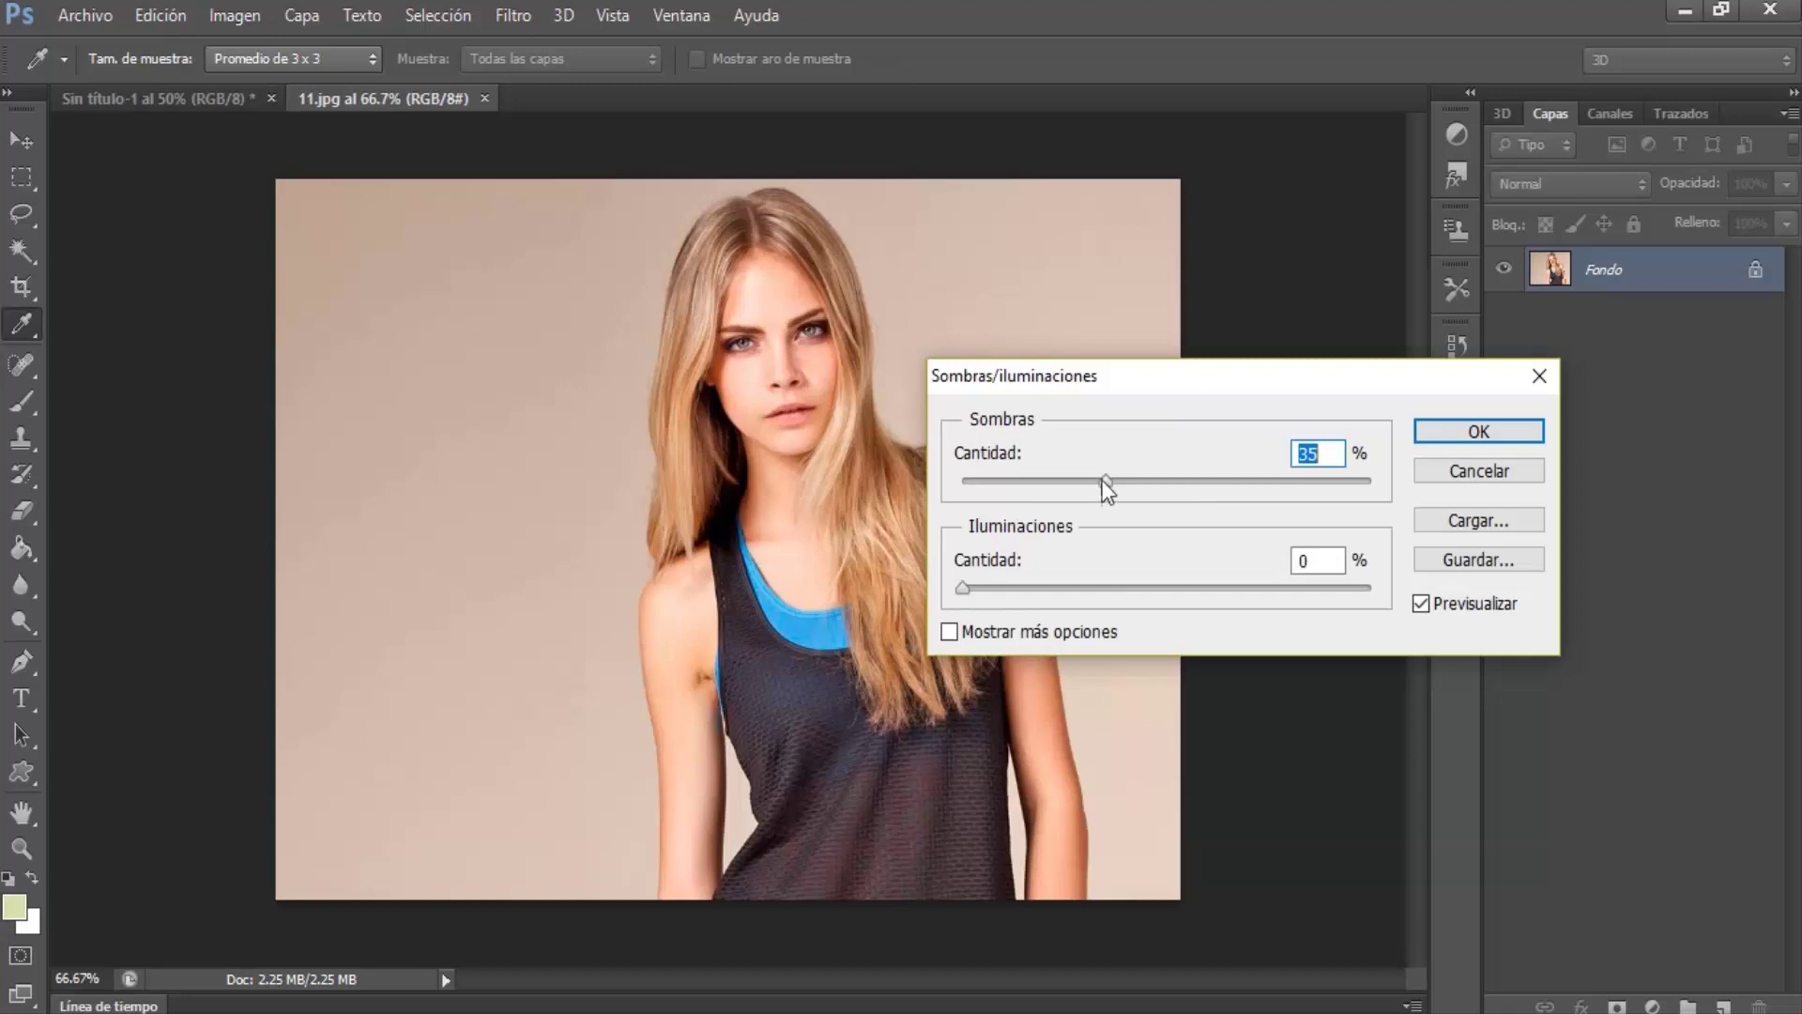
pyautogui.moveTo(1105, 479); pyautogui.dragTo(1241, 488)
pyautogui.click(1444, 438)
pyautogui.press('g')
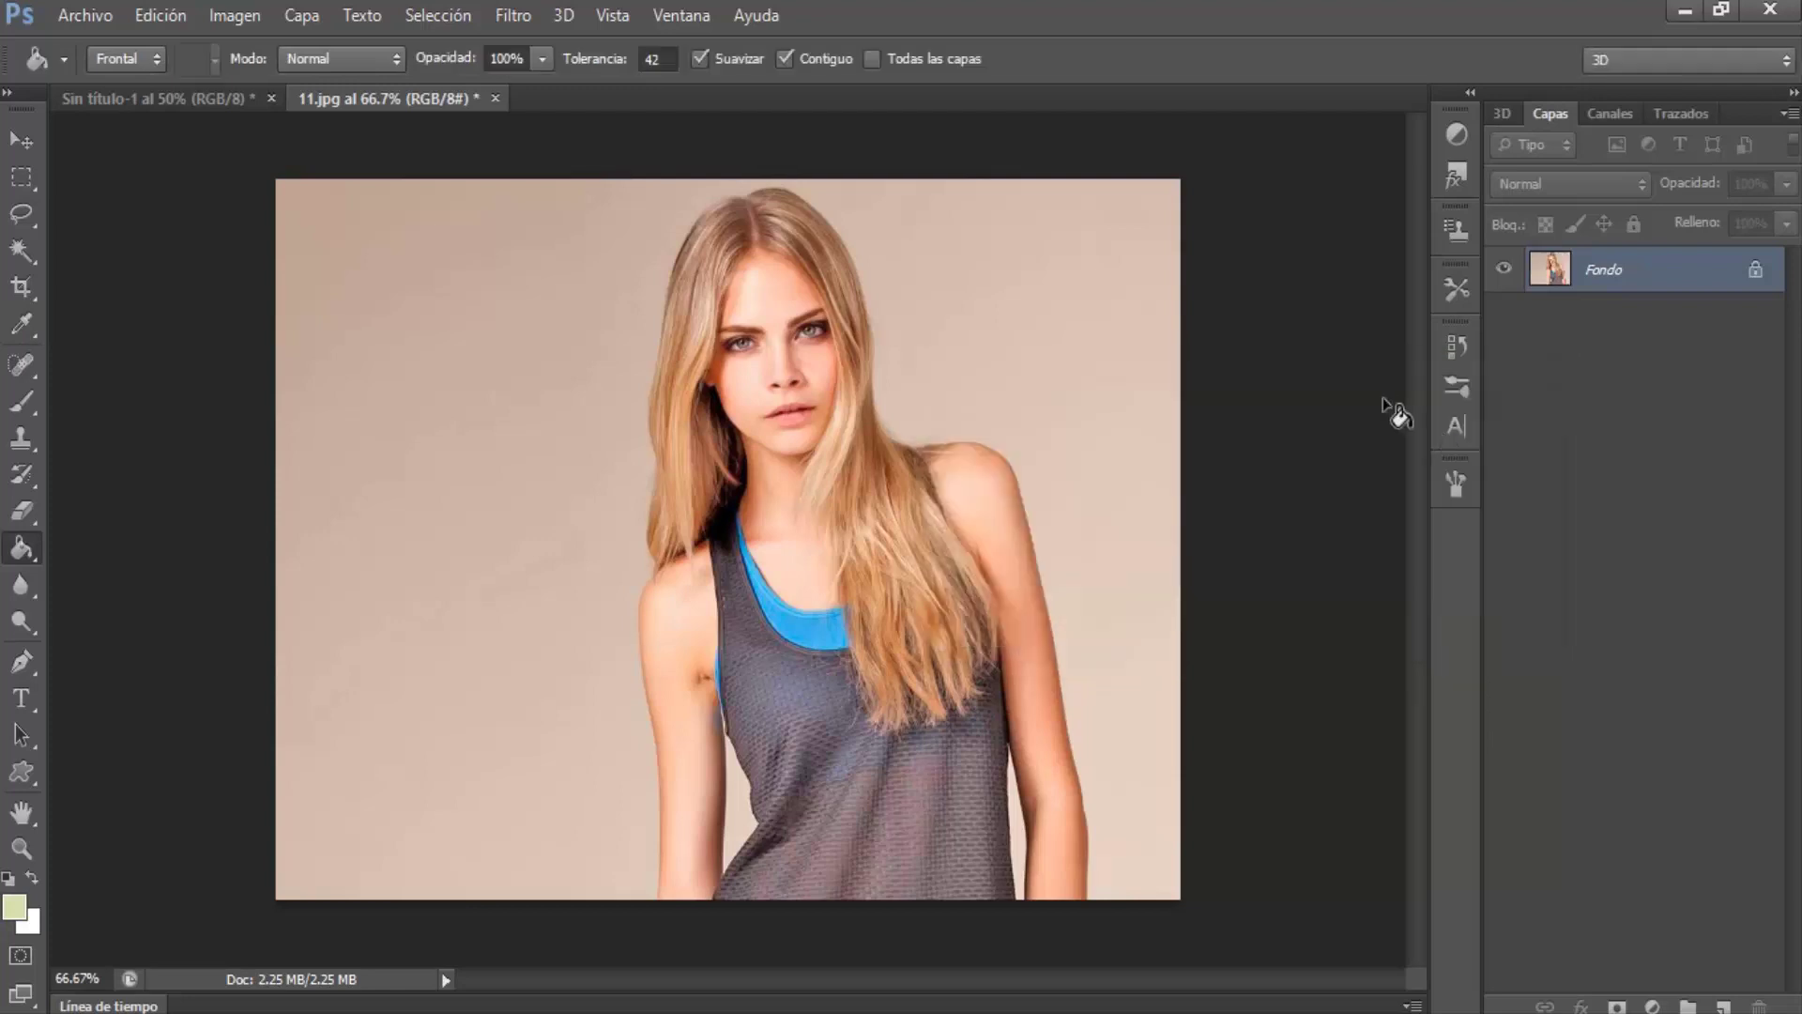
pyautogui.moveTo(1621, 271); pyautogui.dragTo(1726, 1002)
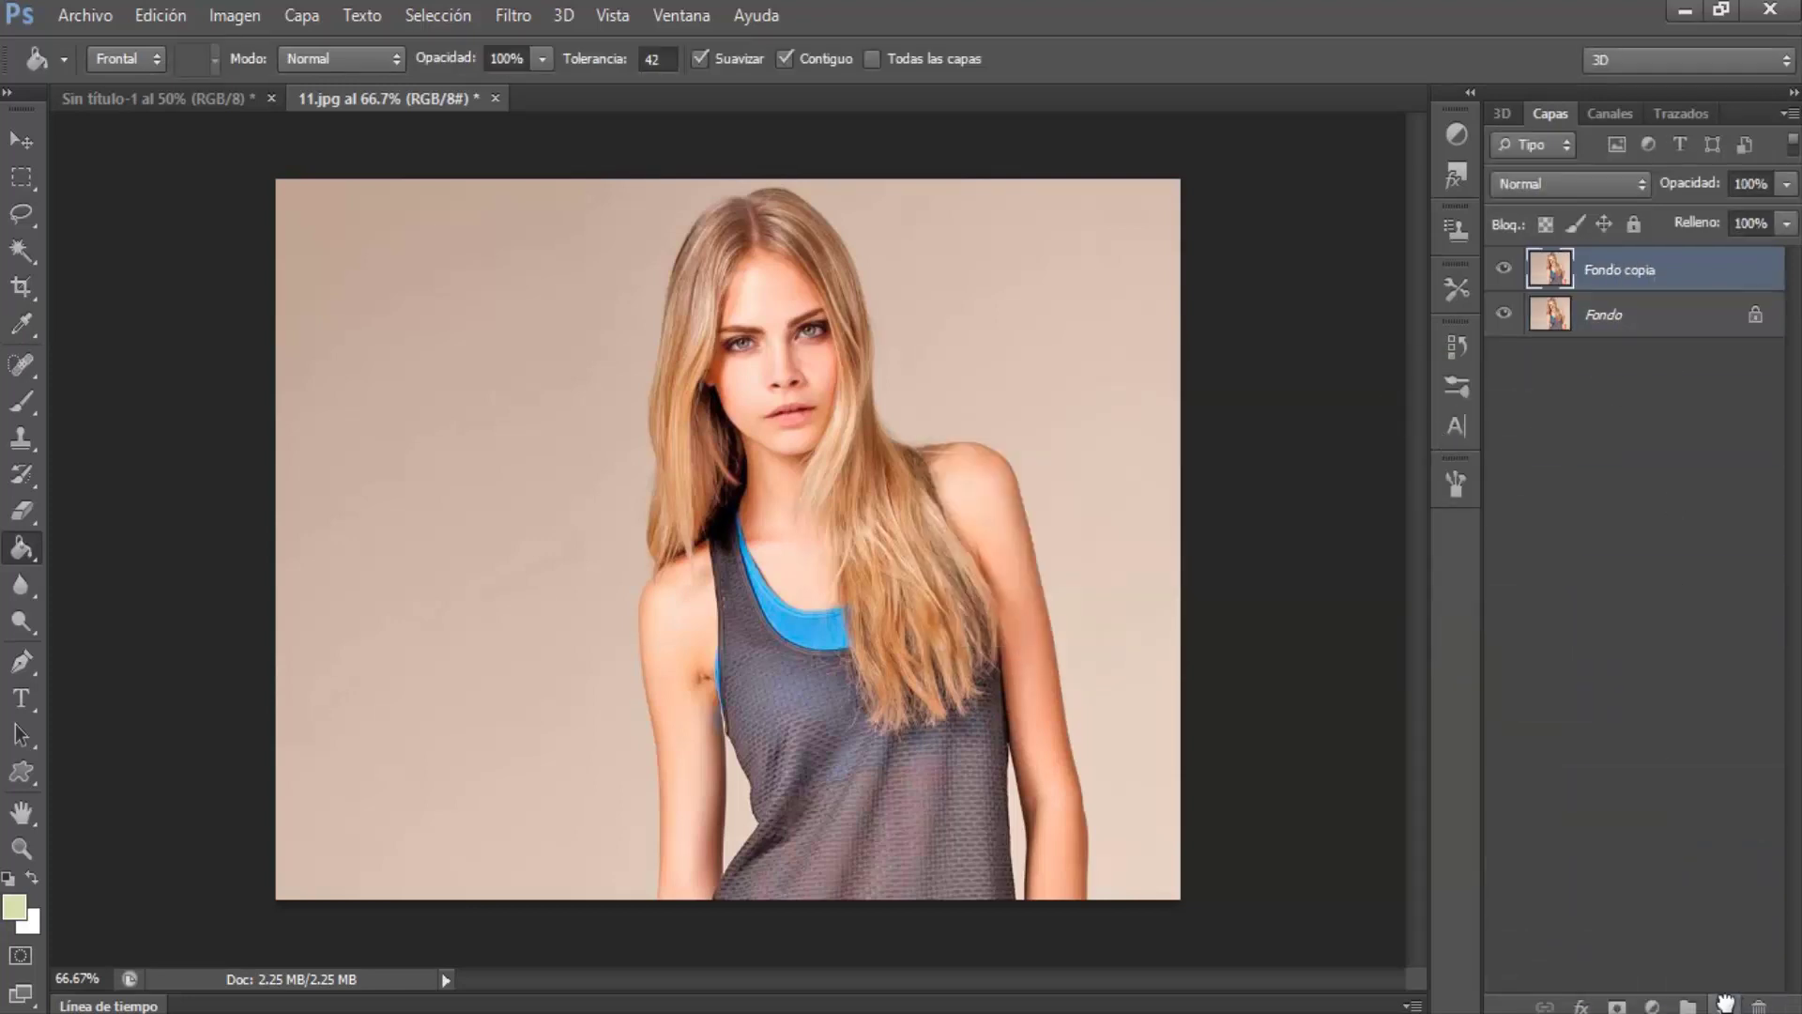
# Desaturate Fondo copia to grayscale and duplicate it as Fondo copia 2
pyautogui.click(237, 17)
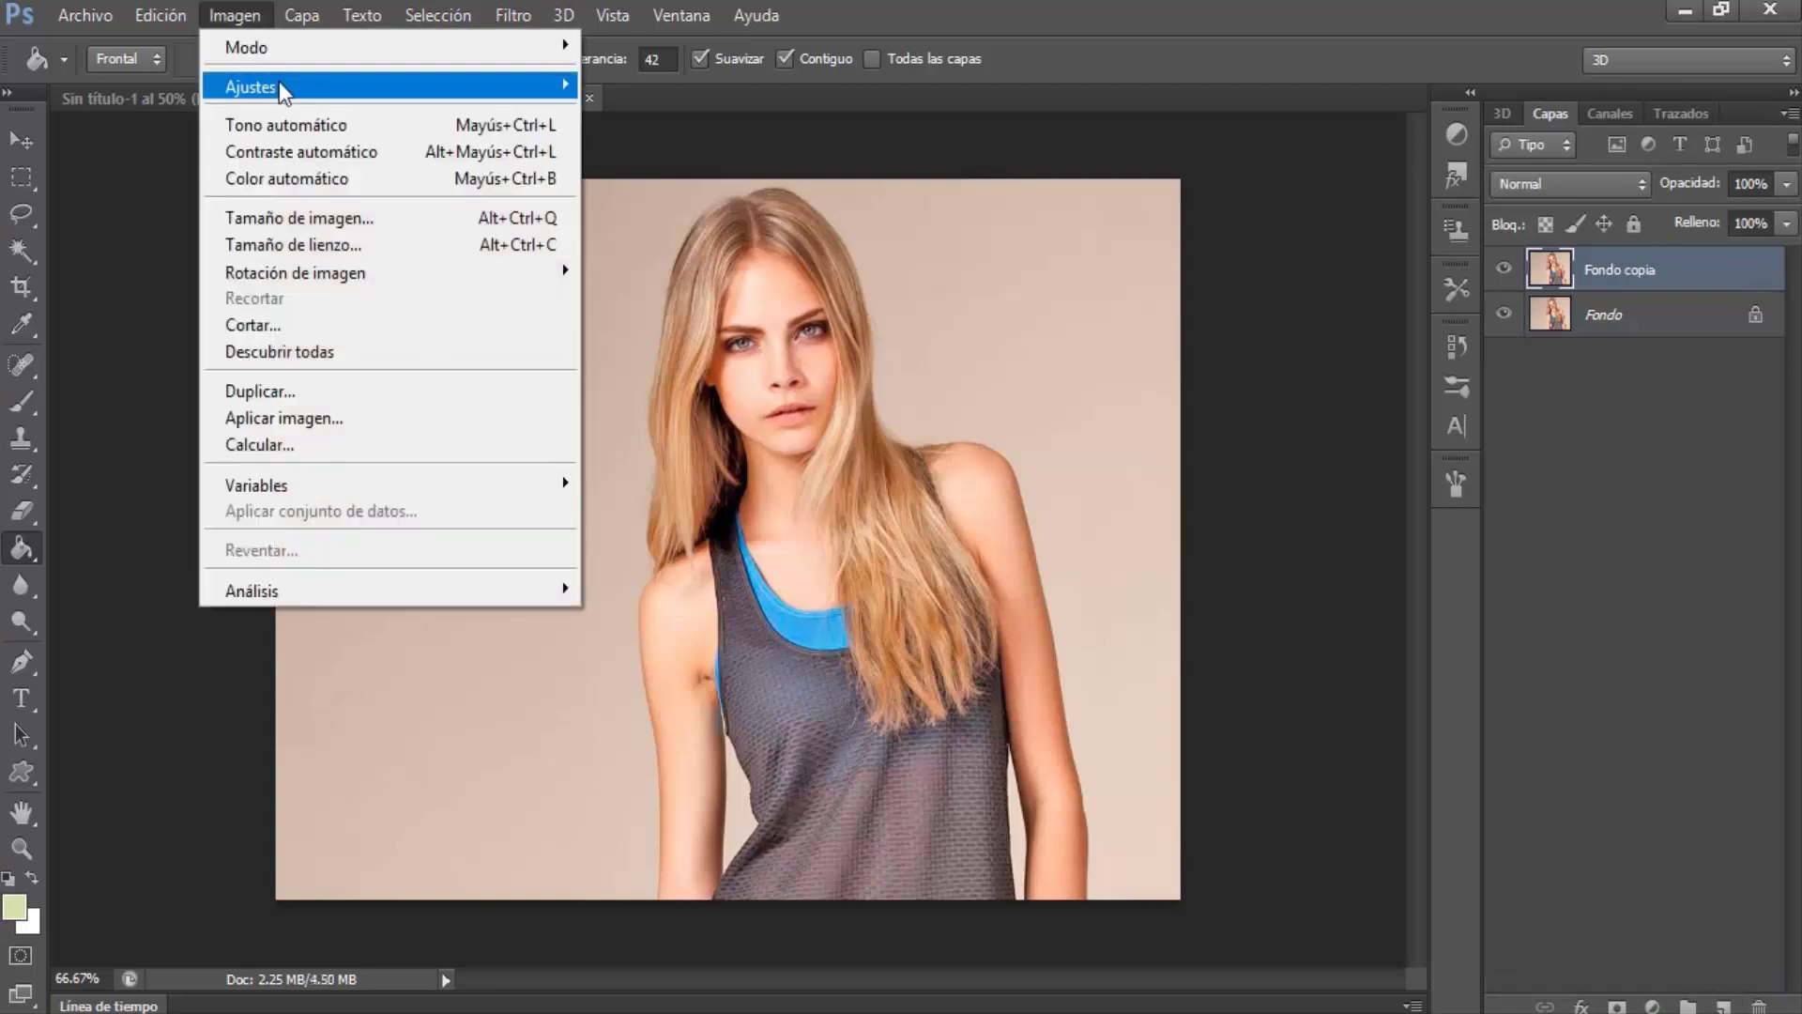
pyautogui.moveTo(250, 86)
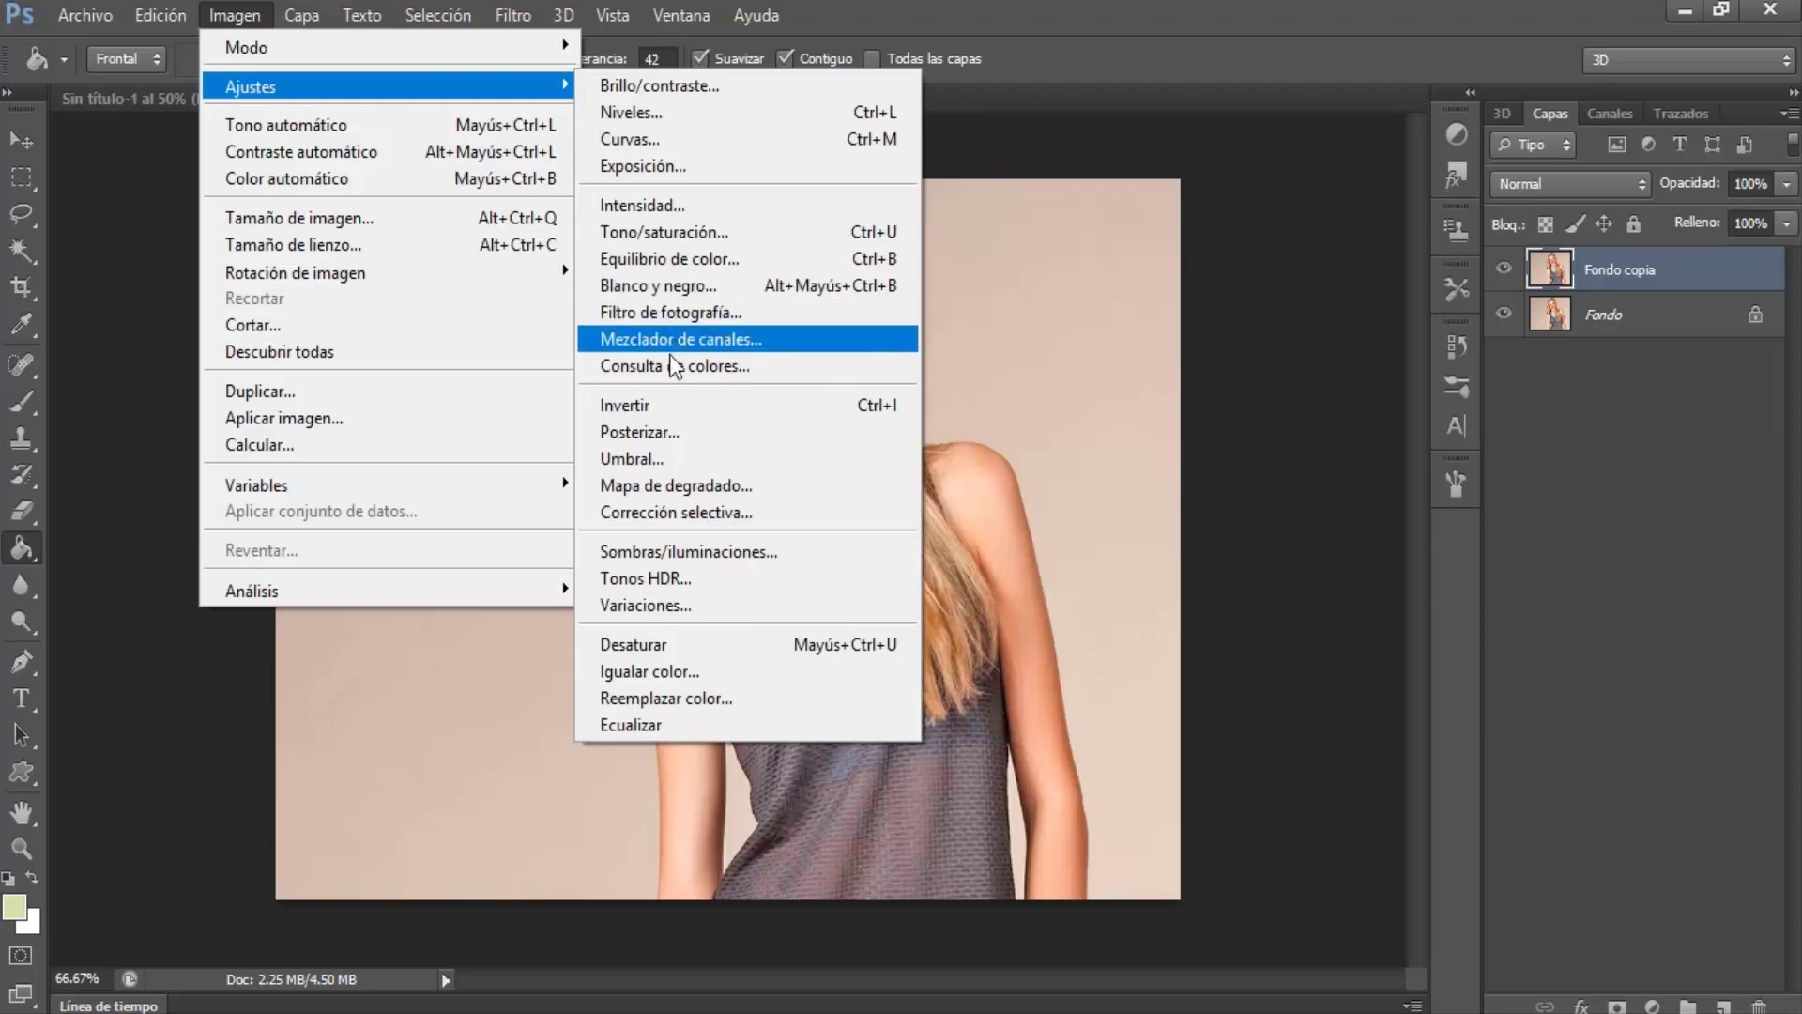
pyautogui.click(640, 644)
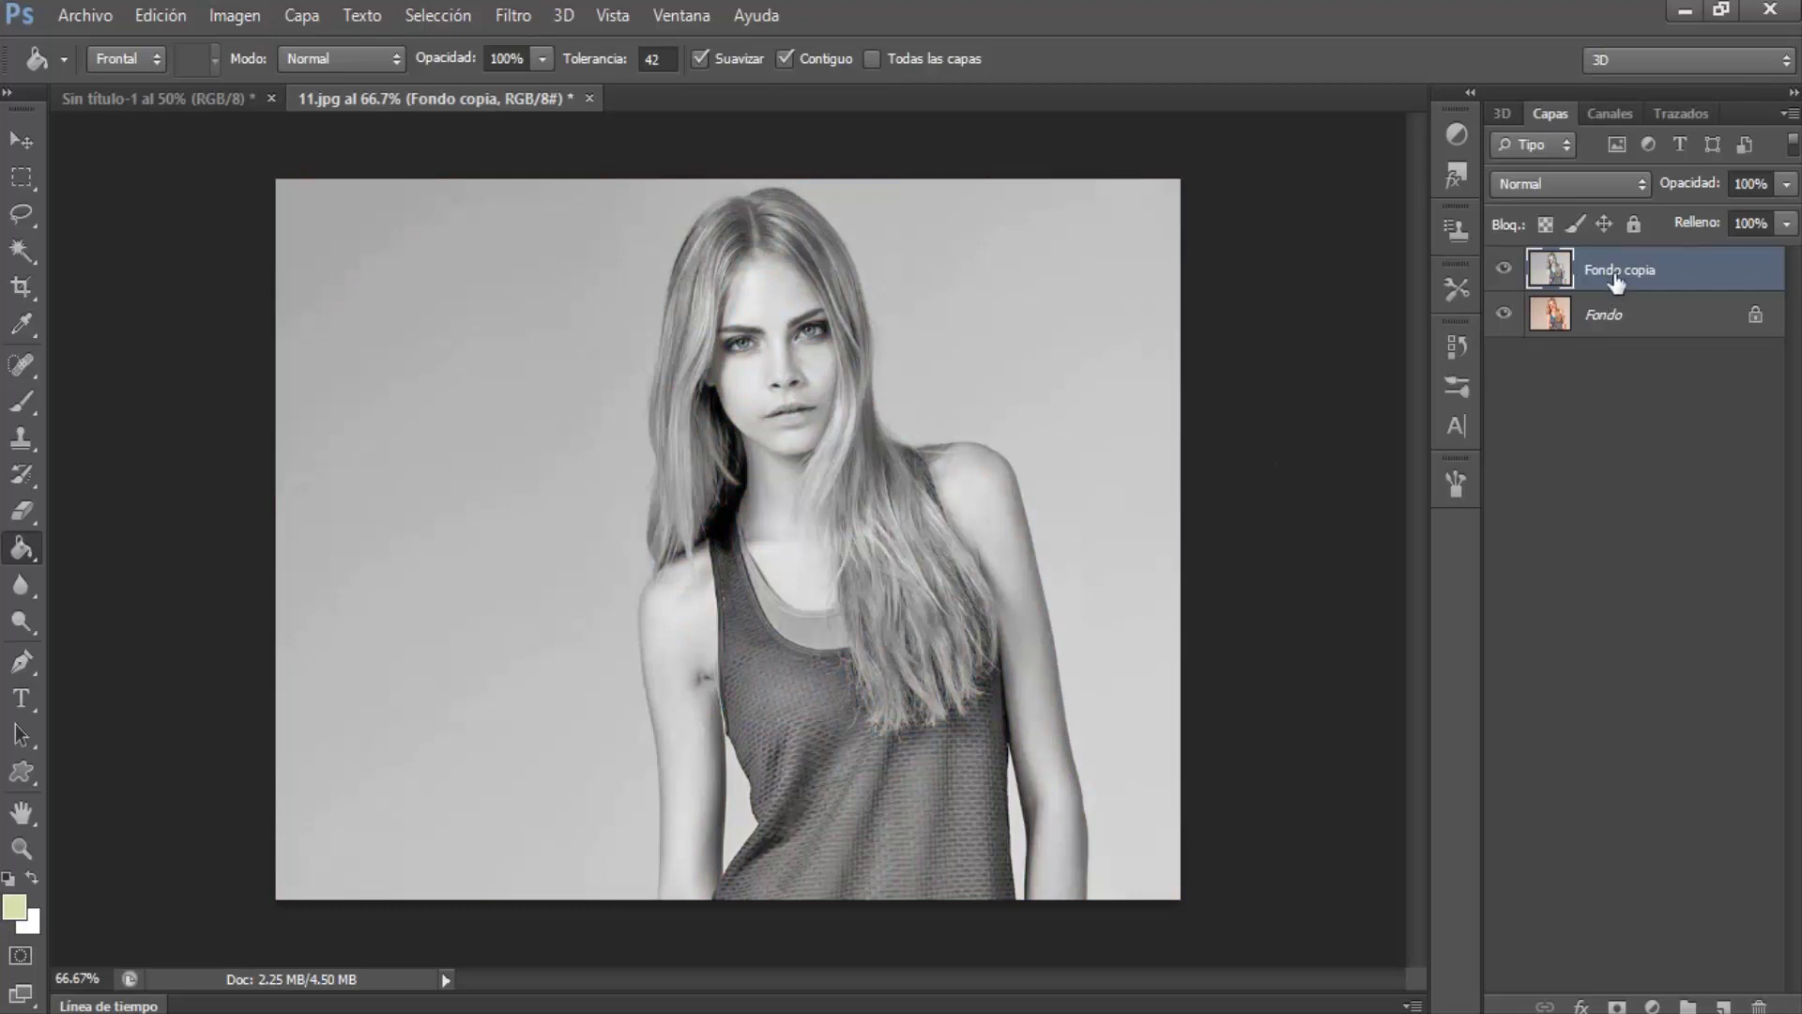
pyautogui.moveTo(1611, 276); pyautogui.dragTo(1719, 1005)
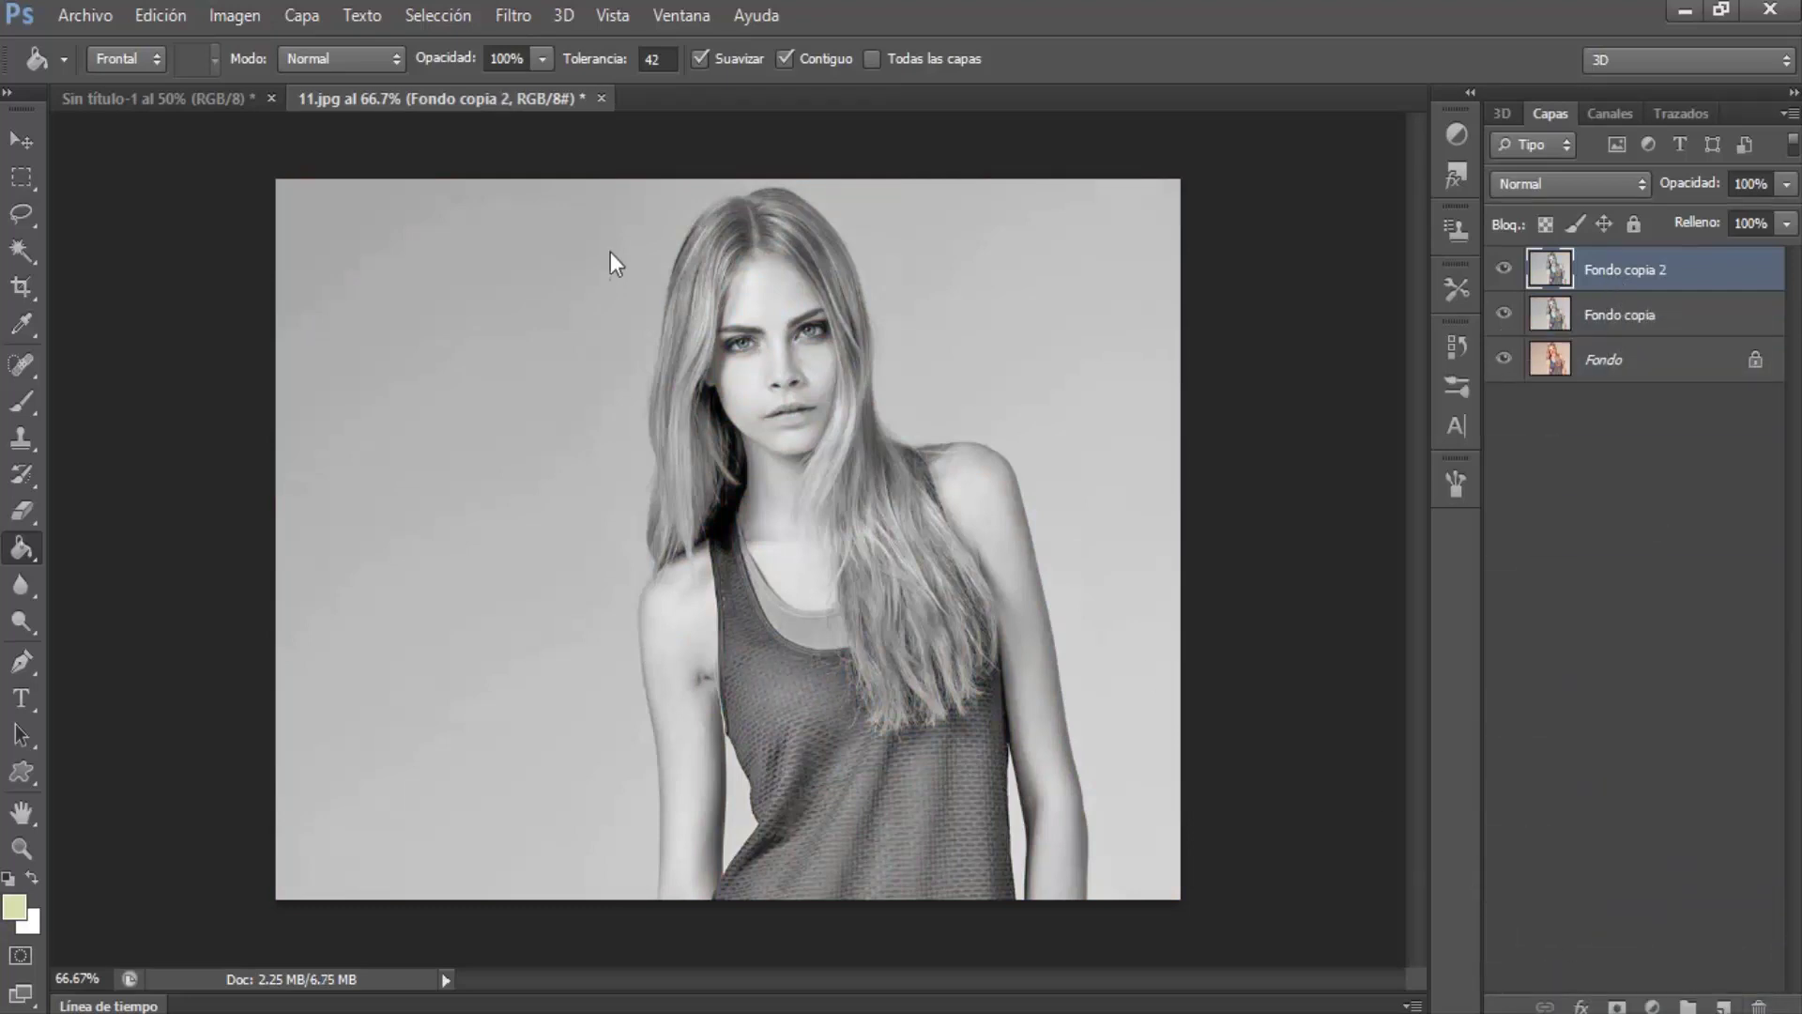
# Invert Fondo copia 2 and set its blend mode to Sobreexpos. lineal (Añadir)
pyautogui.click(244, 19)
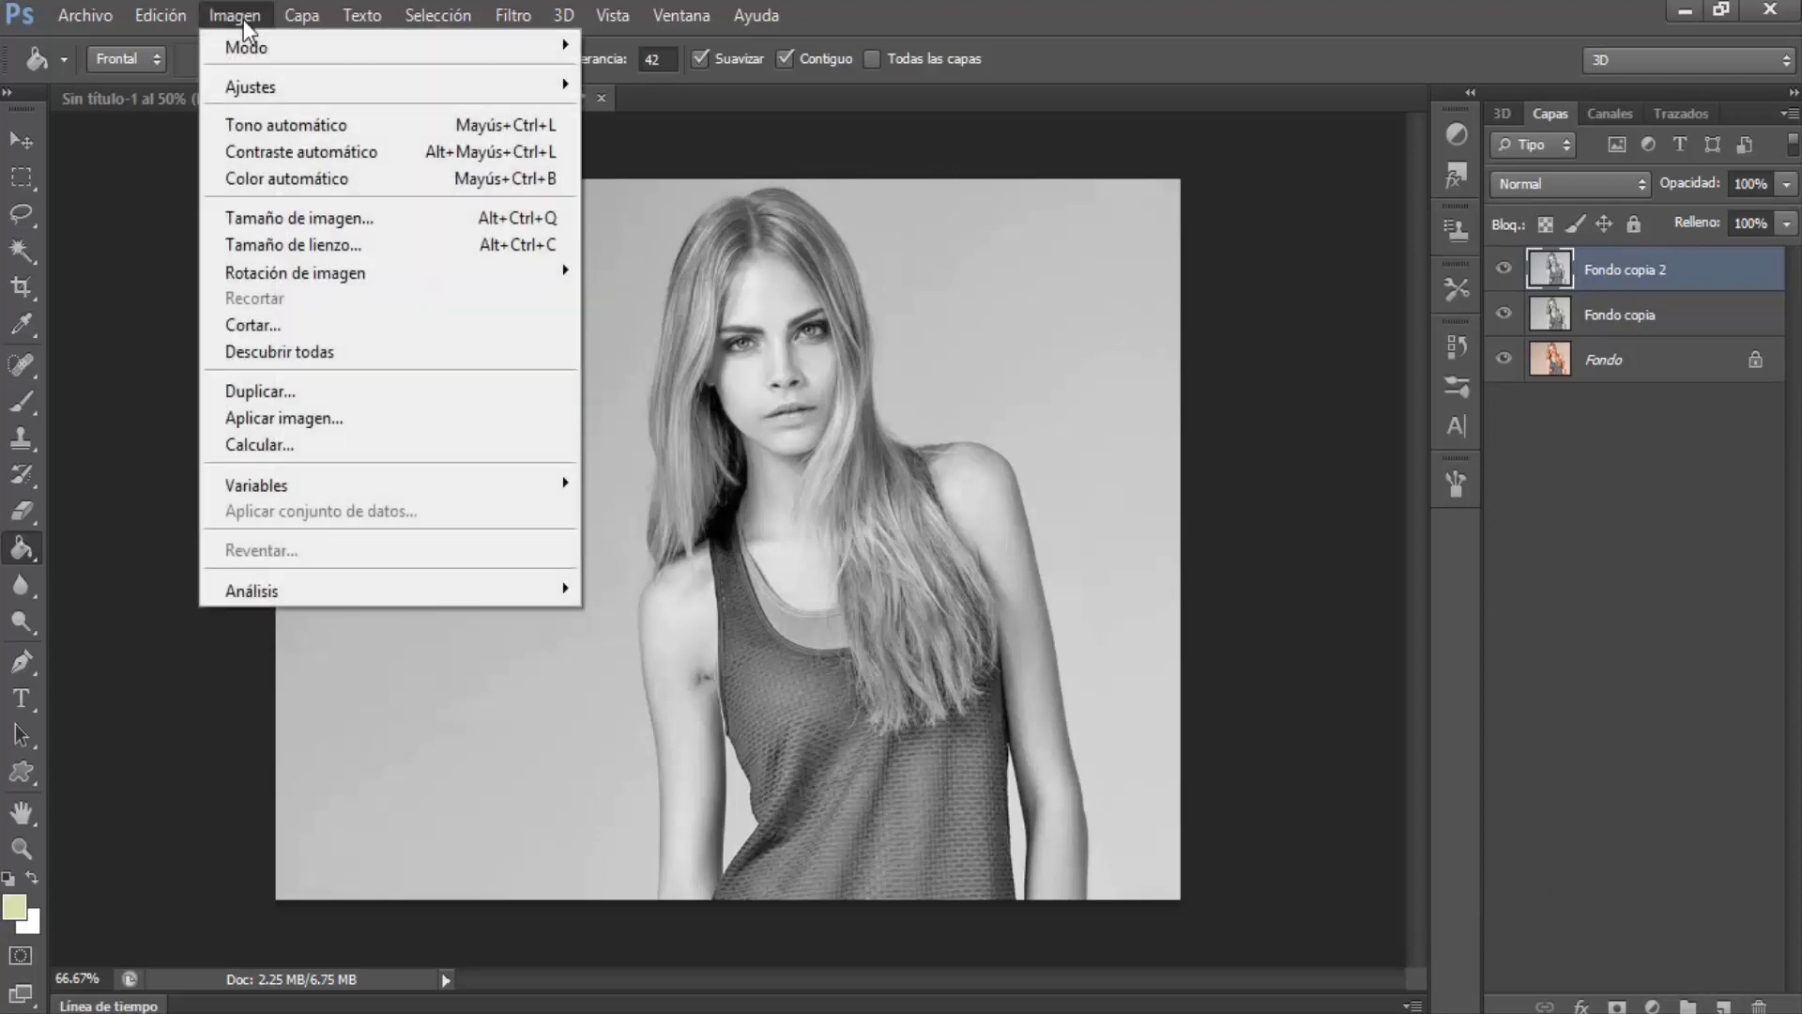
pyautogui.moveTo(251, 88)
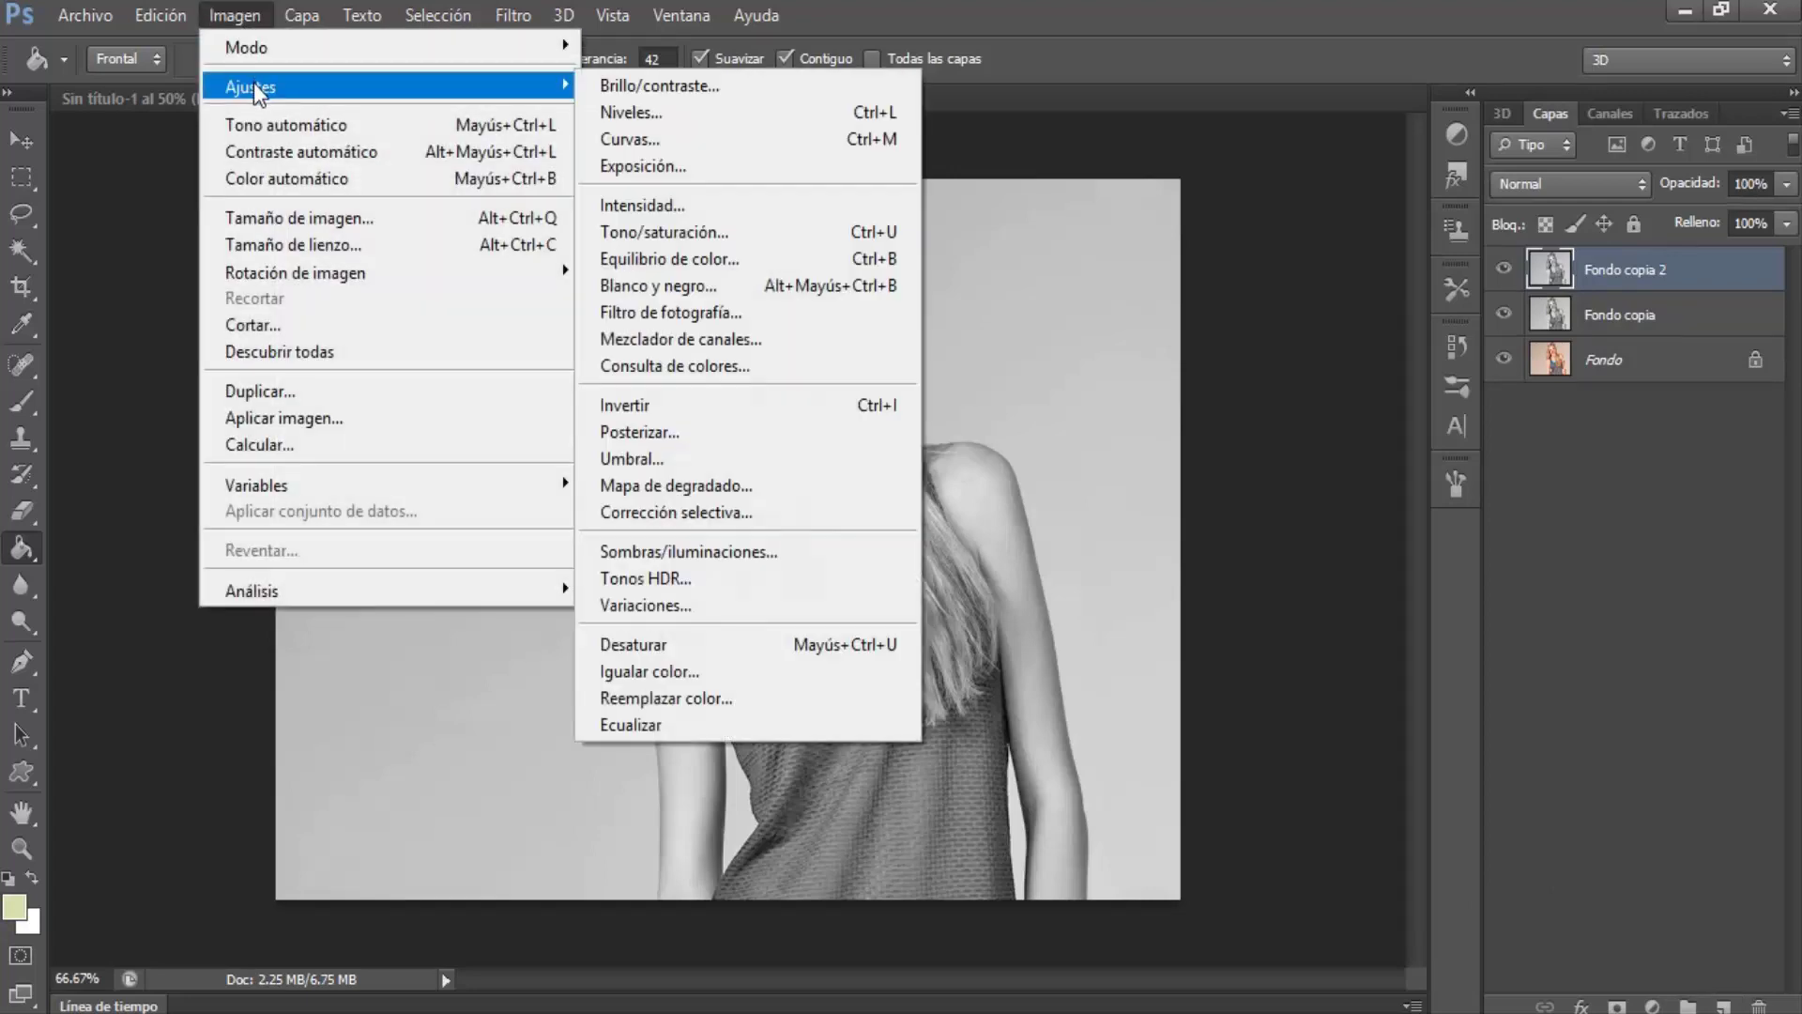
pyautogui.click(649, 403)
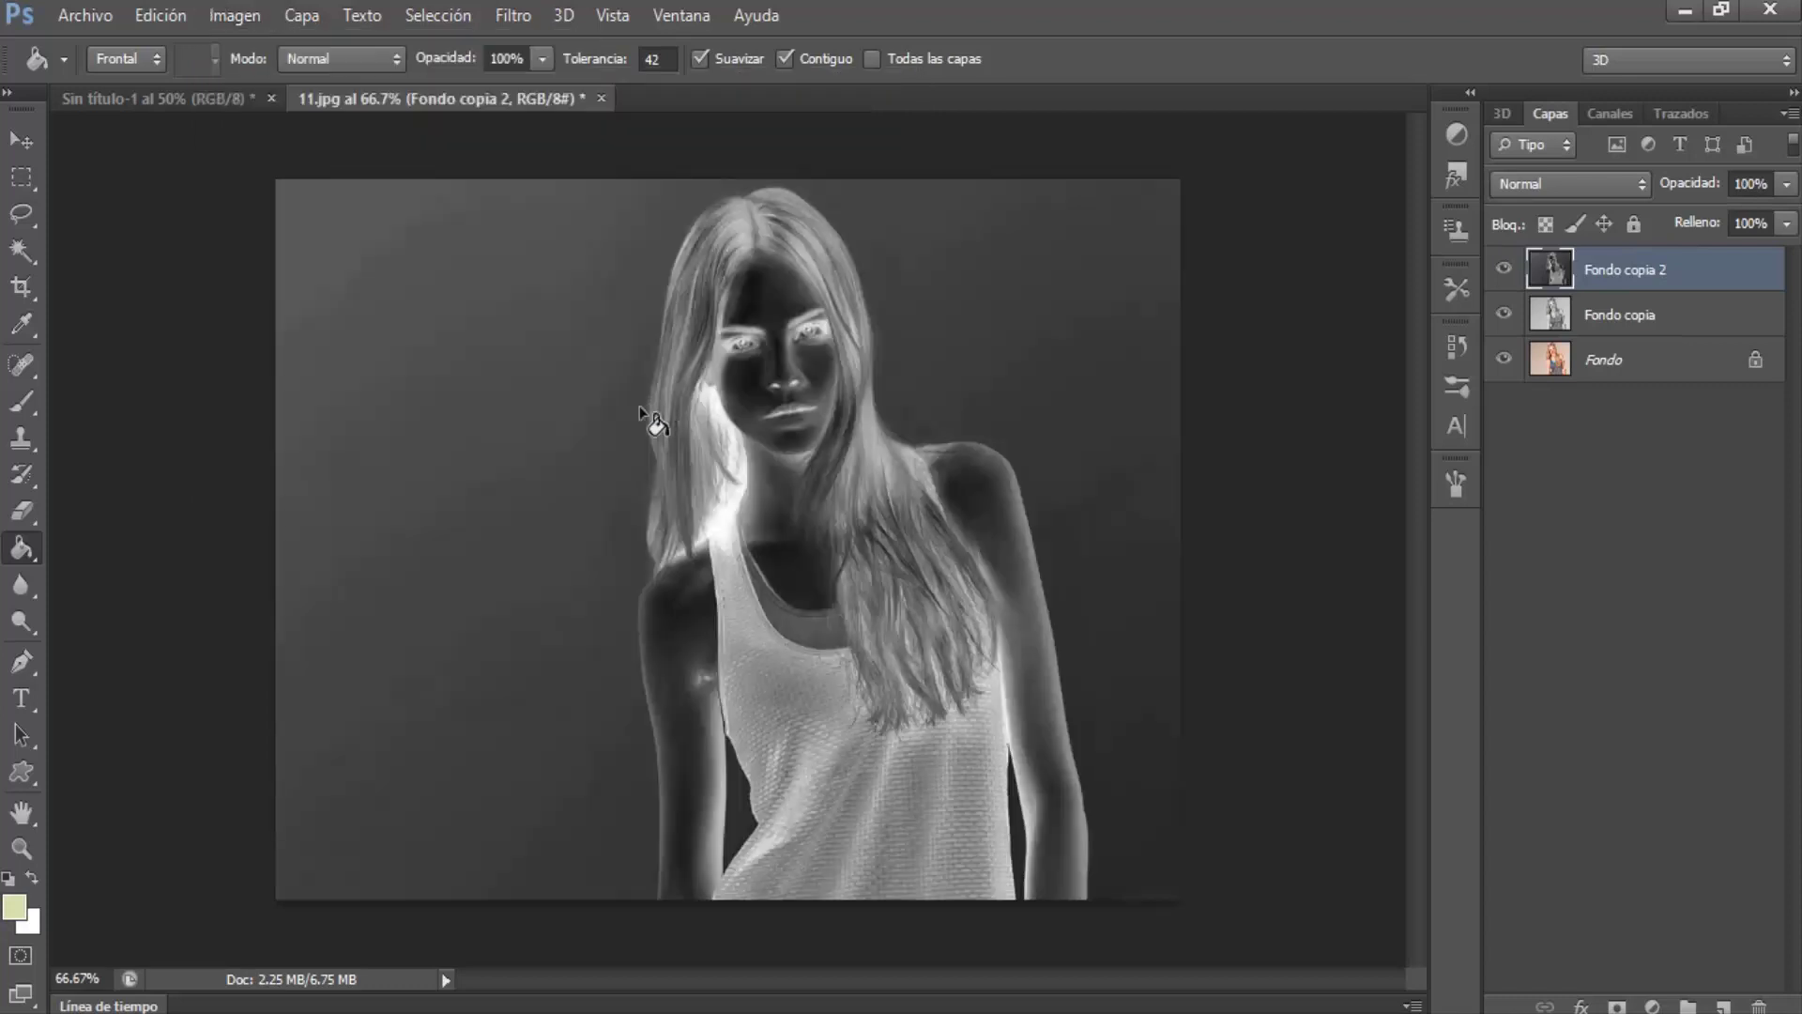
pyautogui.click(1529, 187)
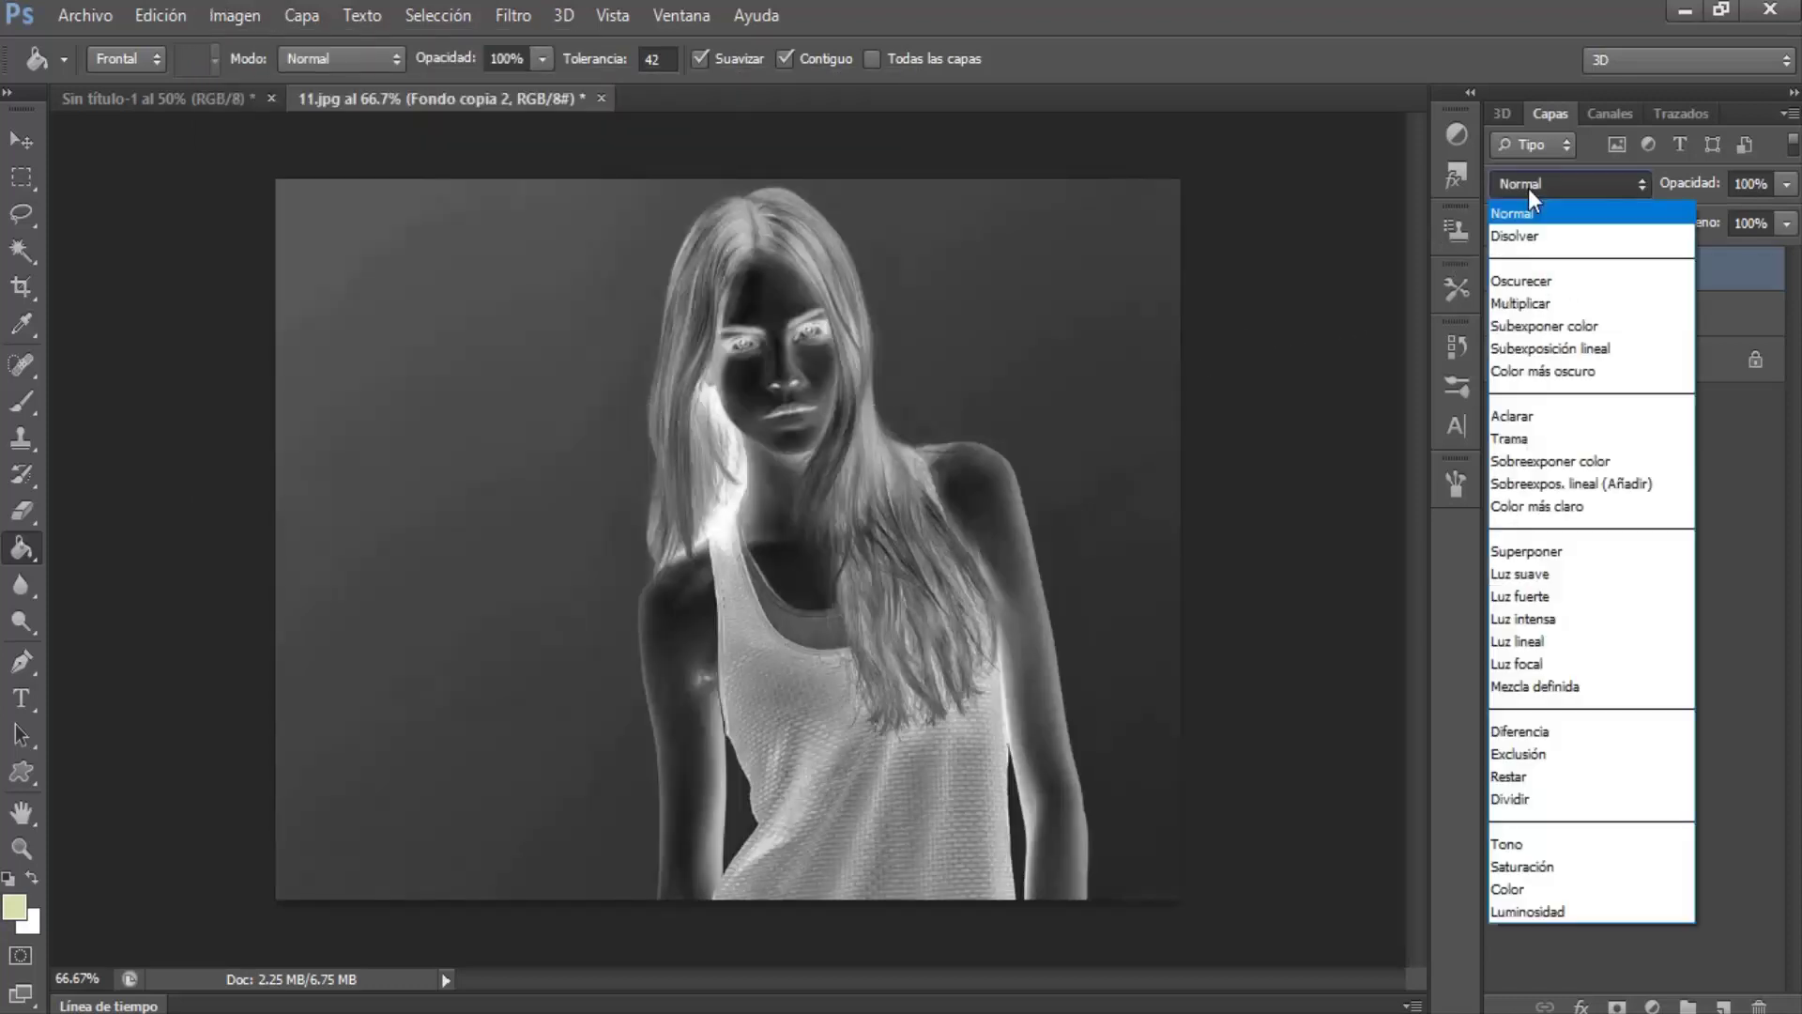
pyautogui.click(1563, 483)
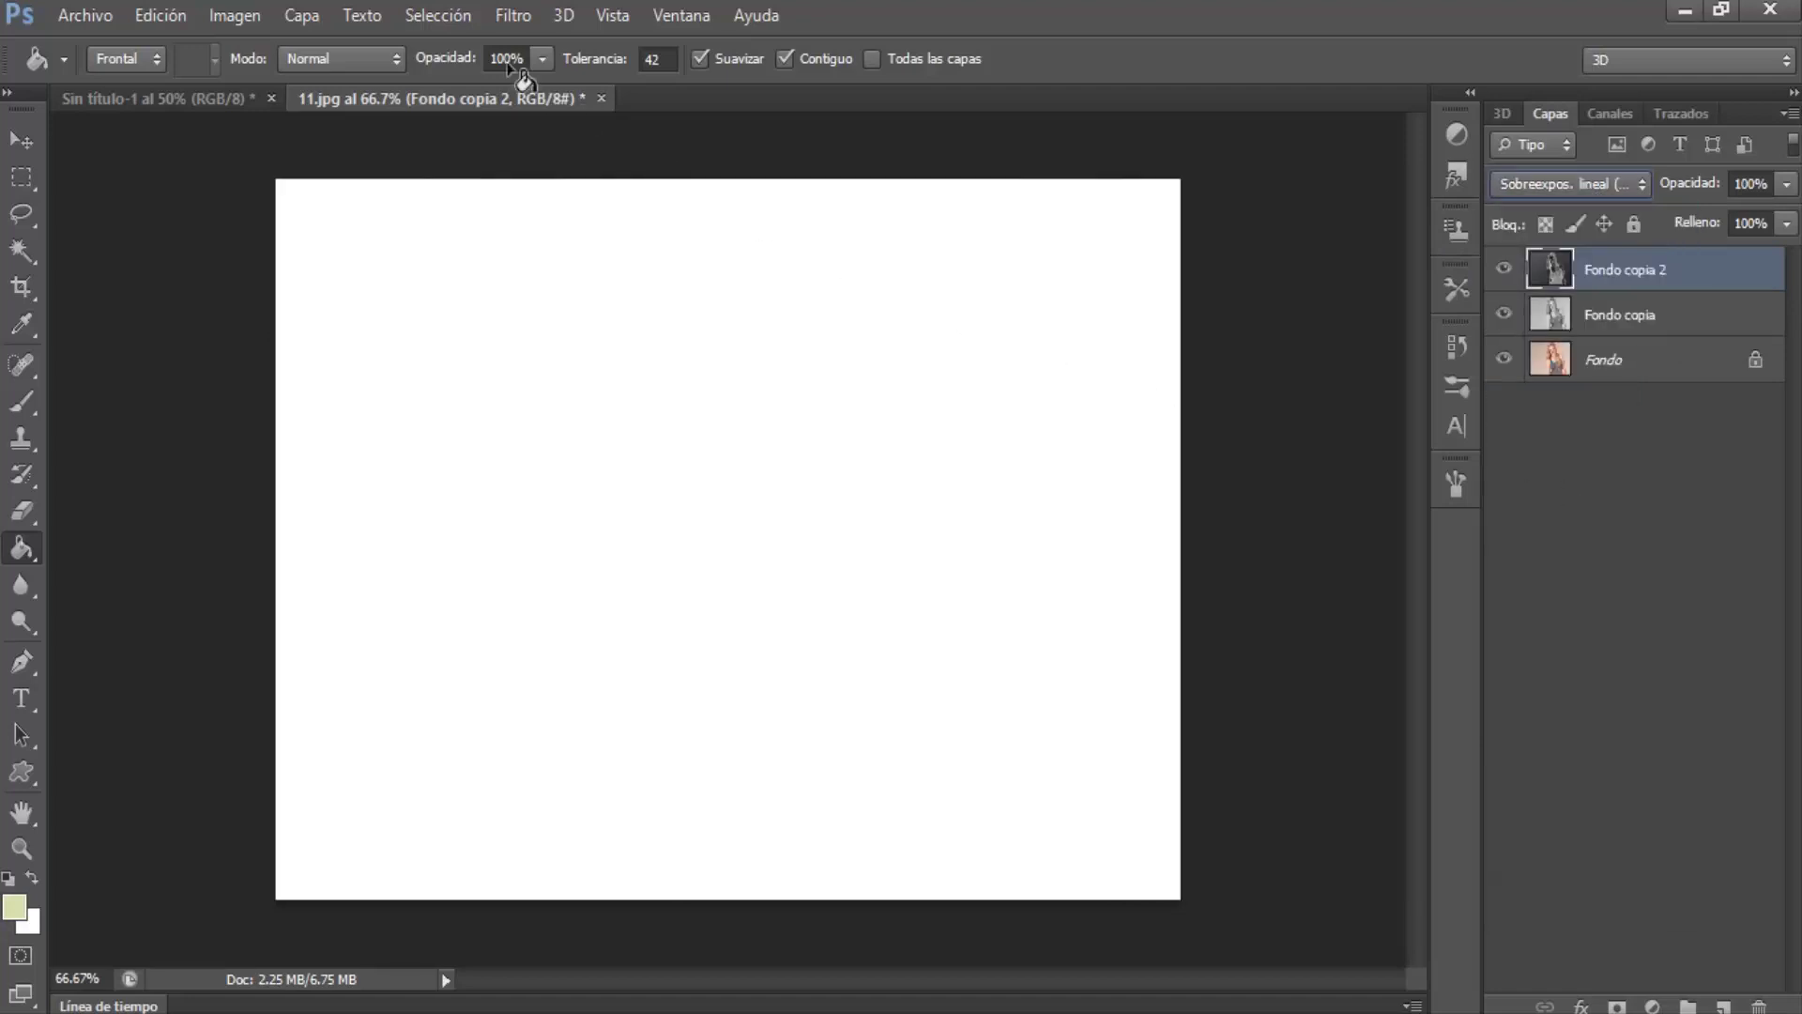
pyautogui.click(456, 20)
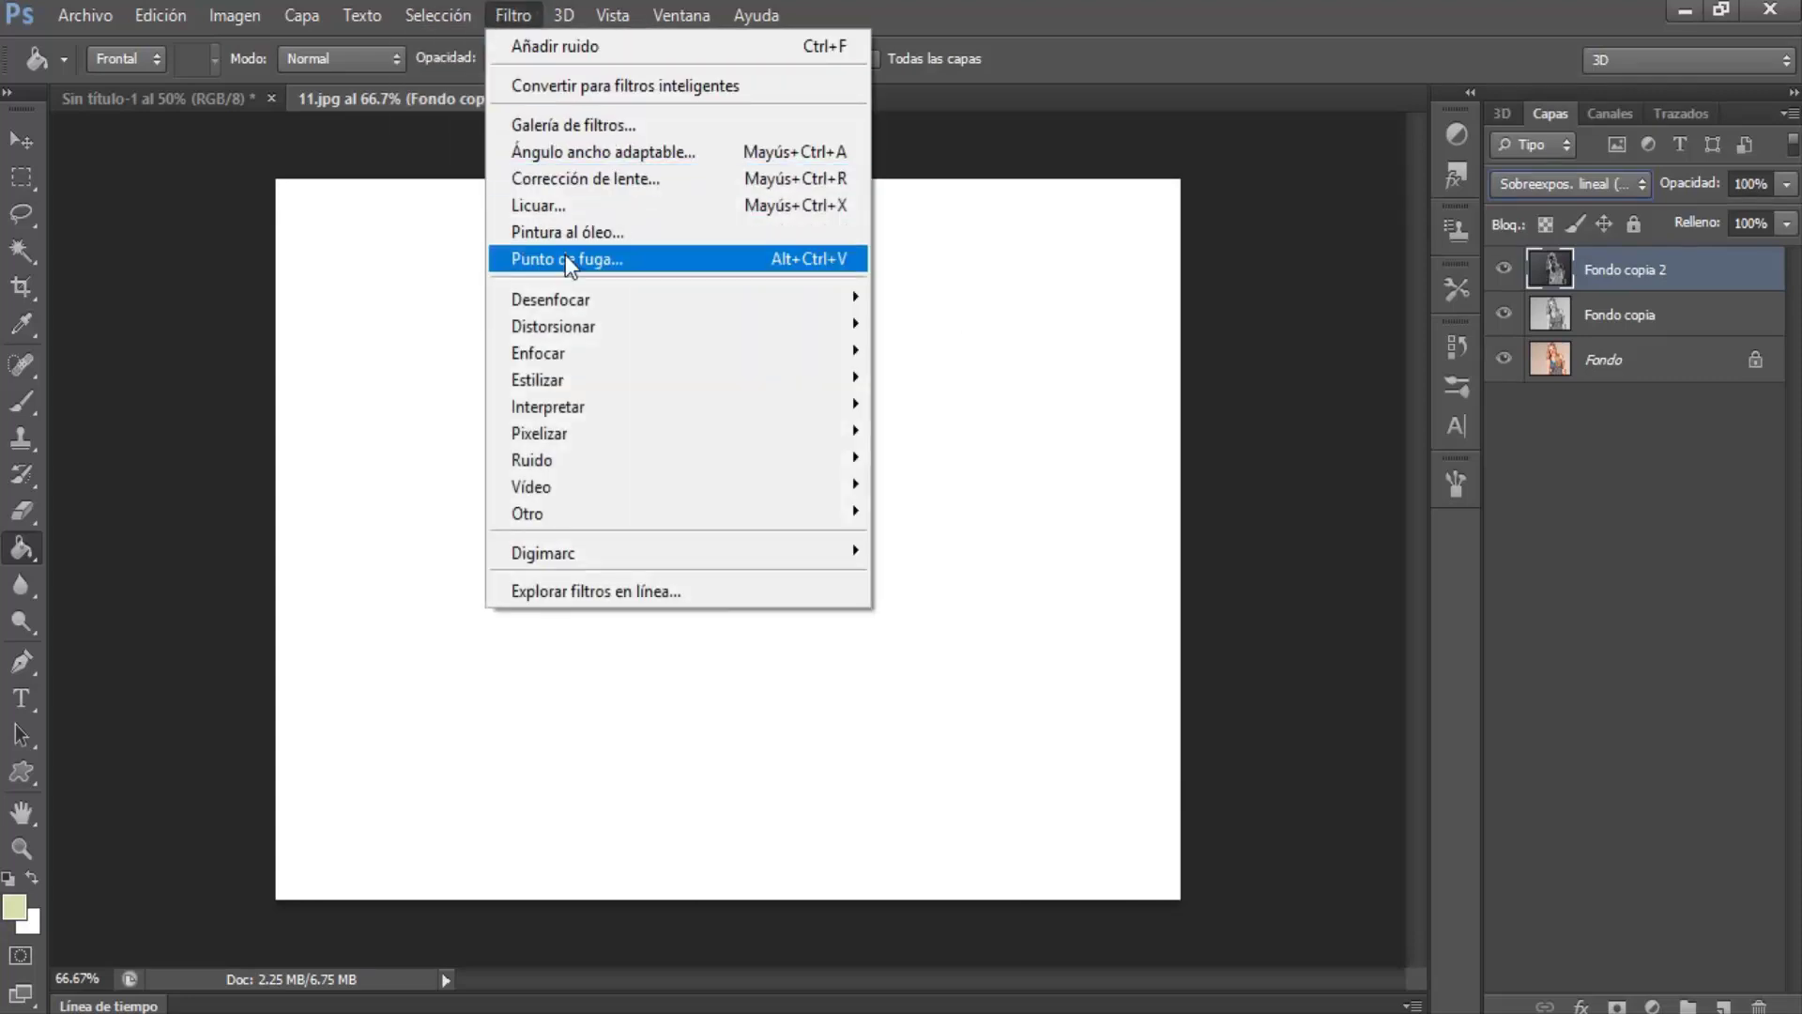
pyautogui.moveTo(550, 298)
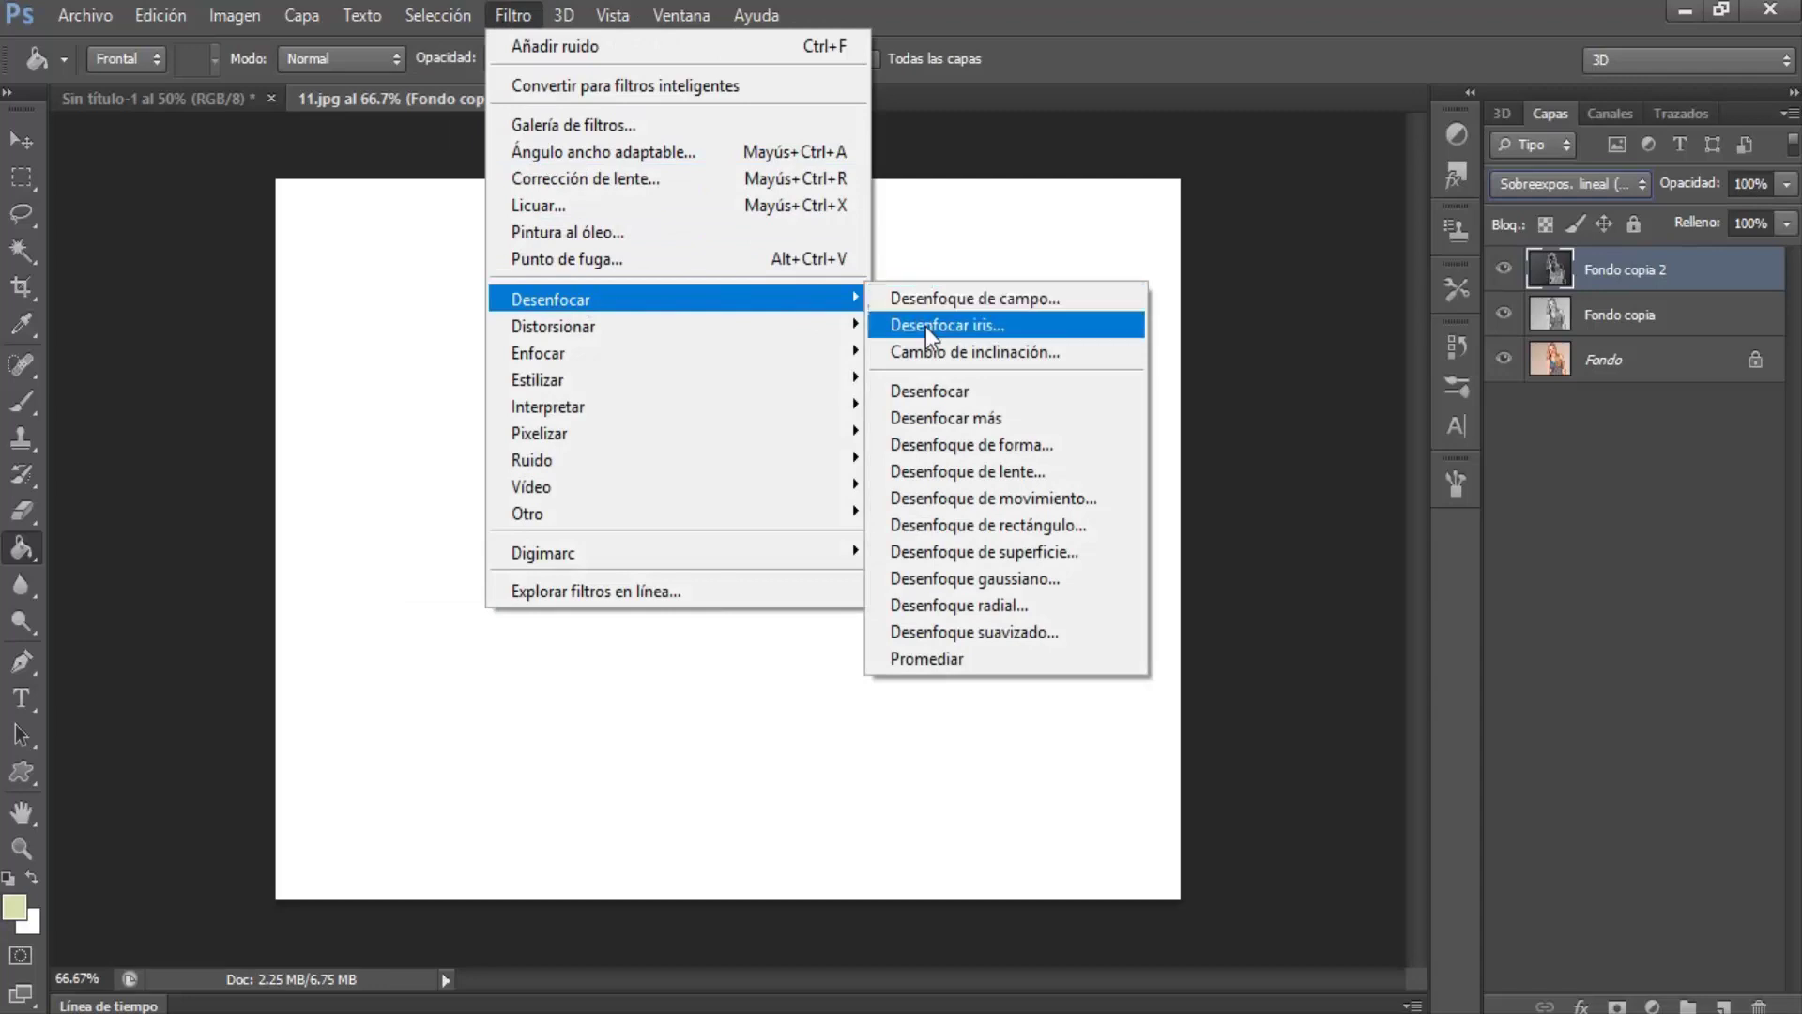
# Apply Desenfoque gaussiano to the inverted copy and set its opacity to 80%
pyautogui.click(963, 581)
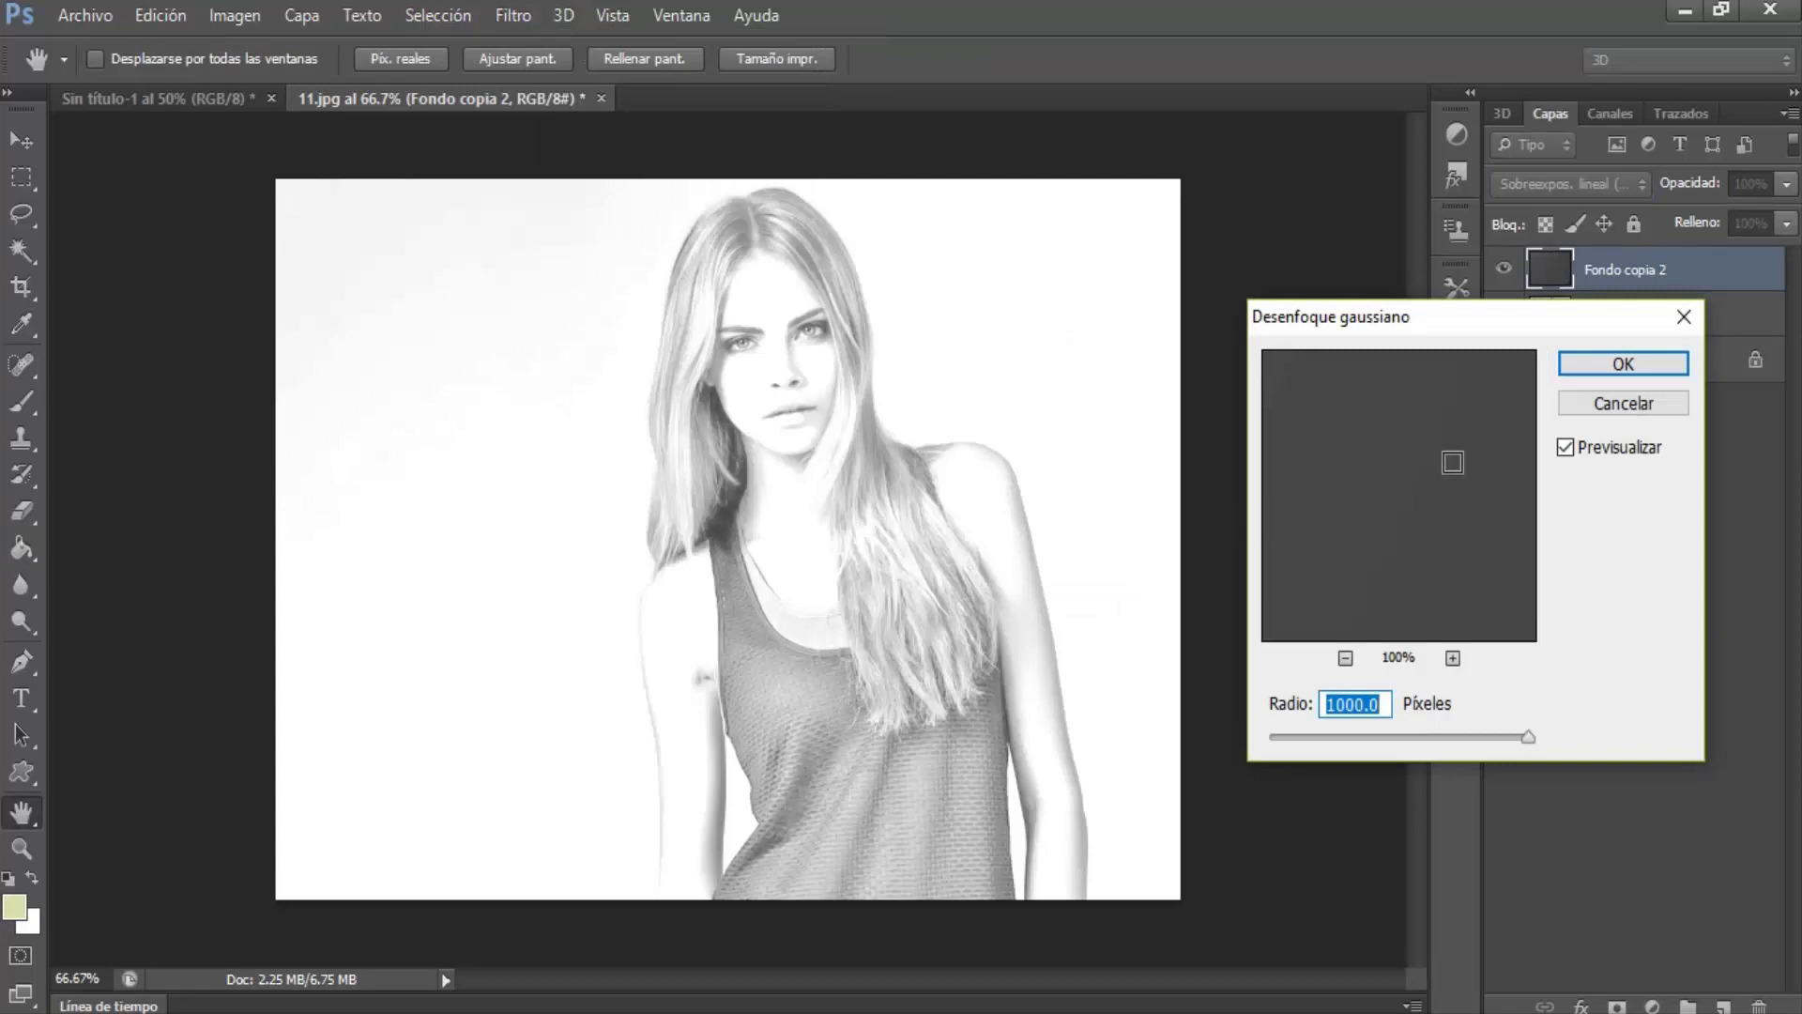
pyautogui.click(1593, 364)
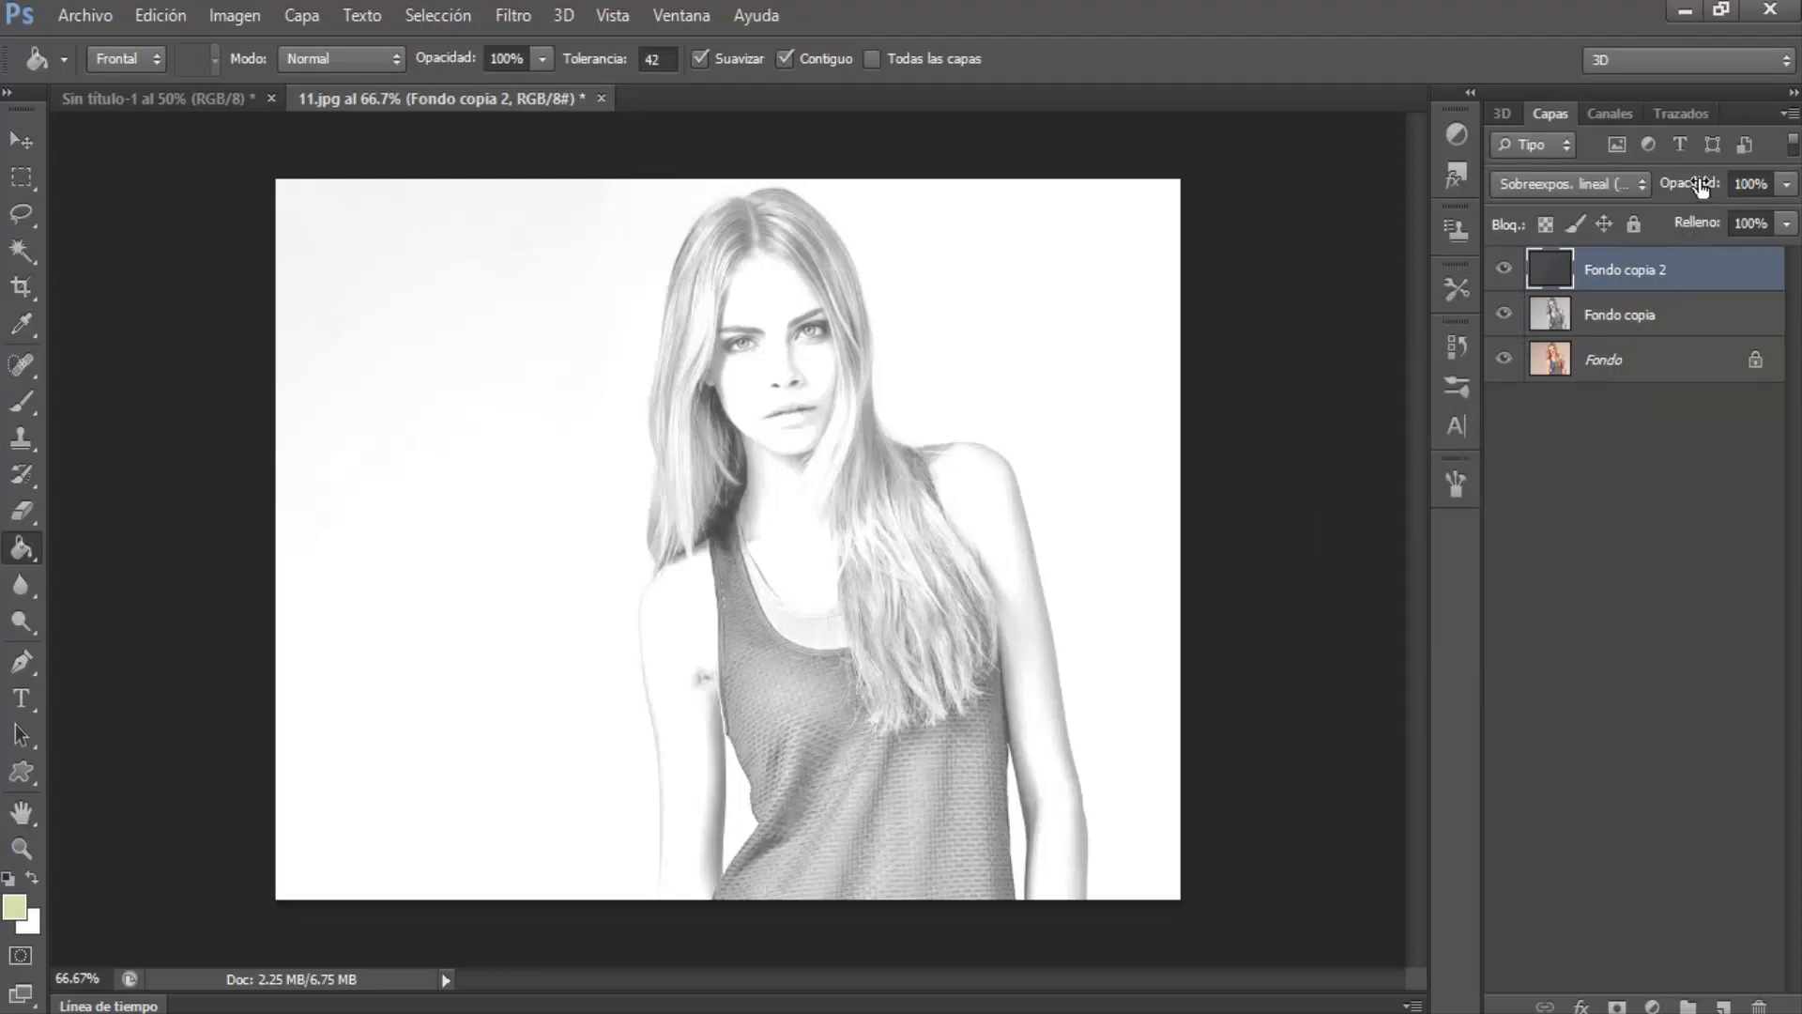
pyautogui.moveTo(1701, 188); pyautogui.dragTo(1691, 195)
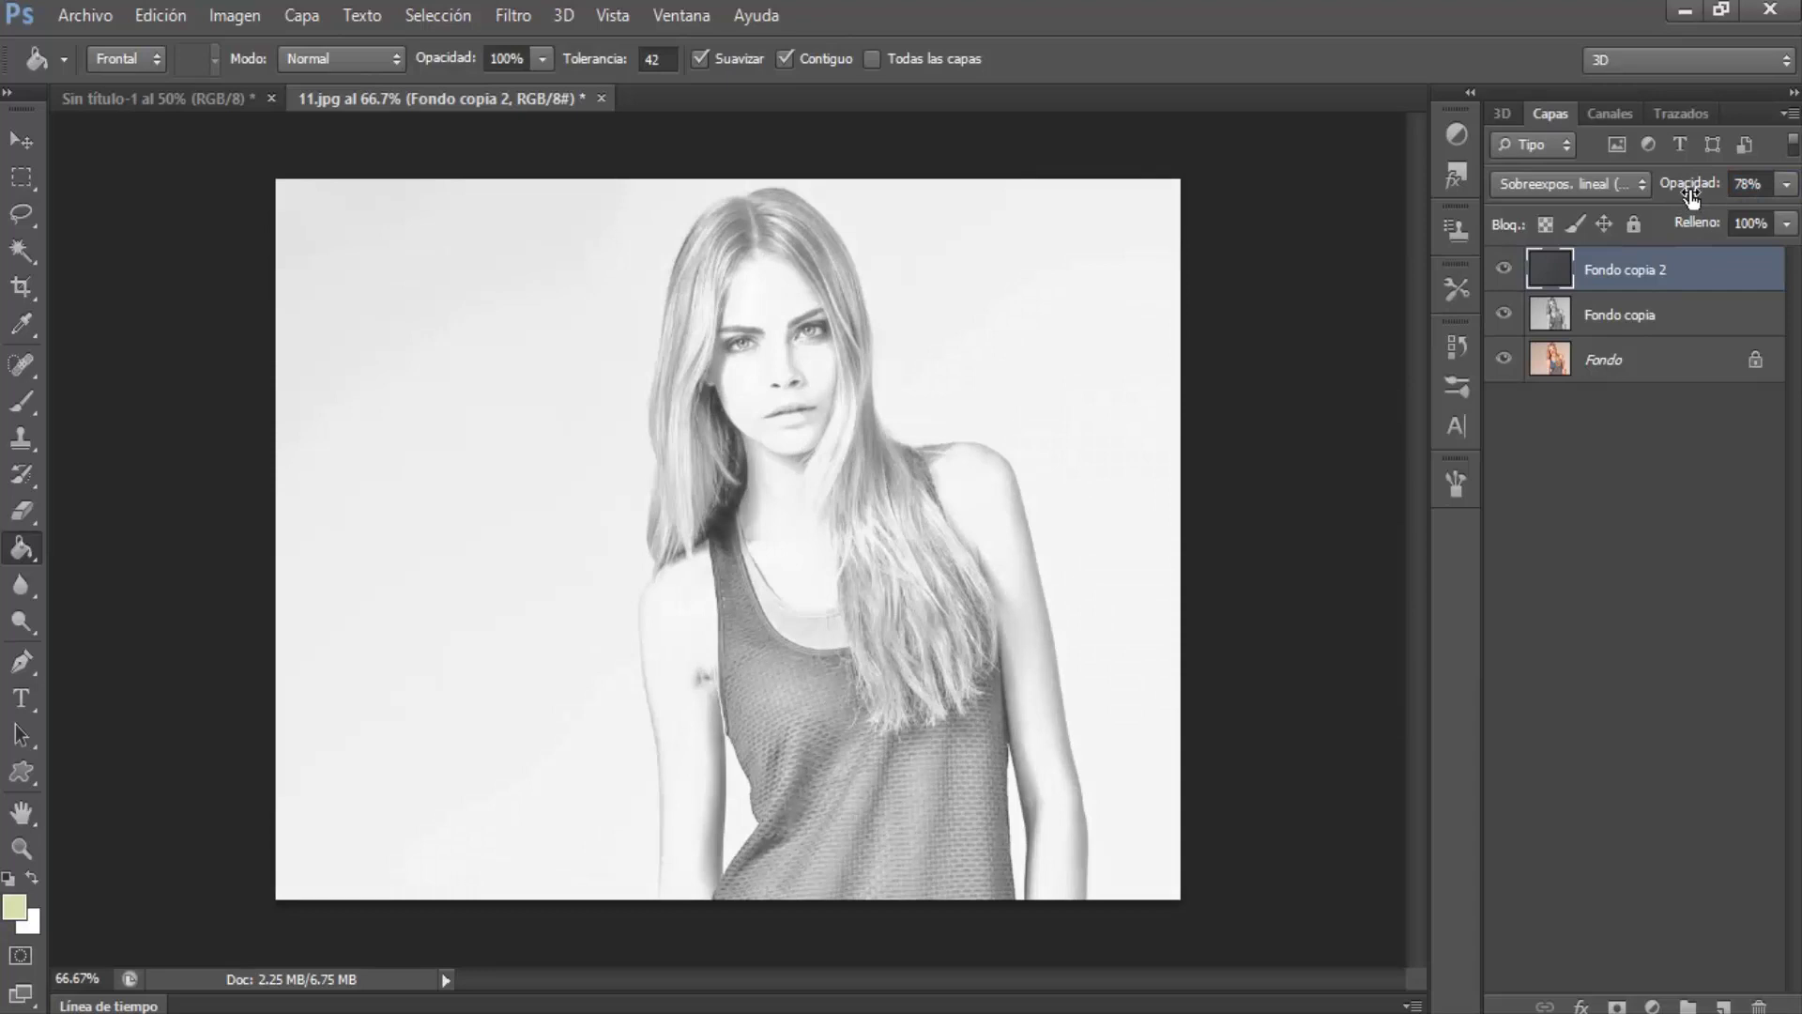
pyautogui.click(1742, 184)
pyautogui.write('80')
# Toggle the blurred copy's visibility to compare, then merge all visible layers with Combinar visibles
pyautogui.click(1505, 272)
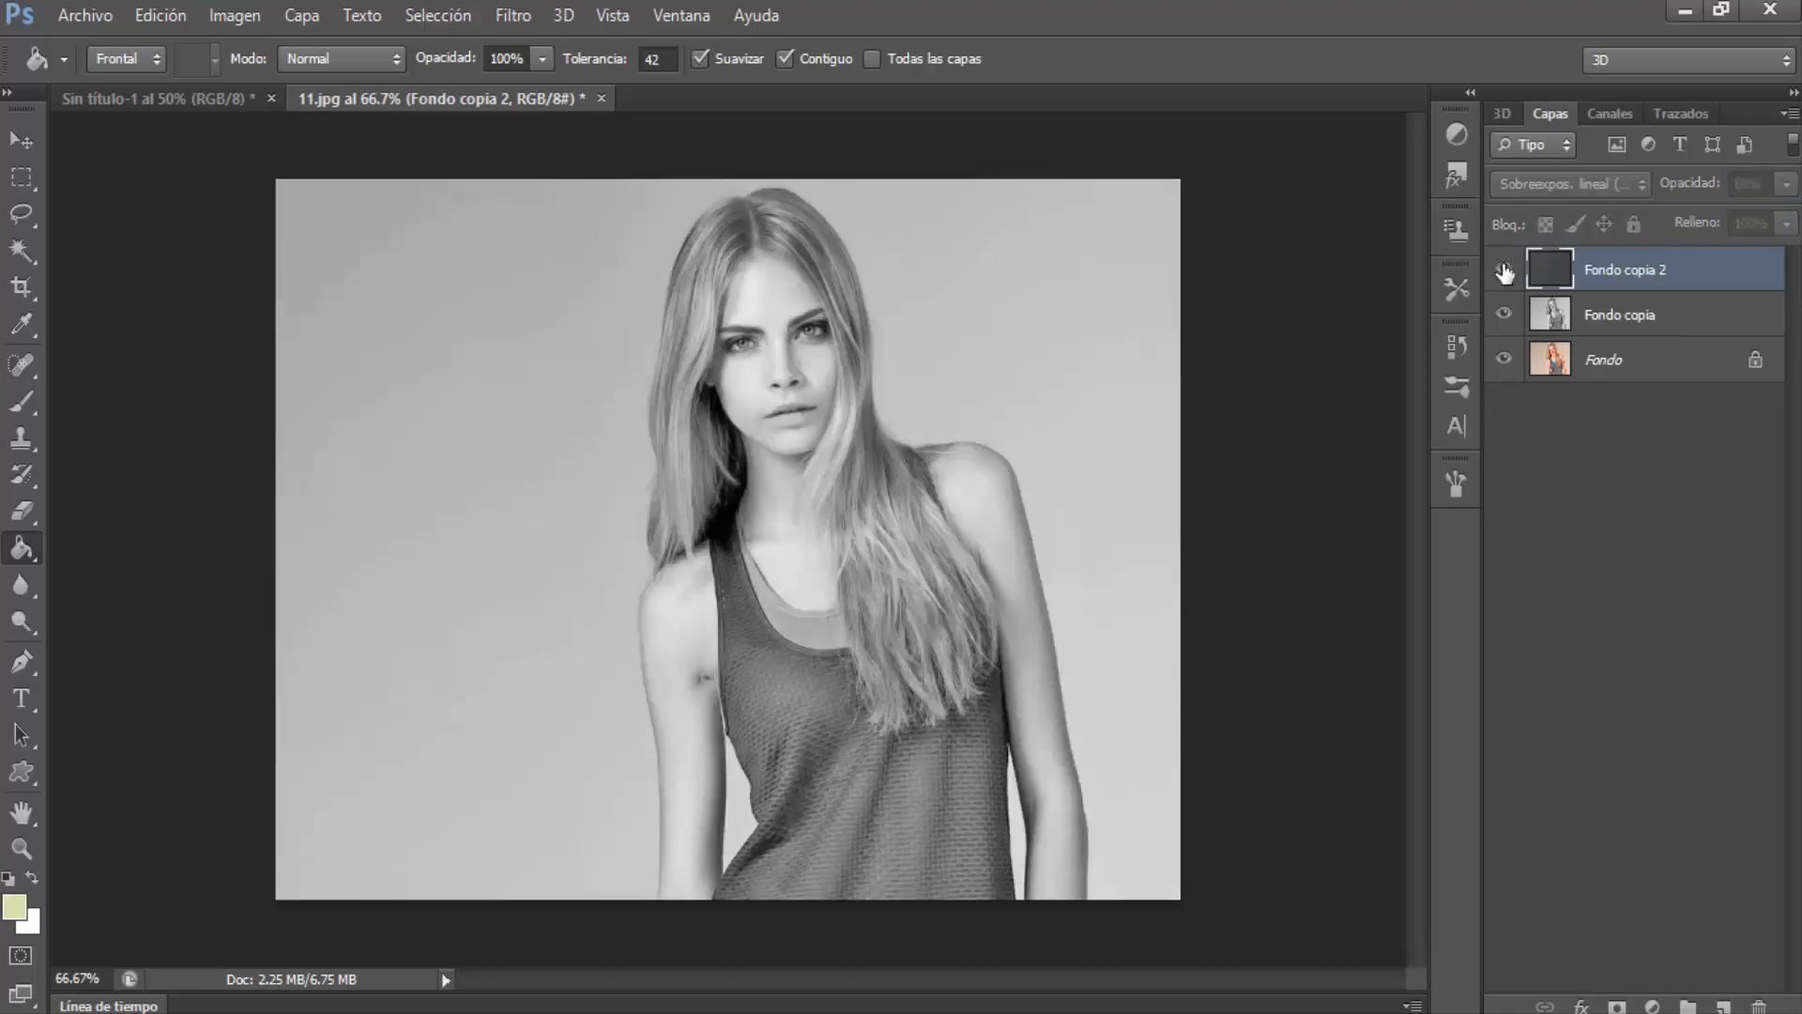
pyautogui.click(1505, 271)
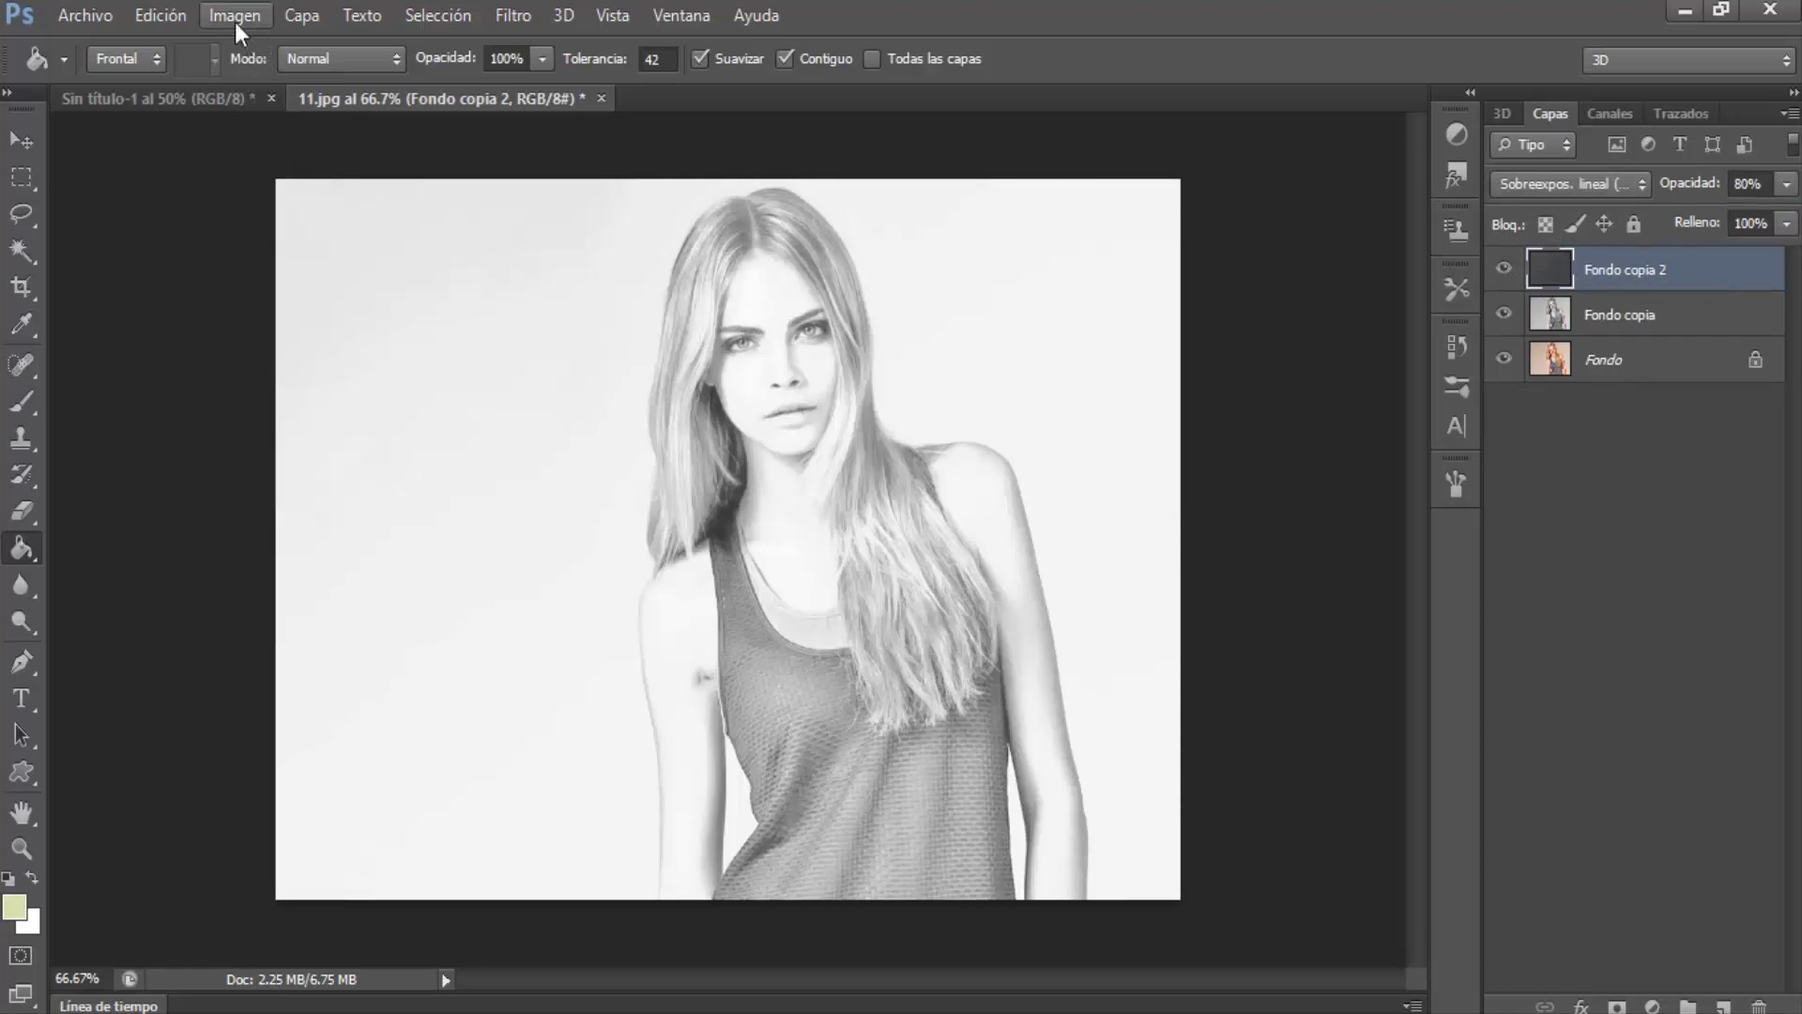
pyautogui.click(298, 15)
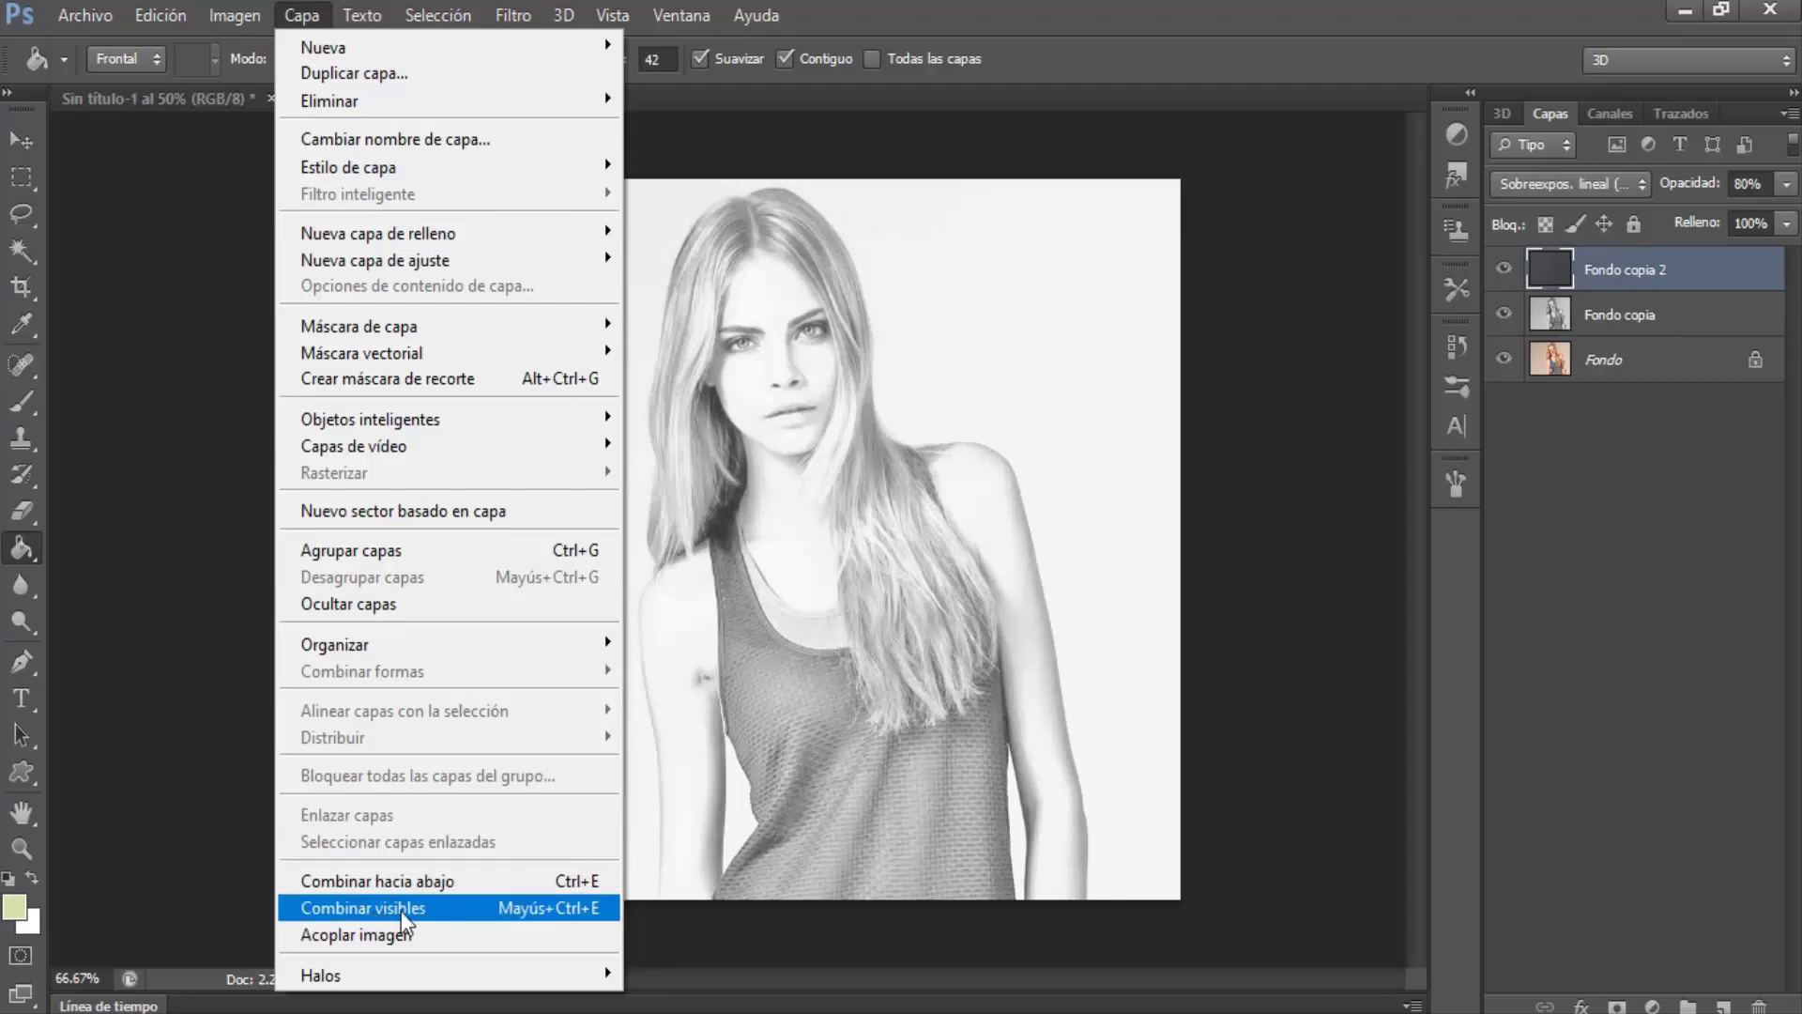
pyautogui.click(402, 910)
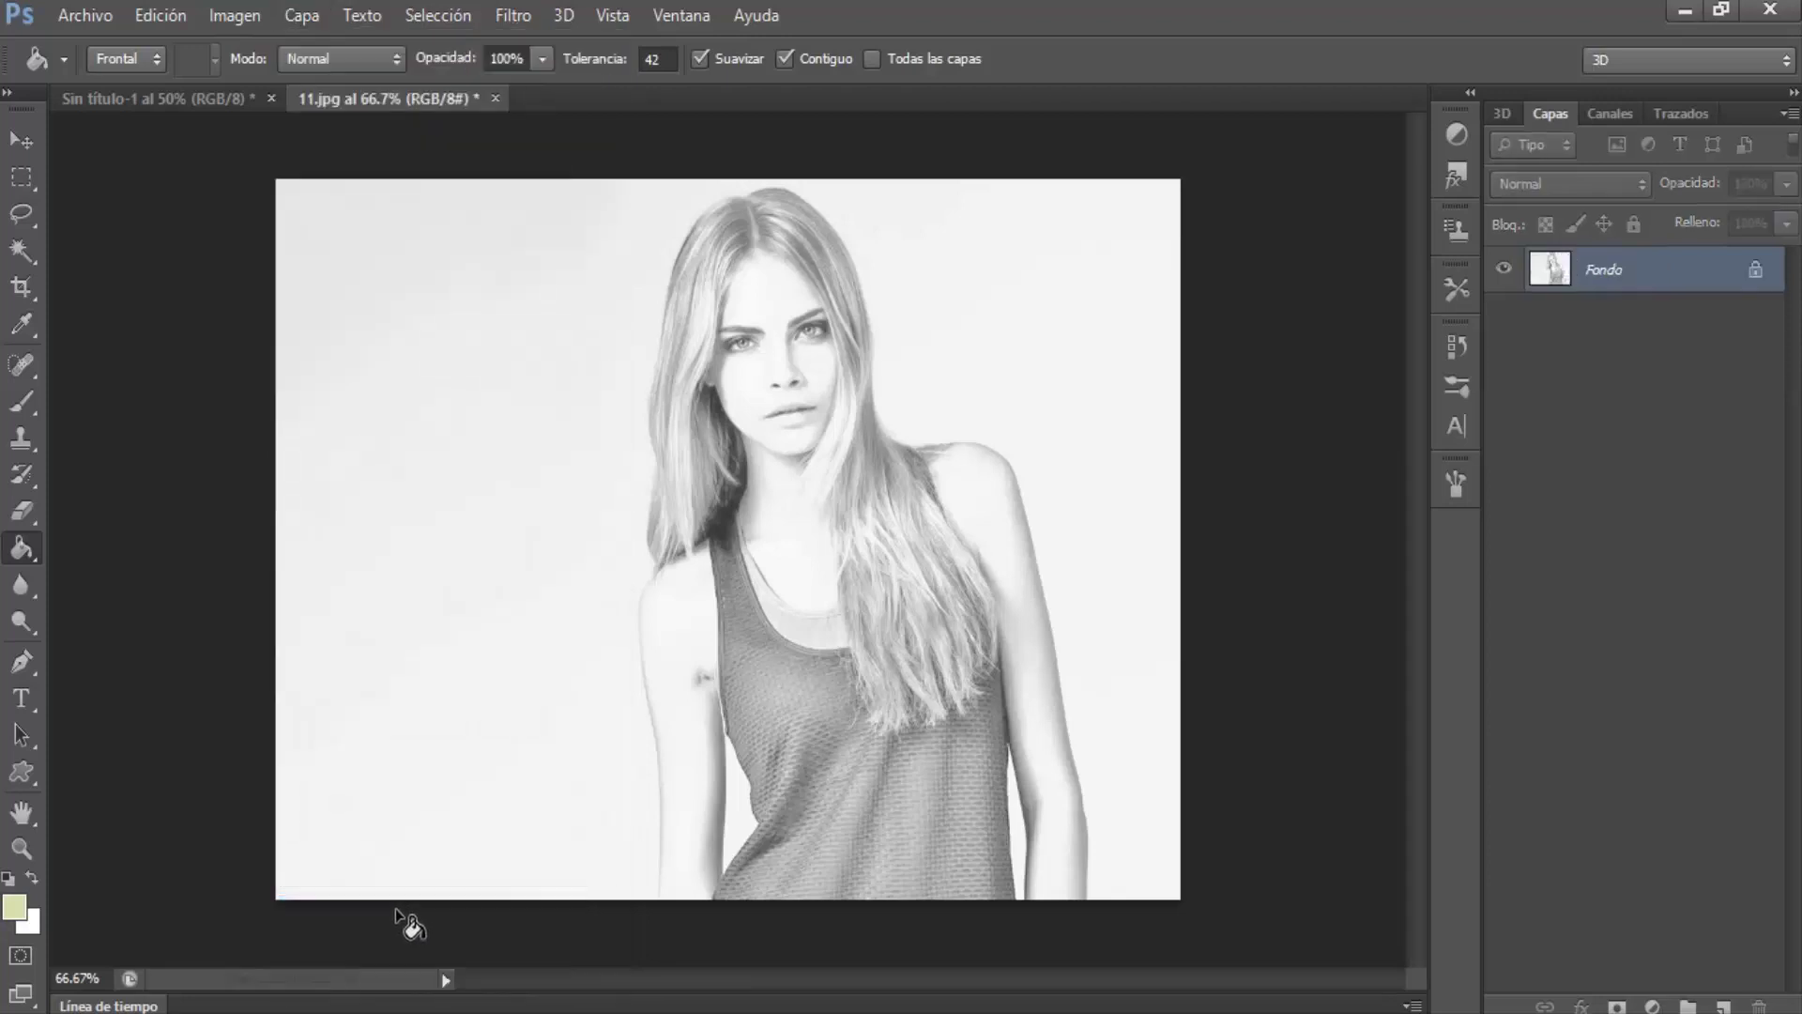
# Select the sketch's highlights using Gama de colores set to Iluminaciones
pyautogui.click(431, 15)
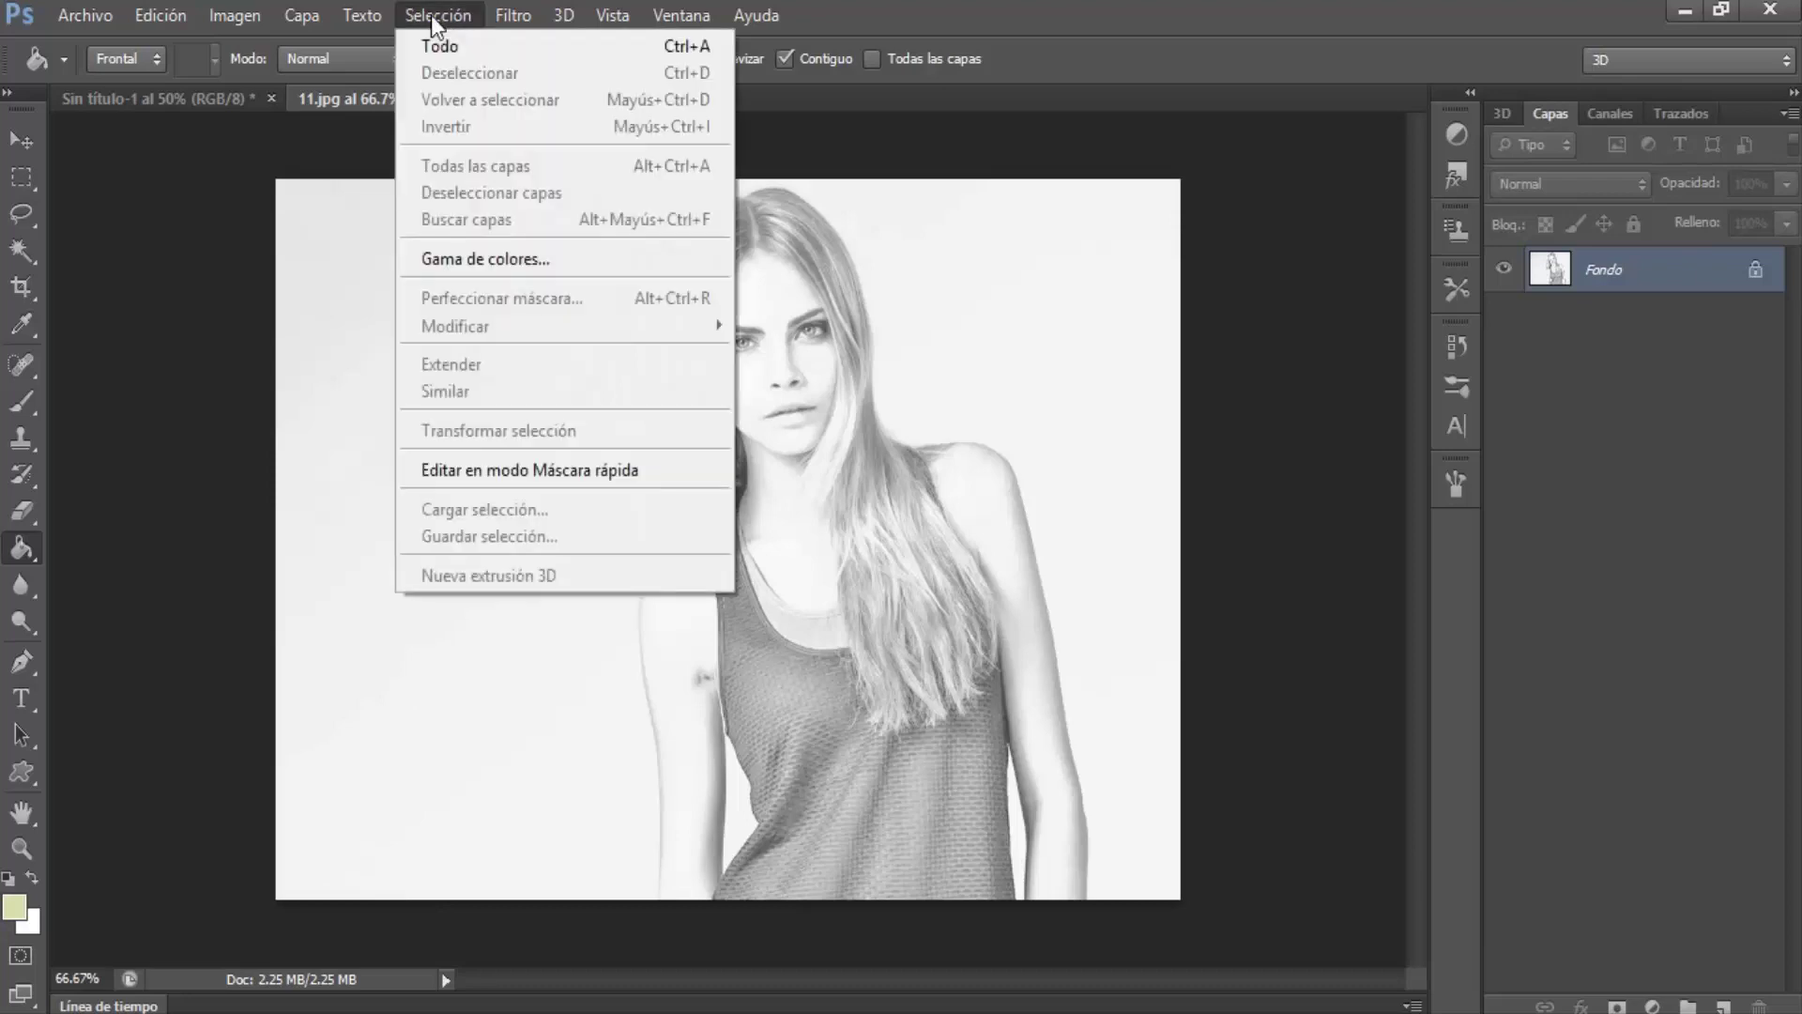
pyautogui.click(489, 268)
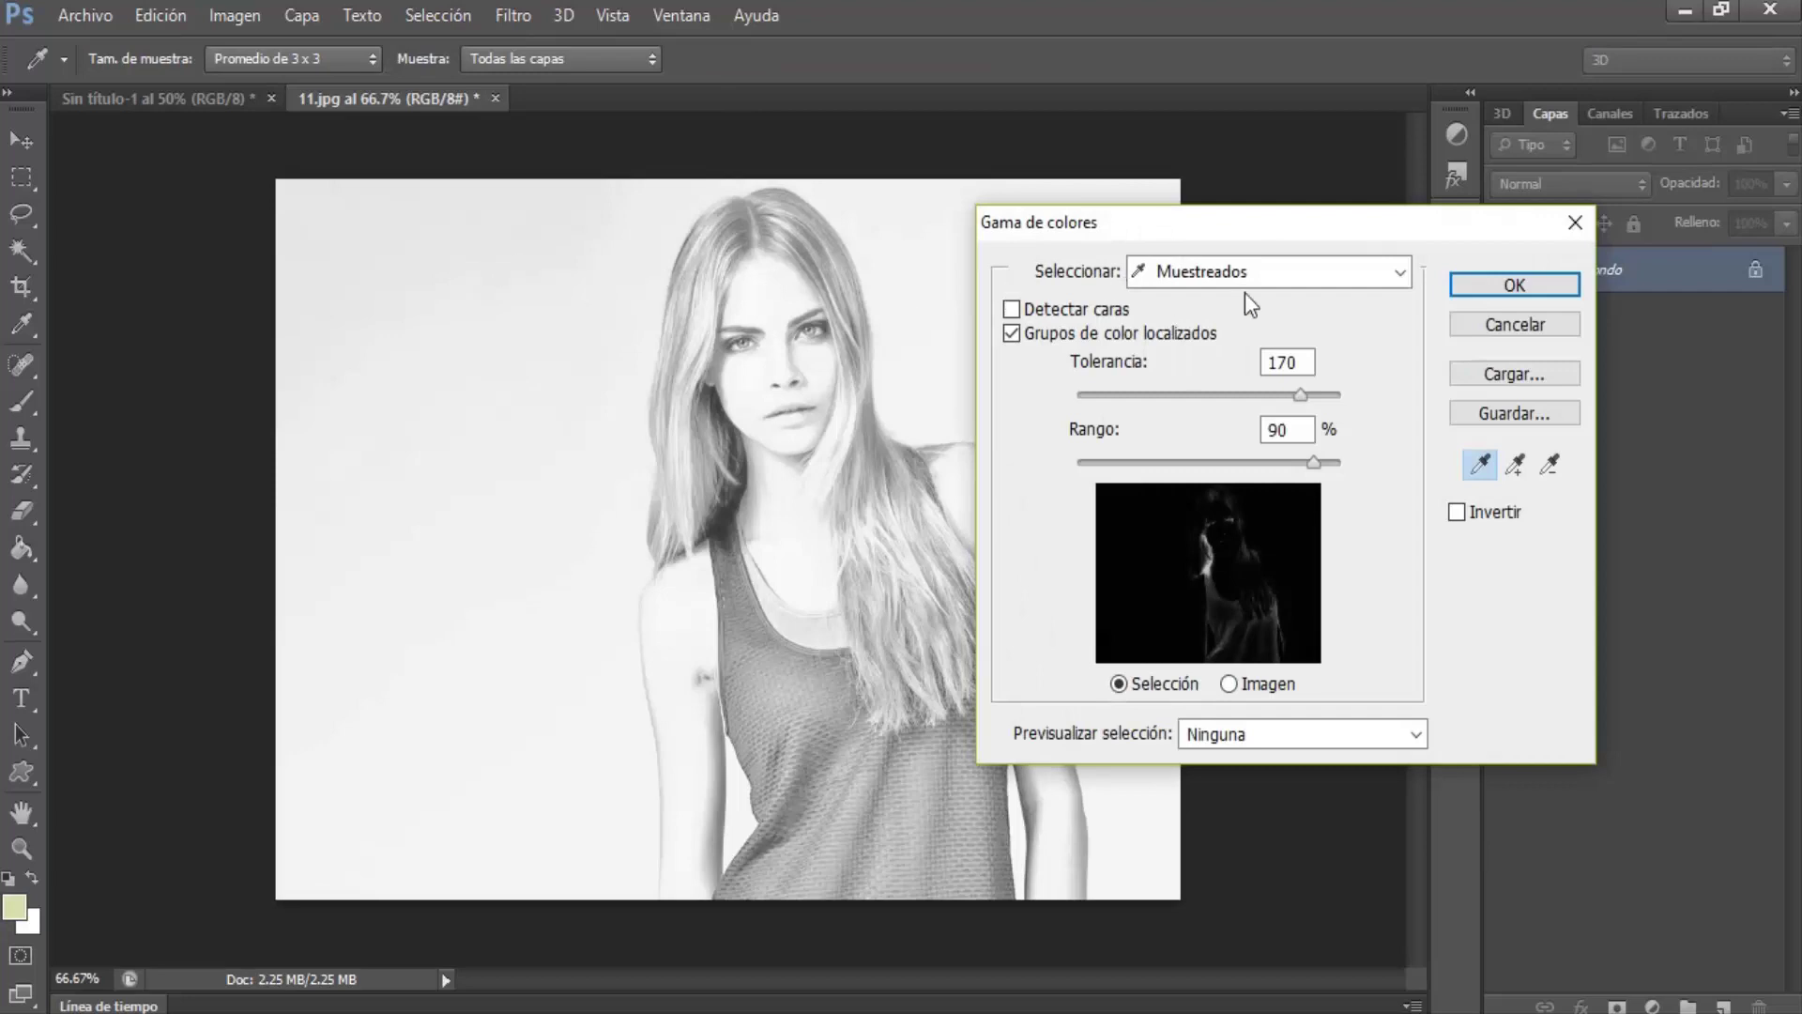
pyautogui.click(1397, 274)
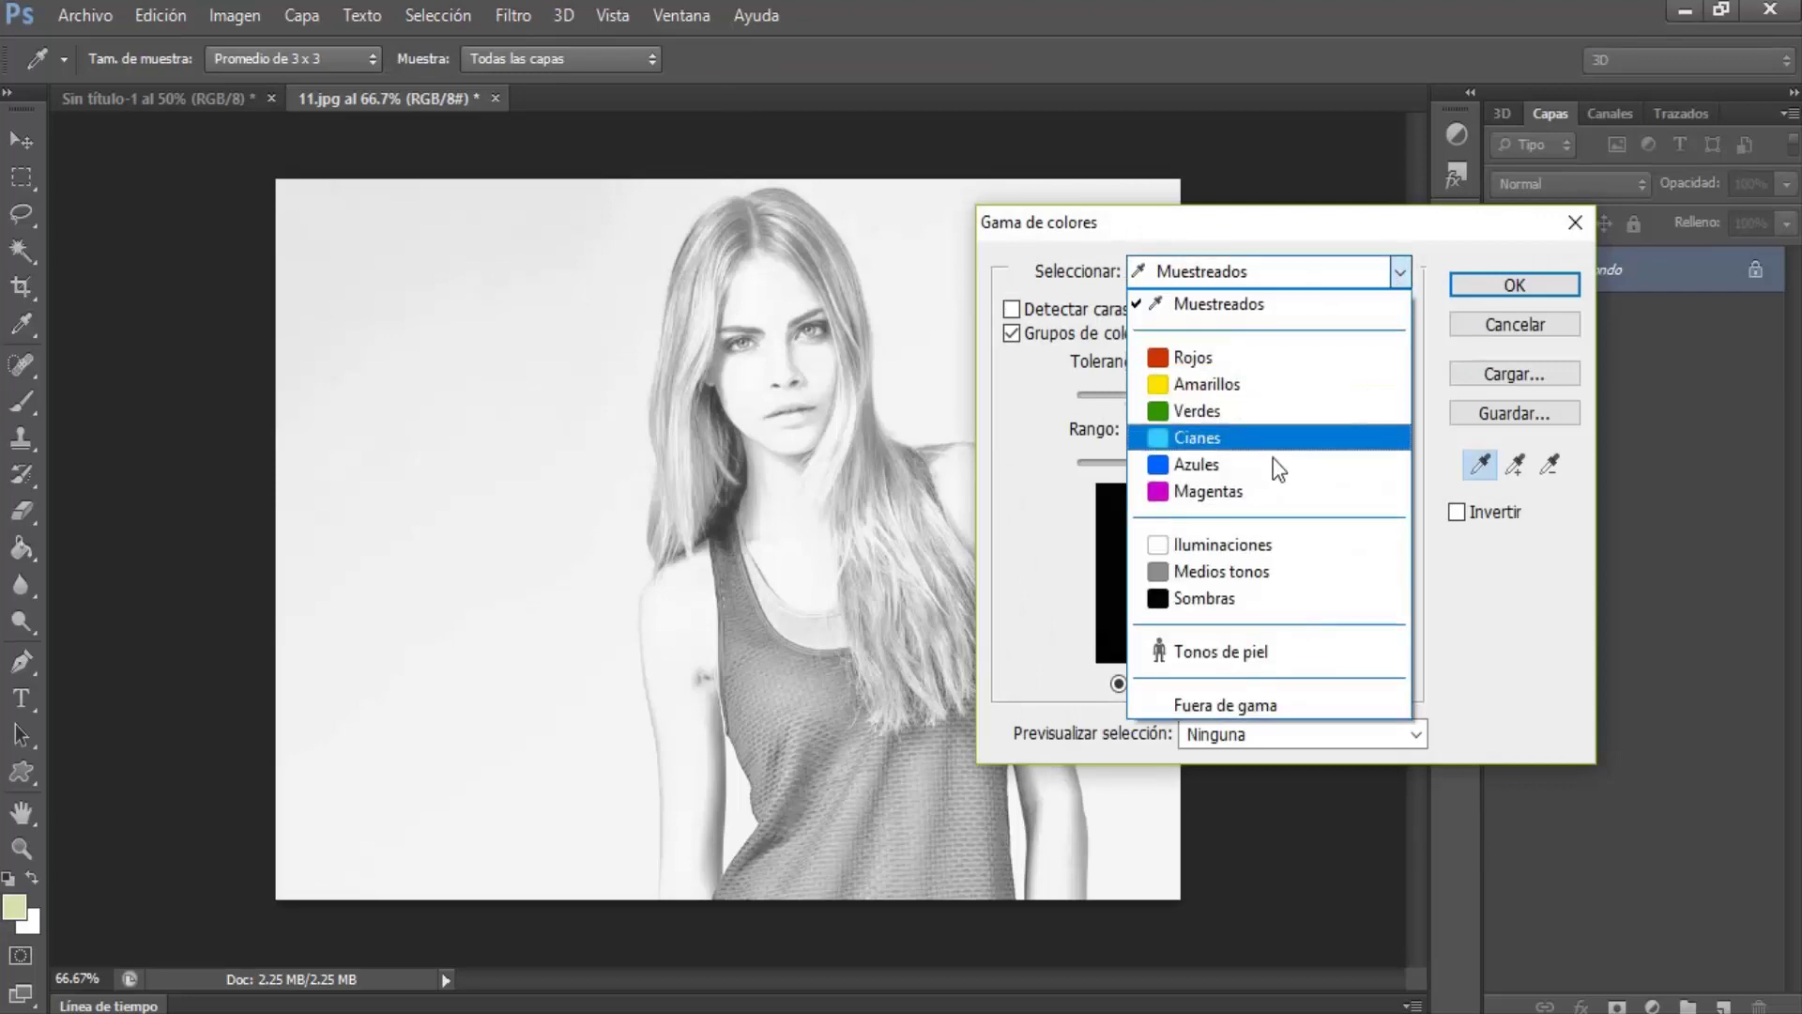
pyautogui.click(1228, 546)
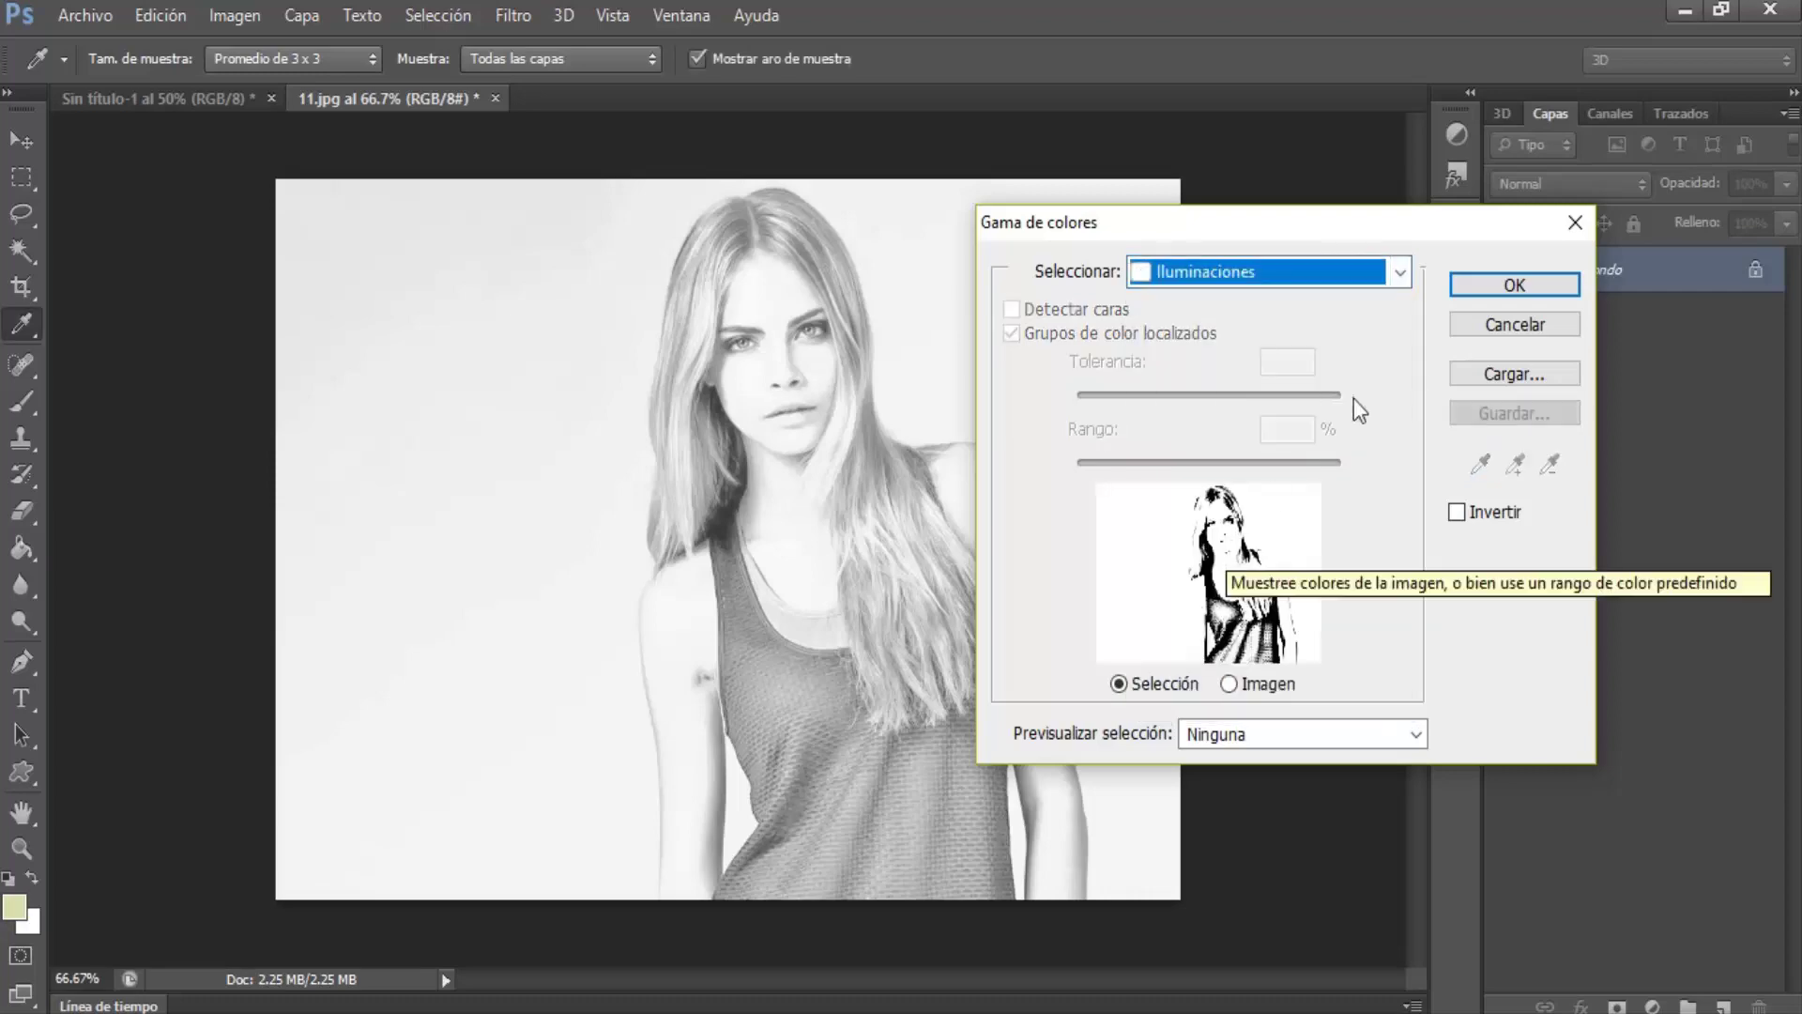
pyautogui.click(1480, 290)
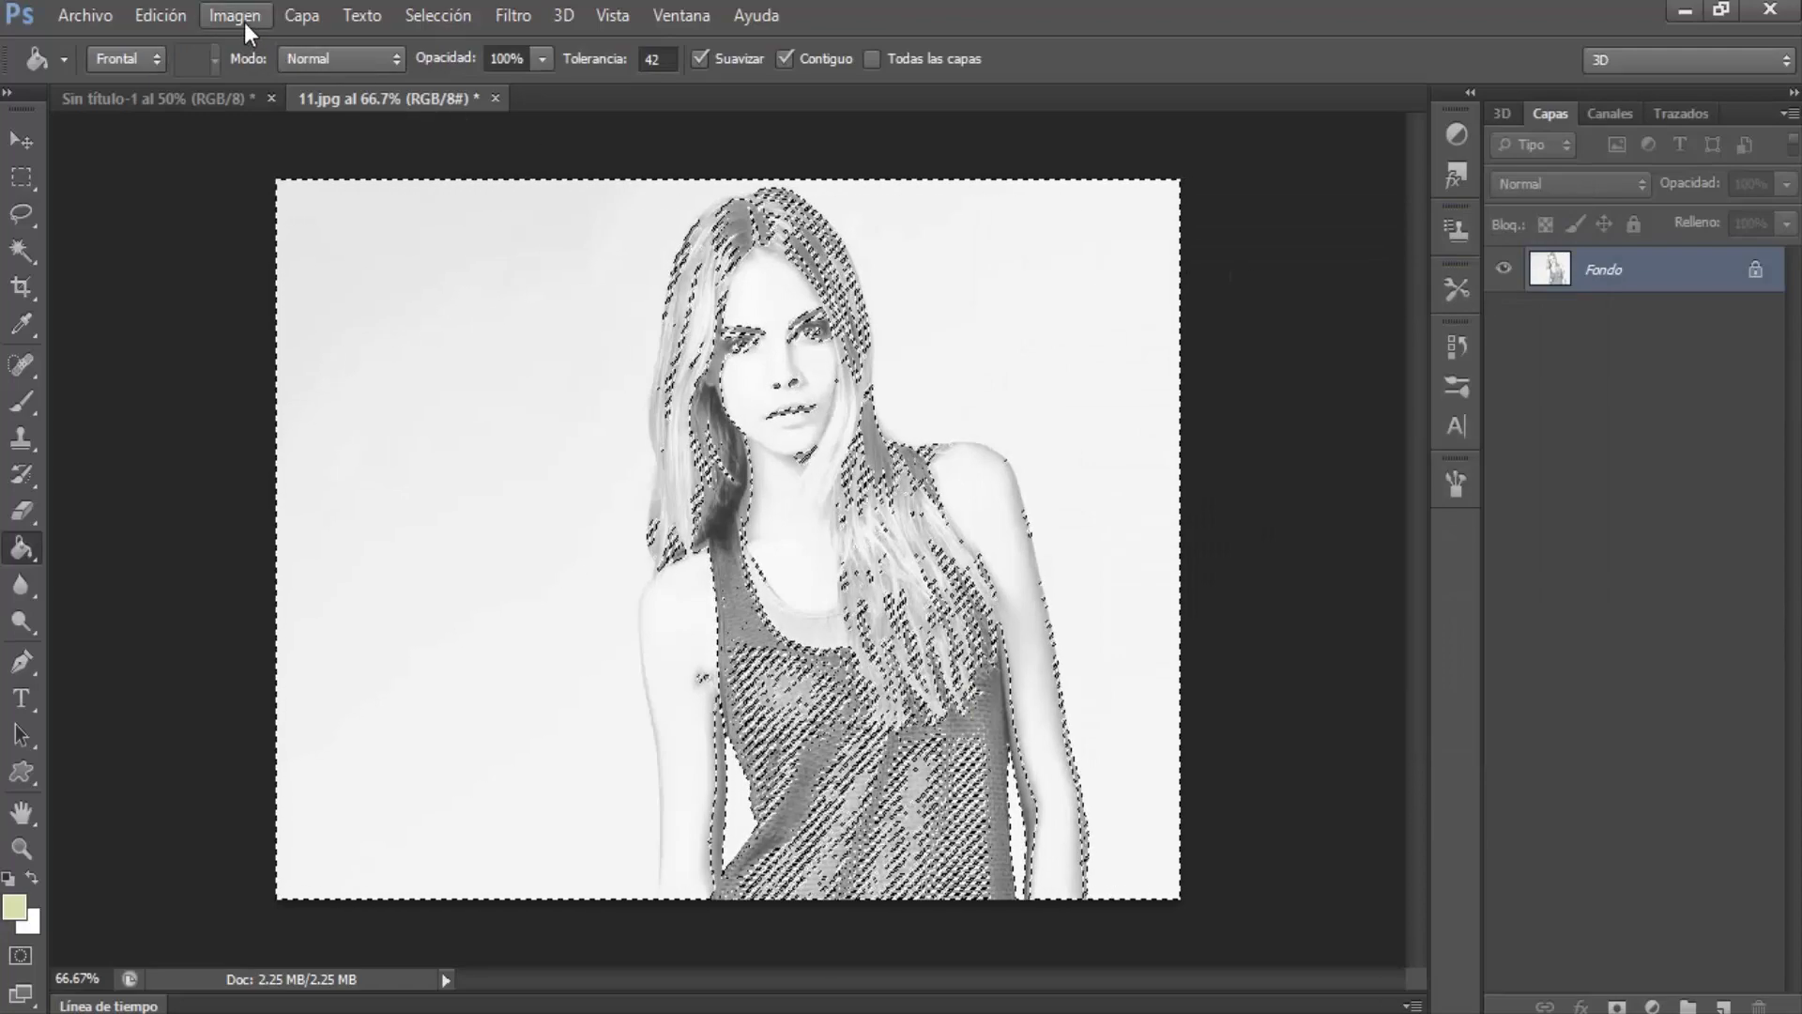
pyautogui.click(414, 15)
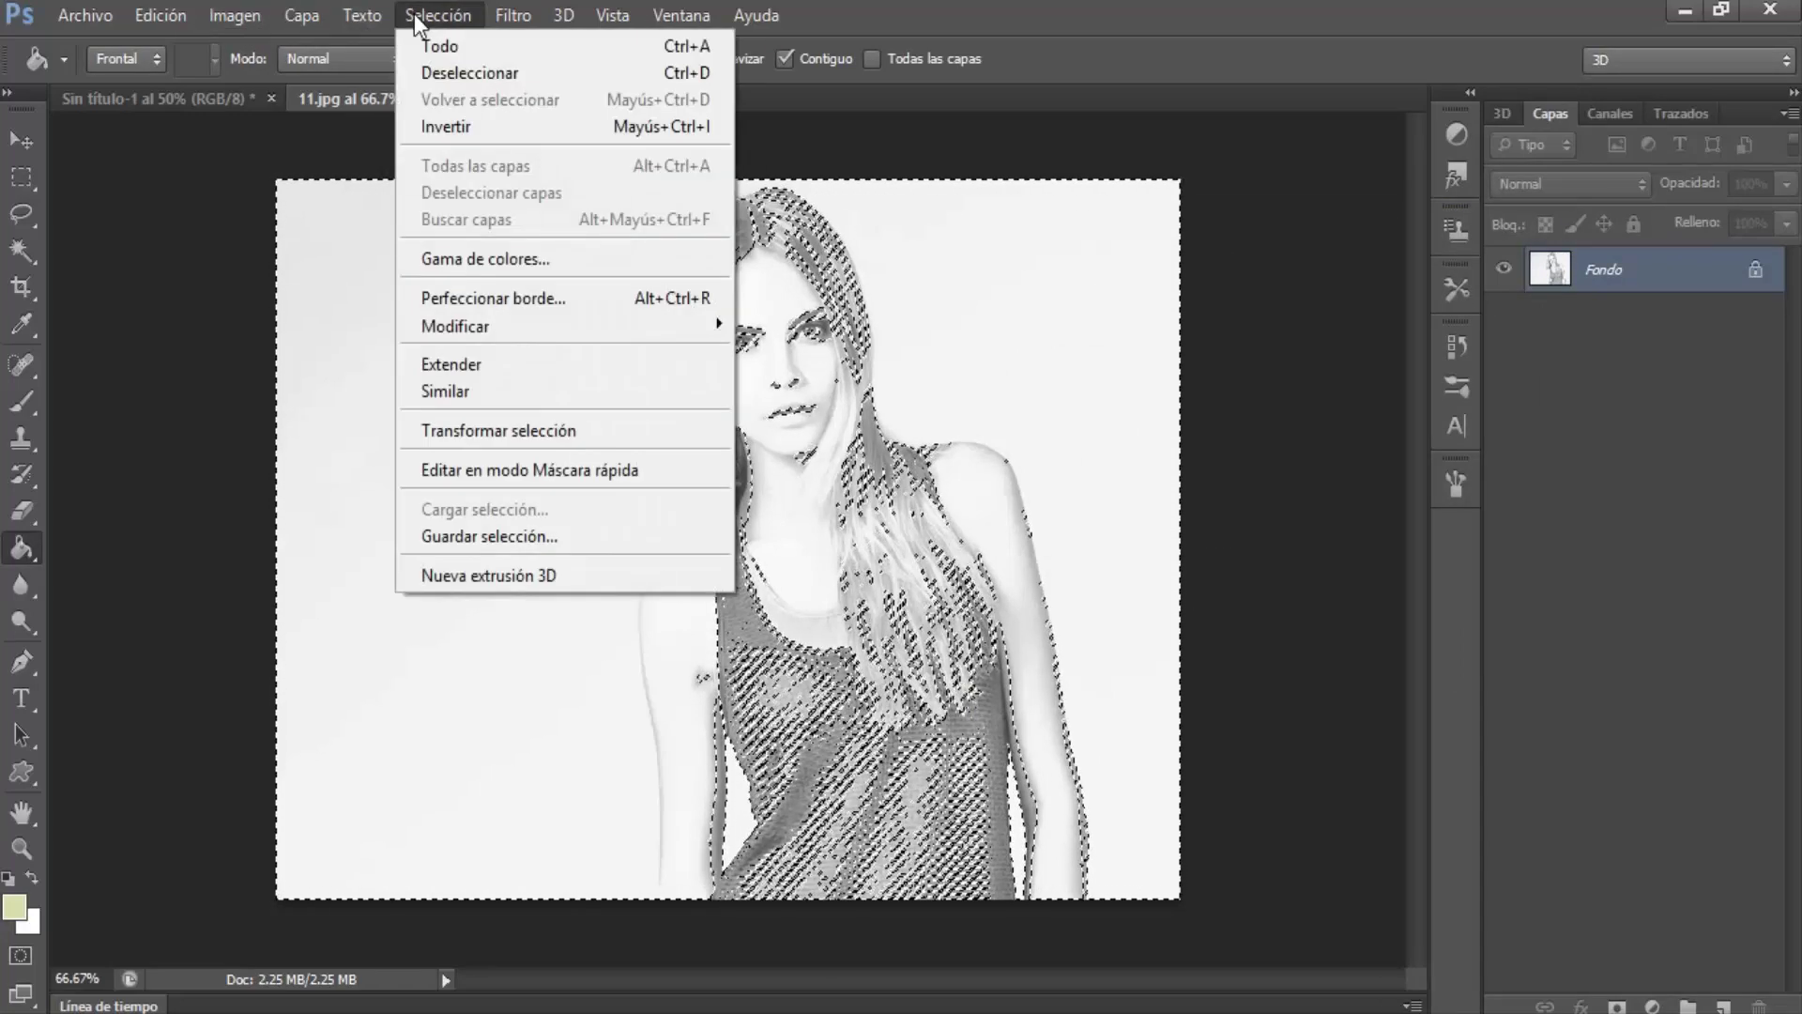
# Invert the selection and move the sketch lines into Sin título-1 as Capa 1
pyautogui.click(465, 126)
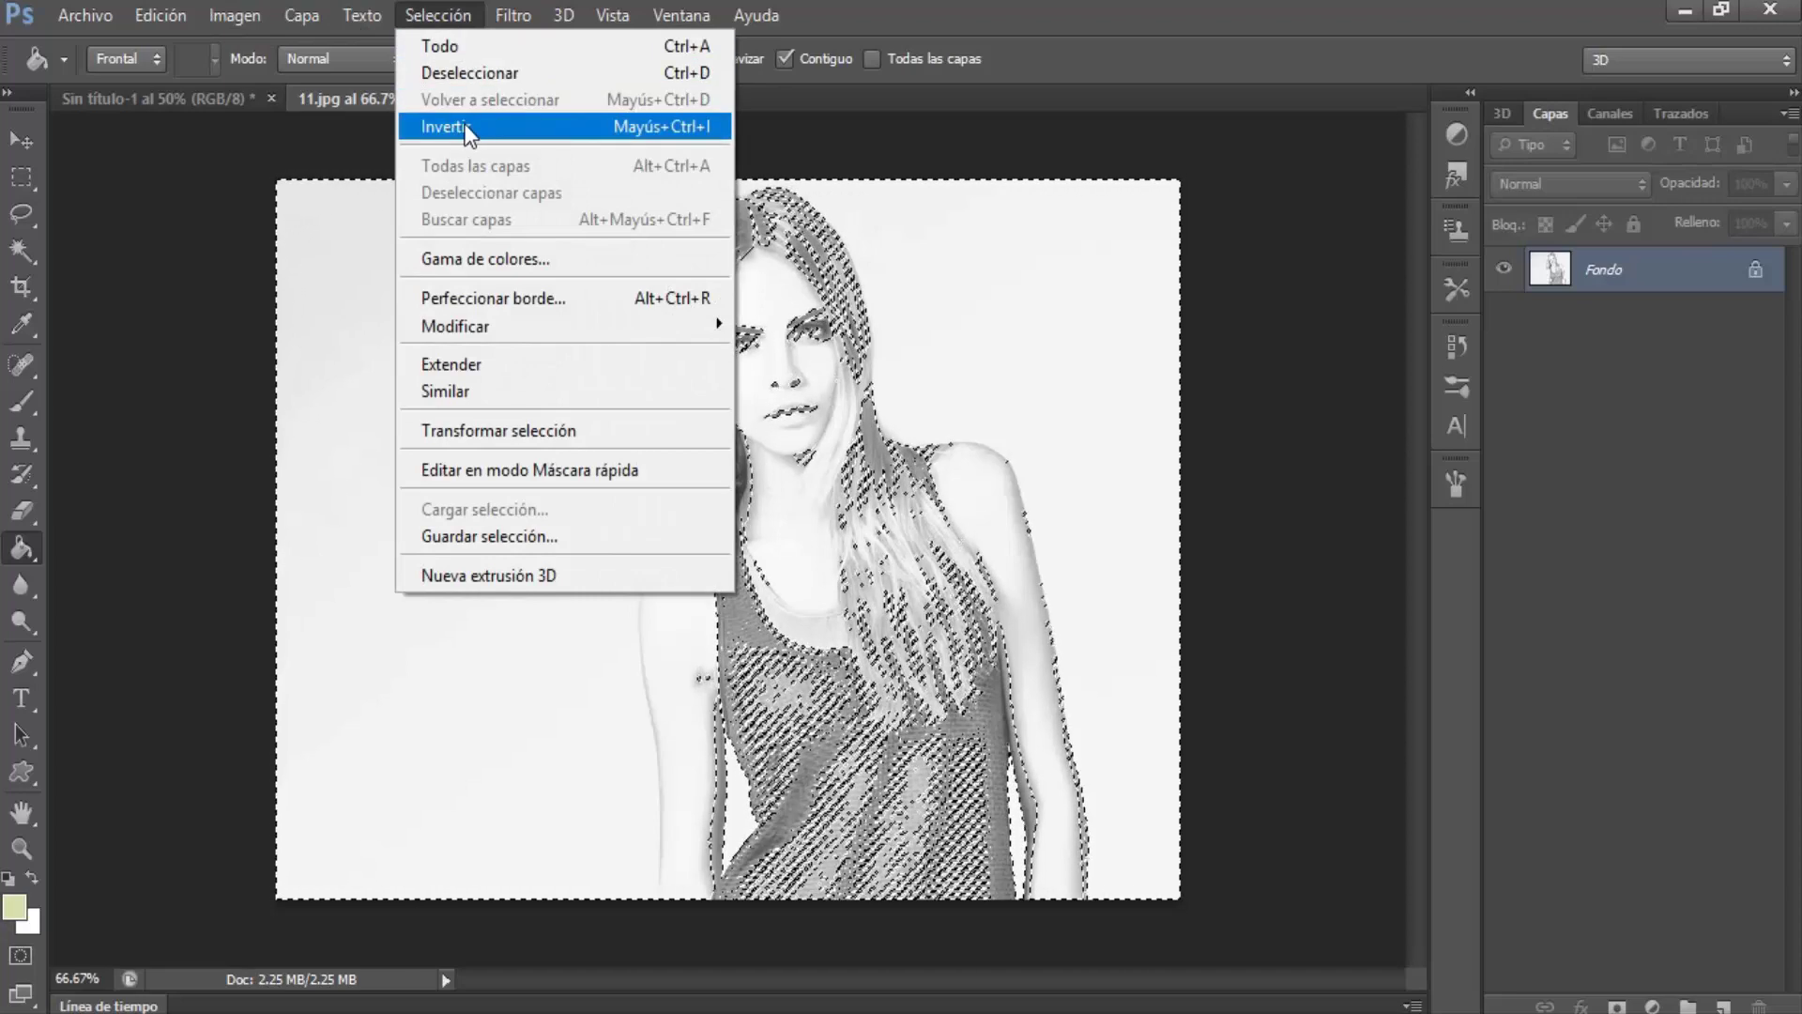
pyautogui.click(27, 143)
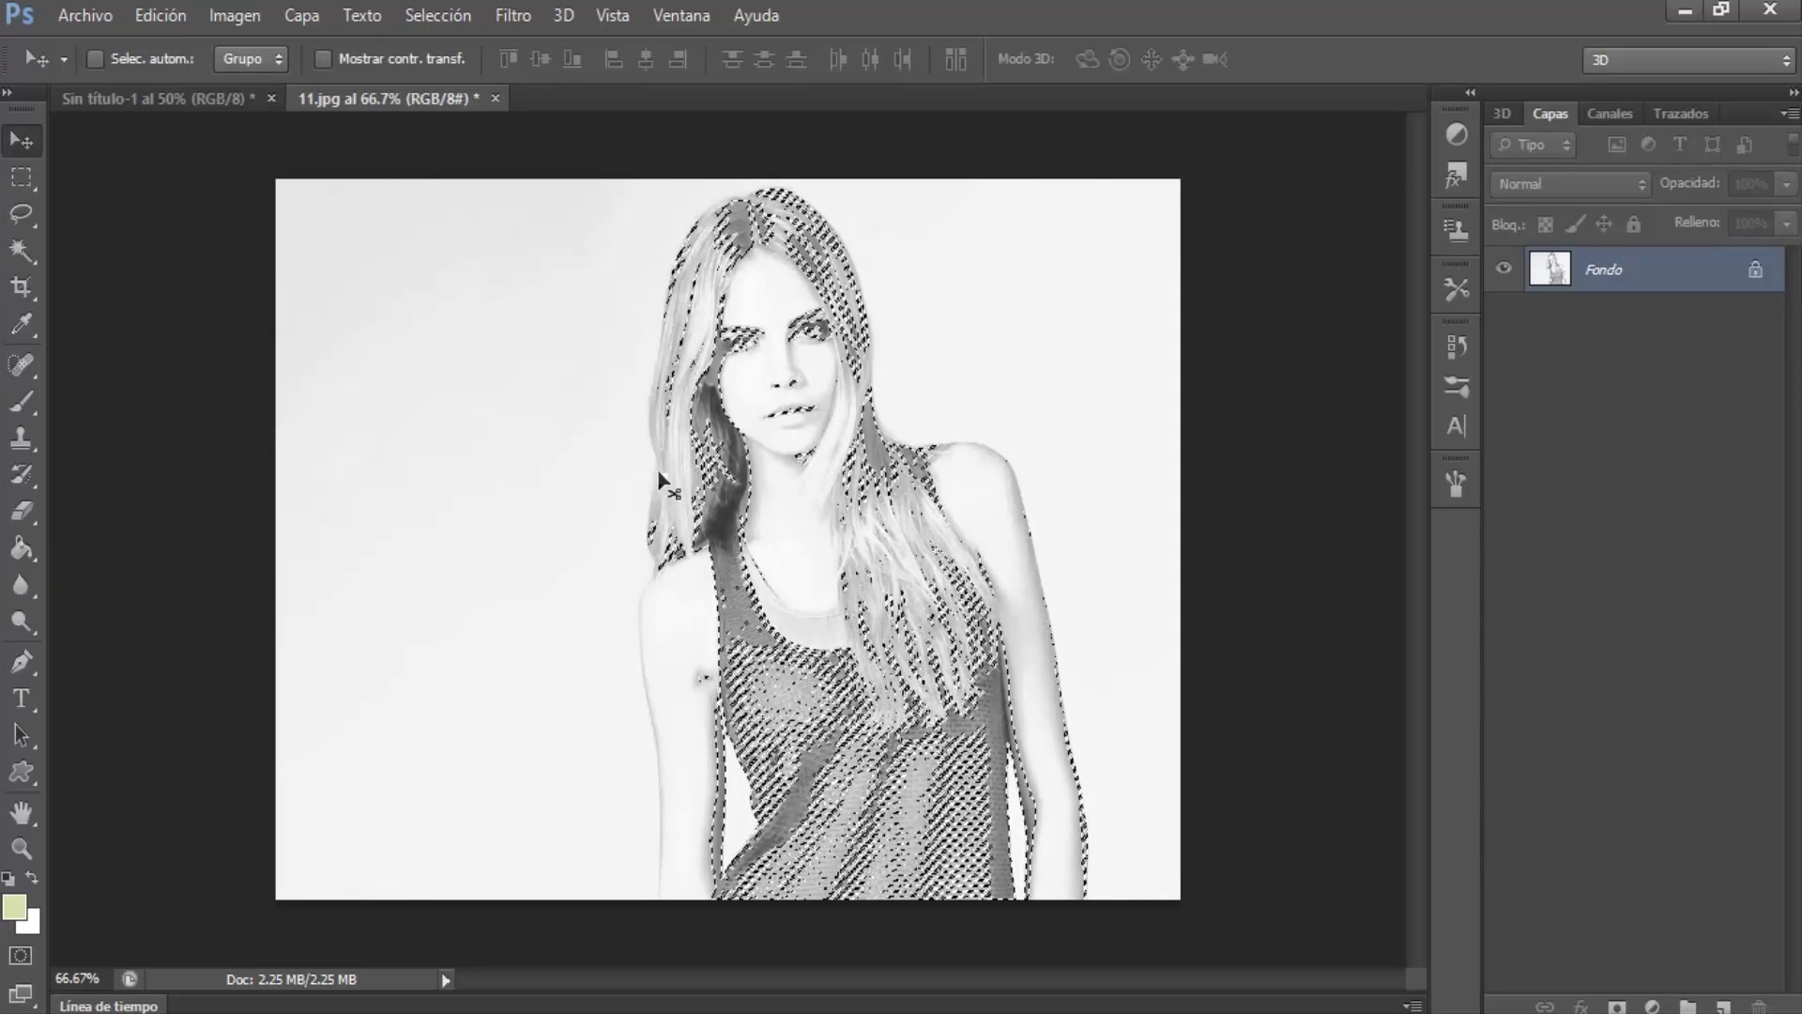
pyautogui.moveTo(660, 481); pyautogui.dragTo(217, 107)
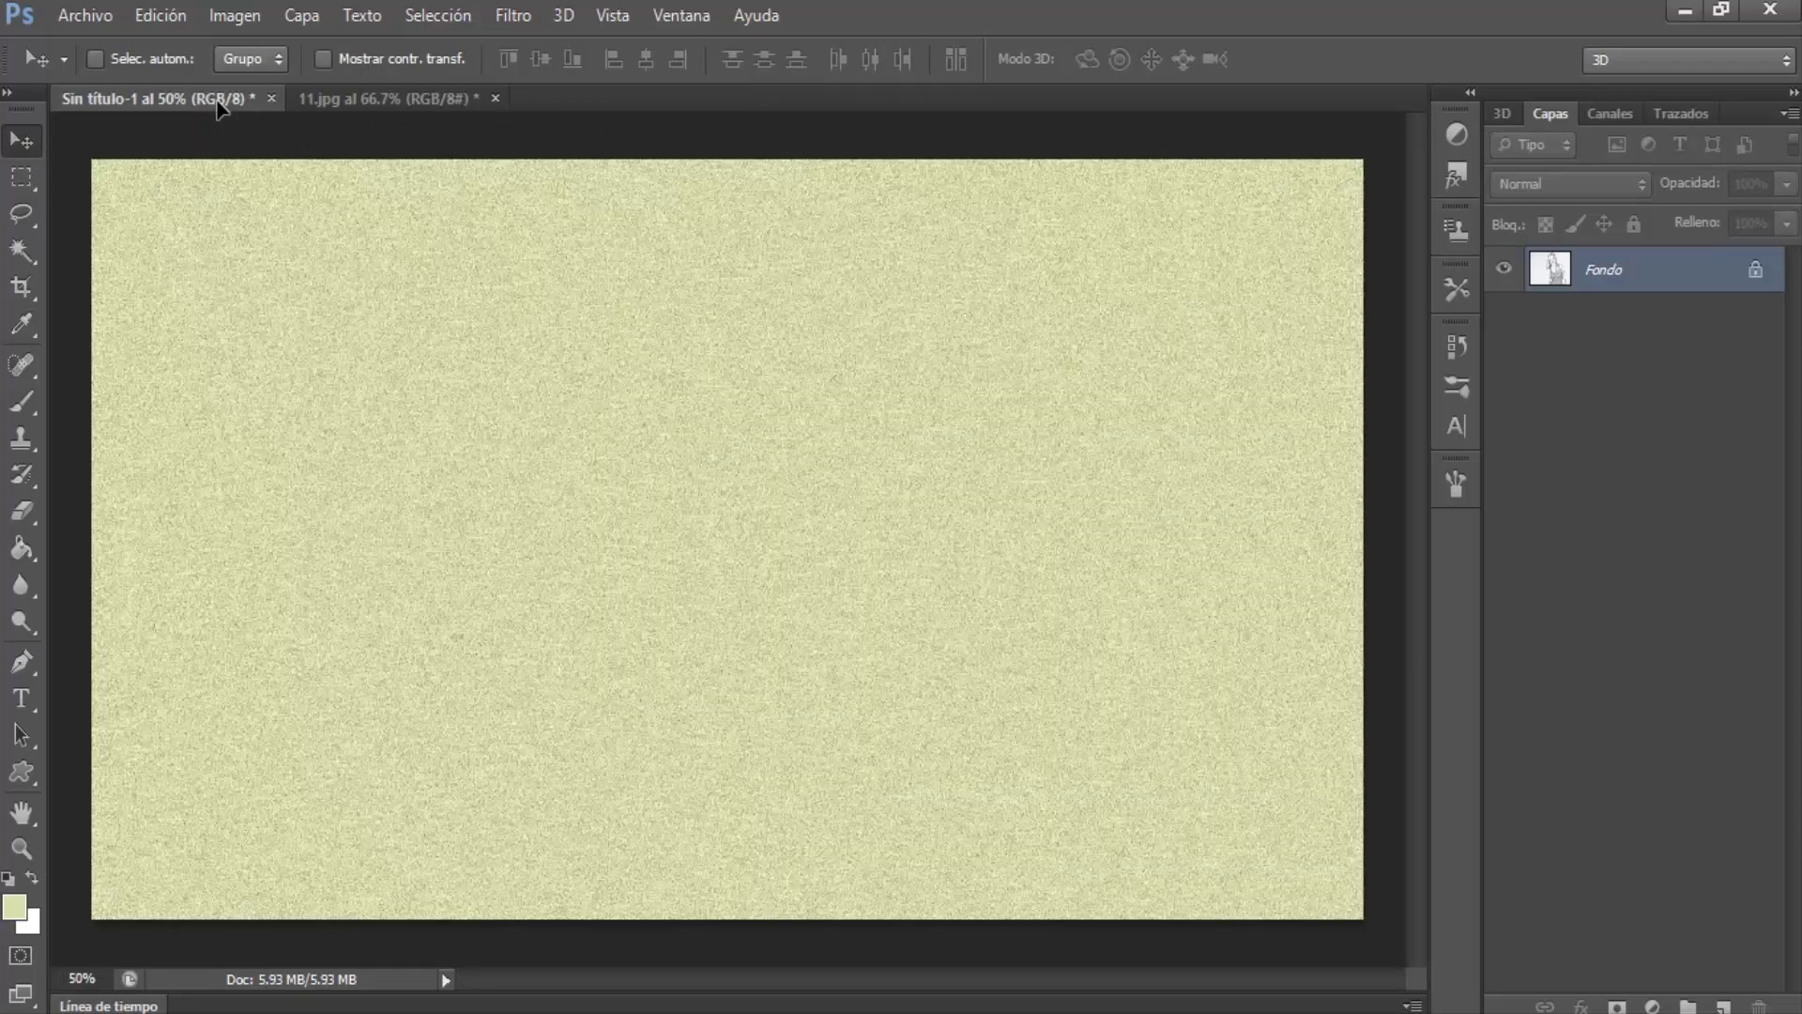
pyautogui.moveTo(217, 108); pyautogui.dragTo(399, 324)
pyautogui.moveTo(649, 608); pyautogui.dragTo(650, 608)
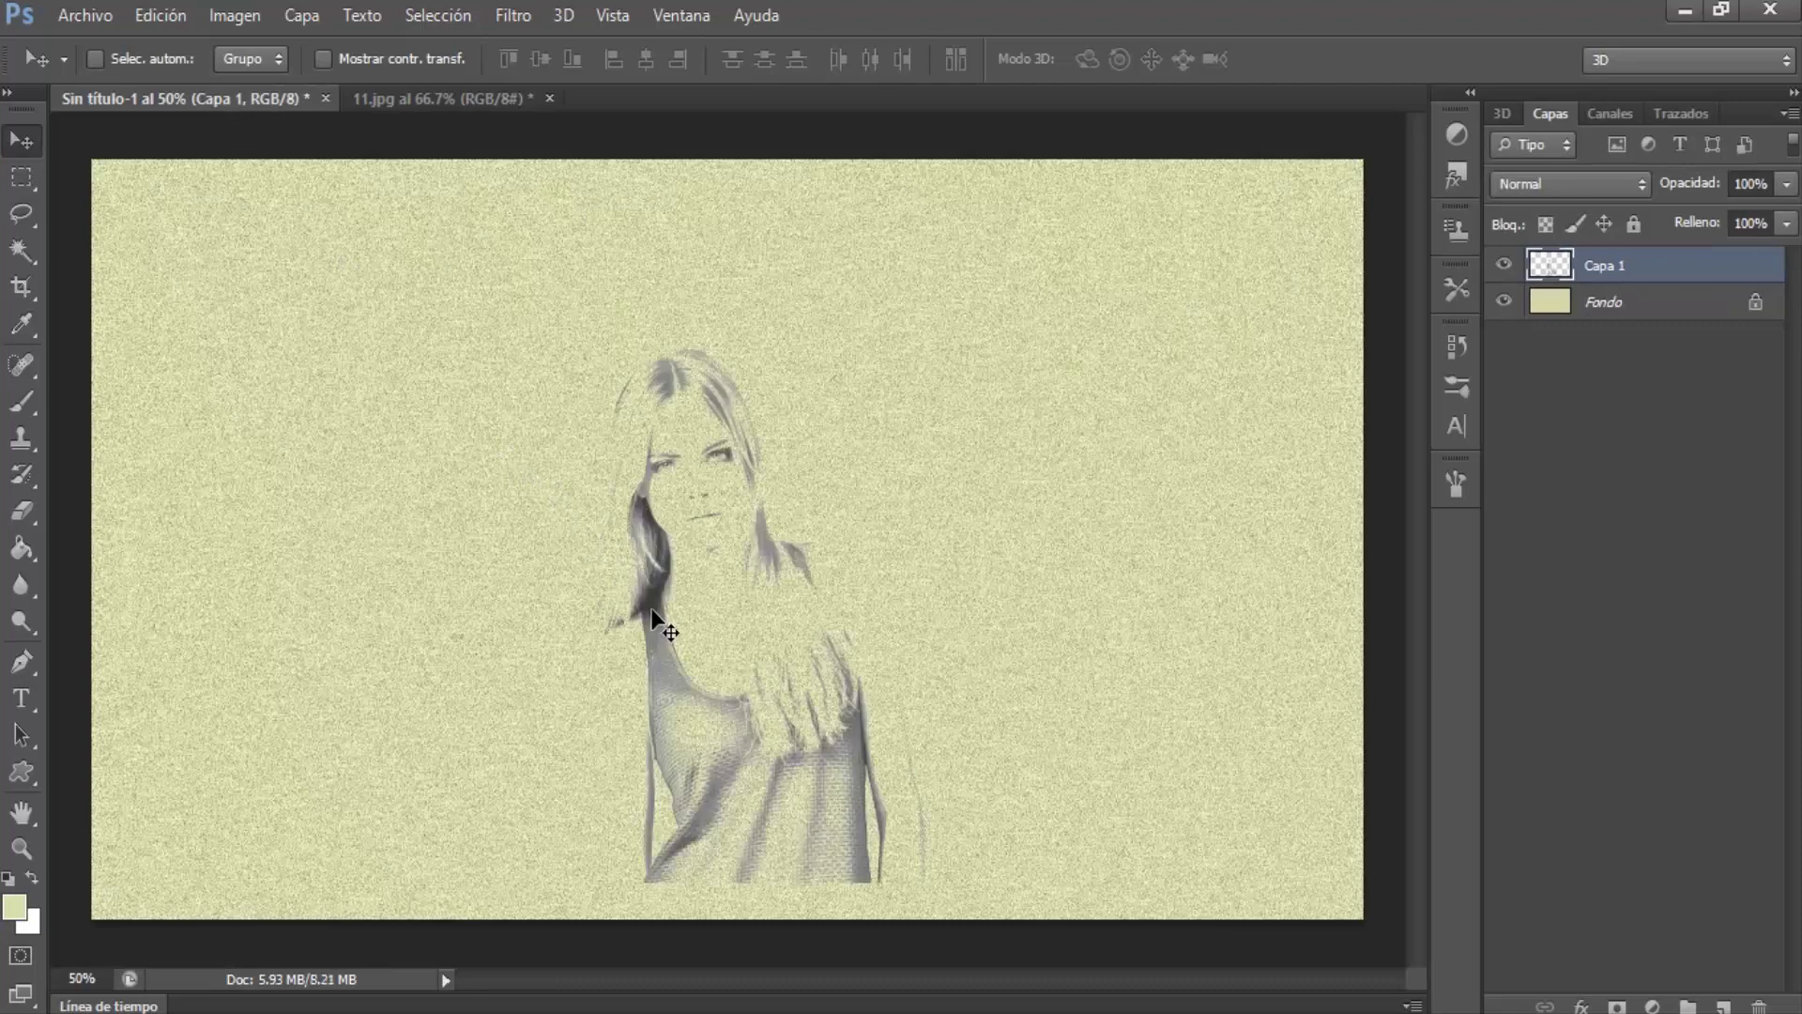
# Free-transform the sketch layer to about 177% and shift it toward the left-centre
pyautogui.click(176, 18)
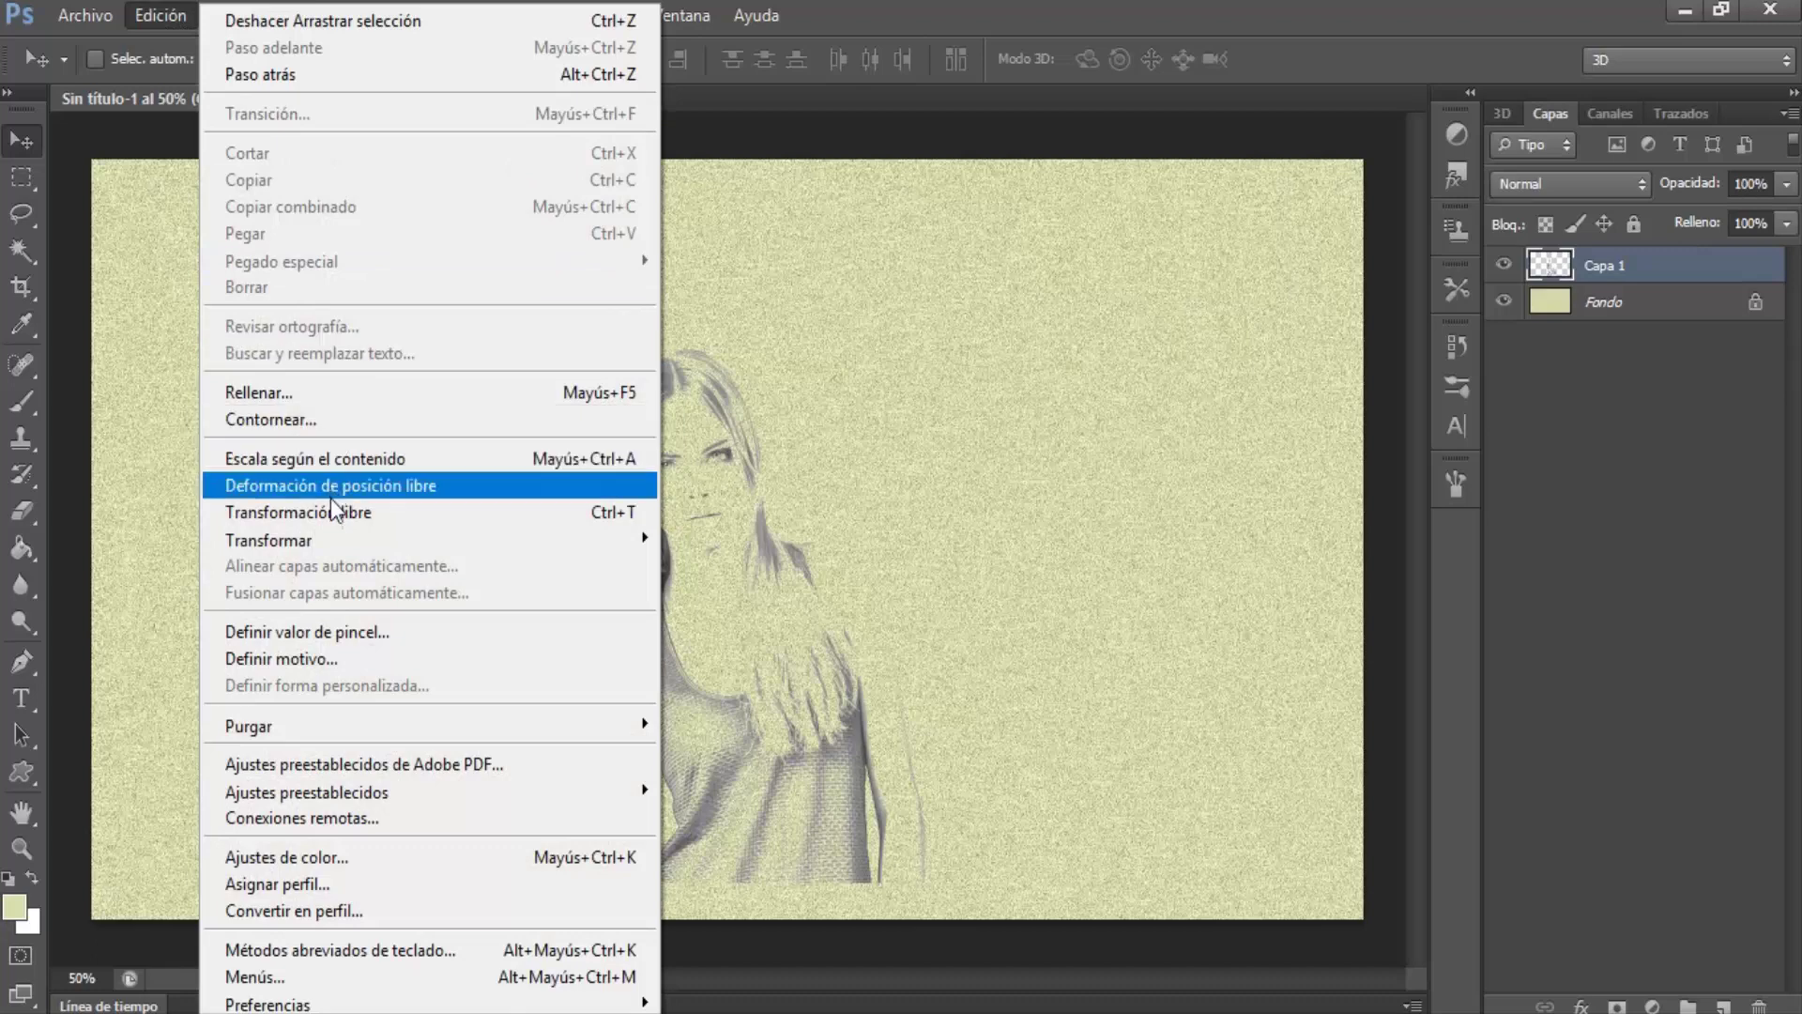
pyautogui.click(321, 515)
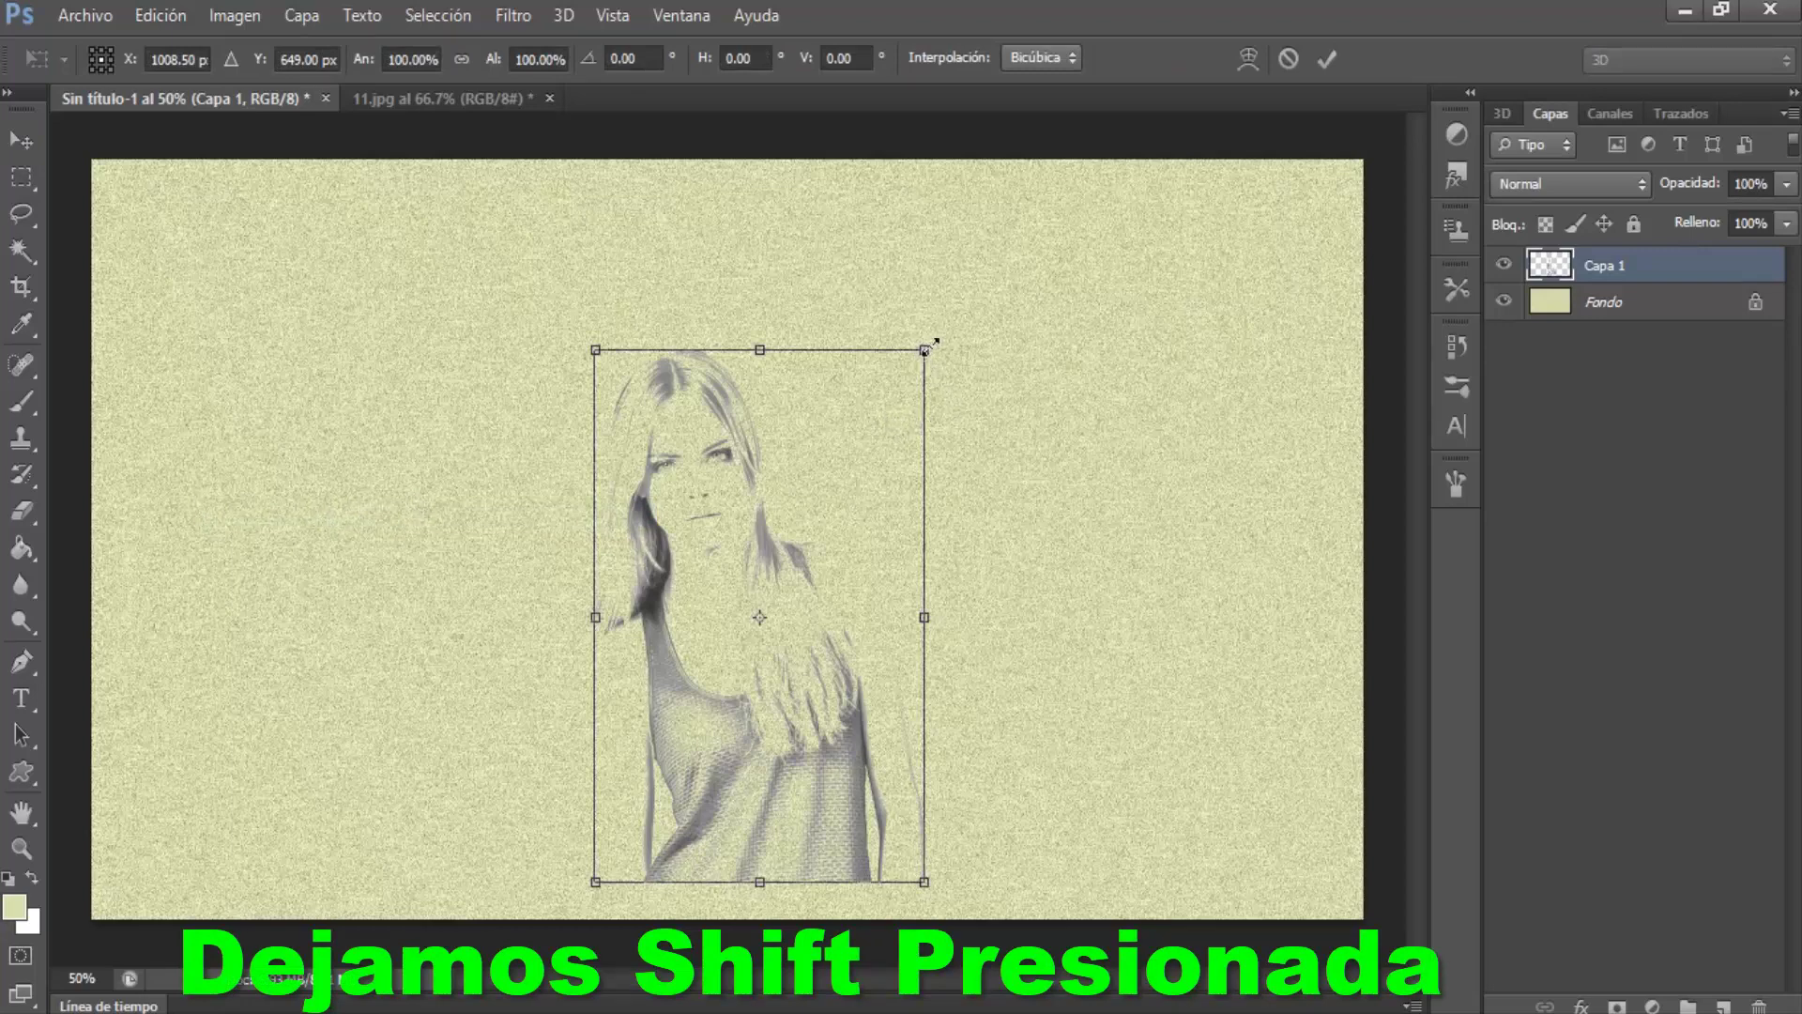
pyautogui.moveTo(929, 346)
pyautogui.mouseDown()
pyautogui.moveTo(1138, 218)
pyautogui.moveTo(1292, 181)
pyautogui.mouseUp()
pyautogui.moveTo(973, 330); pyautogui.dragTo(849, 403)
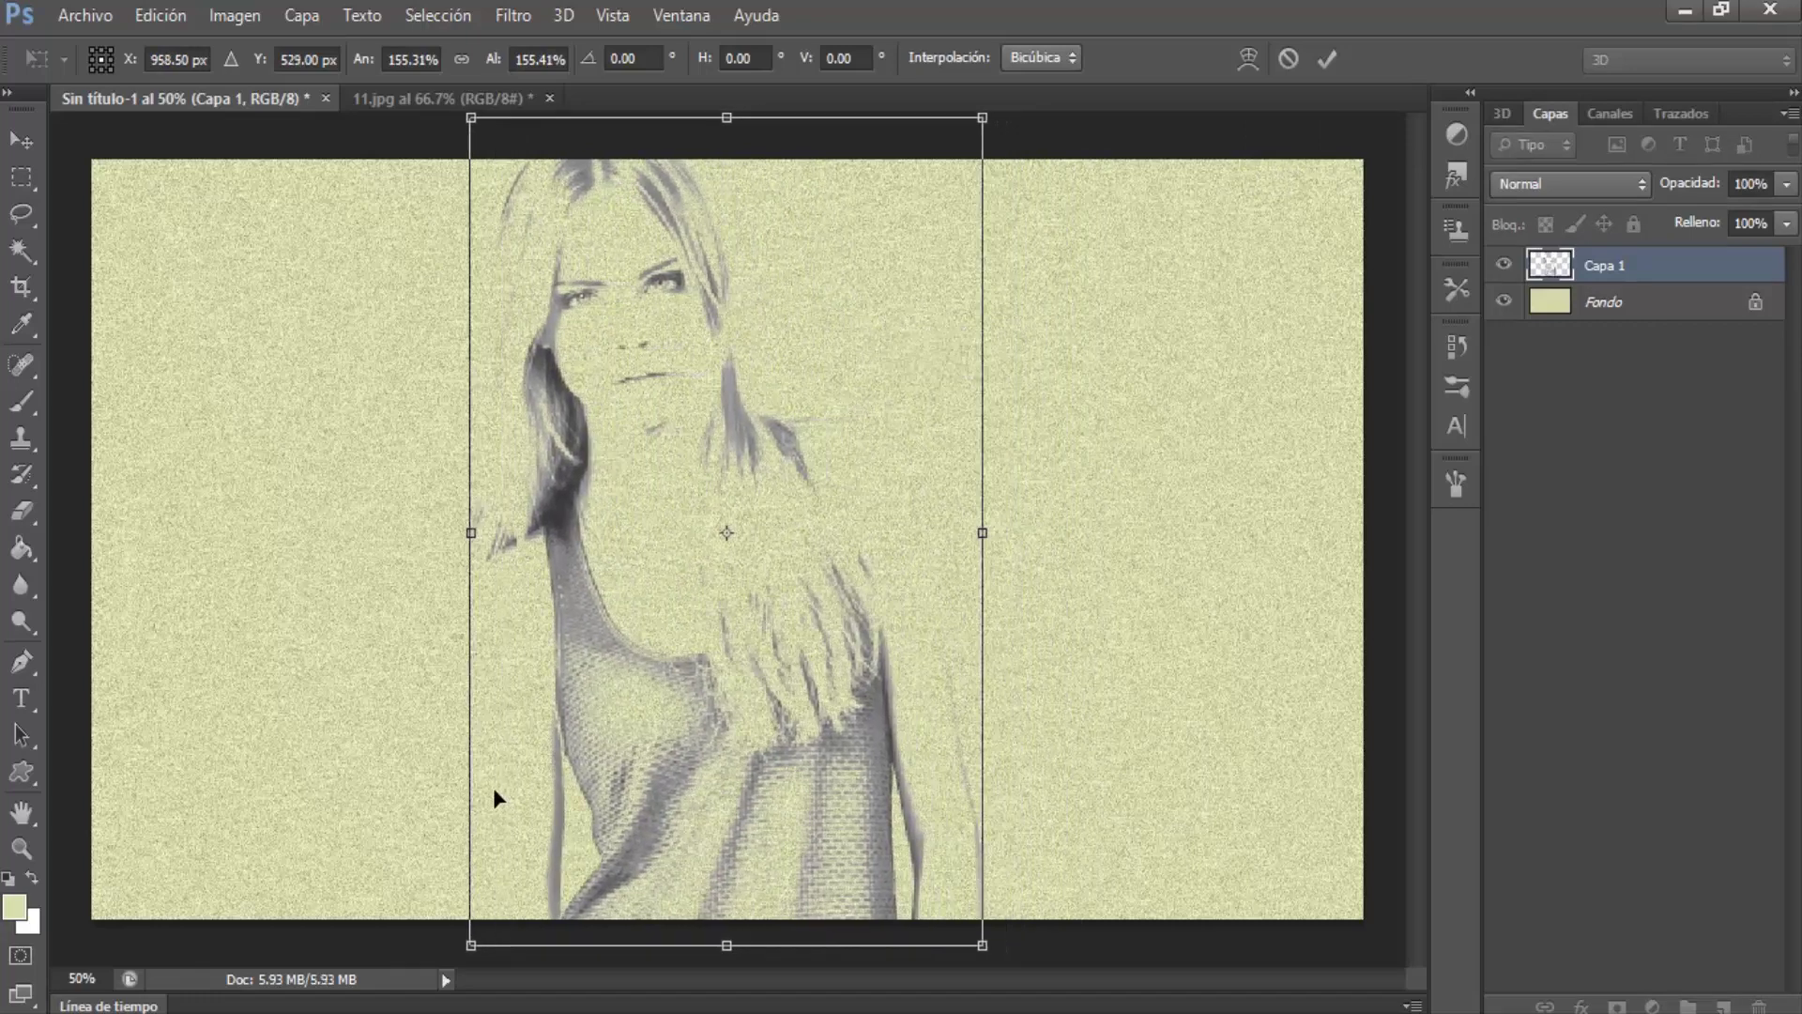
pyautogui.moveTo(471, 945); pyautogui.dragTo(415, 989)
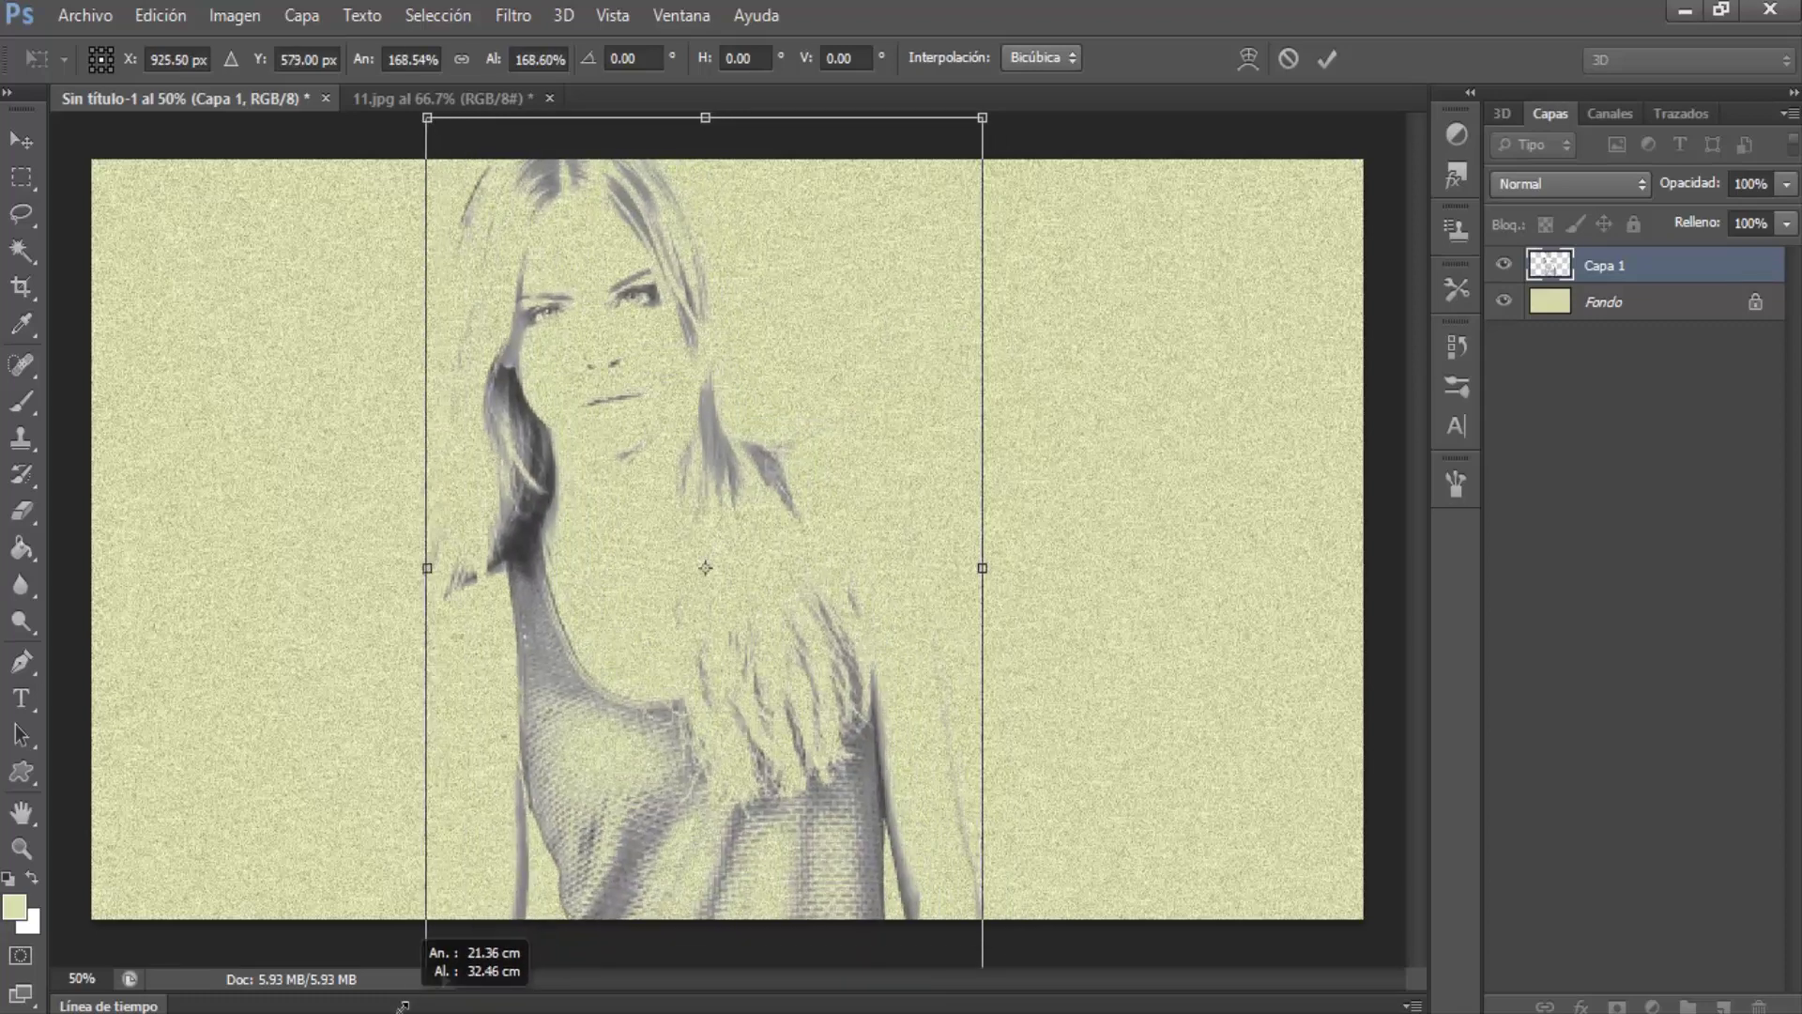
pyautogui.moveTo(415, 989); pyautogui.dragTo(375, 1006)
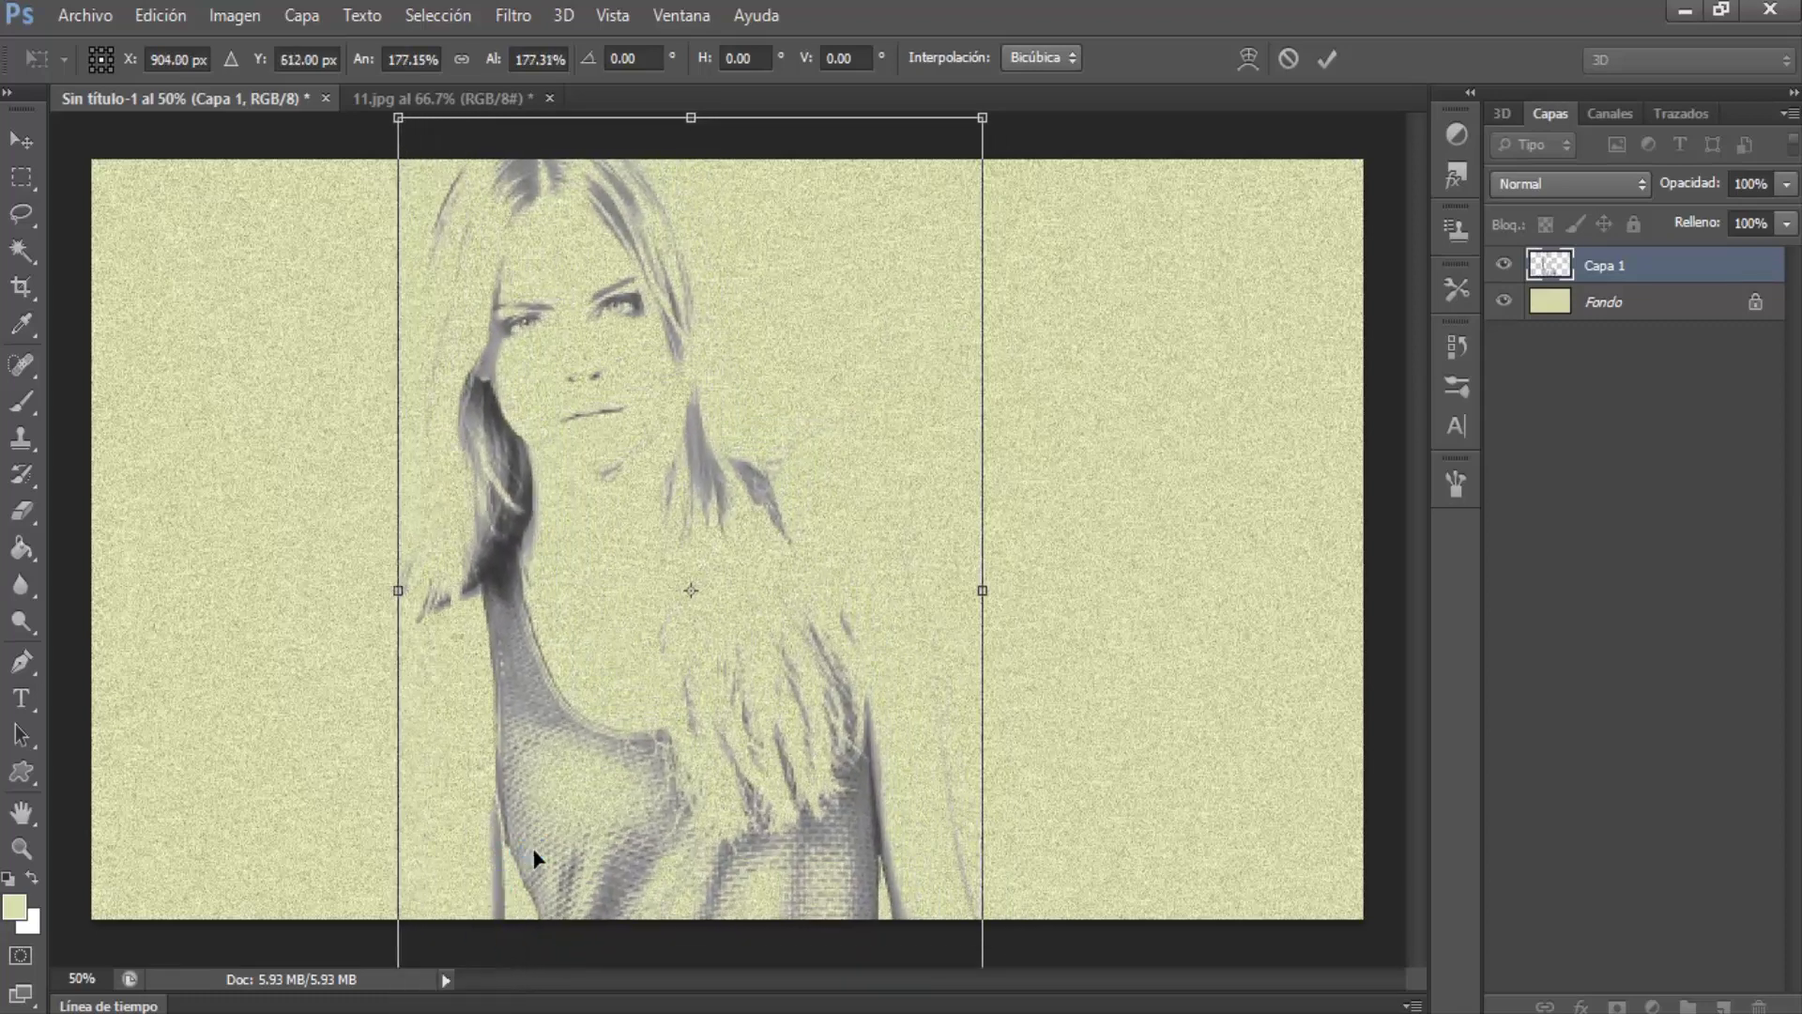
pyautogui.moveTo(533, 848); pyautogui.dragTo(555, 849)
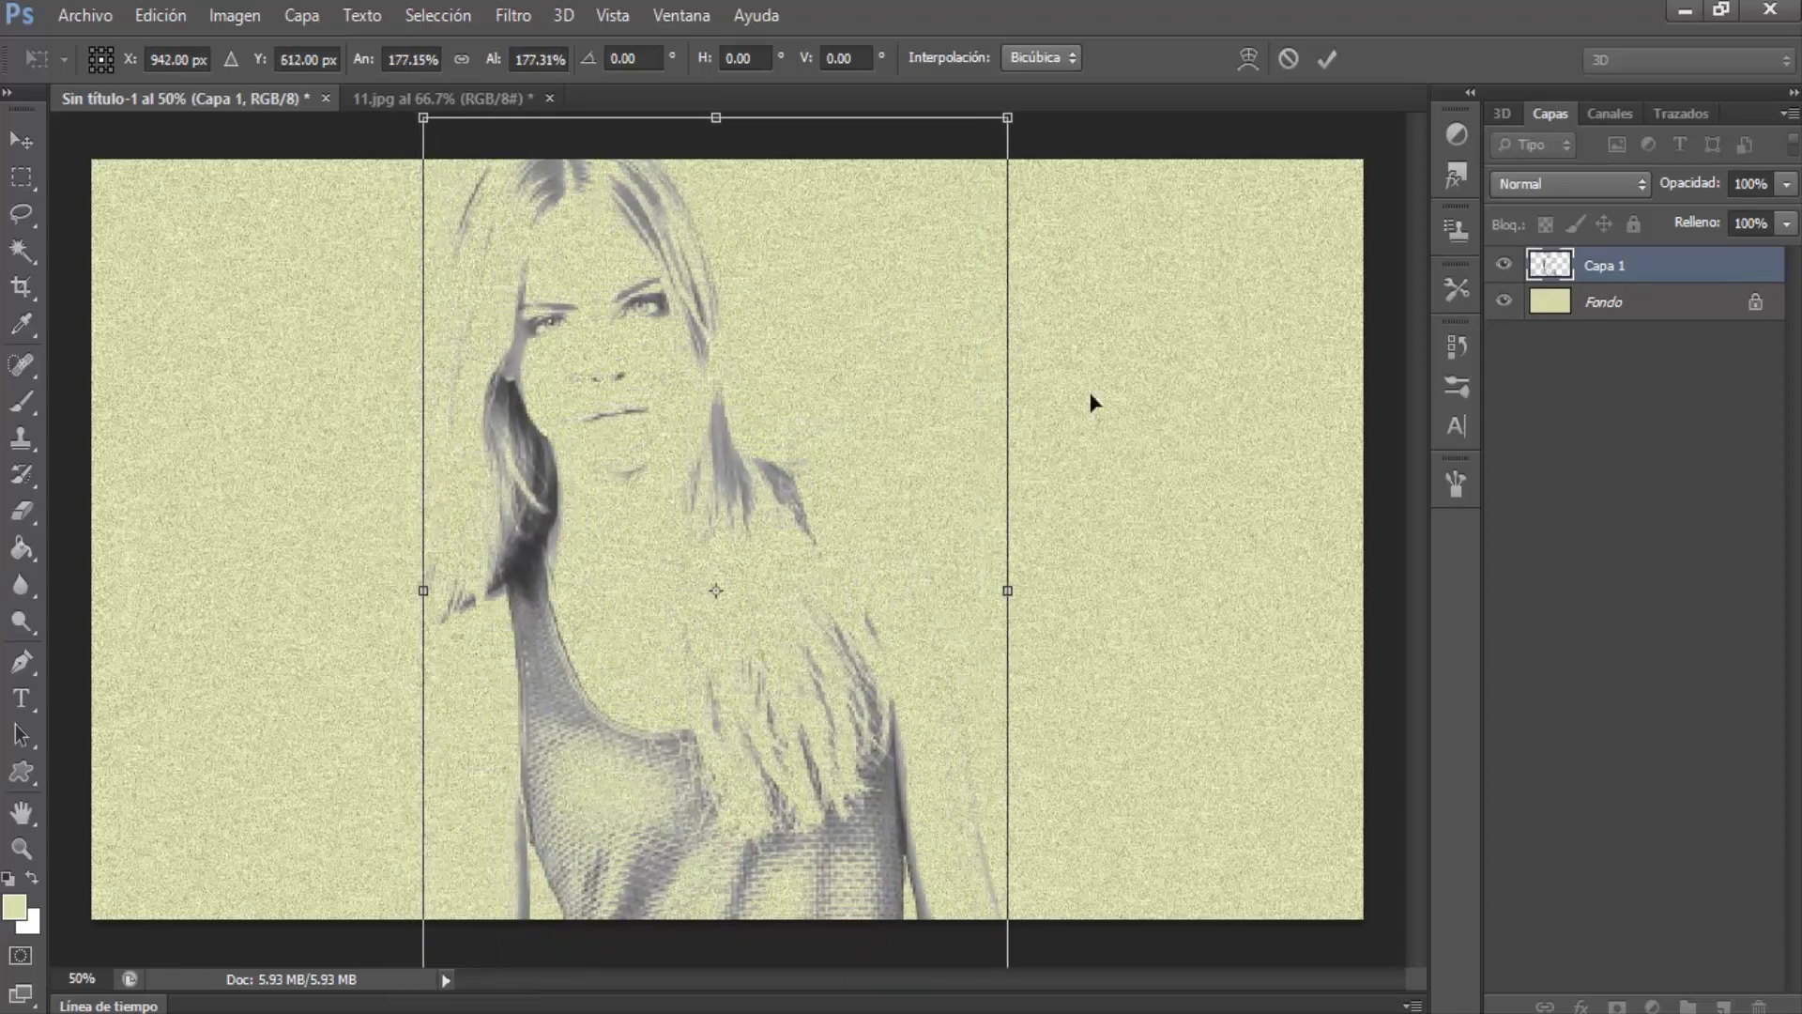
pyautogui.click(1333, 64)
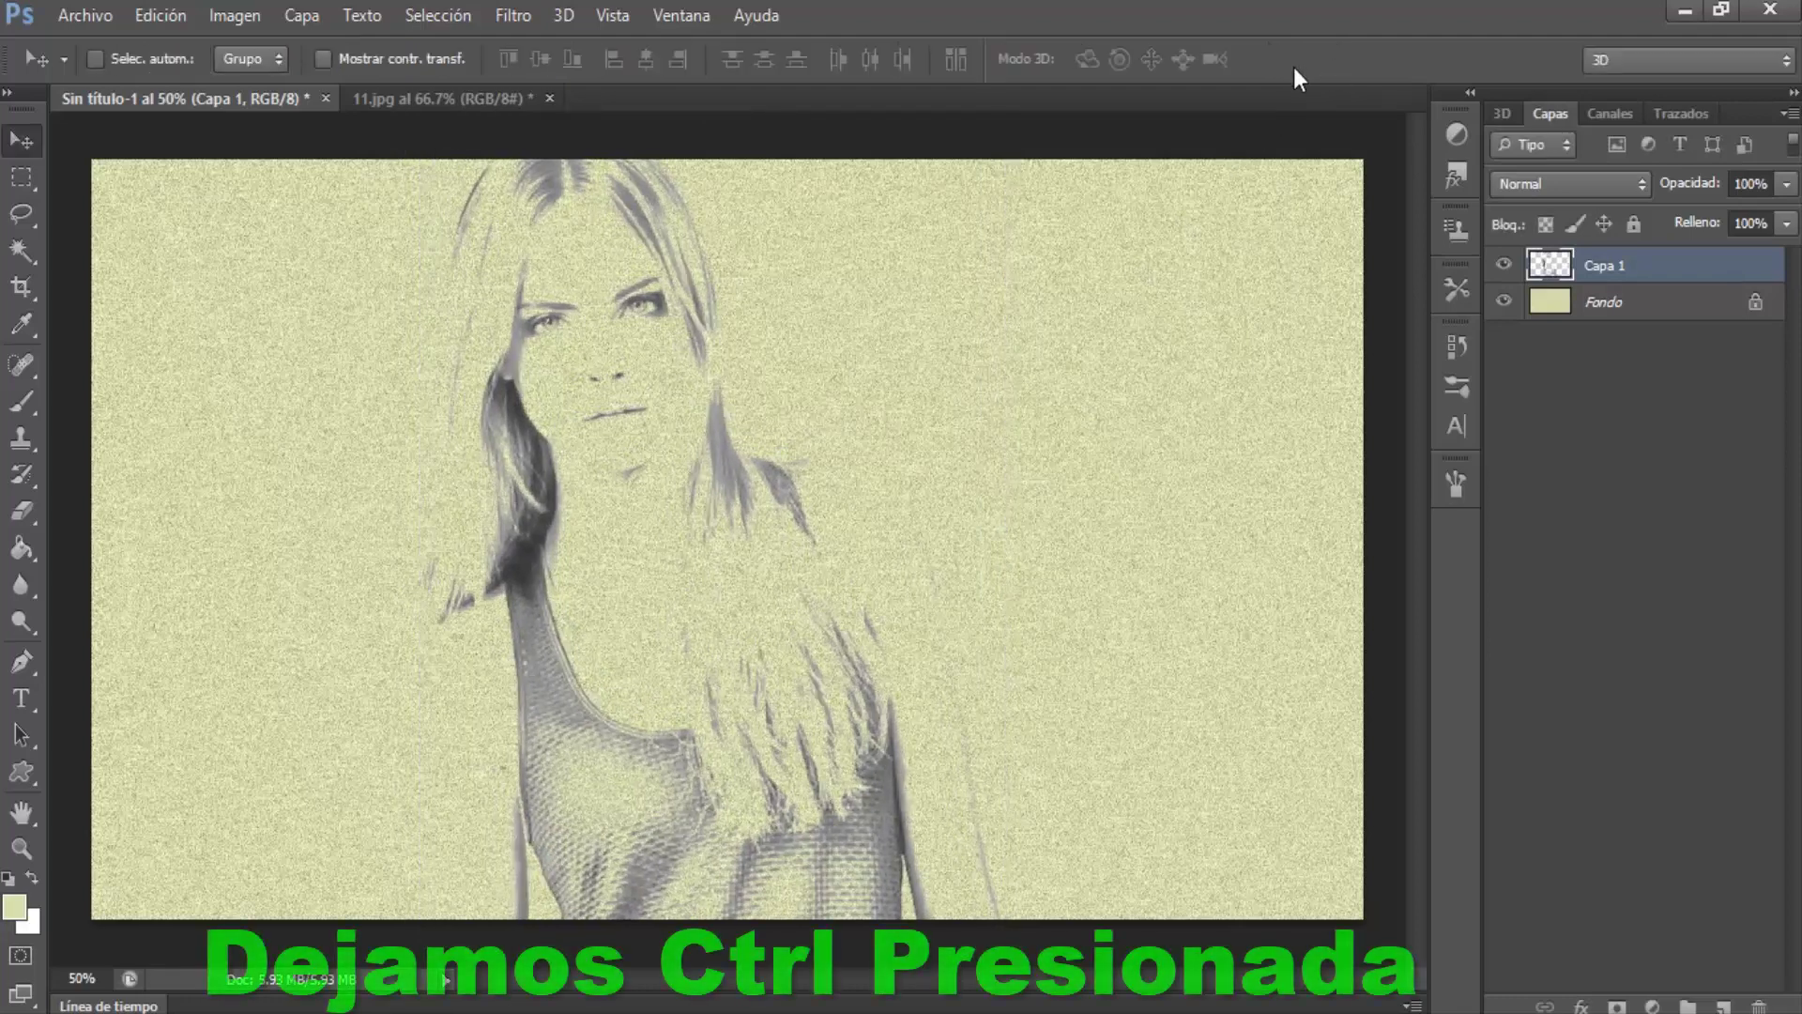
# Copy Fondo's texture in the sketch's shape into Capa 2, then delete Capa 1
pyautogui.keyDown('ctrl'); pyautogui.click(1547, 266); pyautogui.keyUp('ctrl')
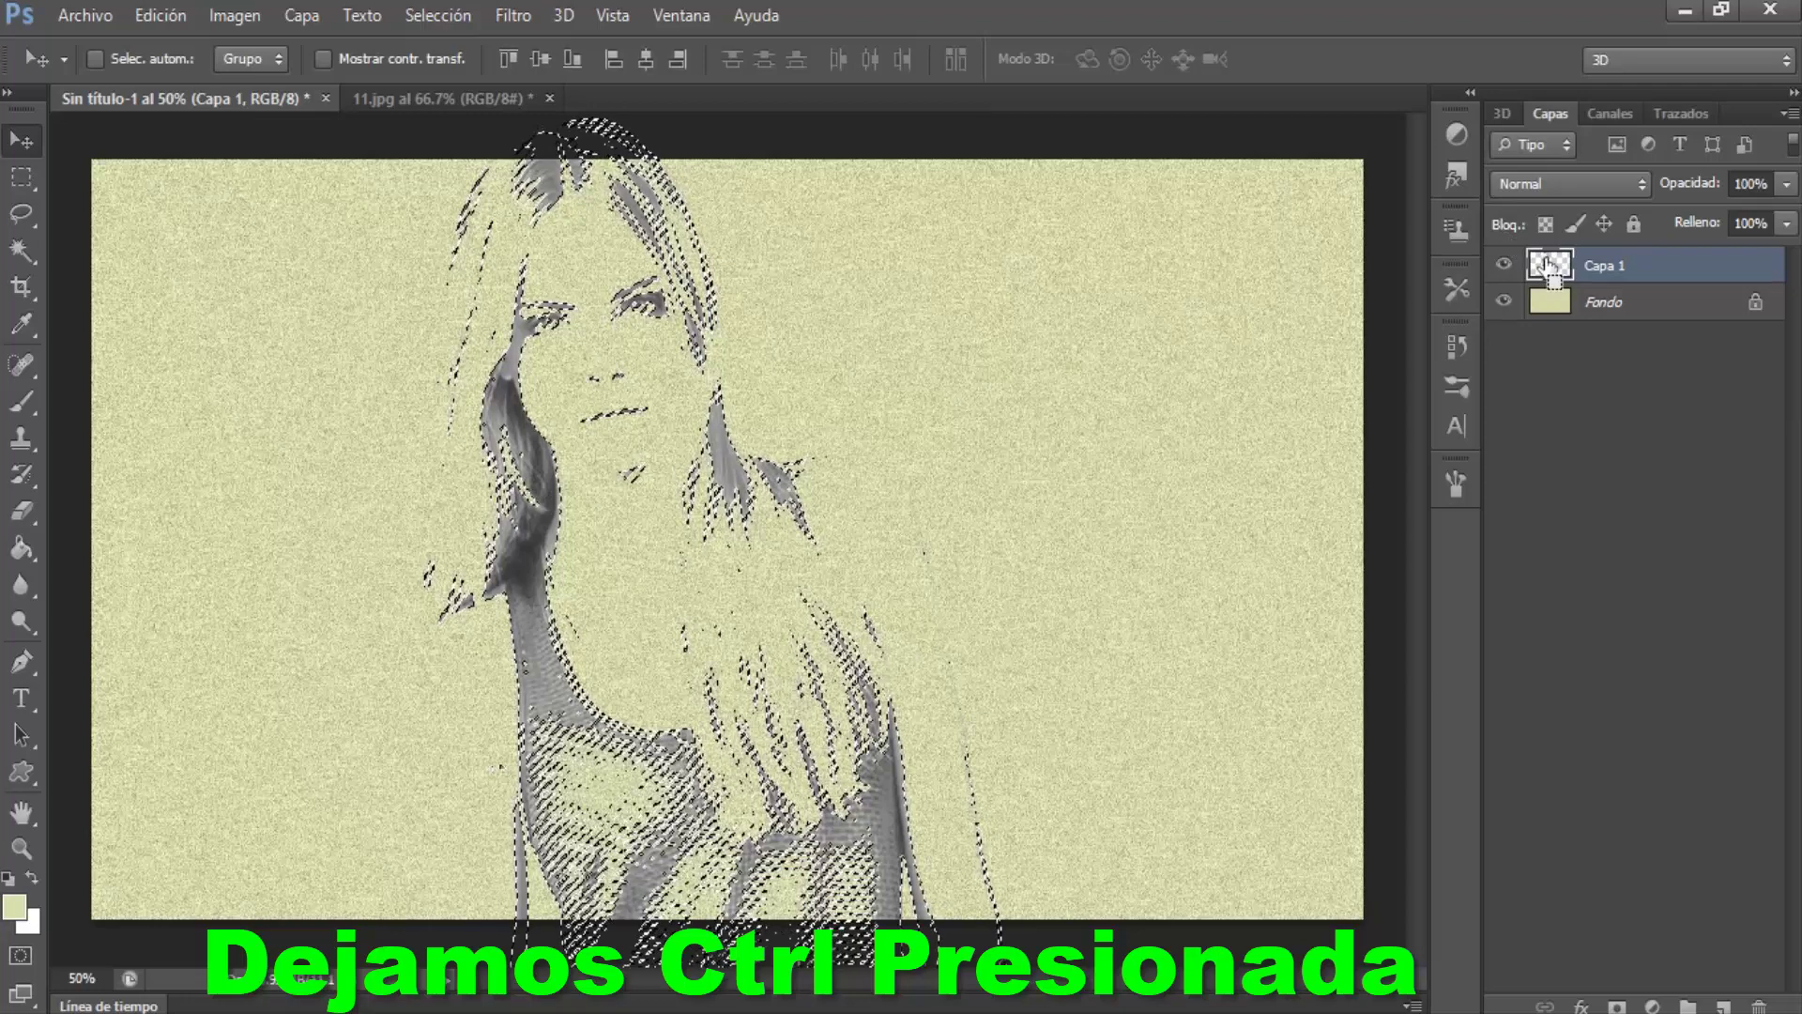
pyautogui.click(1602, 302)
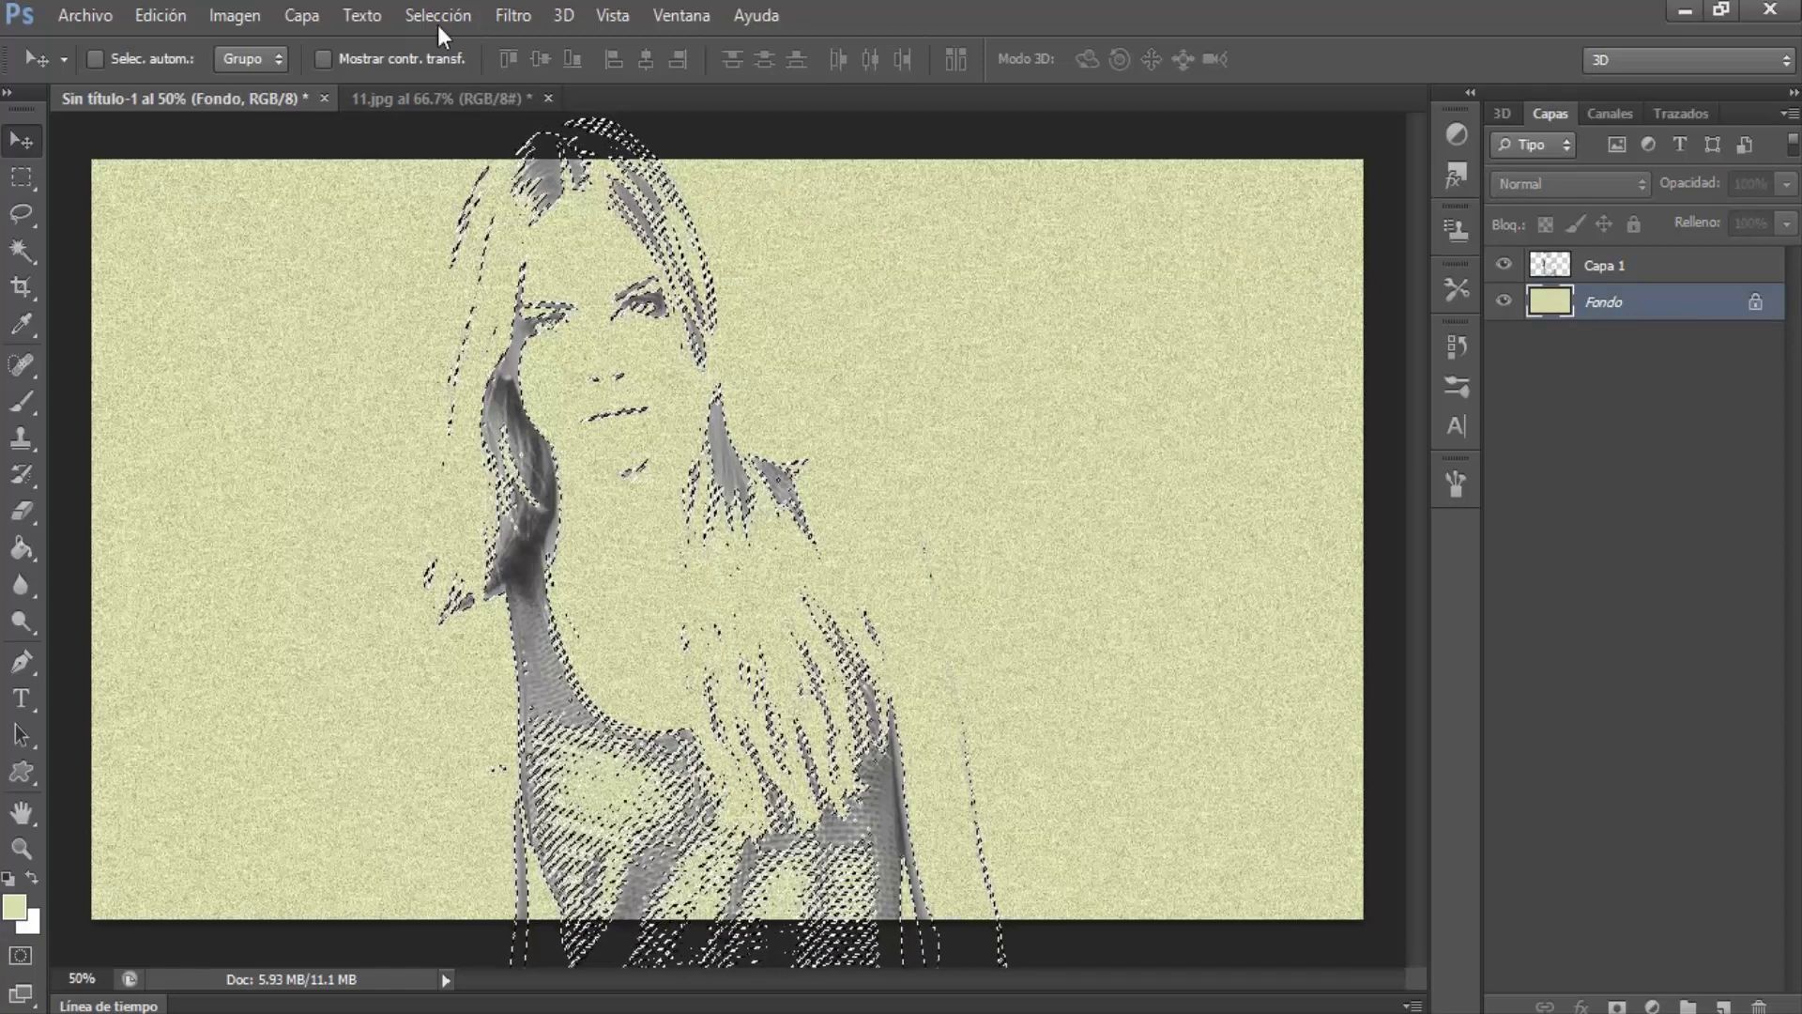
pyautogui.click(308, 15)
pyautogui.moveTo(324, 47)
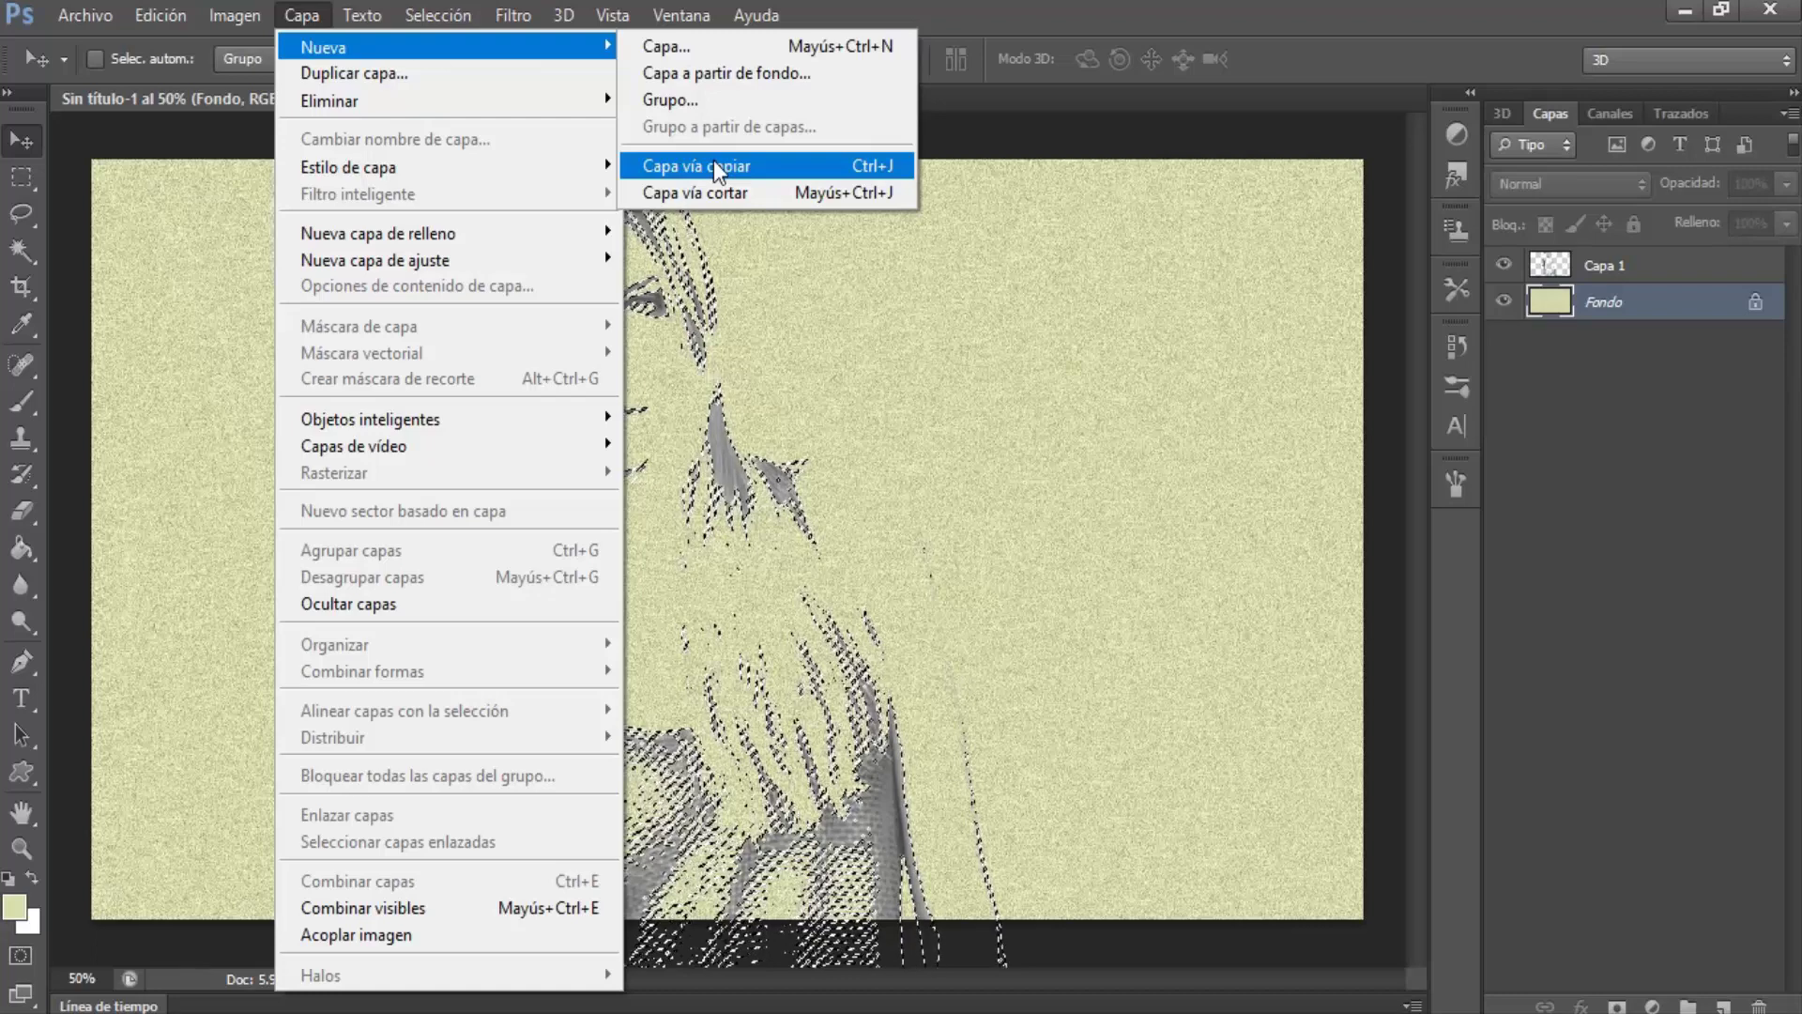
pyautogui.click(717, 169)
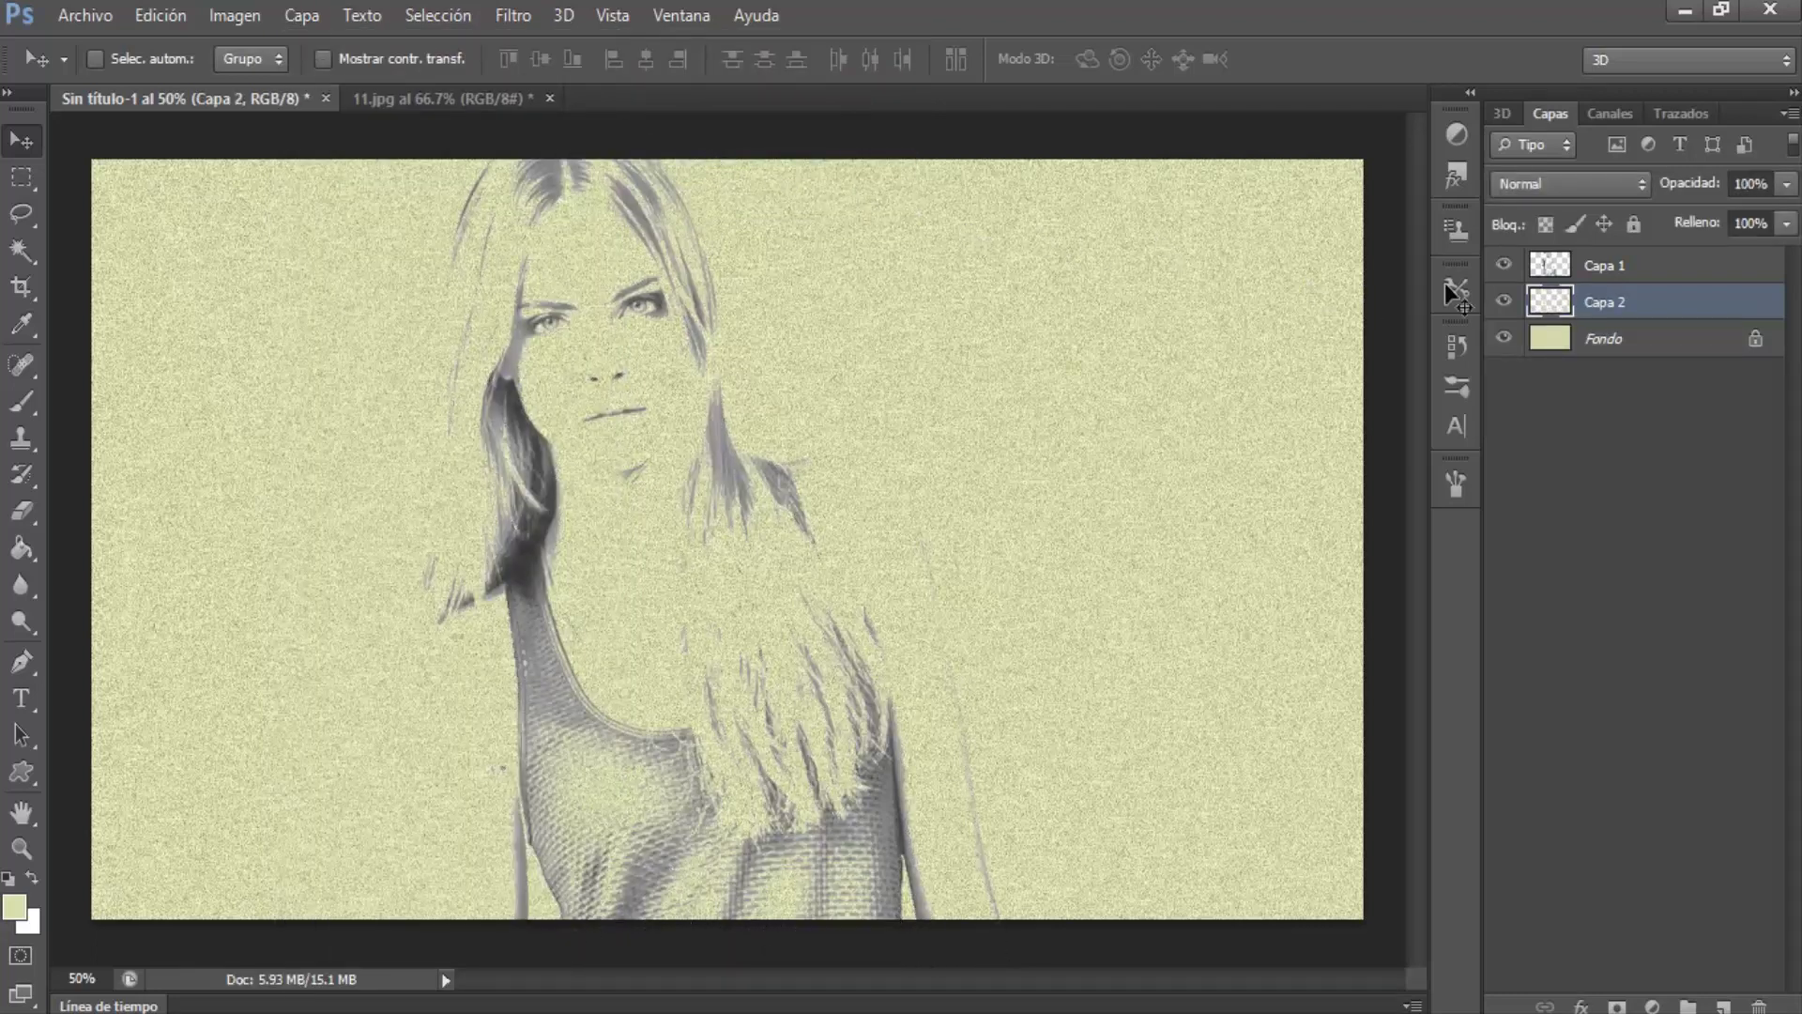
pyautogui.click(1609, 269)
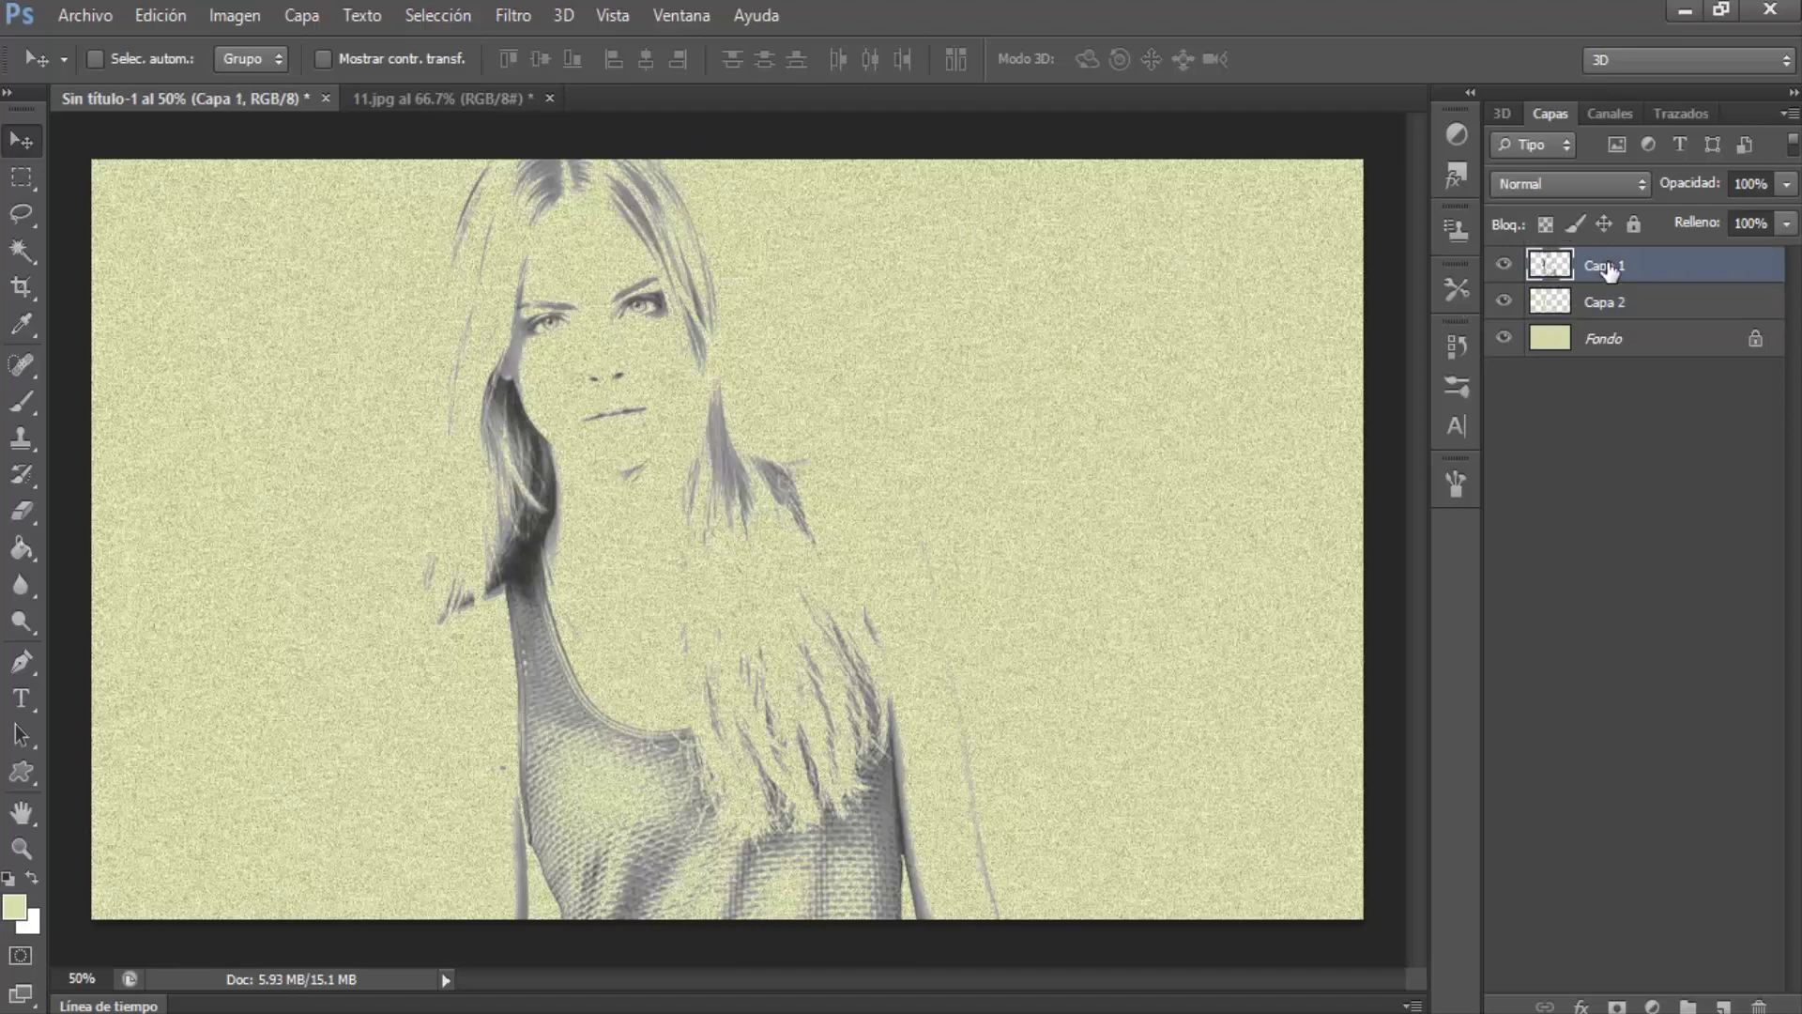
pyautogui.click(1762, 1006)
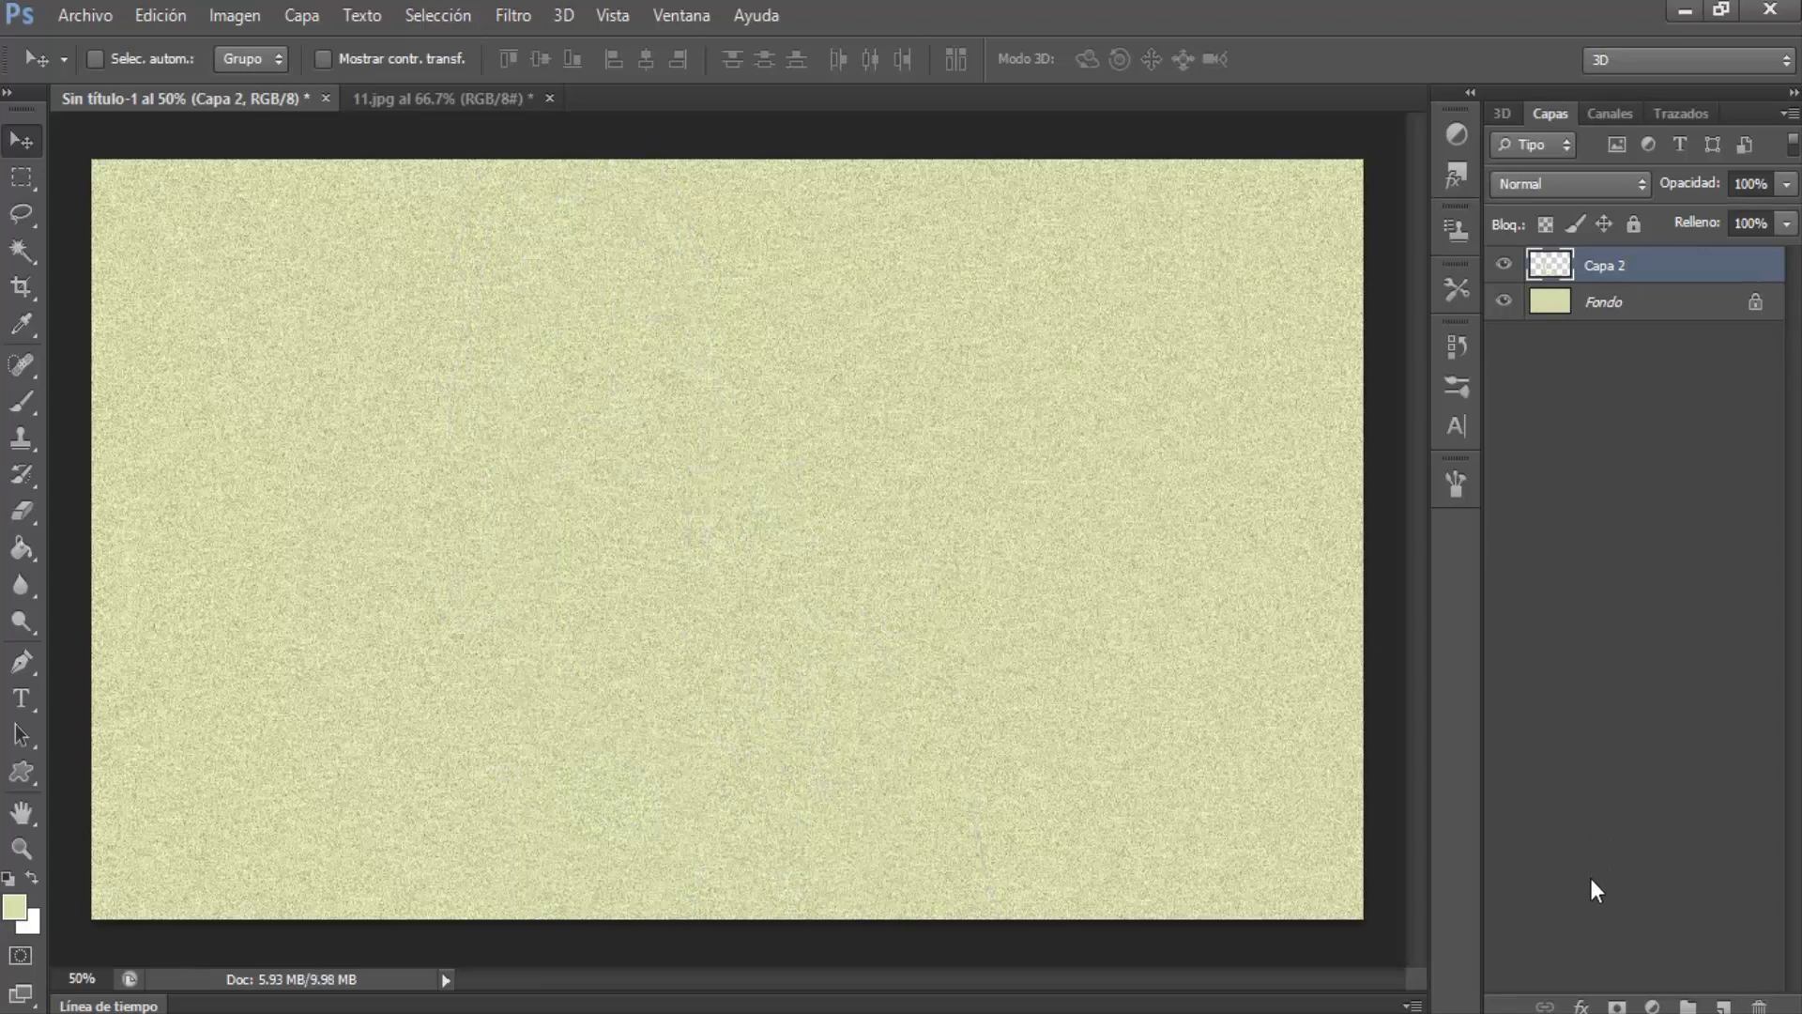
# Enable Bevel and Emboss on Capa 2 with depth 180% and size 6 px
pyautogui.click(1582, 1005)
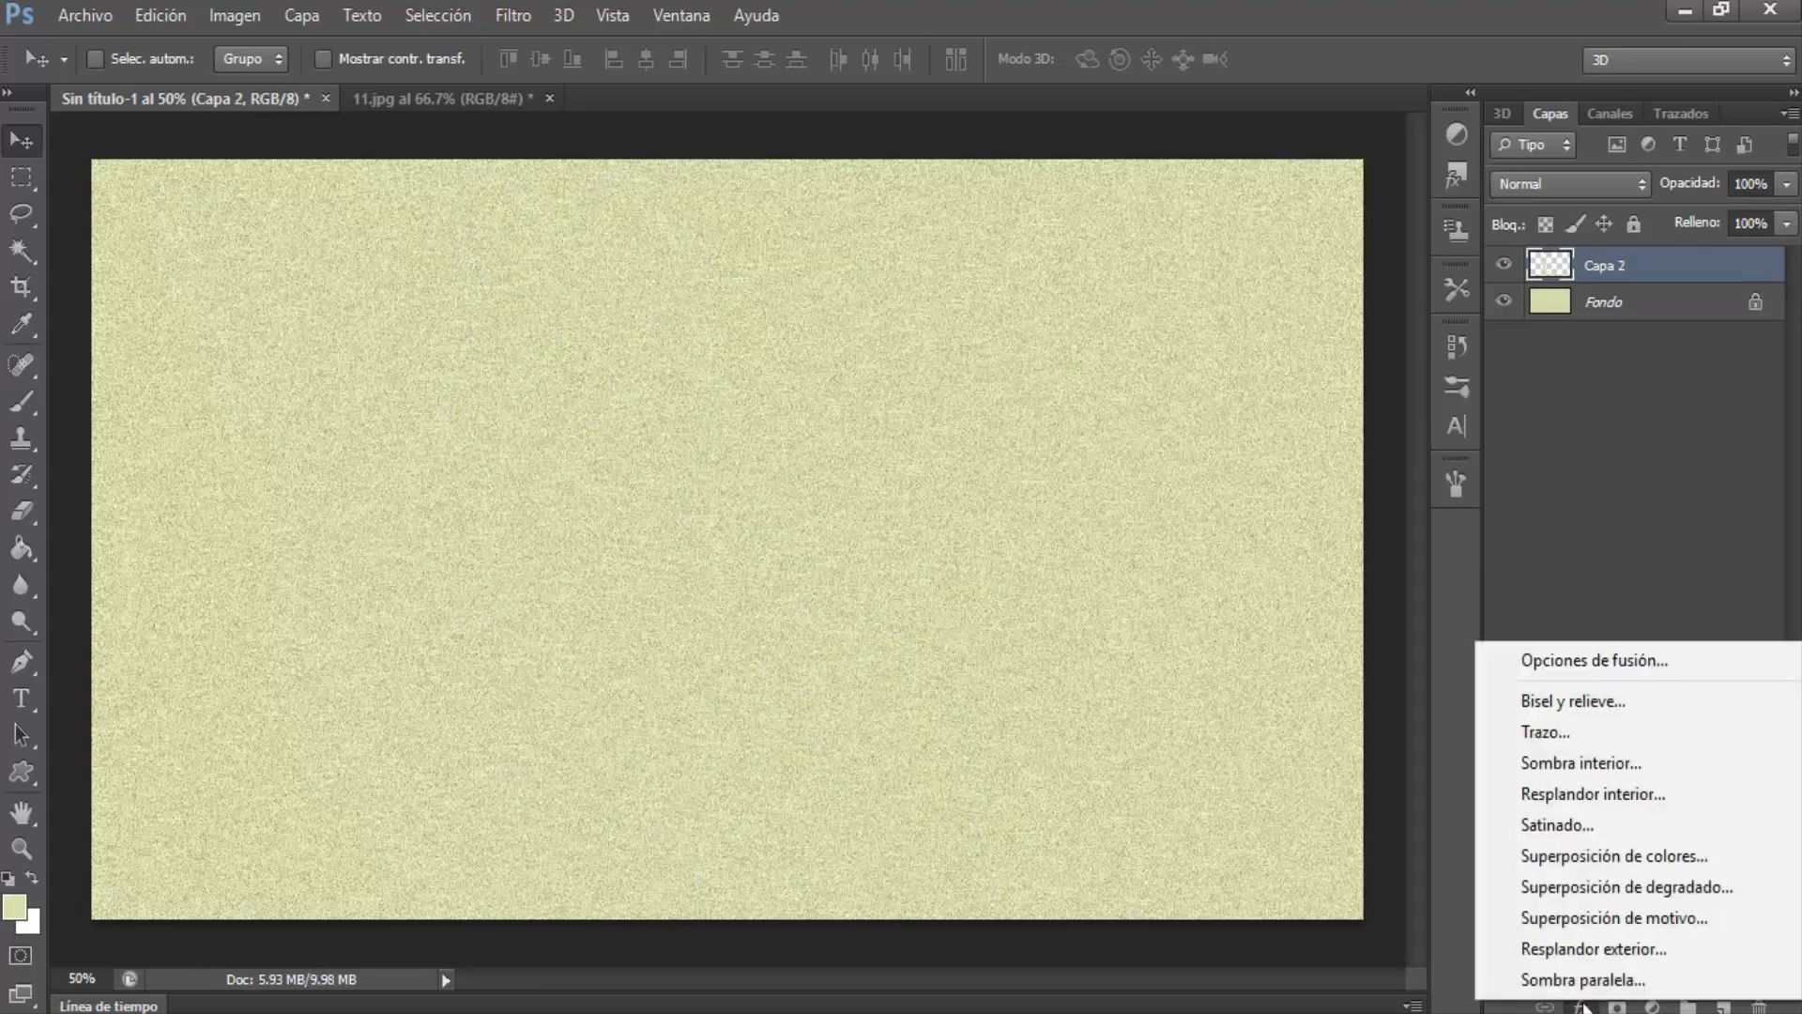
pyautogui.click(1579, 662)
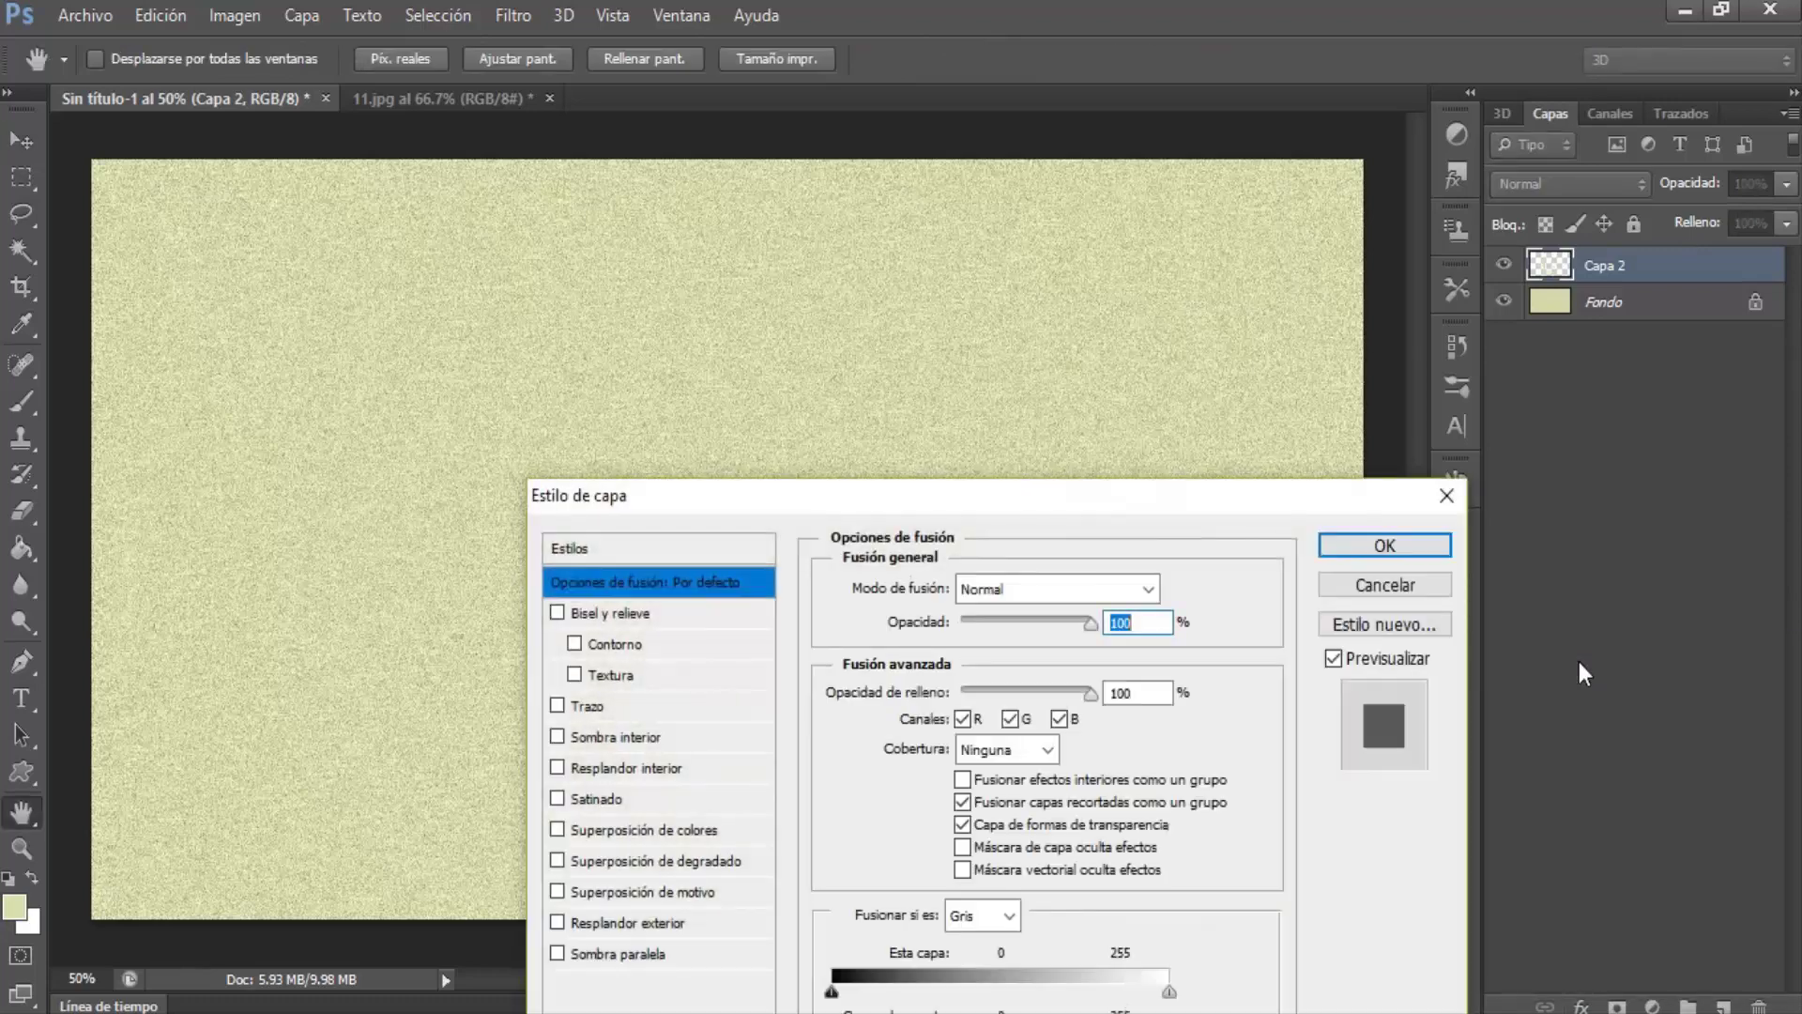
pyautogui.moveTo(1005, 505)
pyautogui.mouseDown()
pyautogui.moveTo(1126, 430)
pyautogui.moveTo(1364, 351)
pyautogui.mouseUp()
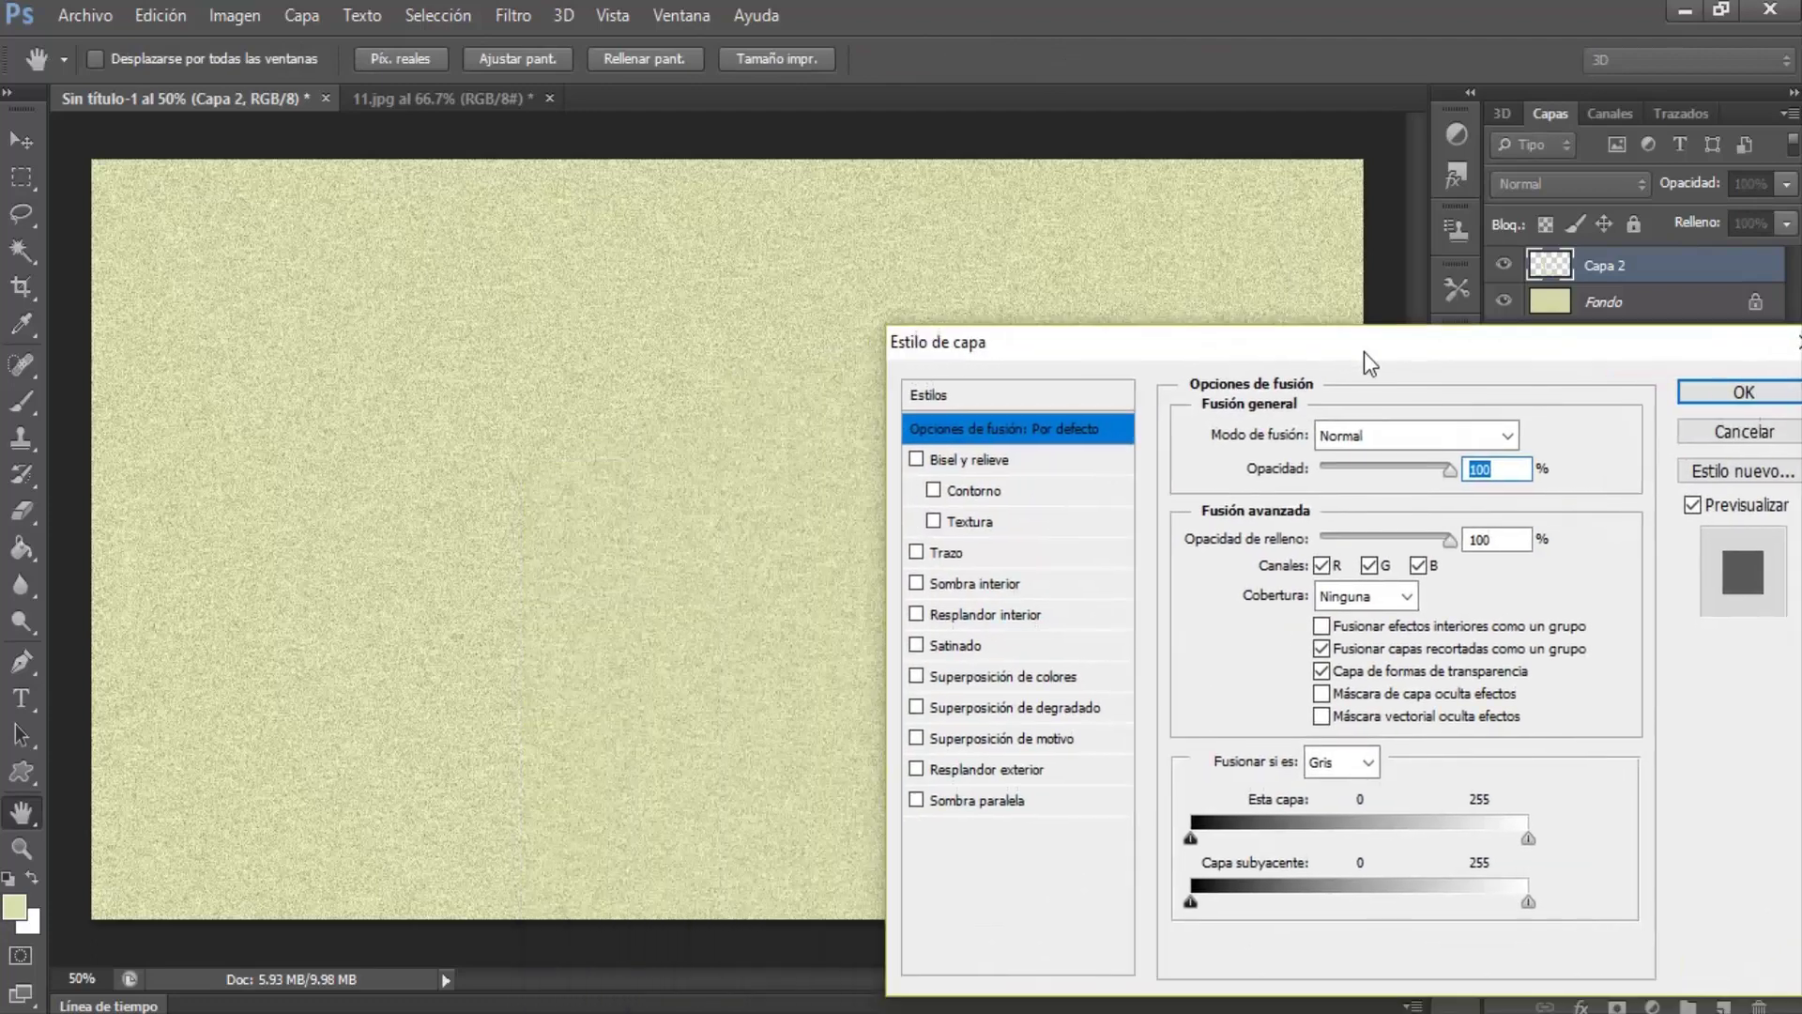
pyautogui.click(986, 463)
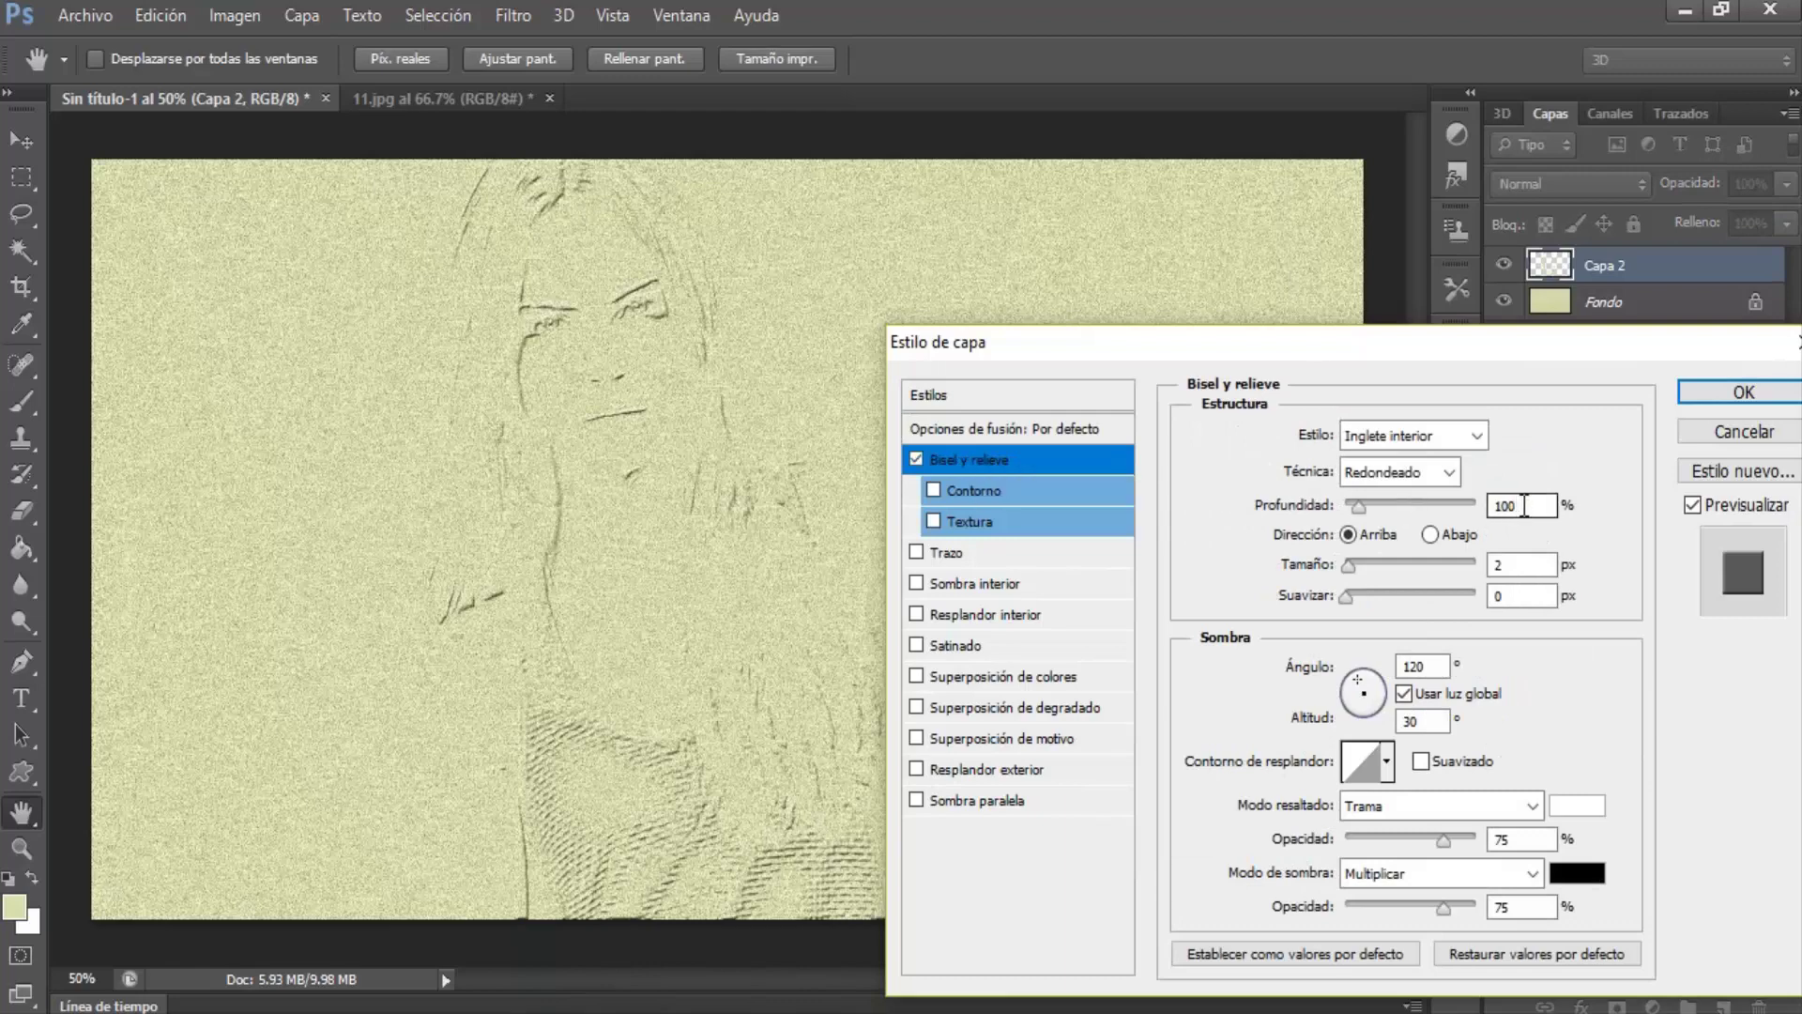
pyautogui.moveTo(1524, 505); pyautogui.dragTo(1483, 507)
pyautogui.write('180')
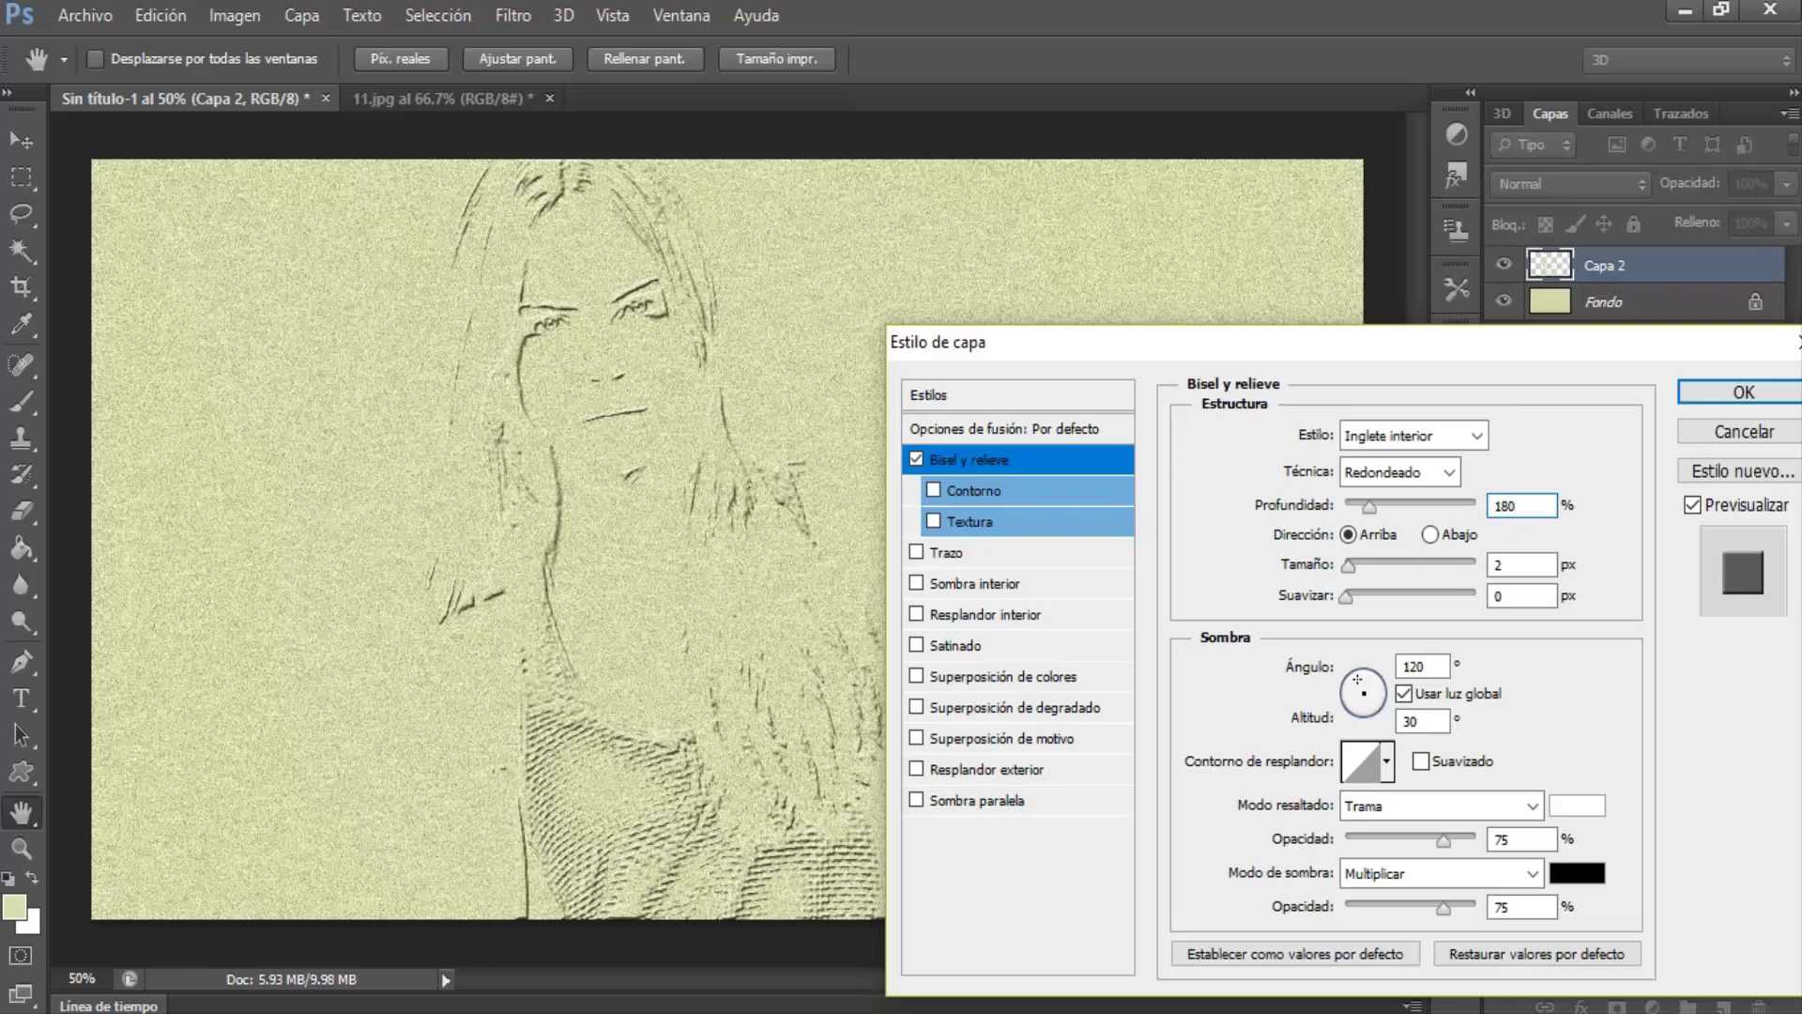
pyautogui.moveTo(1514, 564); pyautogui.dragTo(1447, 572)
pyautogui.write('6')
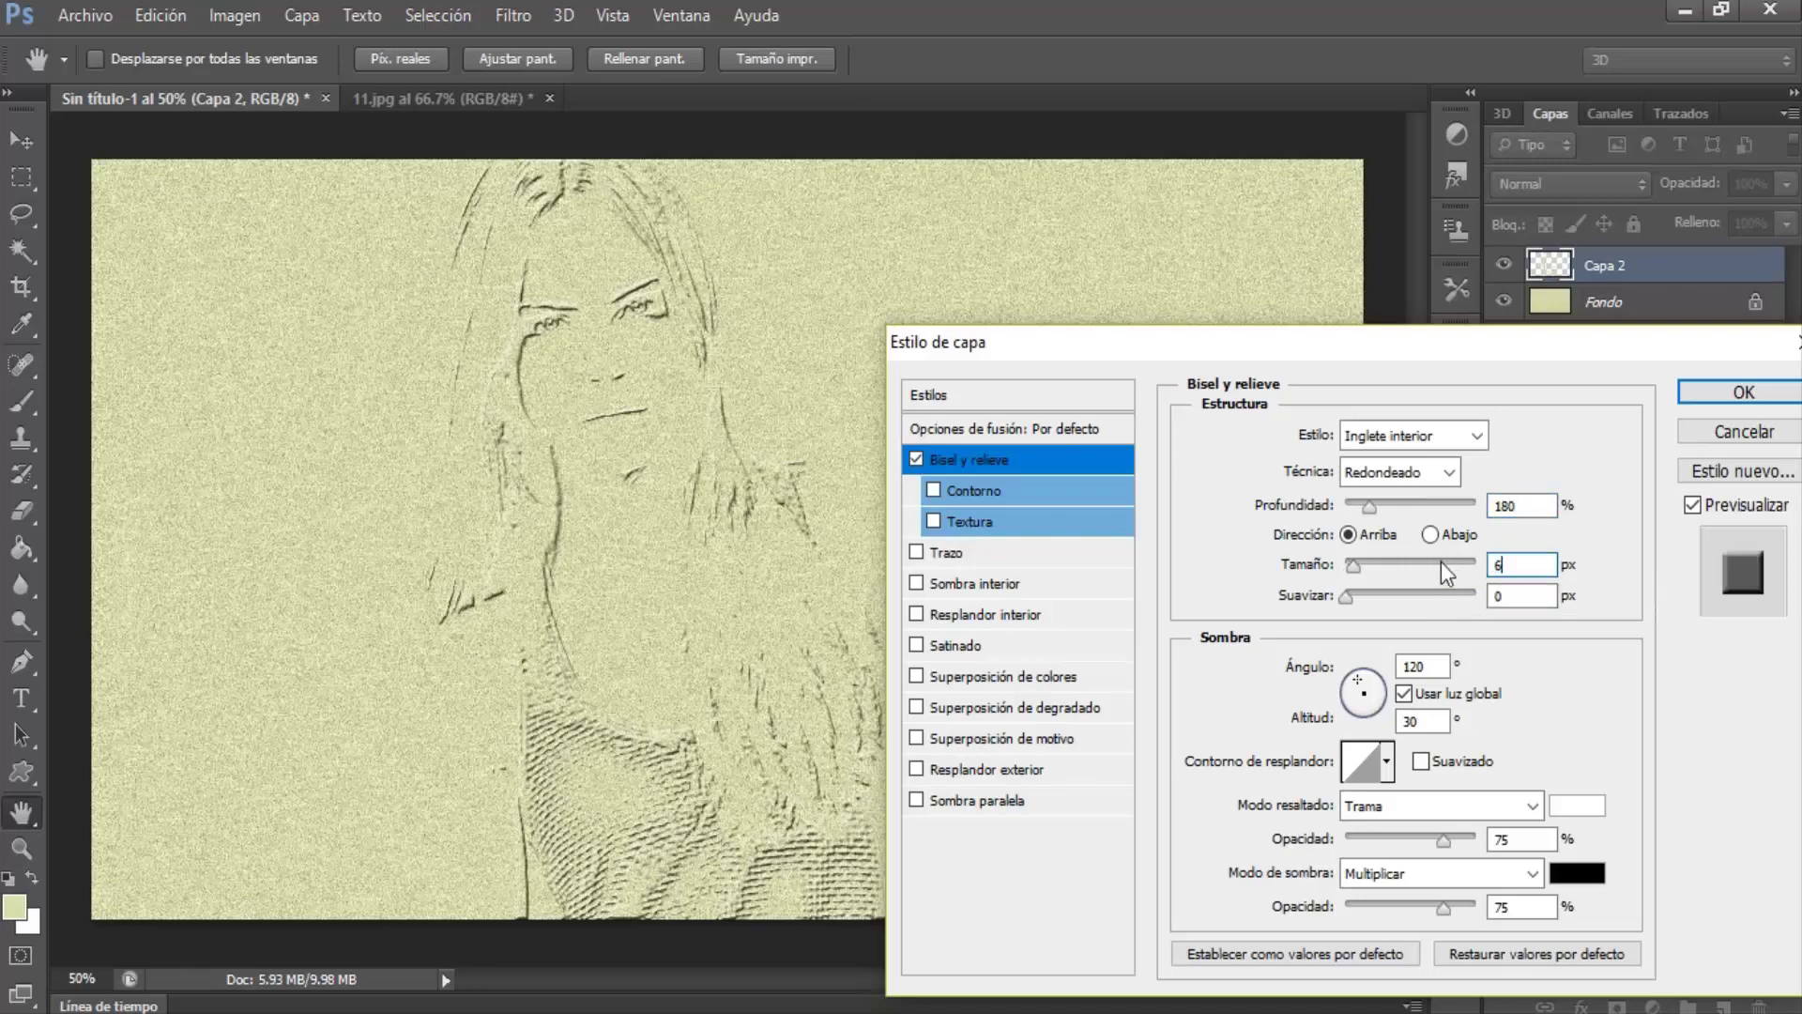
# Set the bevel style to Pillow Emboss and settle on the Smooth technique after trying chisels
pyautogui.click(1446, 435)
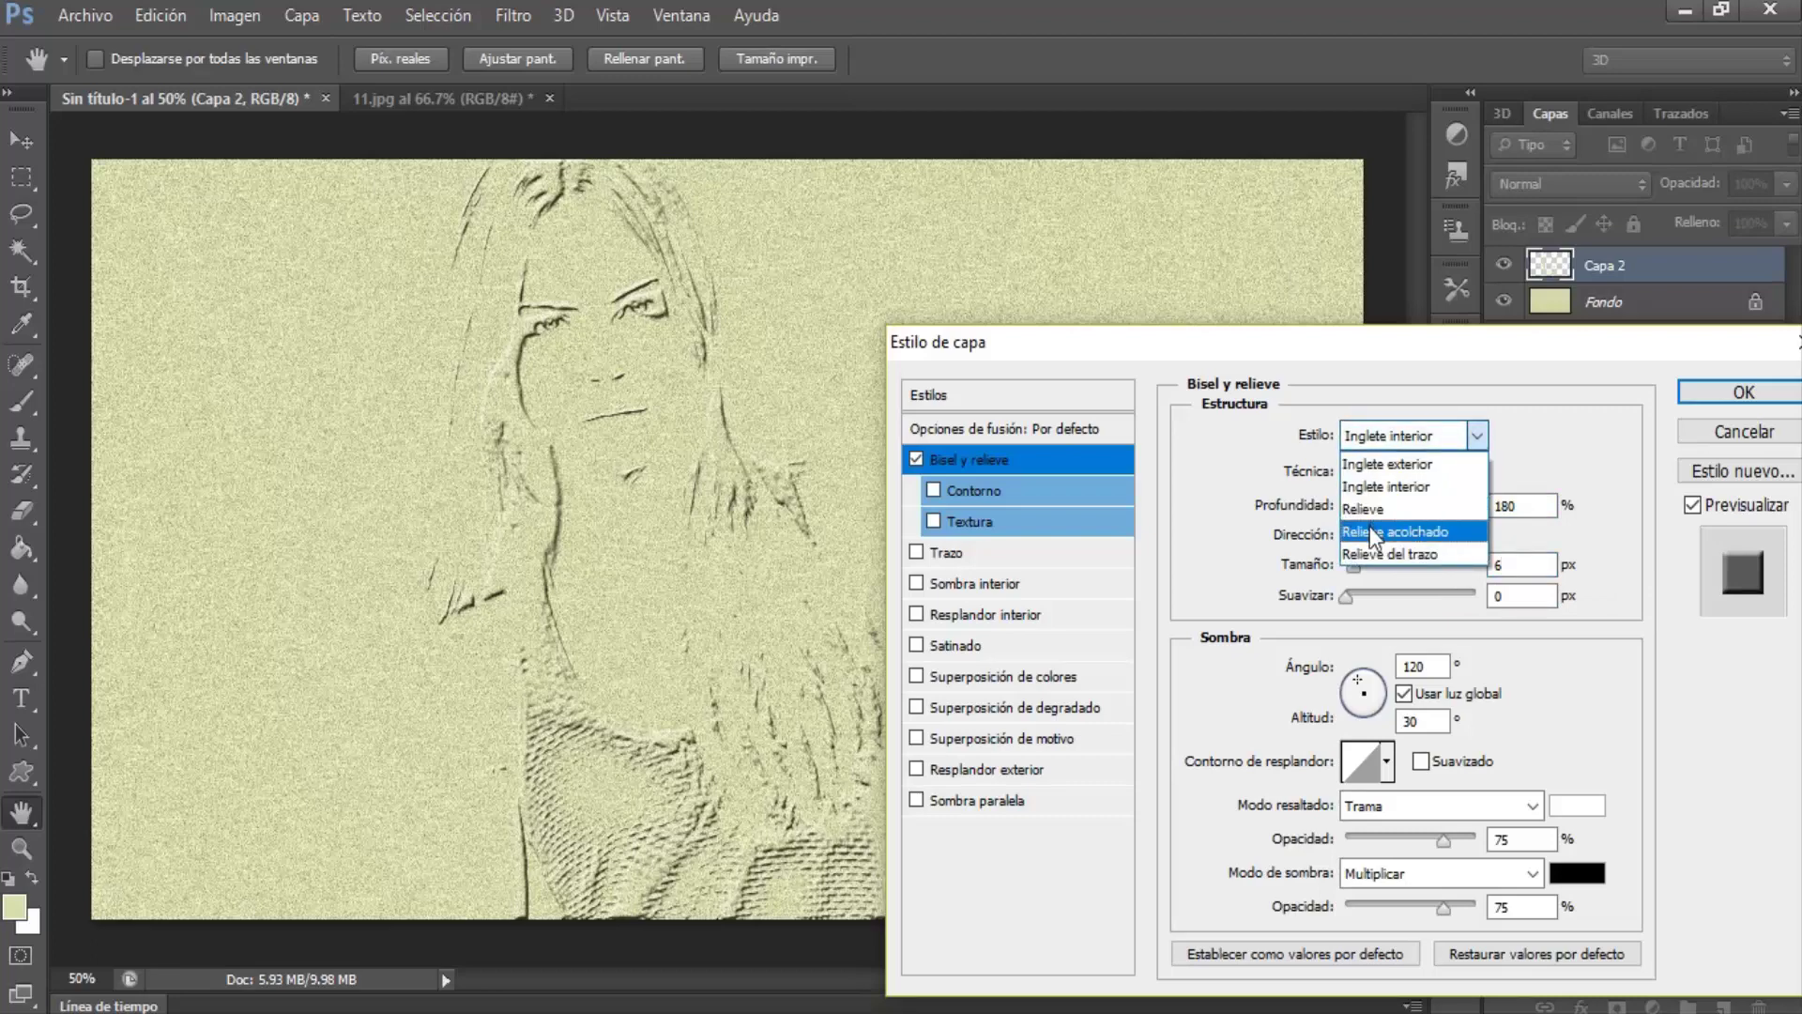
pyautogui.click(1378, 532)
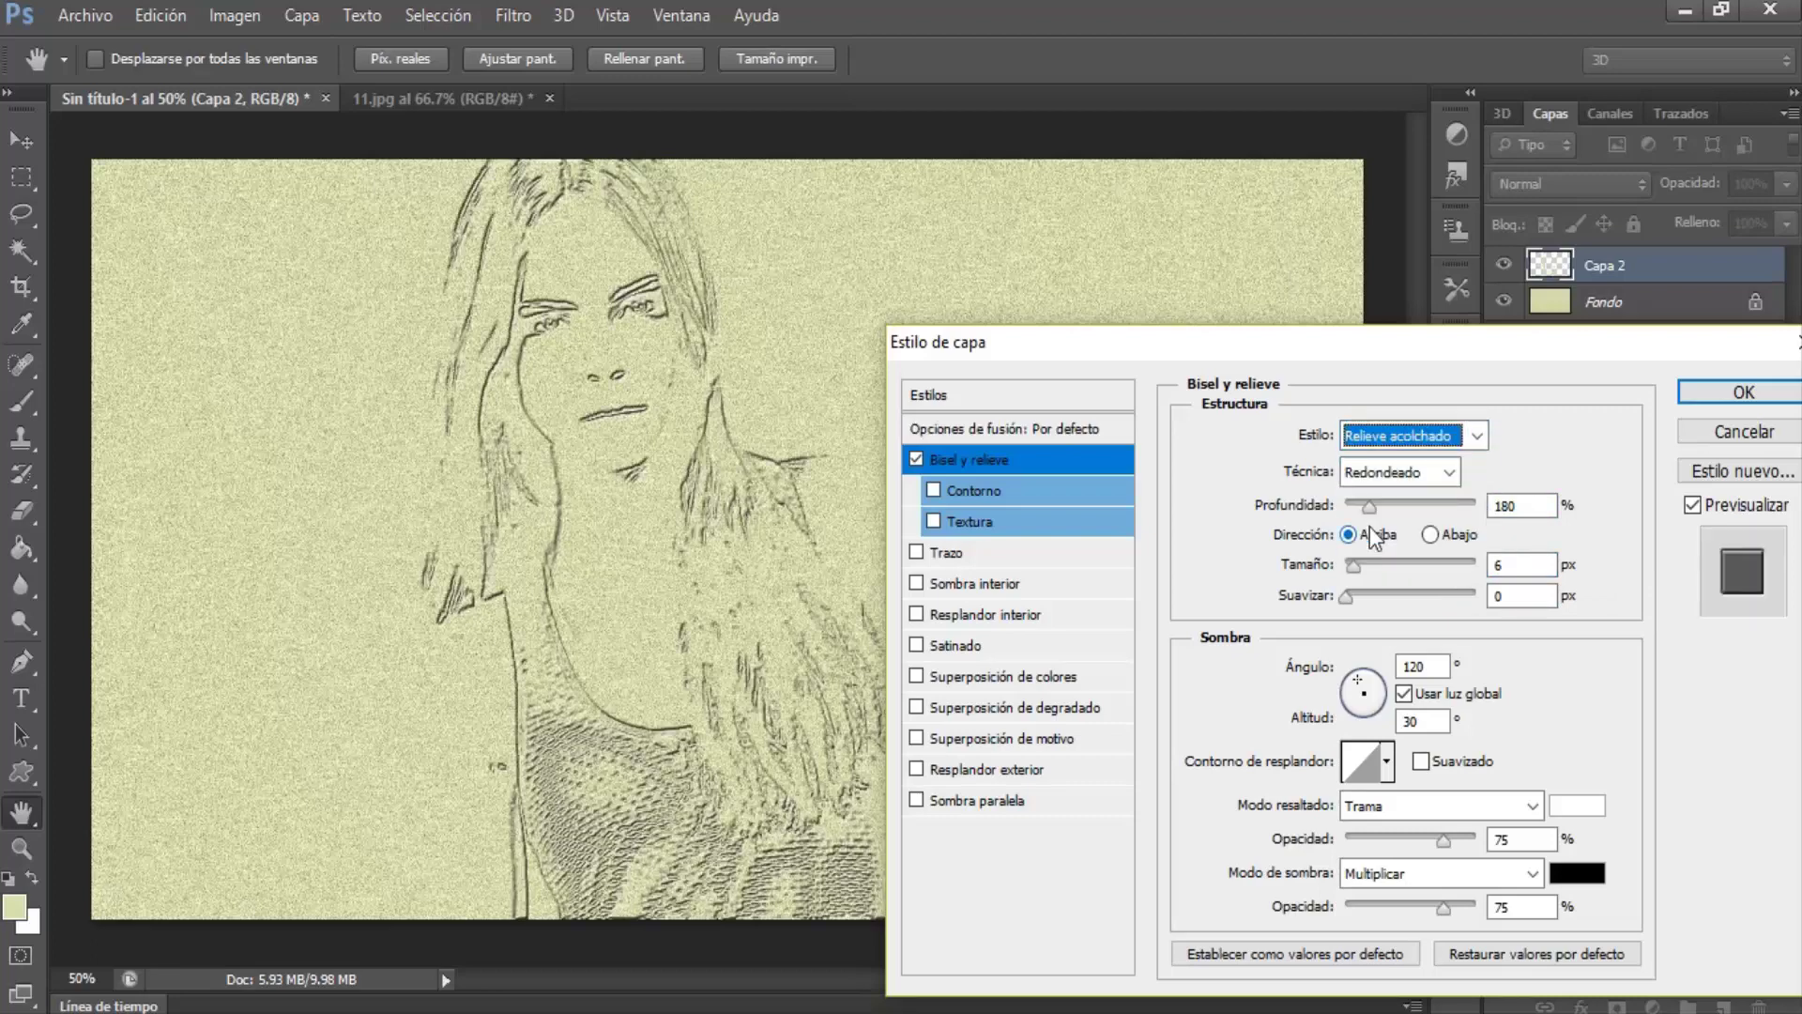
pyautogui.click(1450, 472)
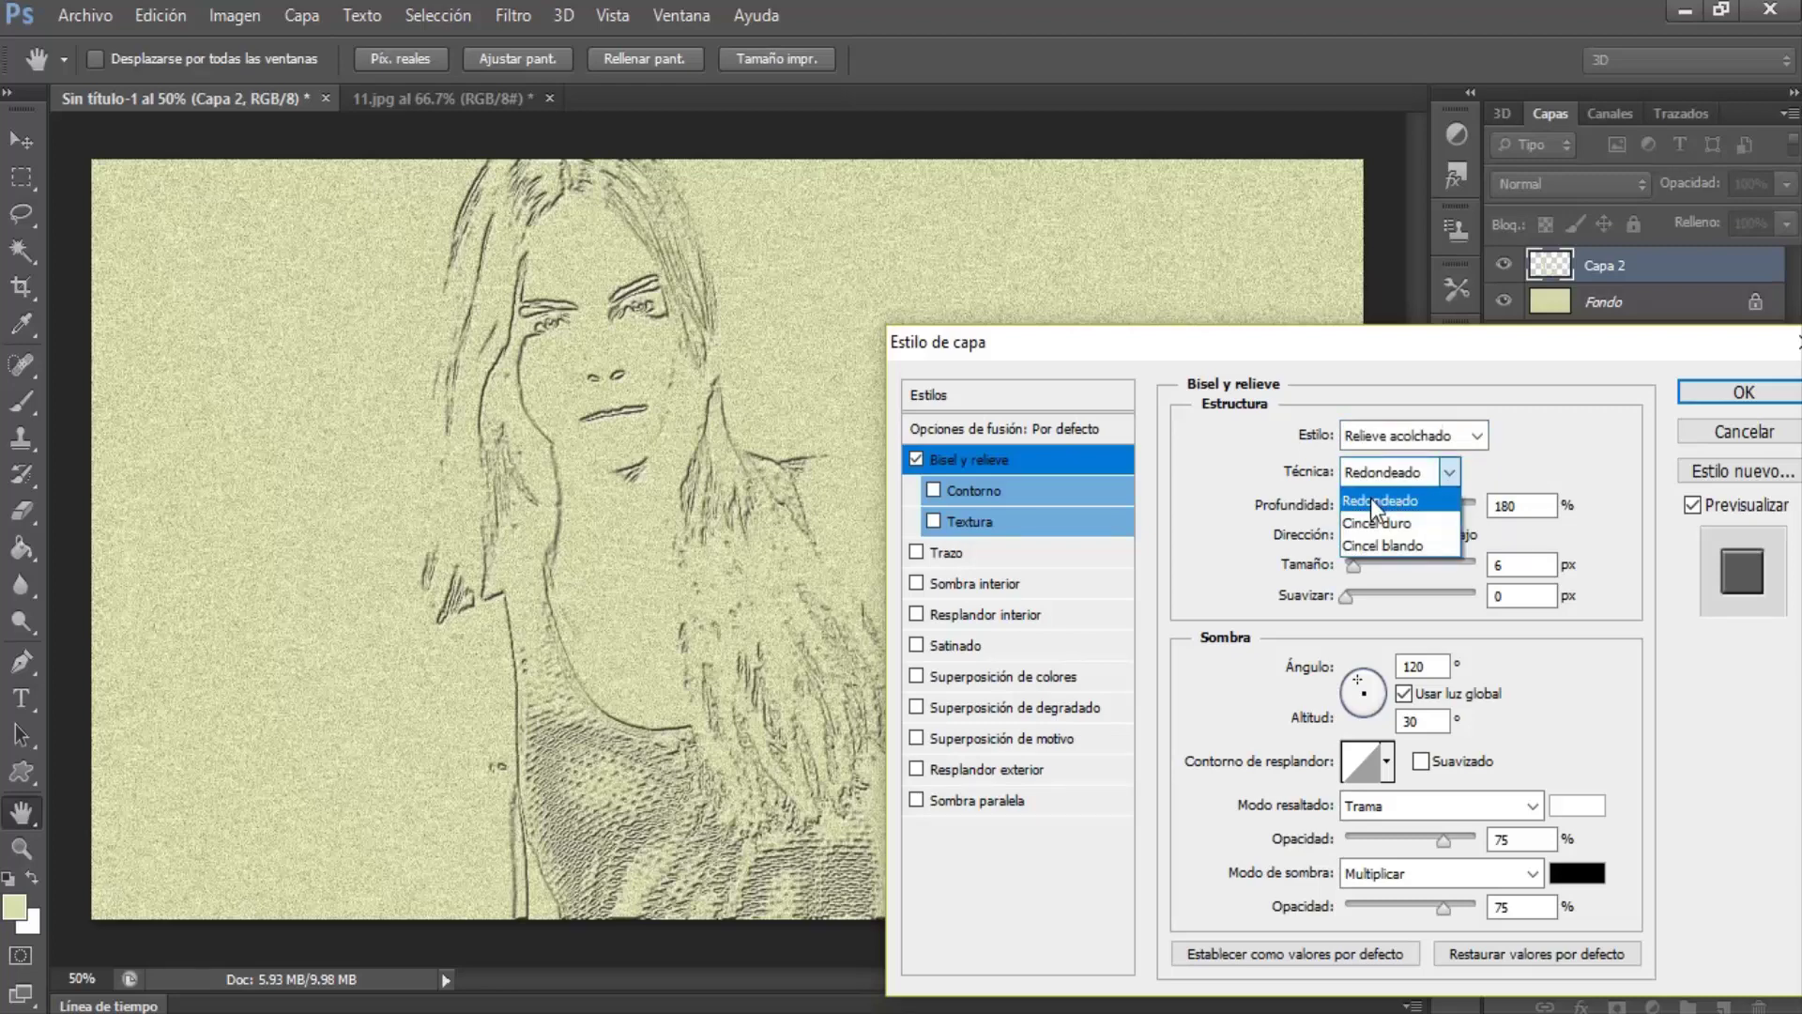
pyautogui.click(1375, 508)
pyautogui.click(1450, 472)
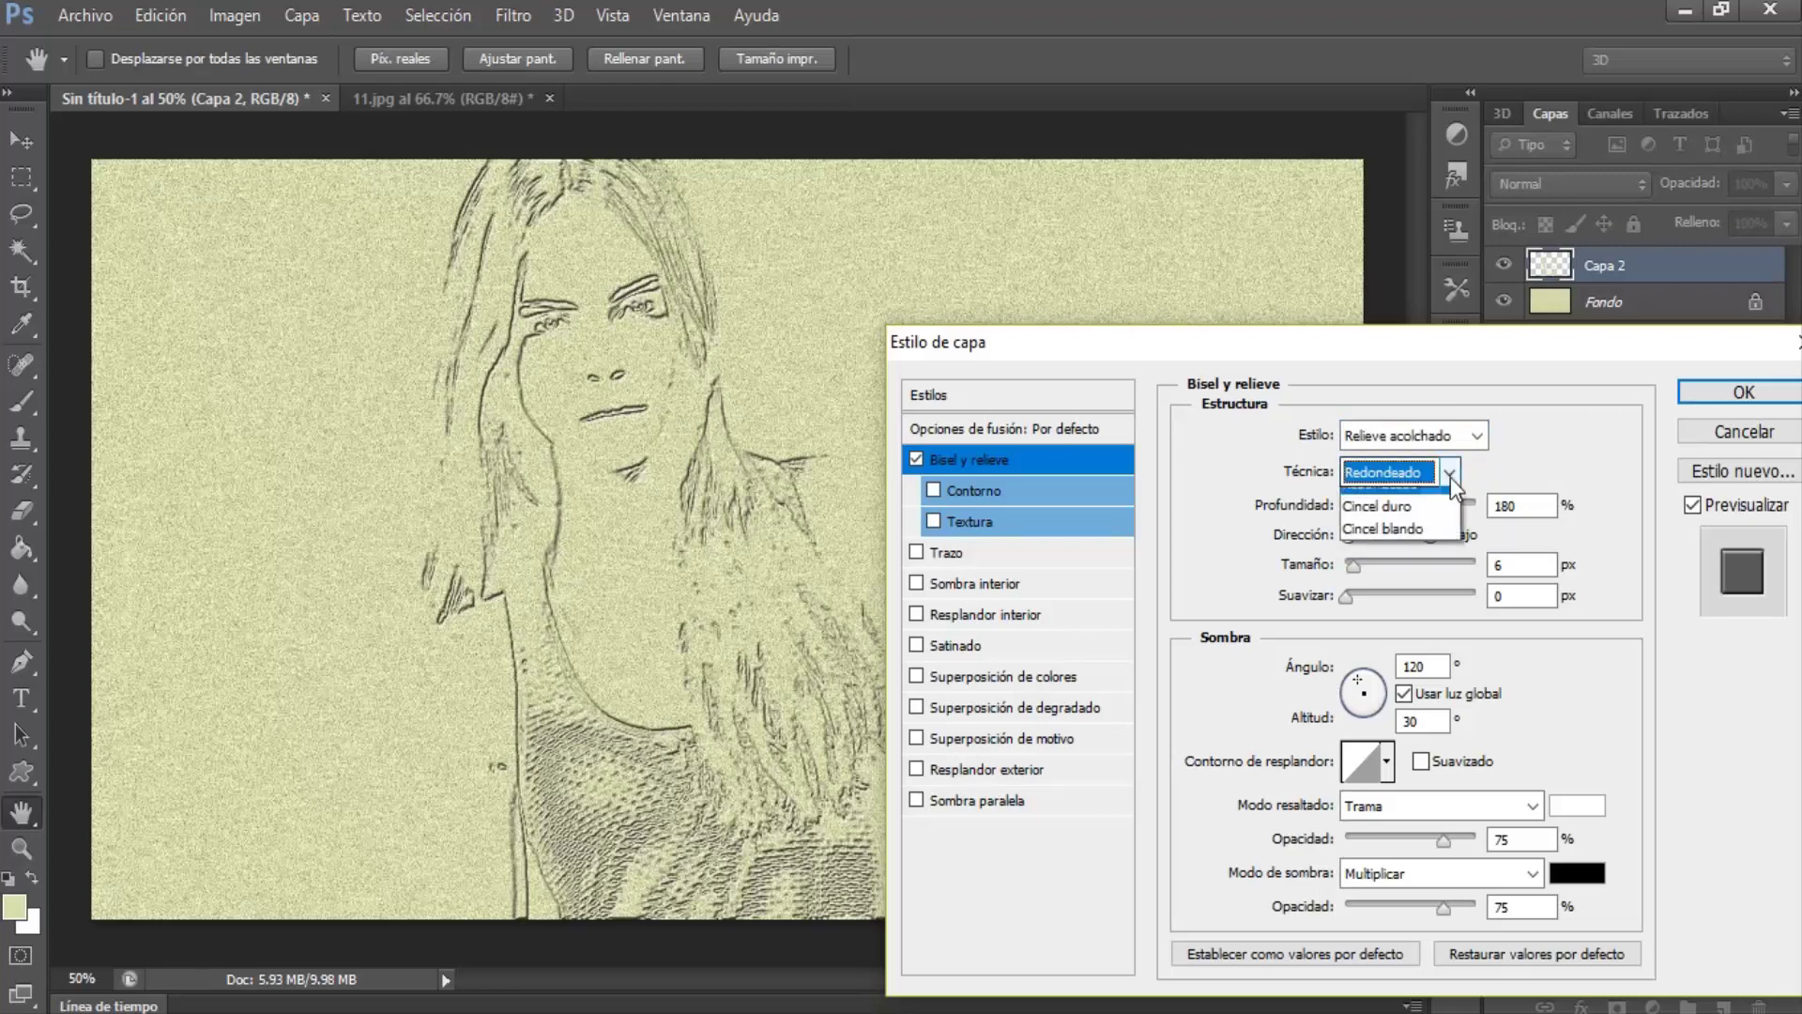
pyautogui.click(1378, 523)
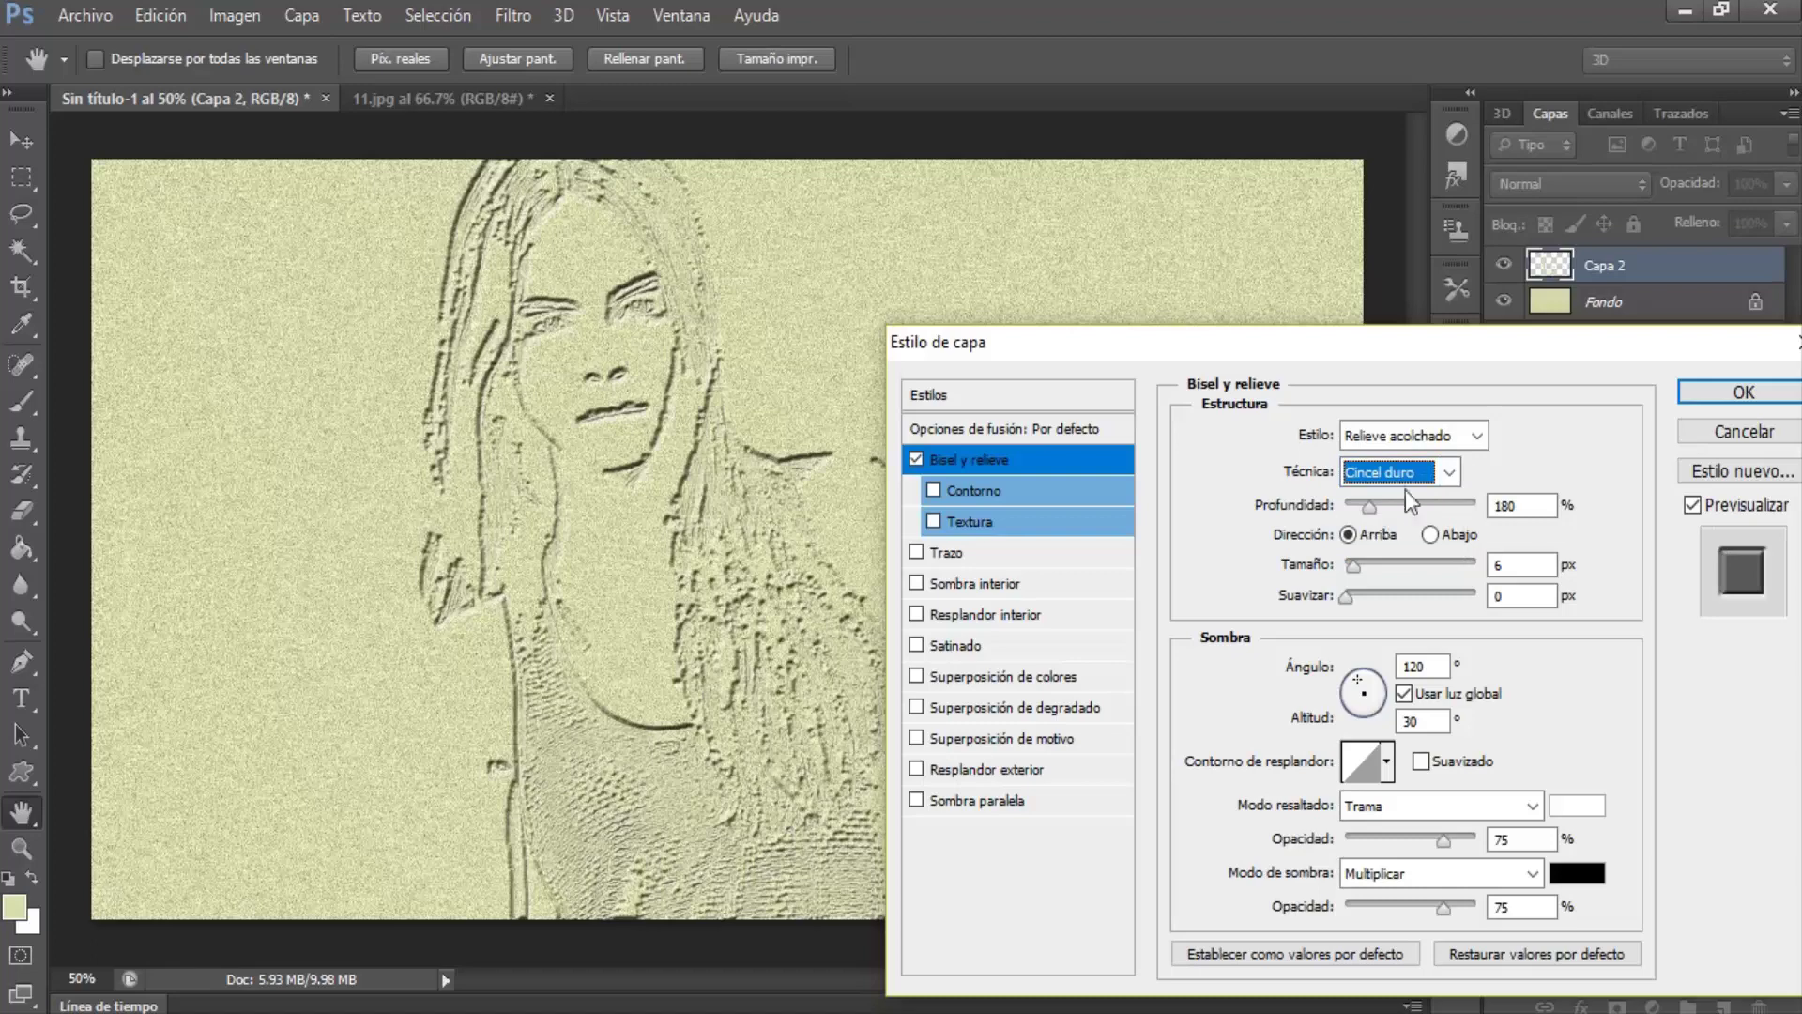
pyautogui.click(1451, 473)
pyautogui.click(1391, 538)
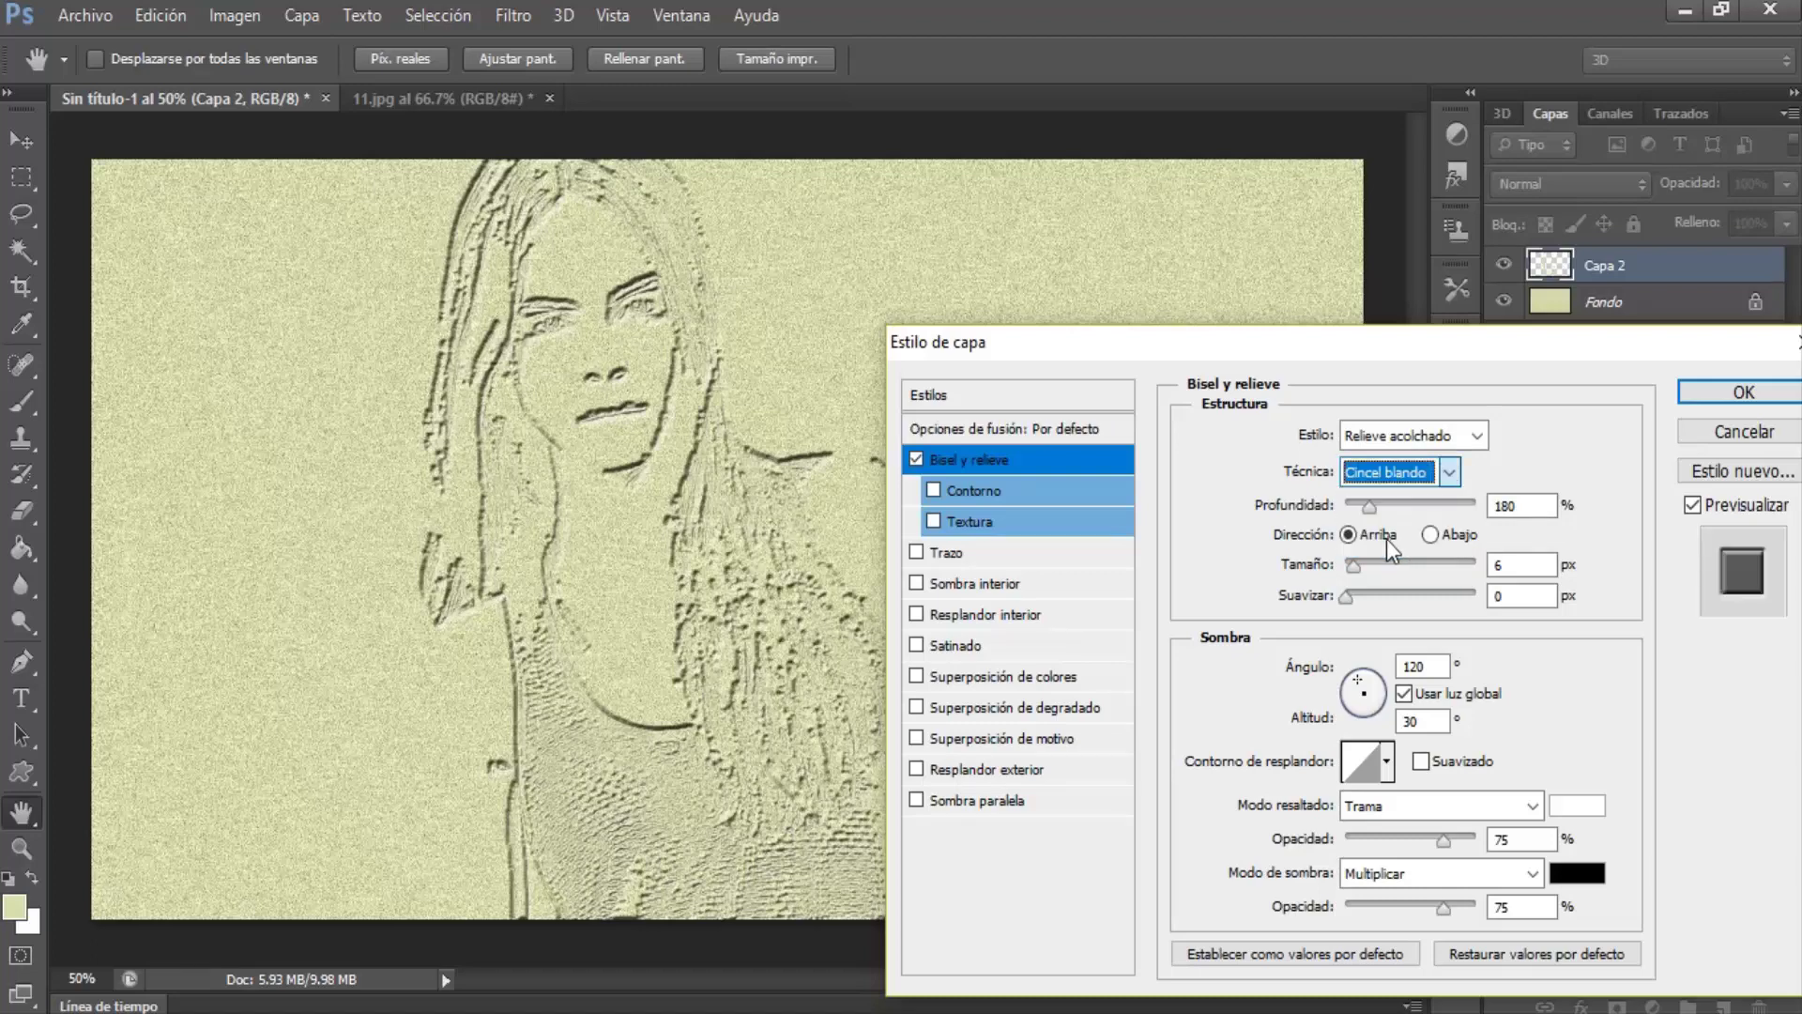
pyautogui.click(1450, 472)
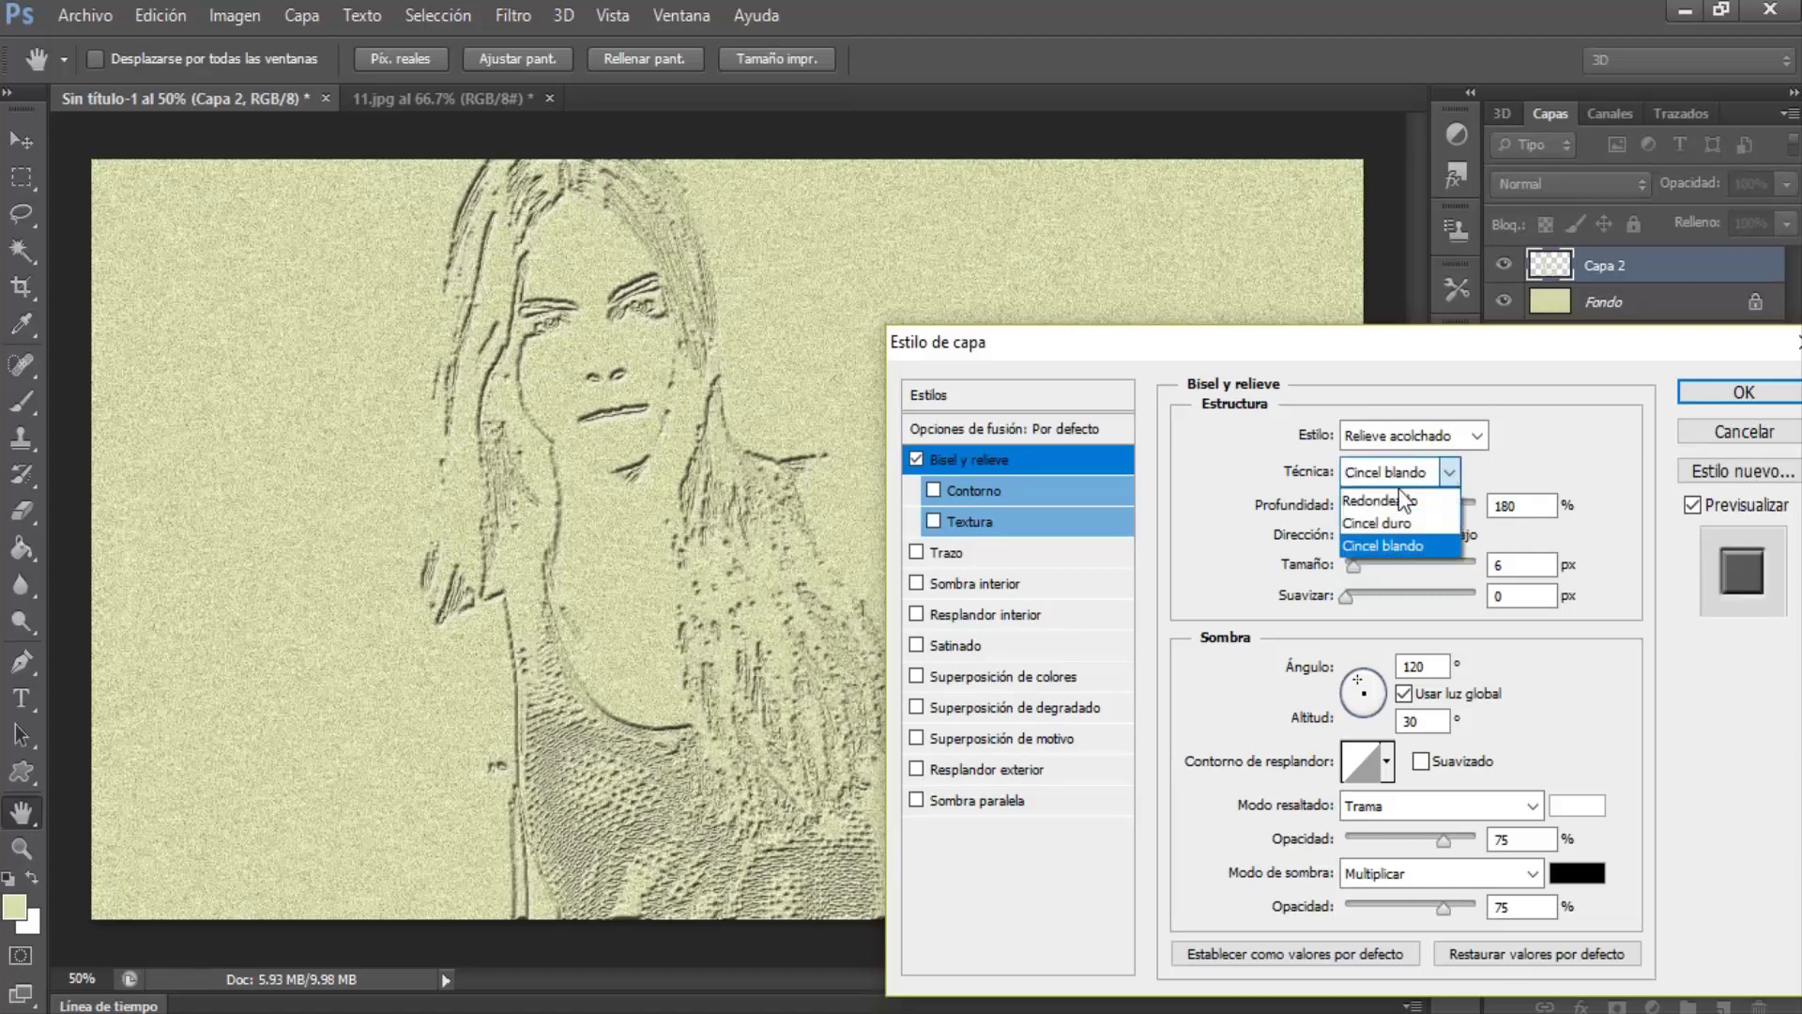
pyautogui.click(1393, 508)
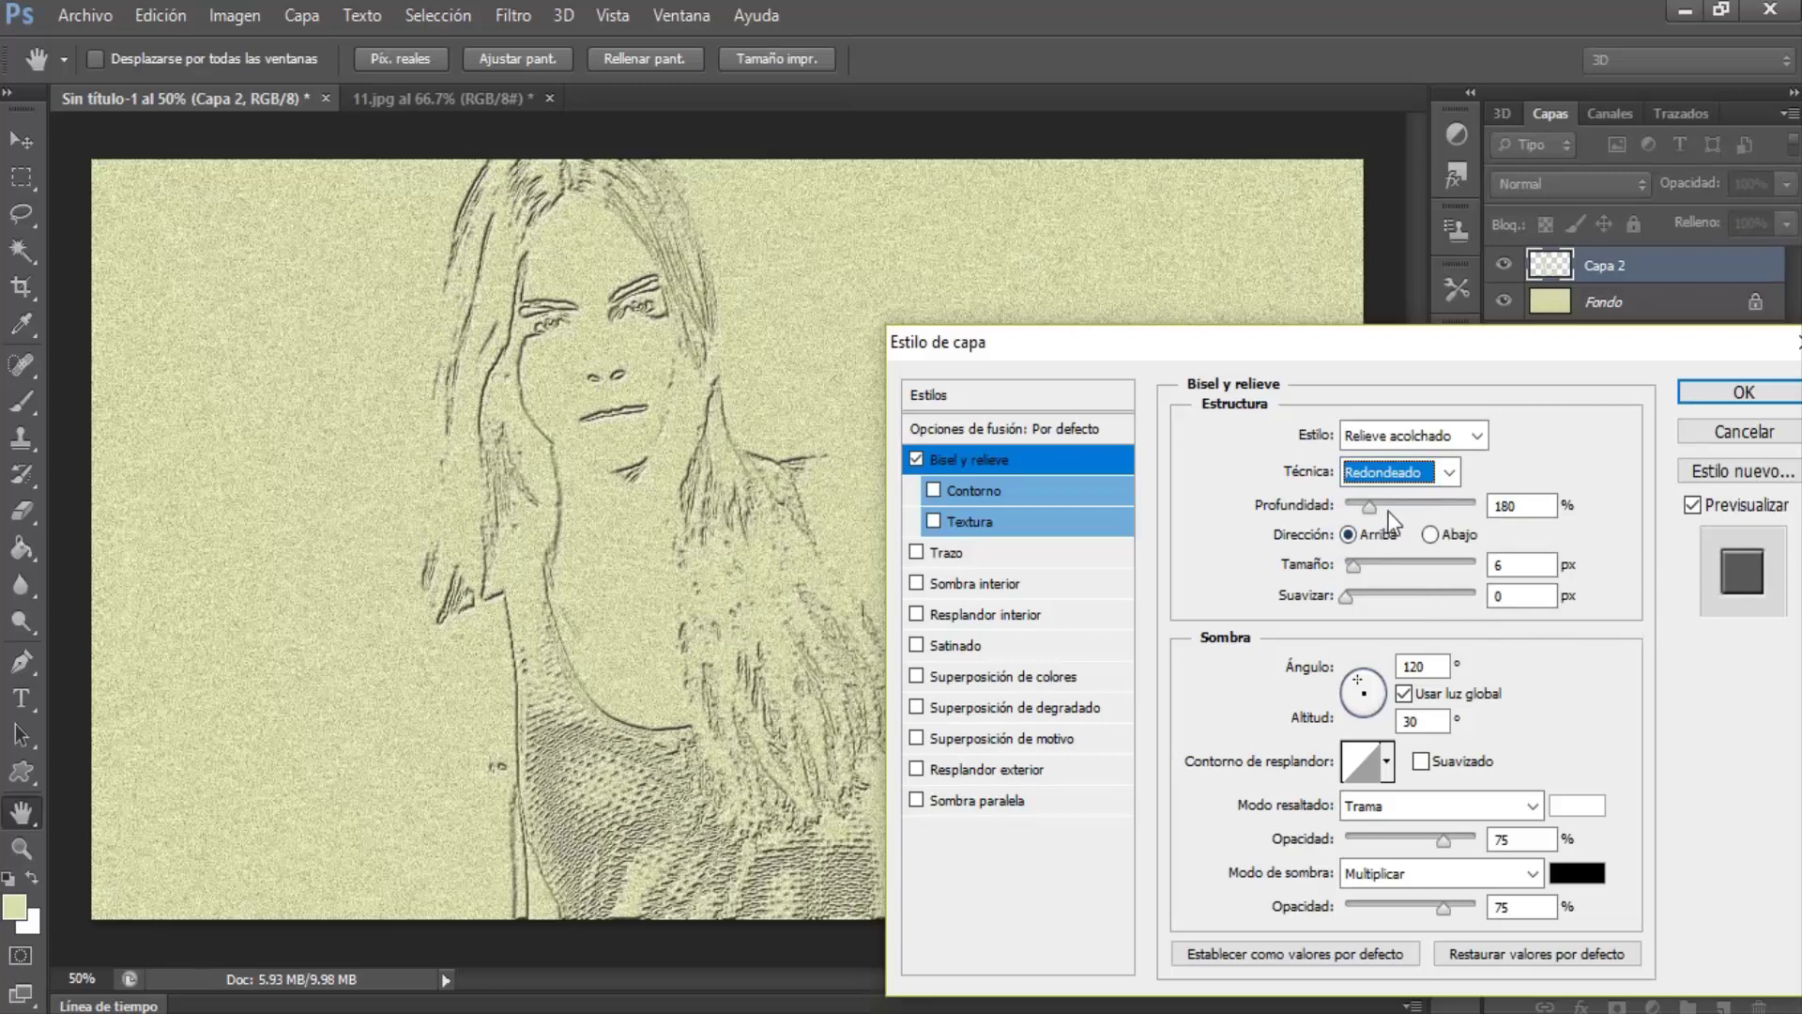
pyautogui.press('Tab')
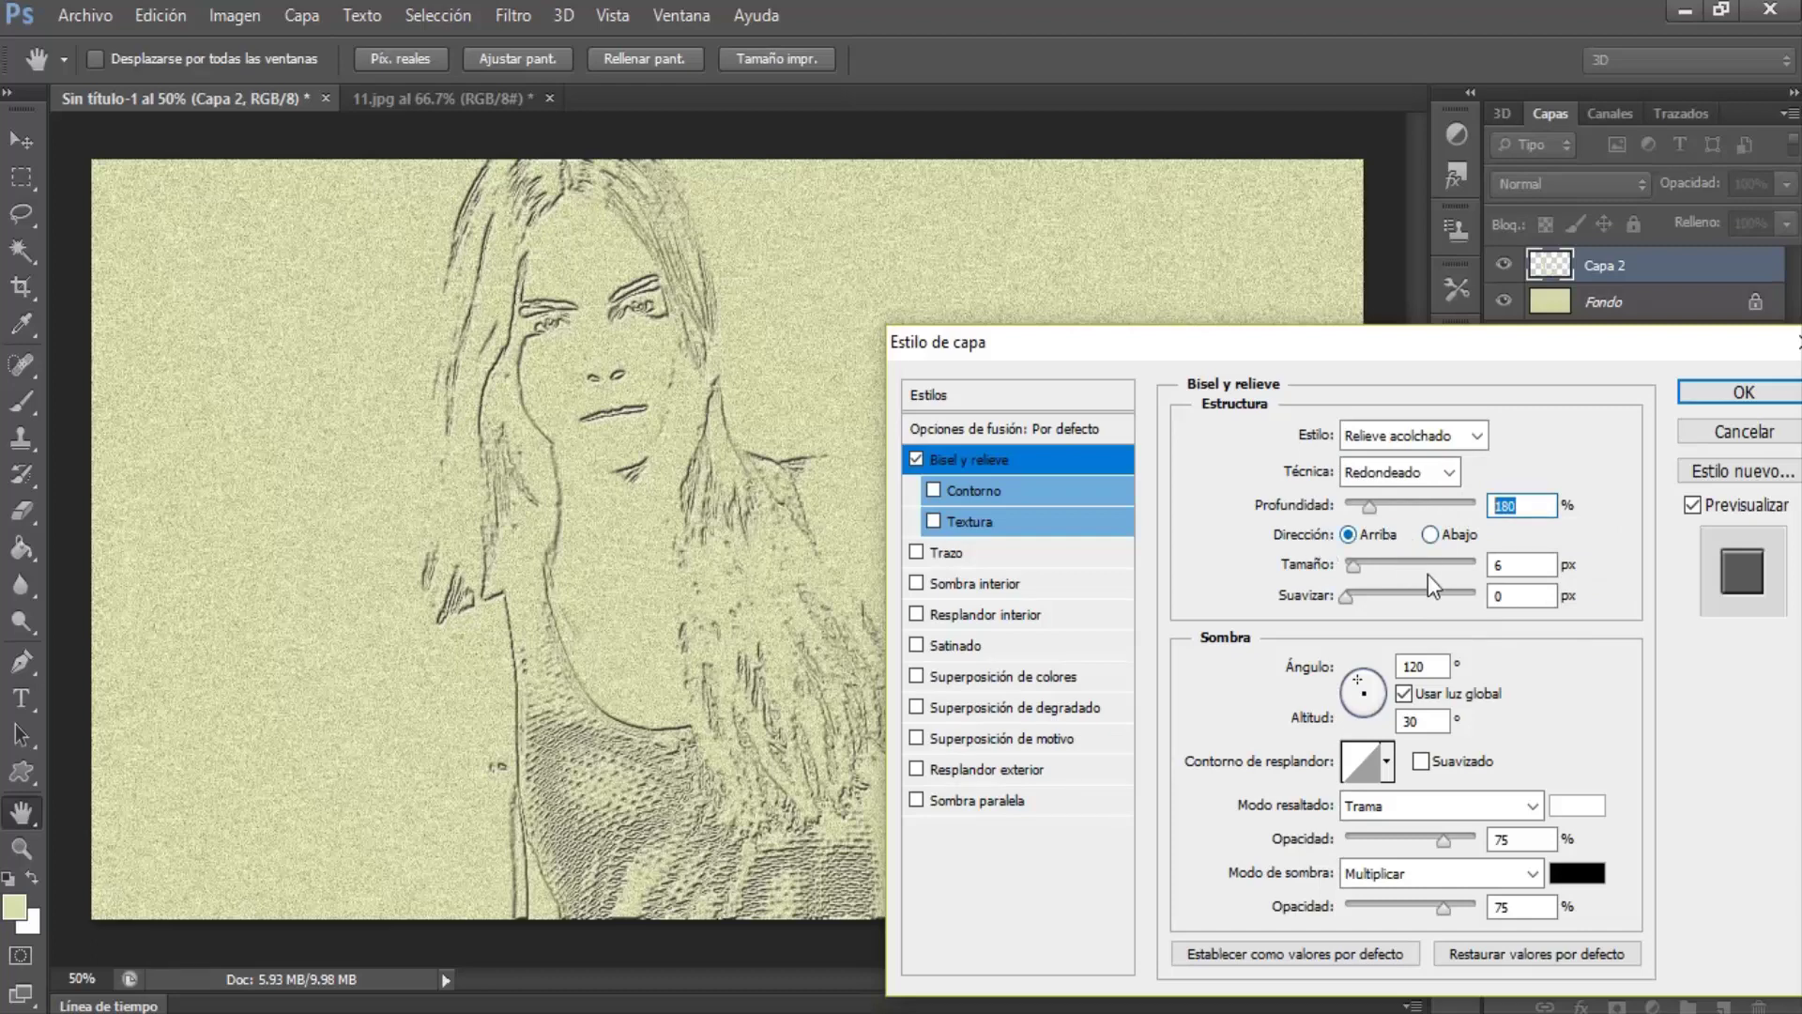
# Soften the highlight to about 52% and the shadow to 64%, then apply the style
pyautogui.moveTo(1444, 839); pyautogui.dragTo(1409, 841)
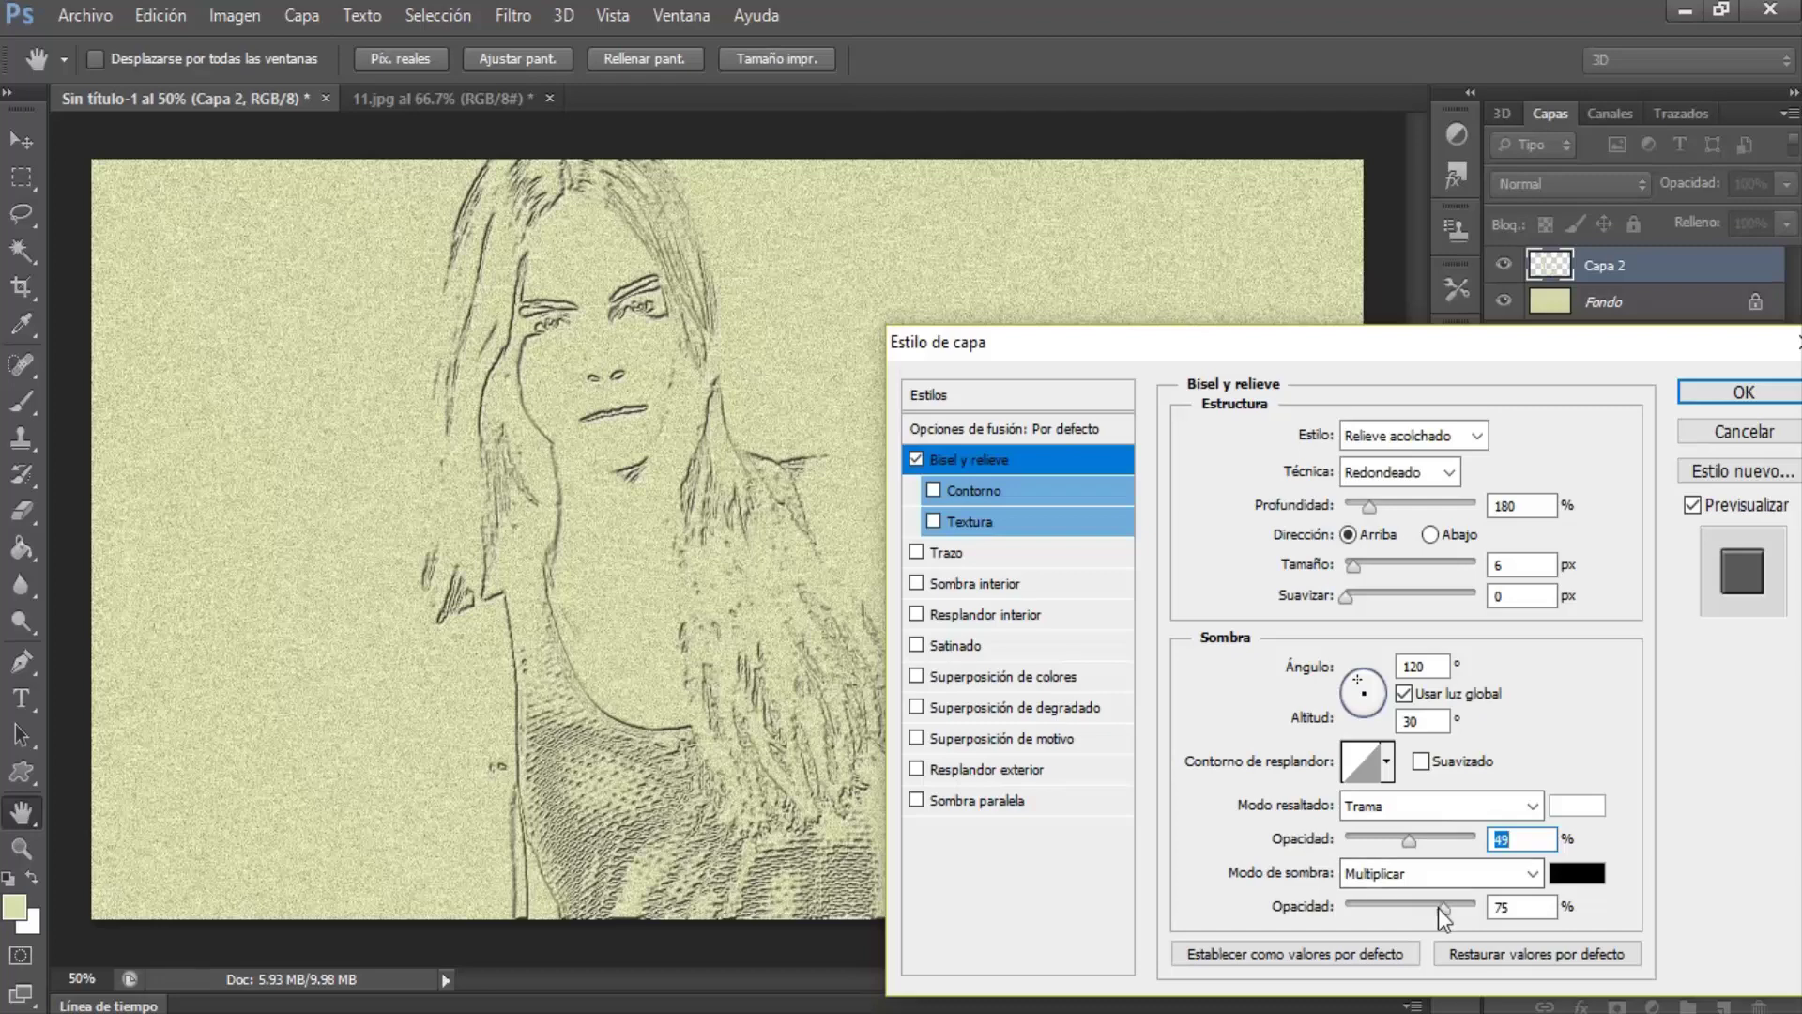
pyautogui.moveTo(1439, 909); pyautogui.dragTo(1428, 904)
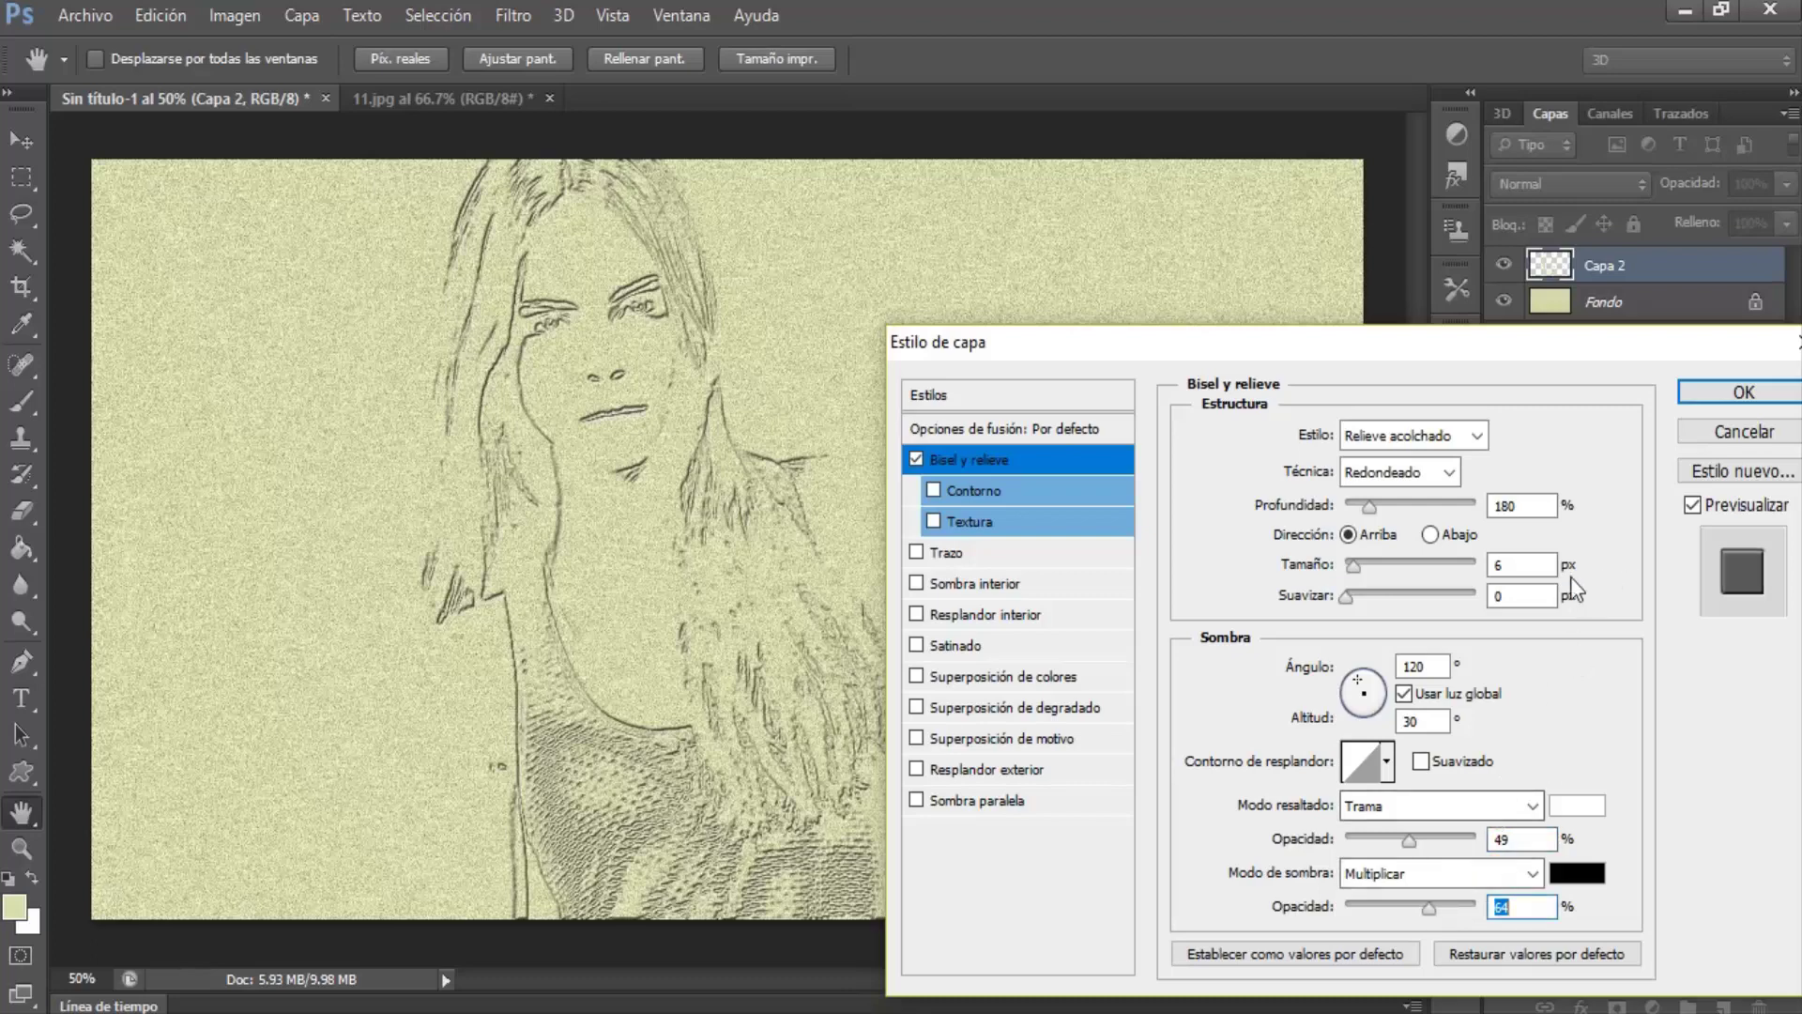
pyautogui.moveTo(1406, 843); pyautogui.dragTo(1416, 843)
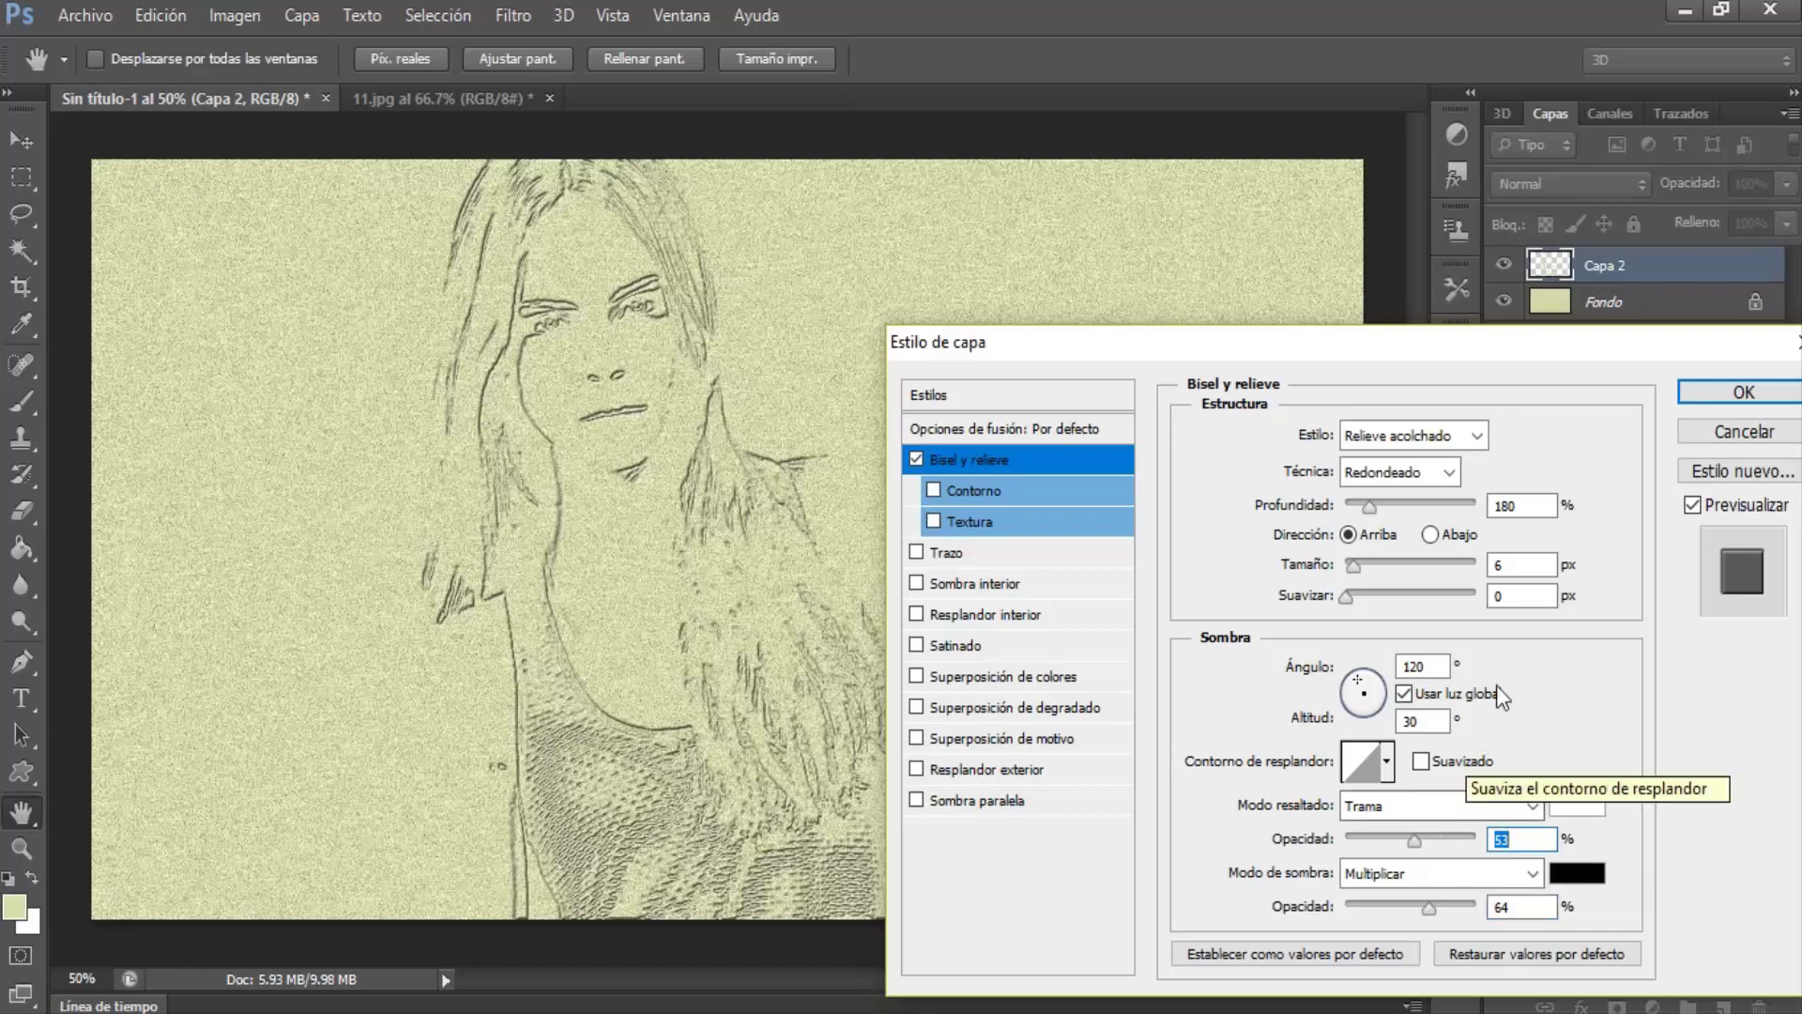
pyautogui.click(1703, 387)
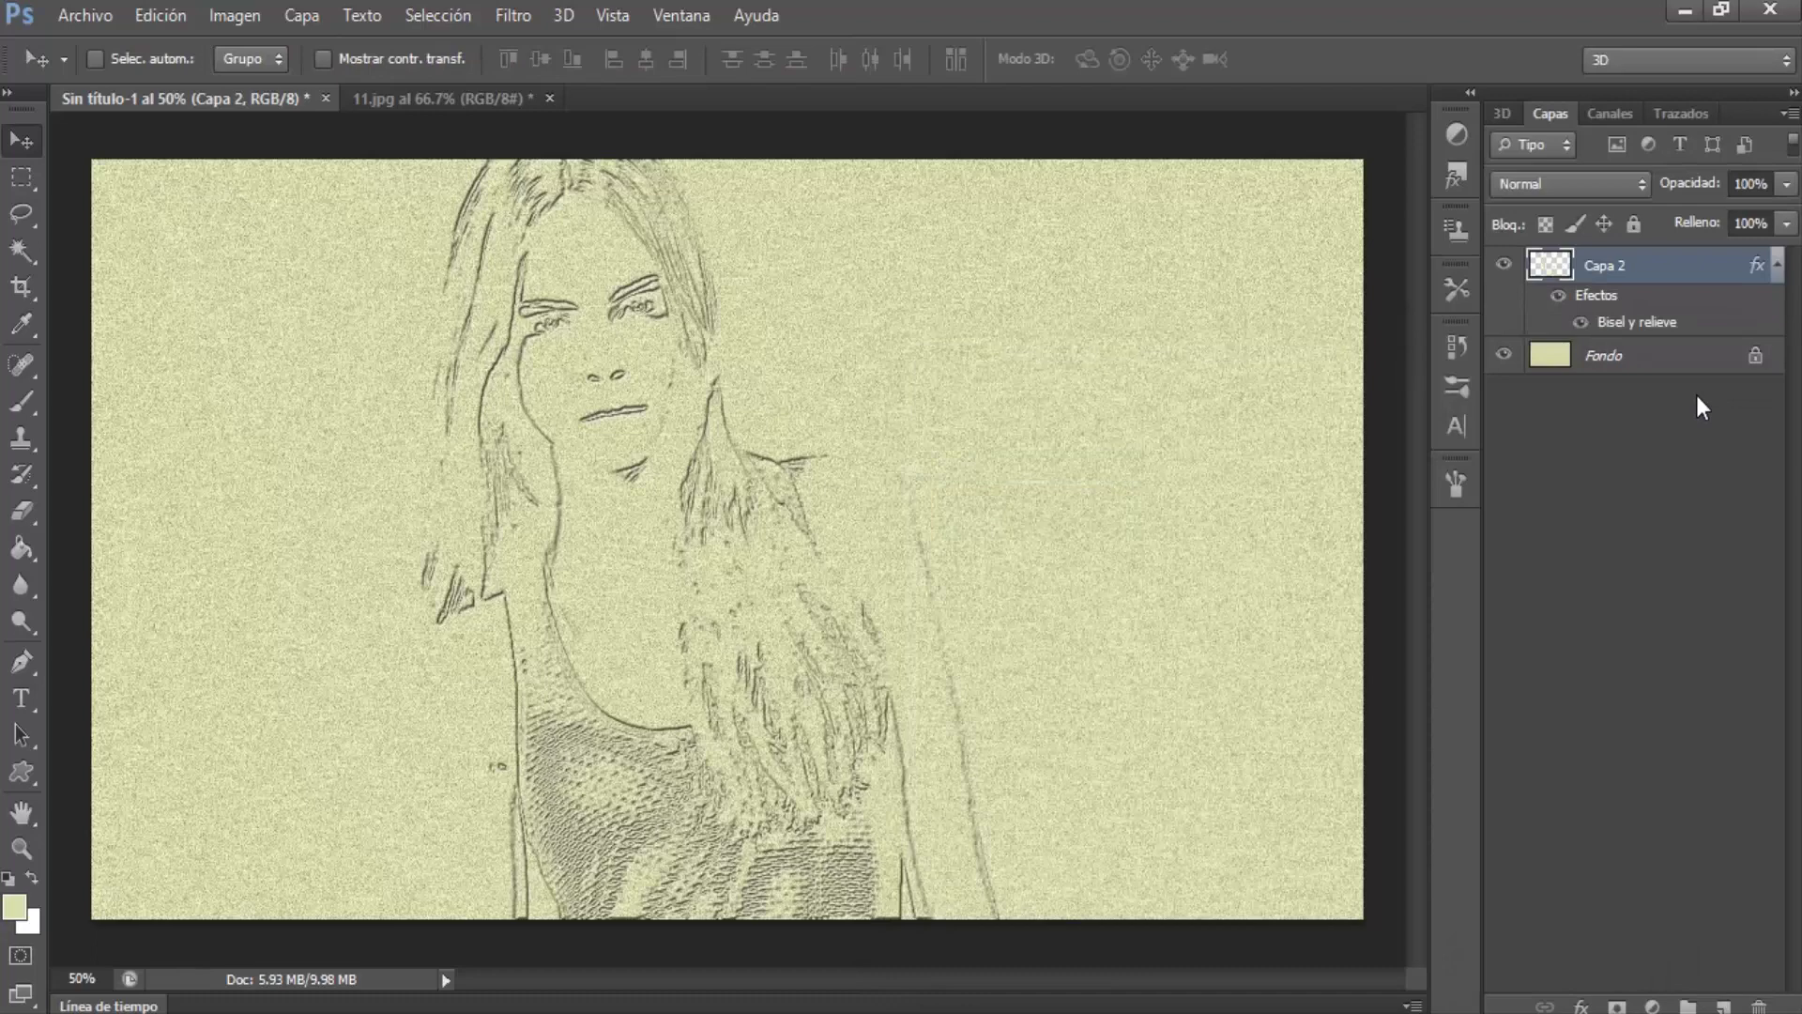
# Duplicate Capa 2 as Capa 2 copia, blended with Subexposición lineal at 15% opacity
pyautogui.click(1779, 267)
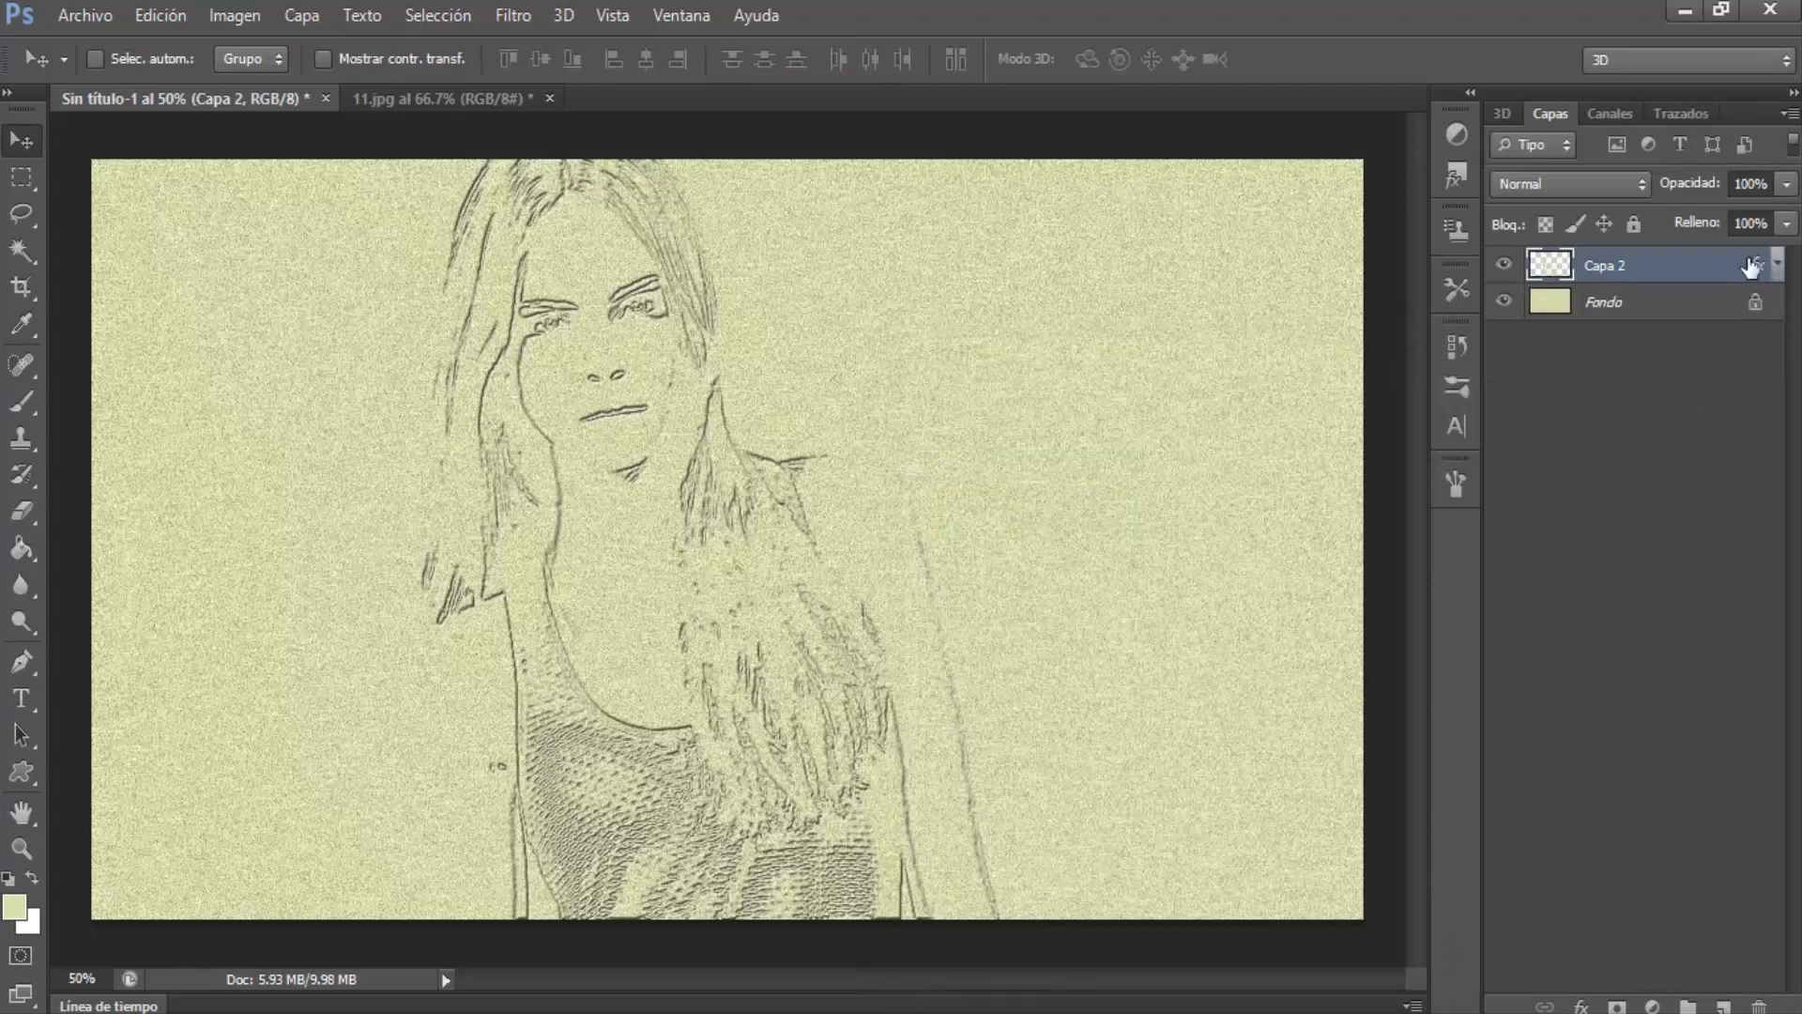
pyautogui.moveTo(1681, 267); pyautogui.dragTo(1721, 1007)
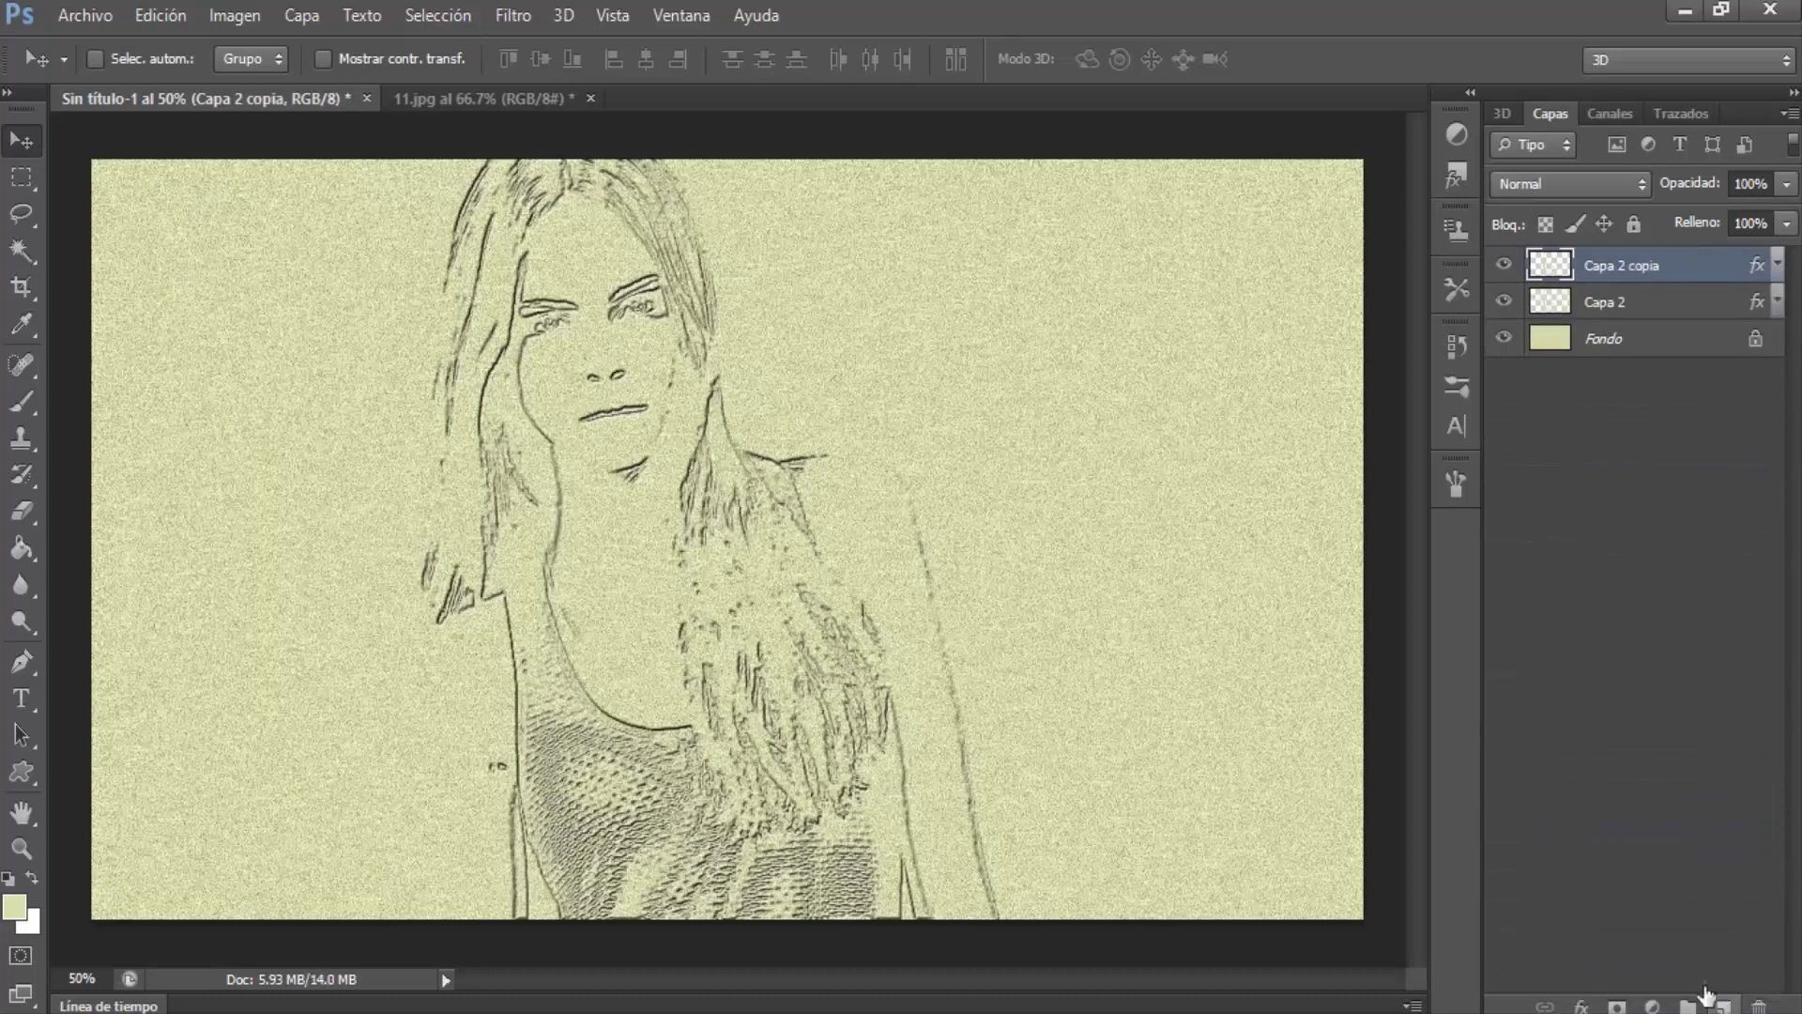
pyautogui.click(1570, 187)
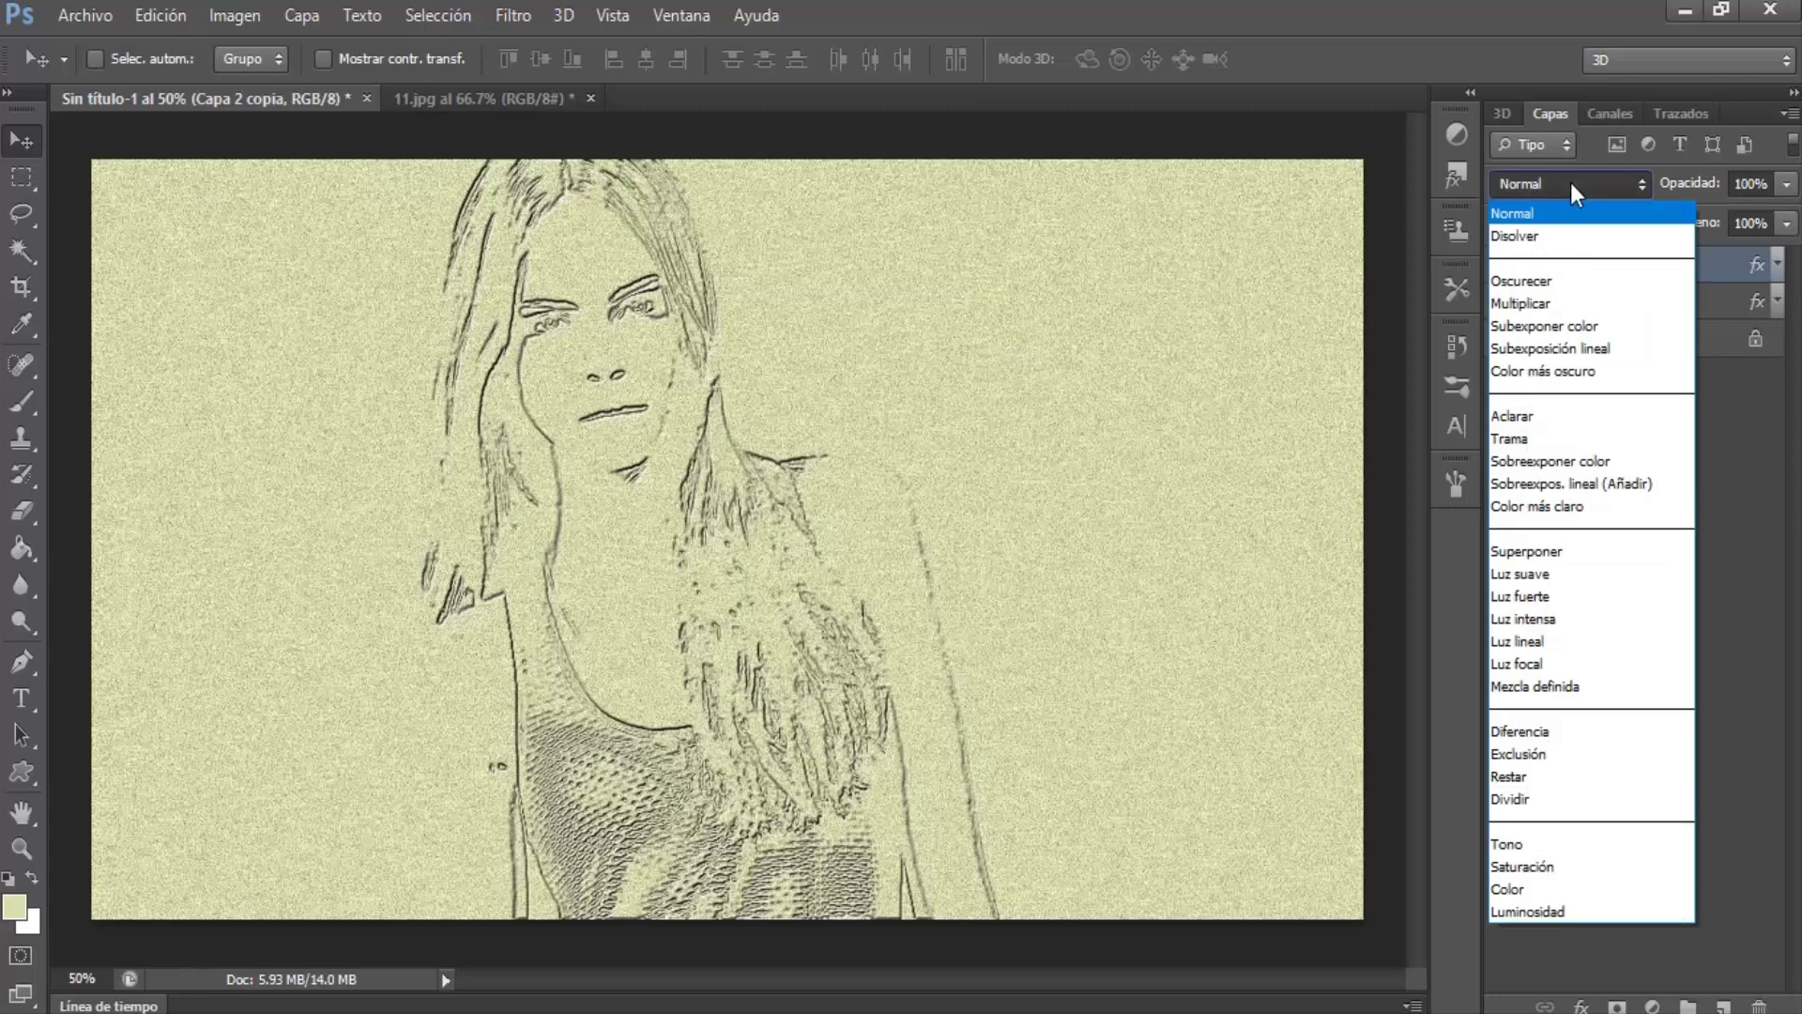
pyautogui.click(1529, 347)
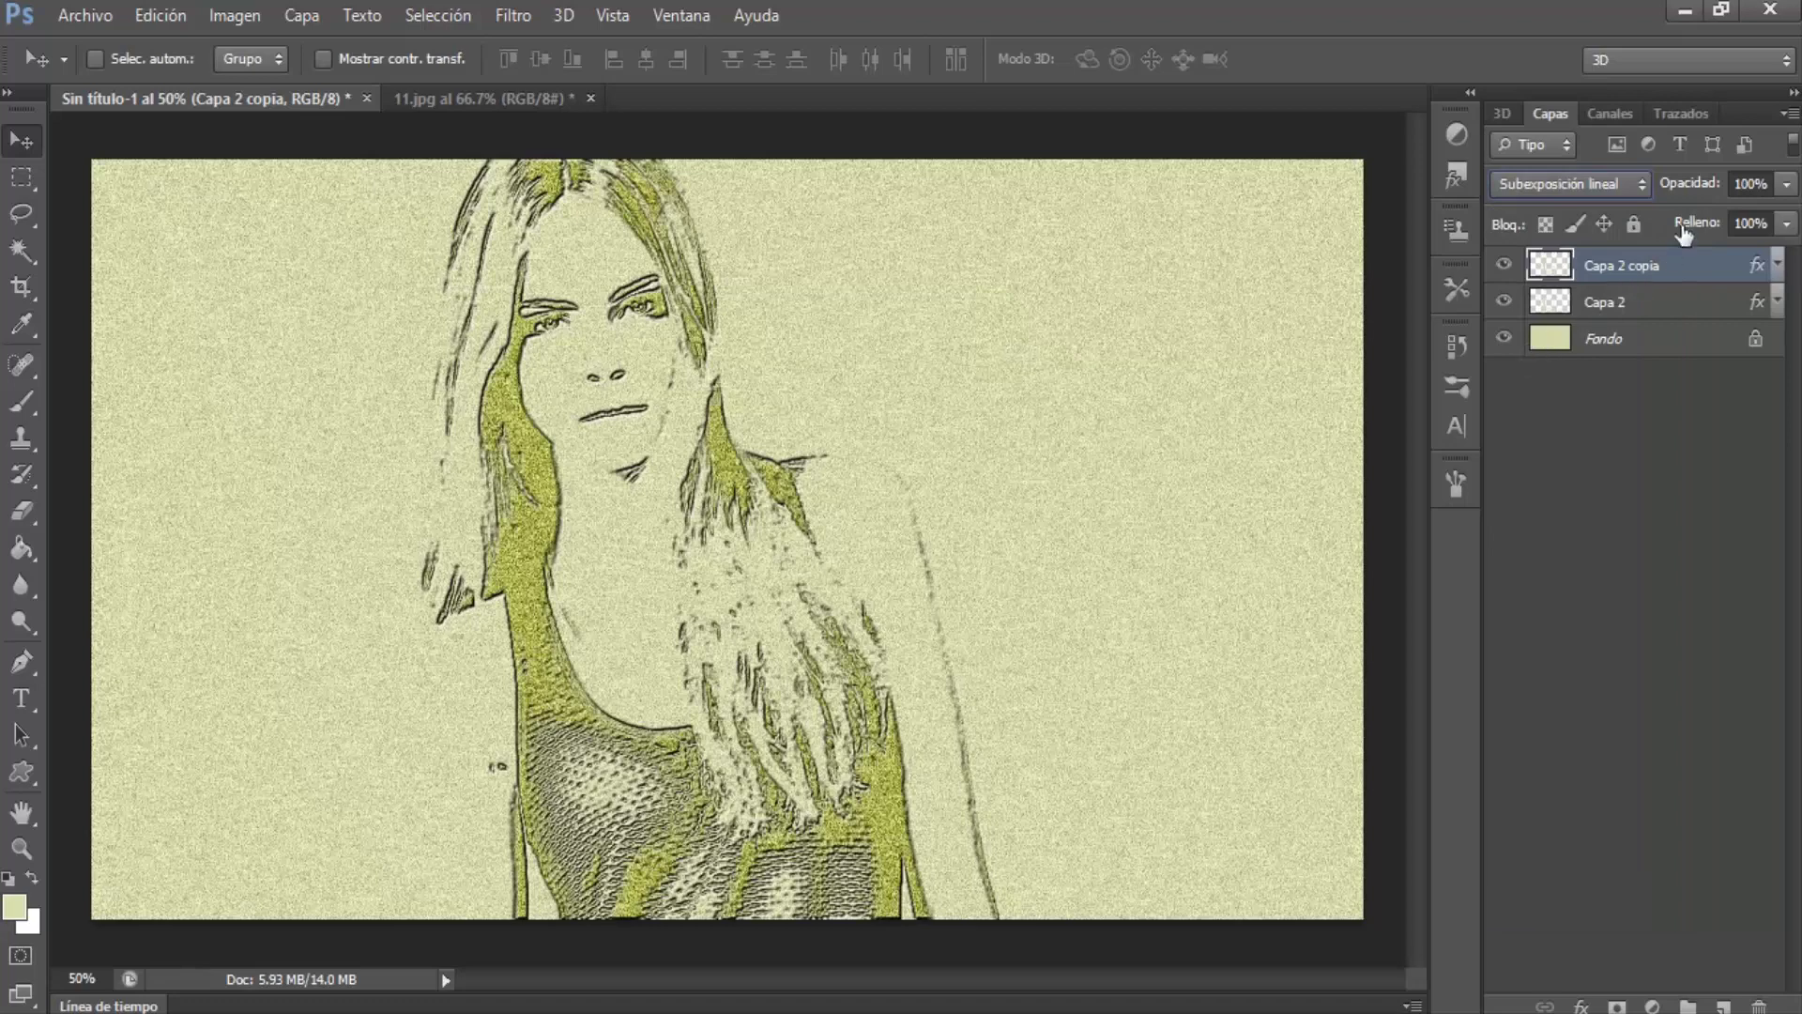
pyautogui.moveTo(1708, 178); pyautogui.dragTo(1575, 220)
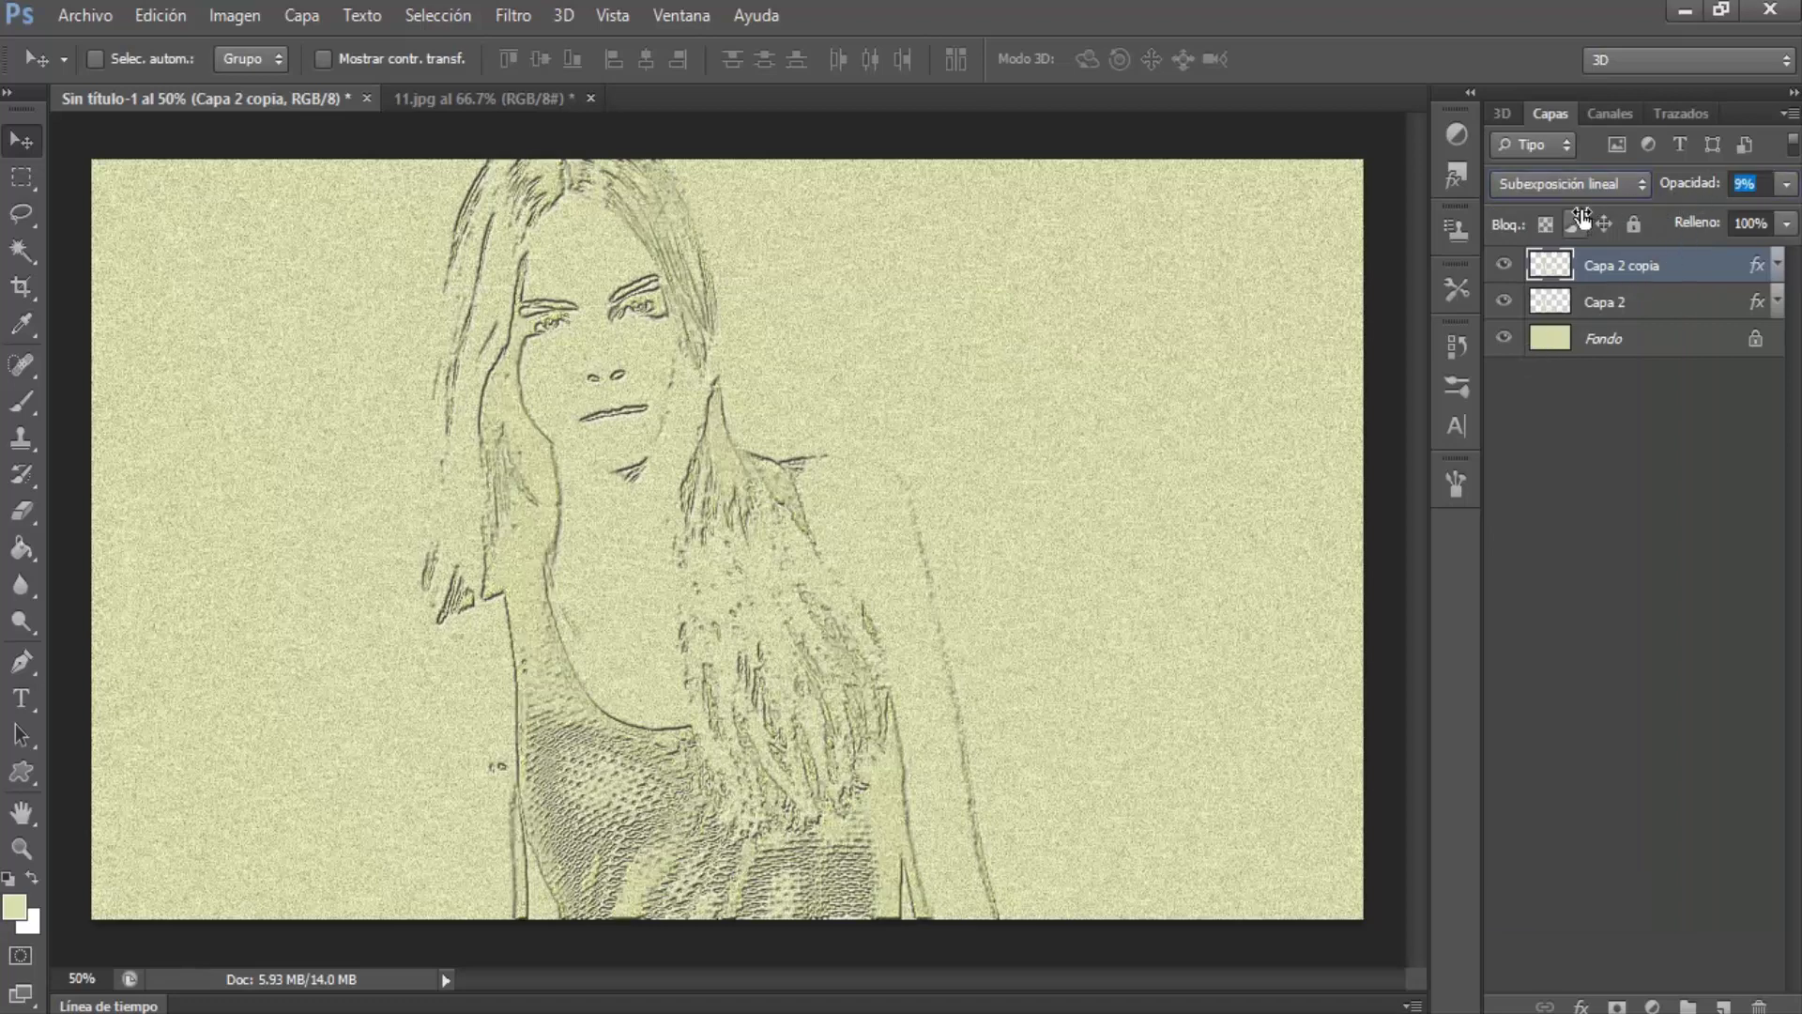
pyautogui.click(1757, 184)
pyautogui.write('15')
pyautogui.press('Return')
# Type black 'Ps' text in Bradley Hand ITC near the top of the canvas
pyautogui.click(25, 700)
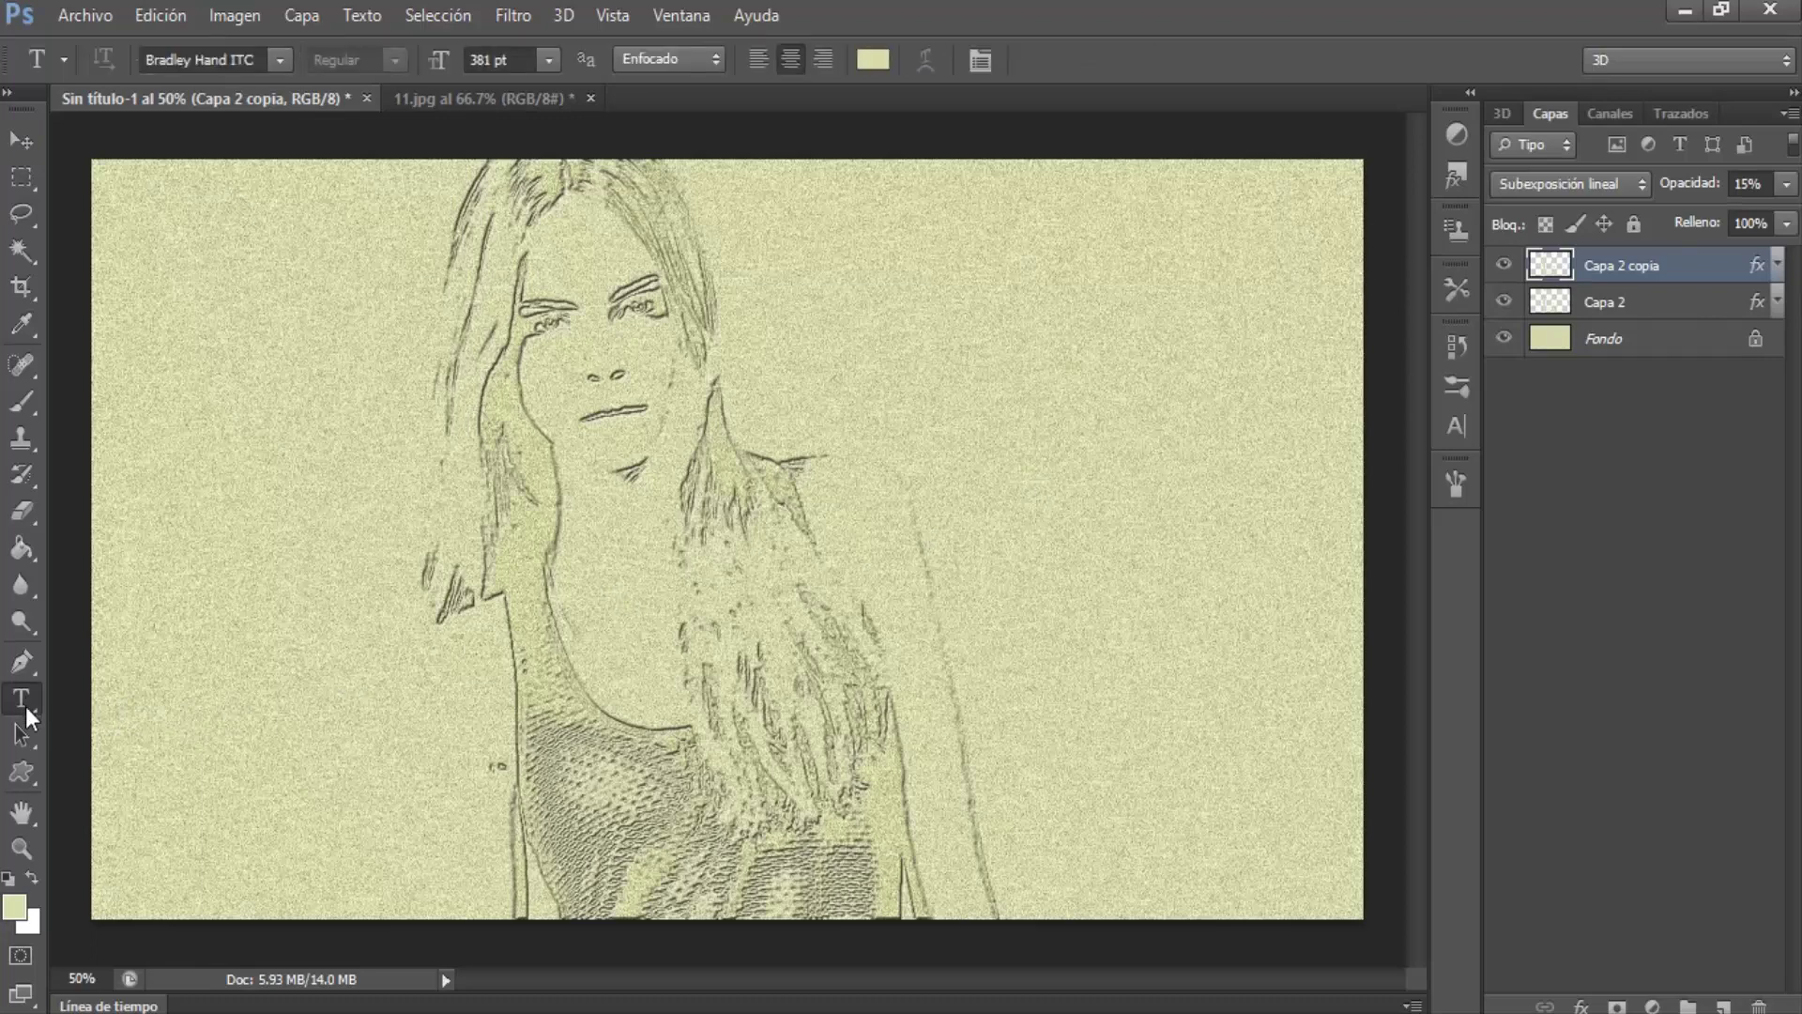
pyautogui.click(281, 61)
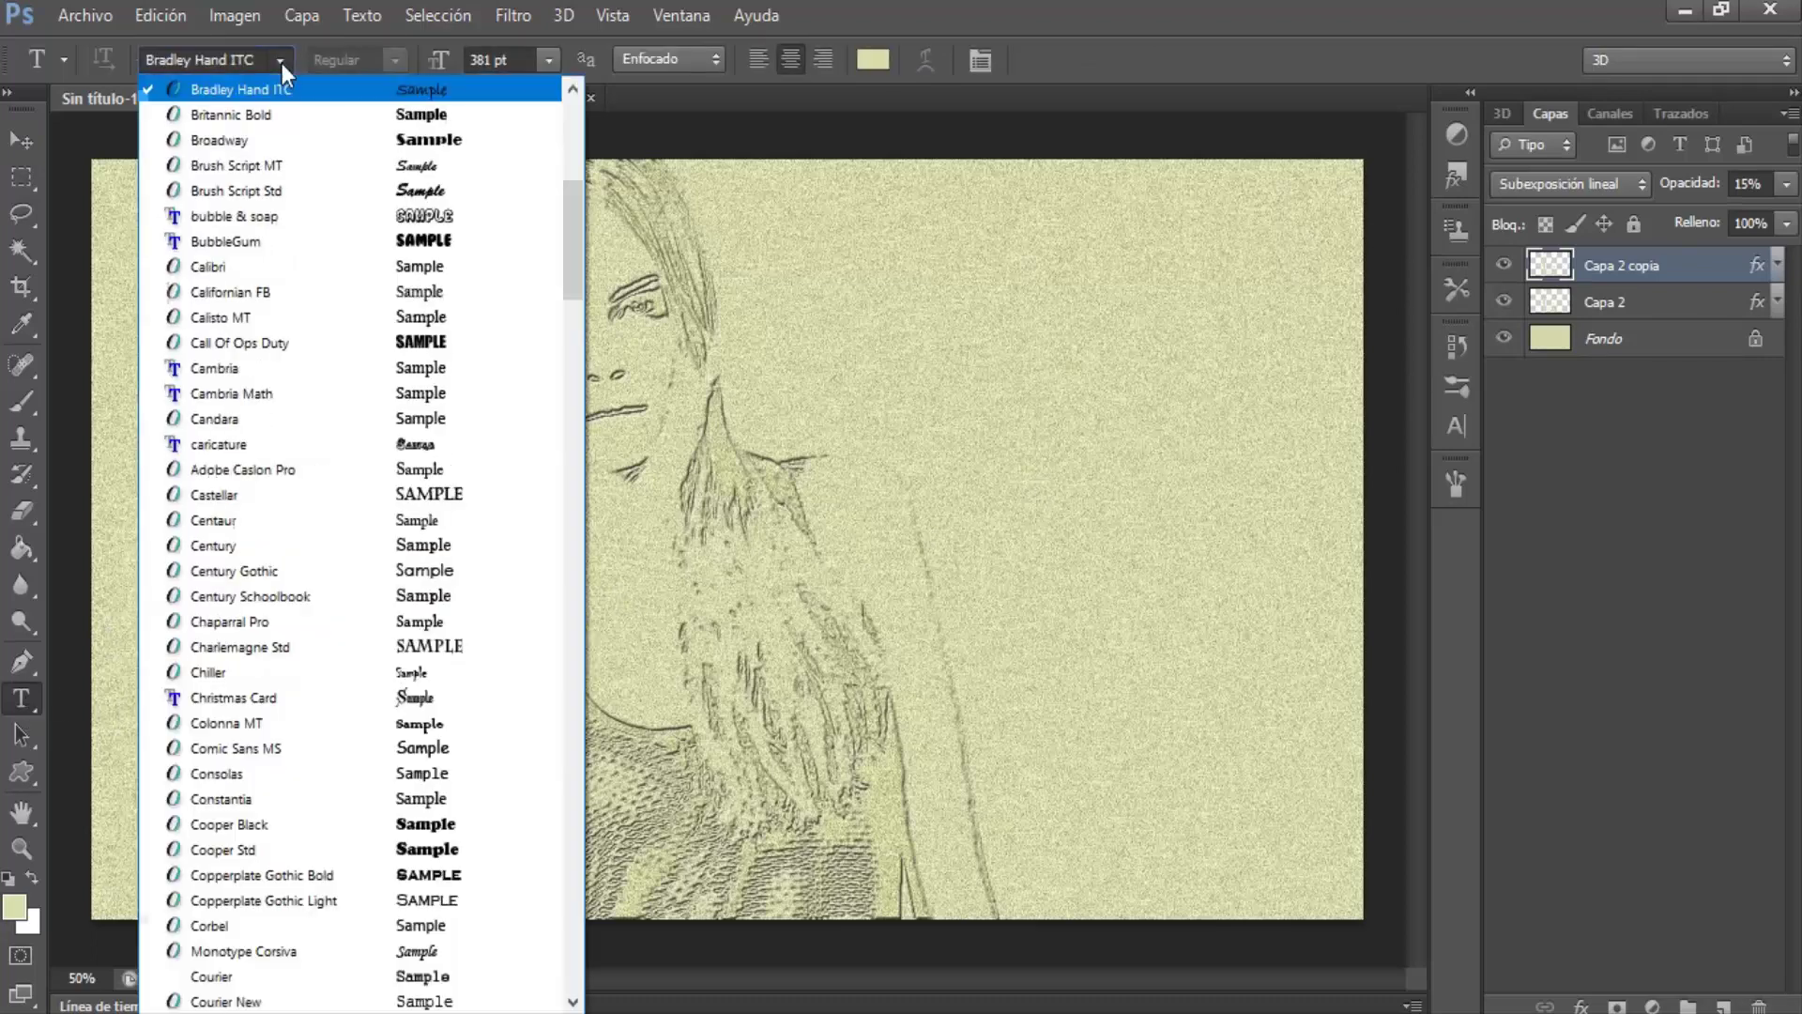
pyautogui.click(239, 89)
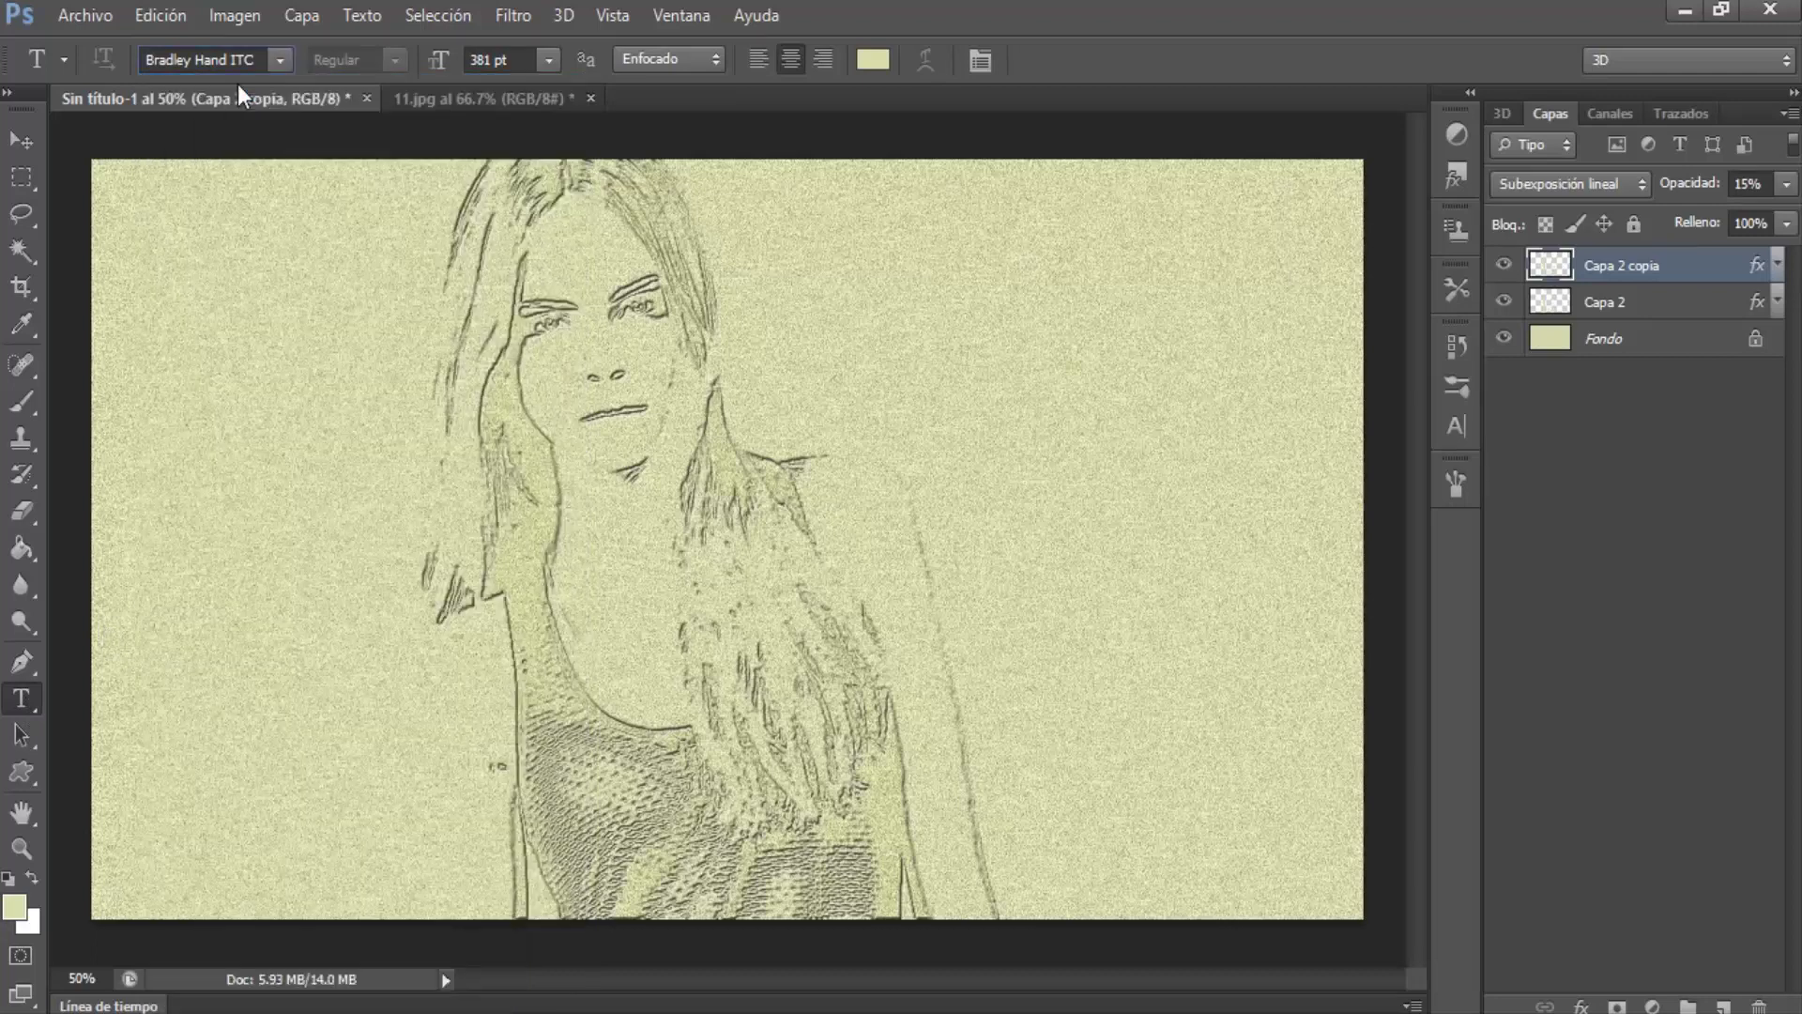
pyautogui.click(10, 879)
pyautogui.click(806, 355)
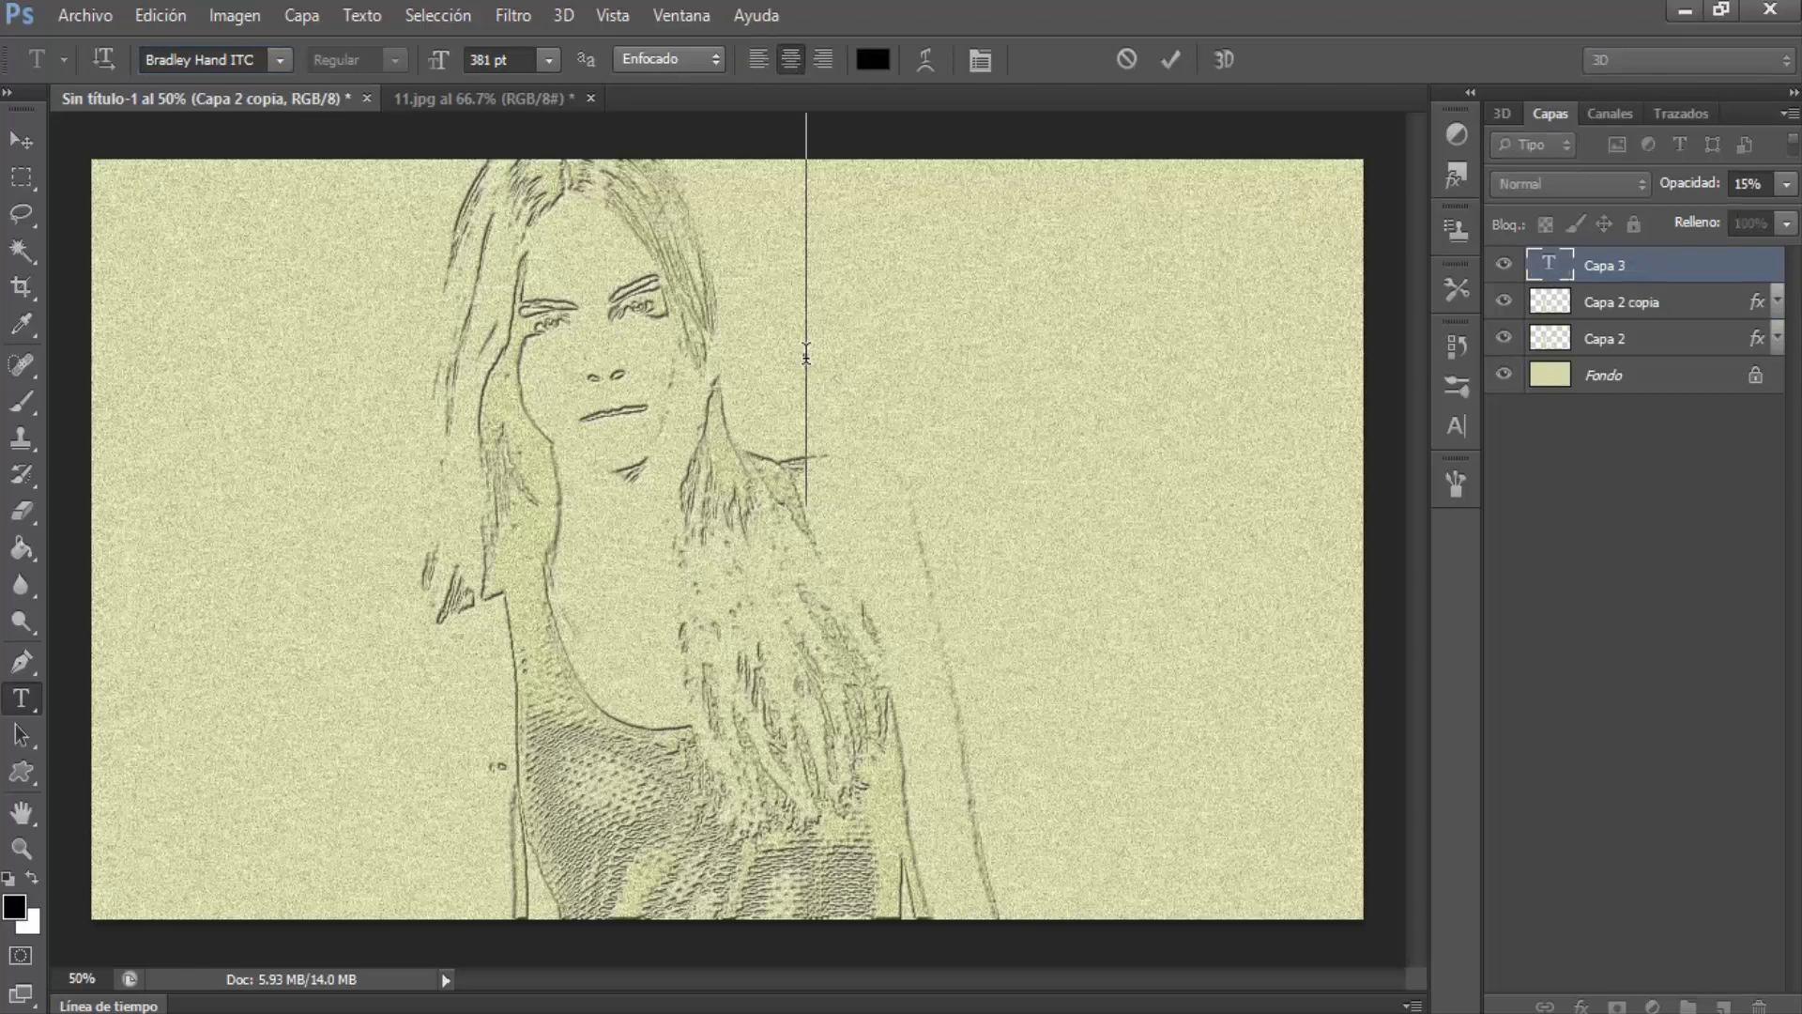
pyautogui.write('P')
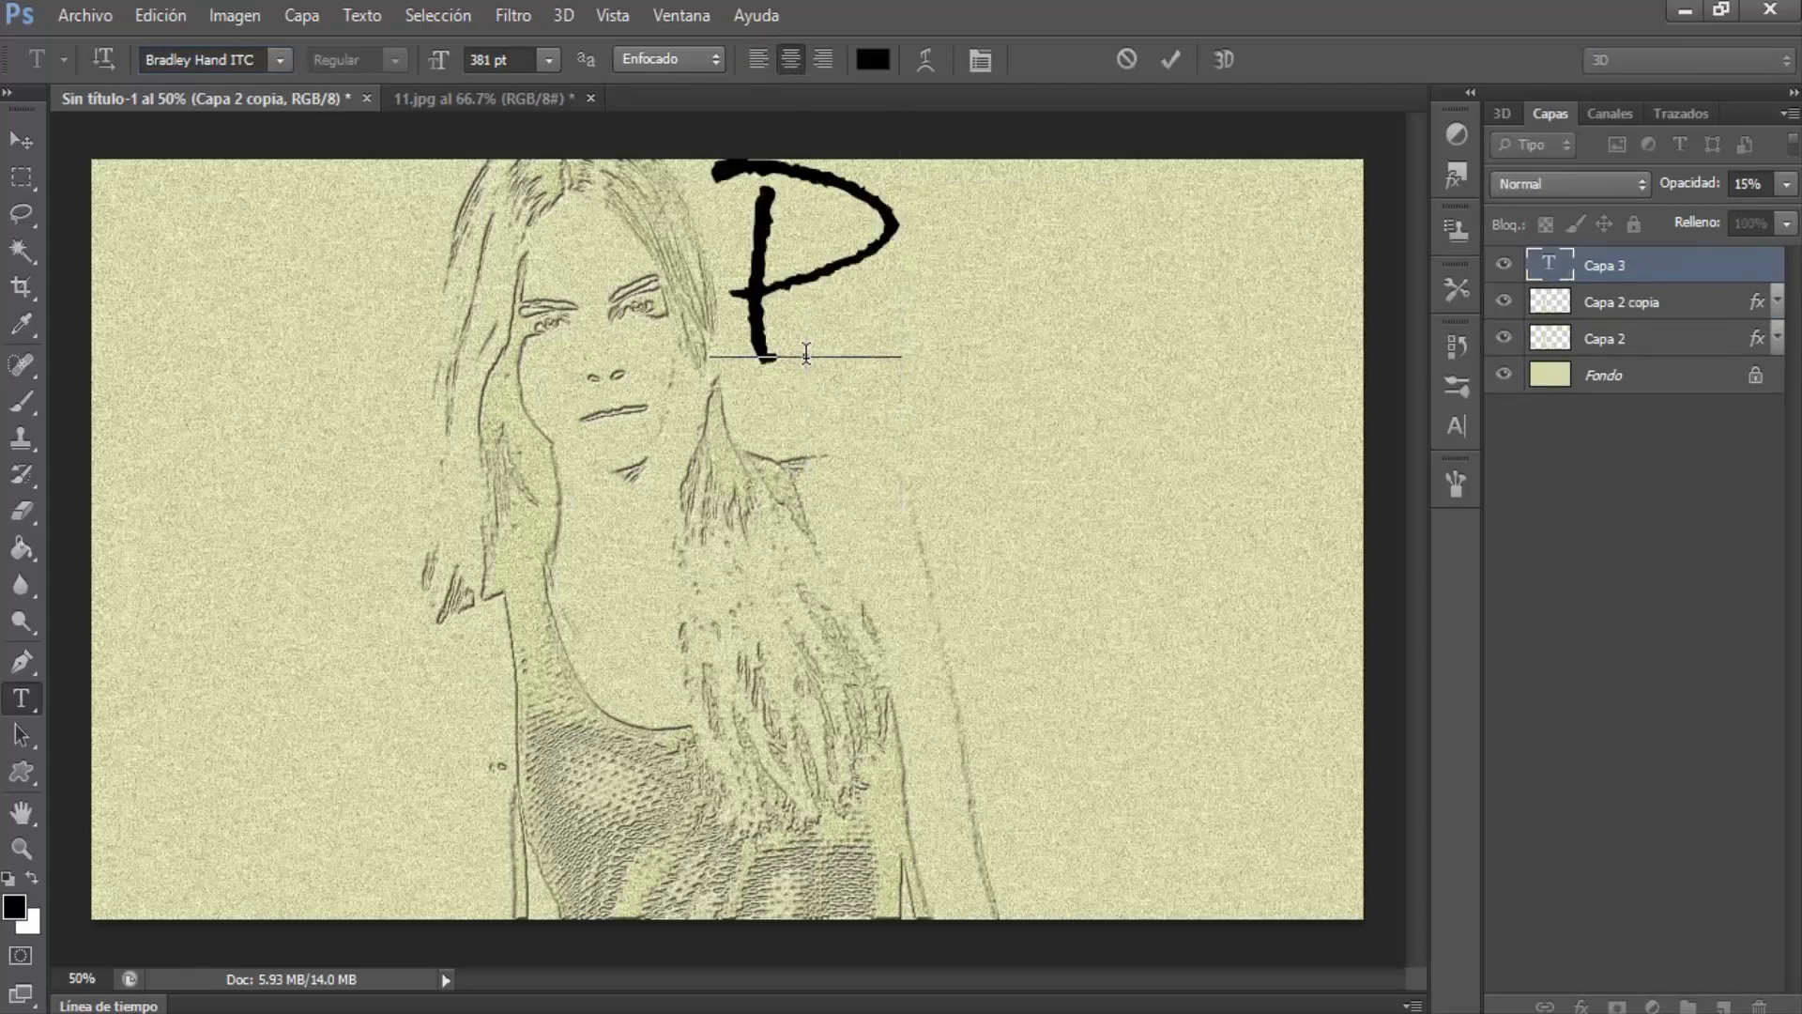
pyautogui.write('s')
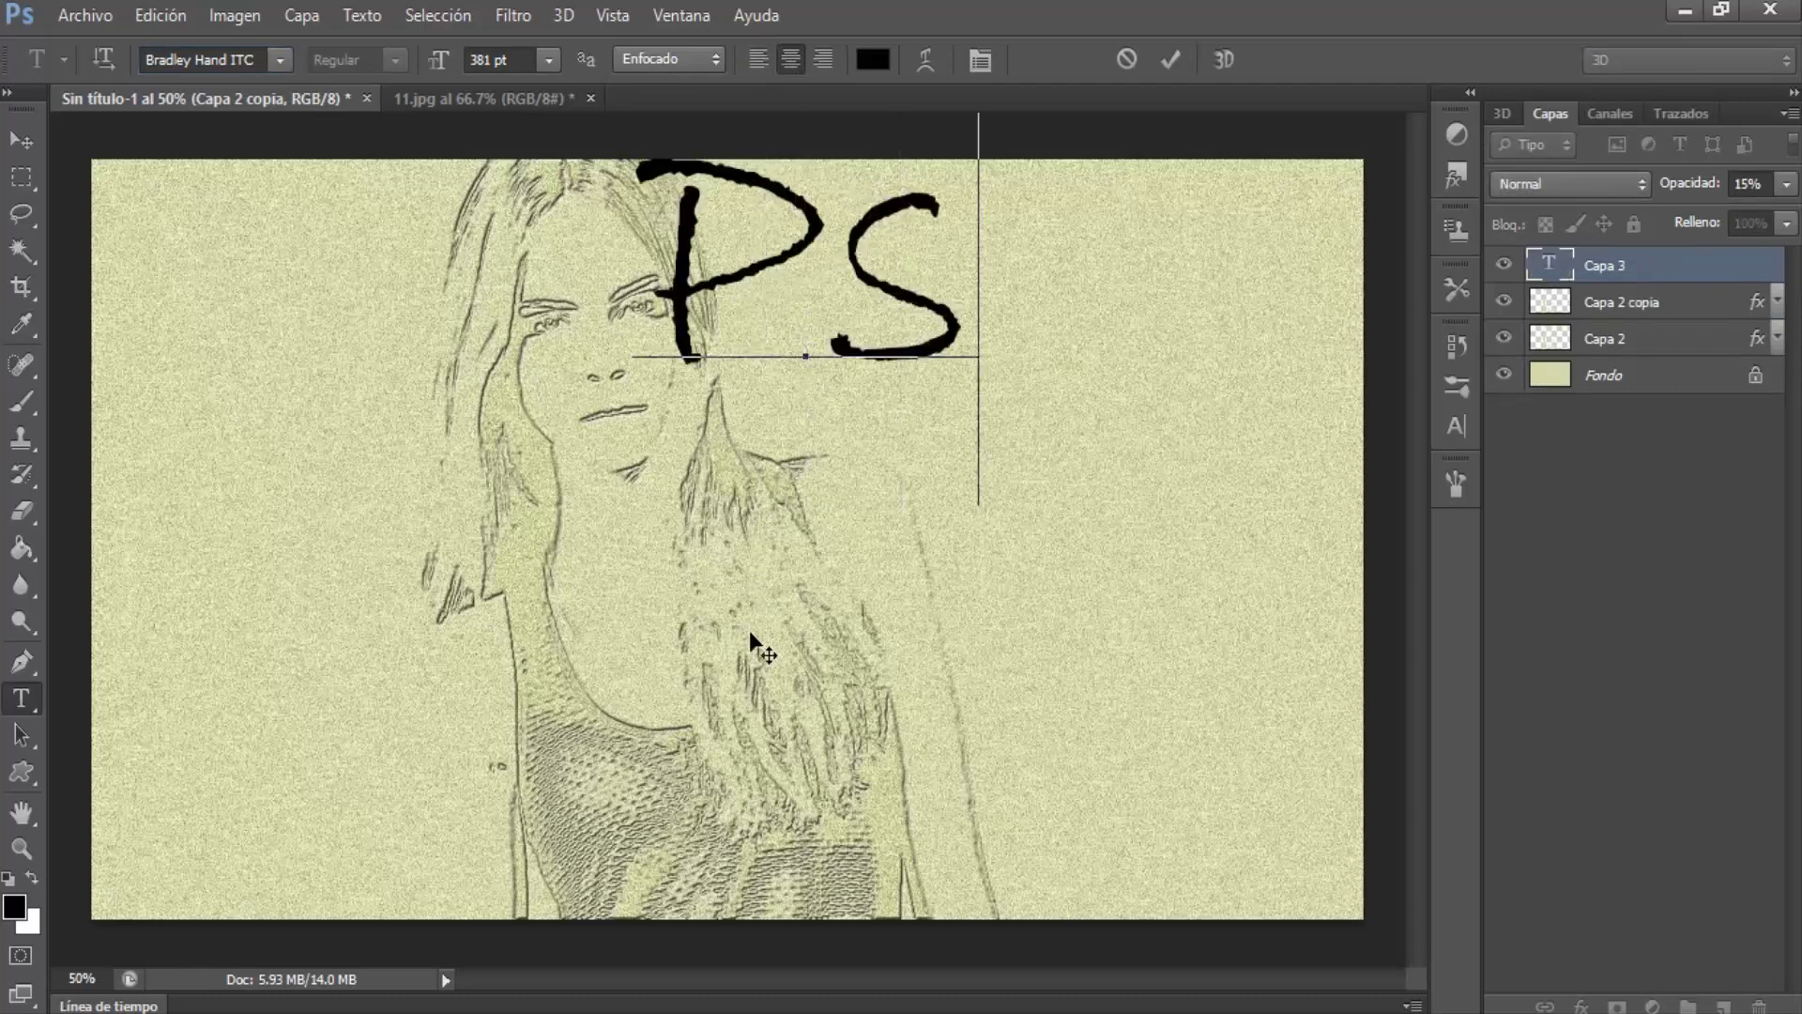
# Move 'Ps' to the upper right, enlarge it to 393 pt, commit, and load its letter selection
pyautogui.moveTo(932, 675); pyautogui.dragTo(1017, 709)
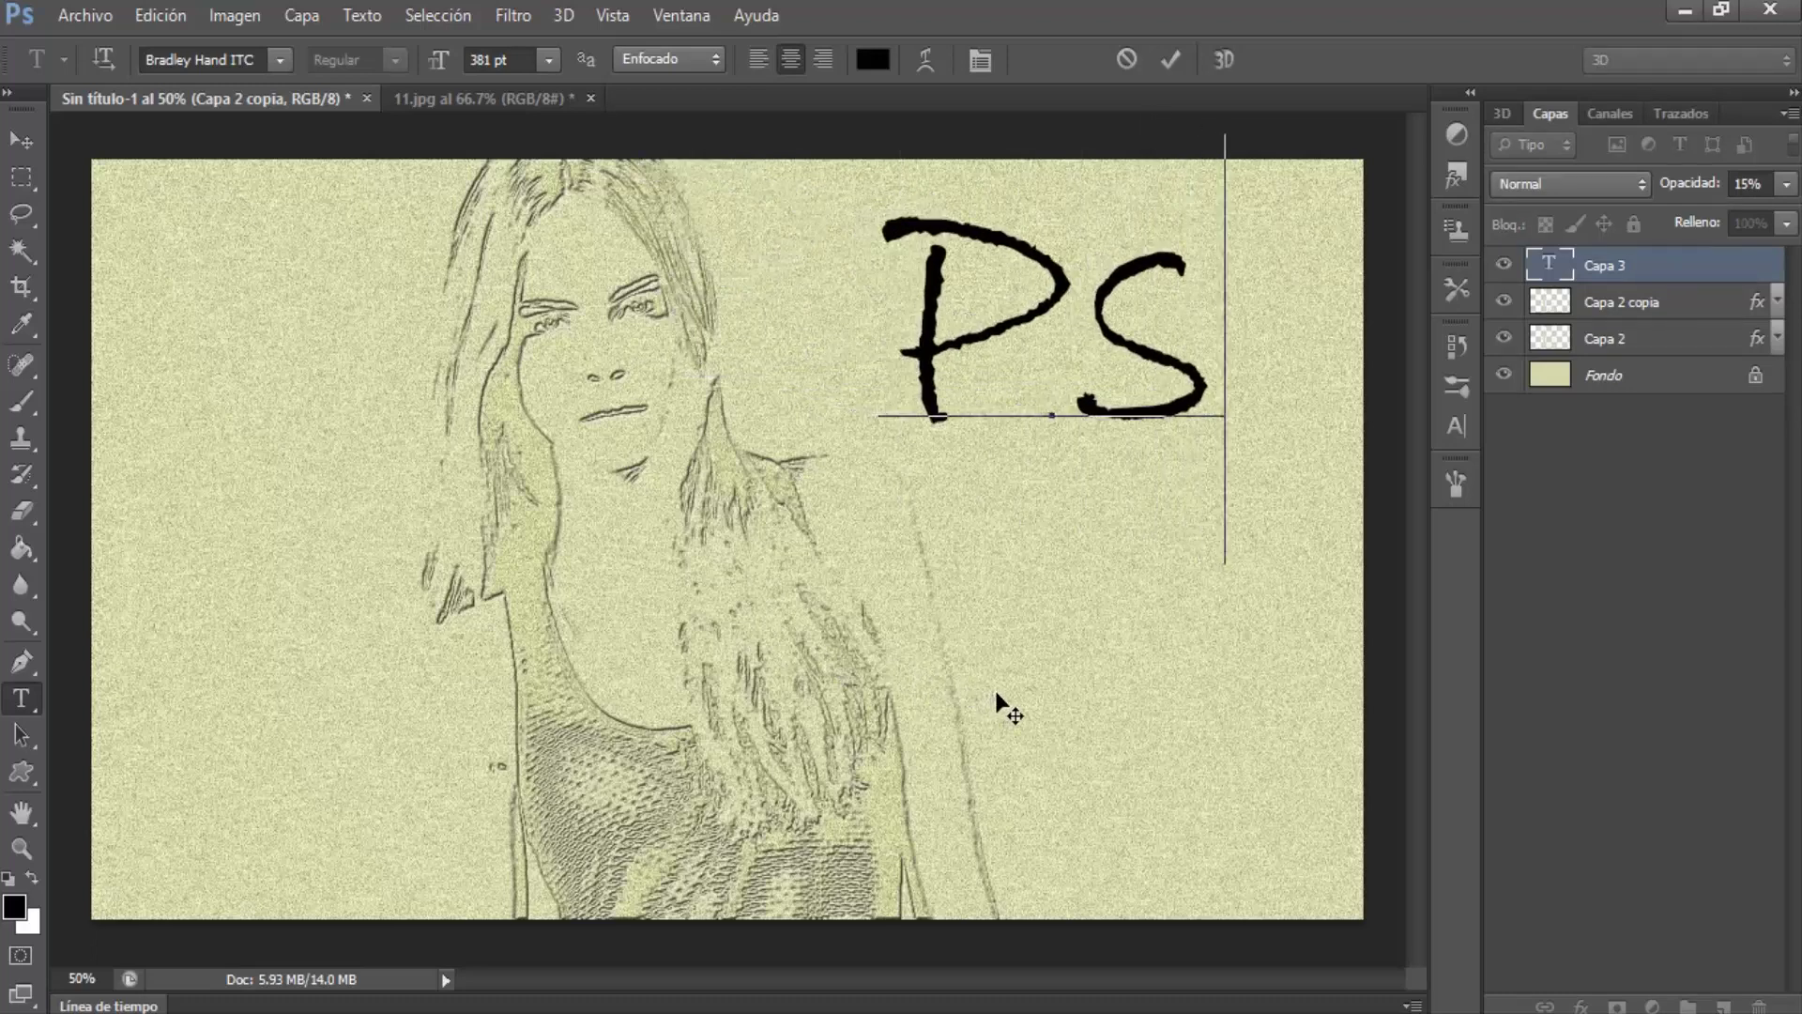
pyautogui.hotkey('shift', 'Left')
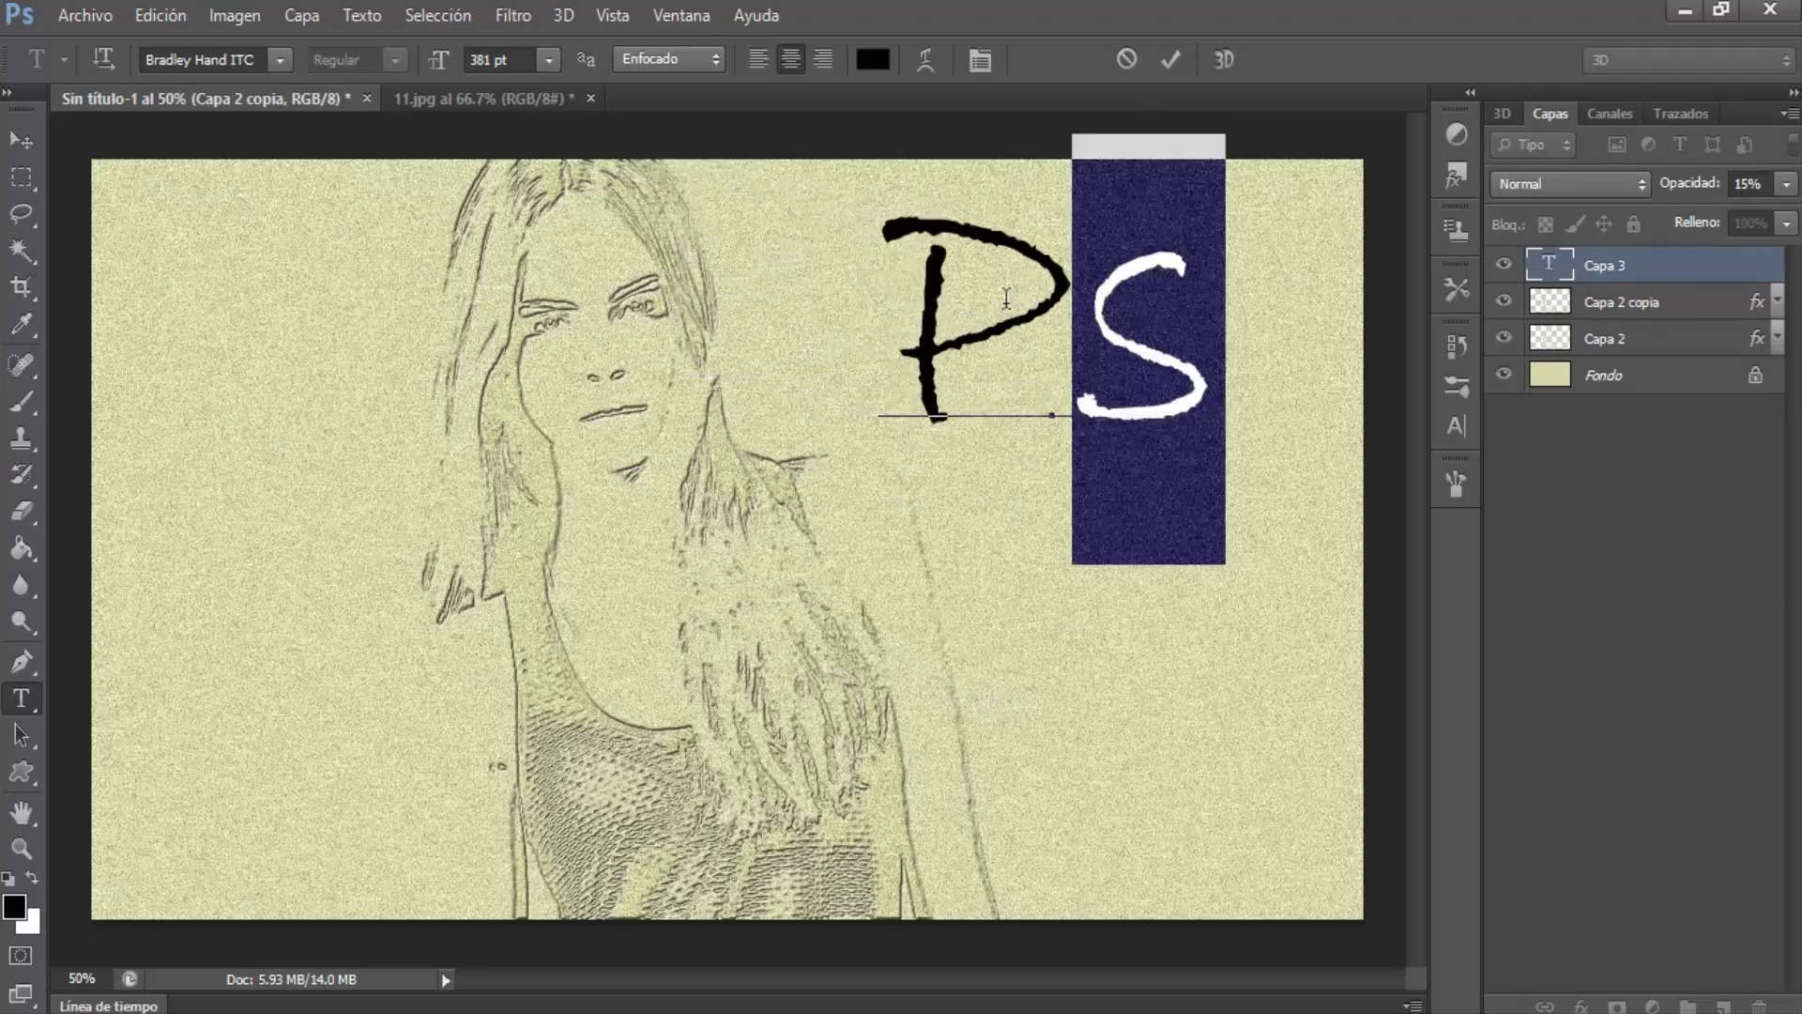
pyautogui.hotkey('shift', 'Left')
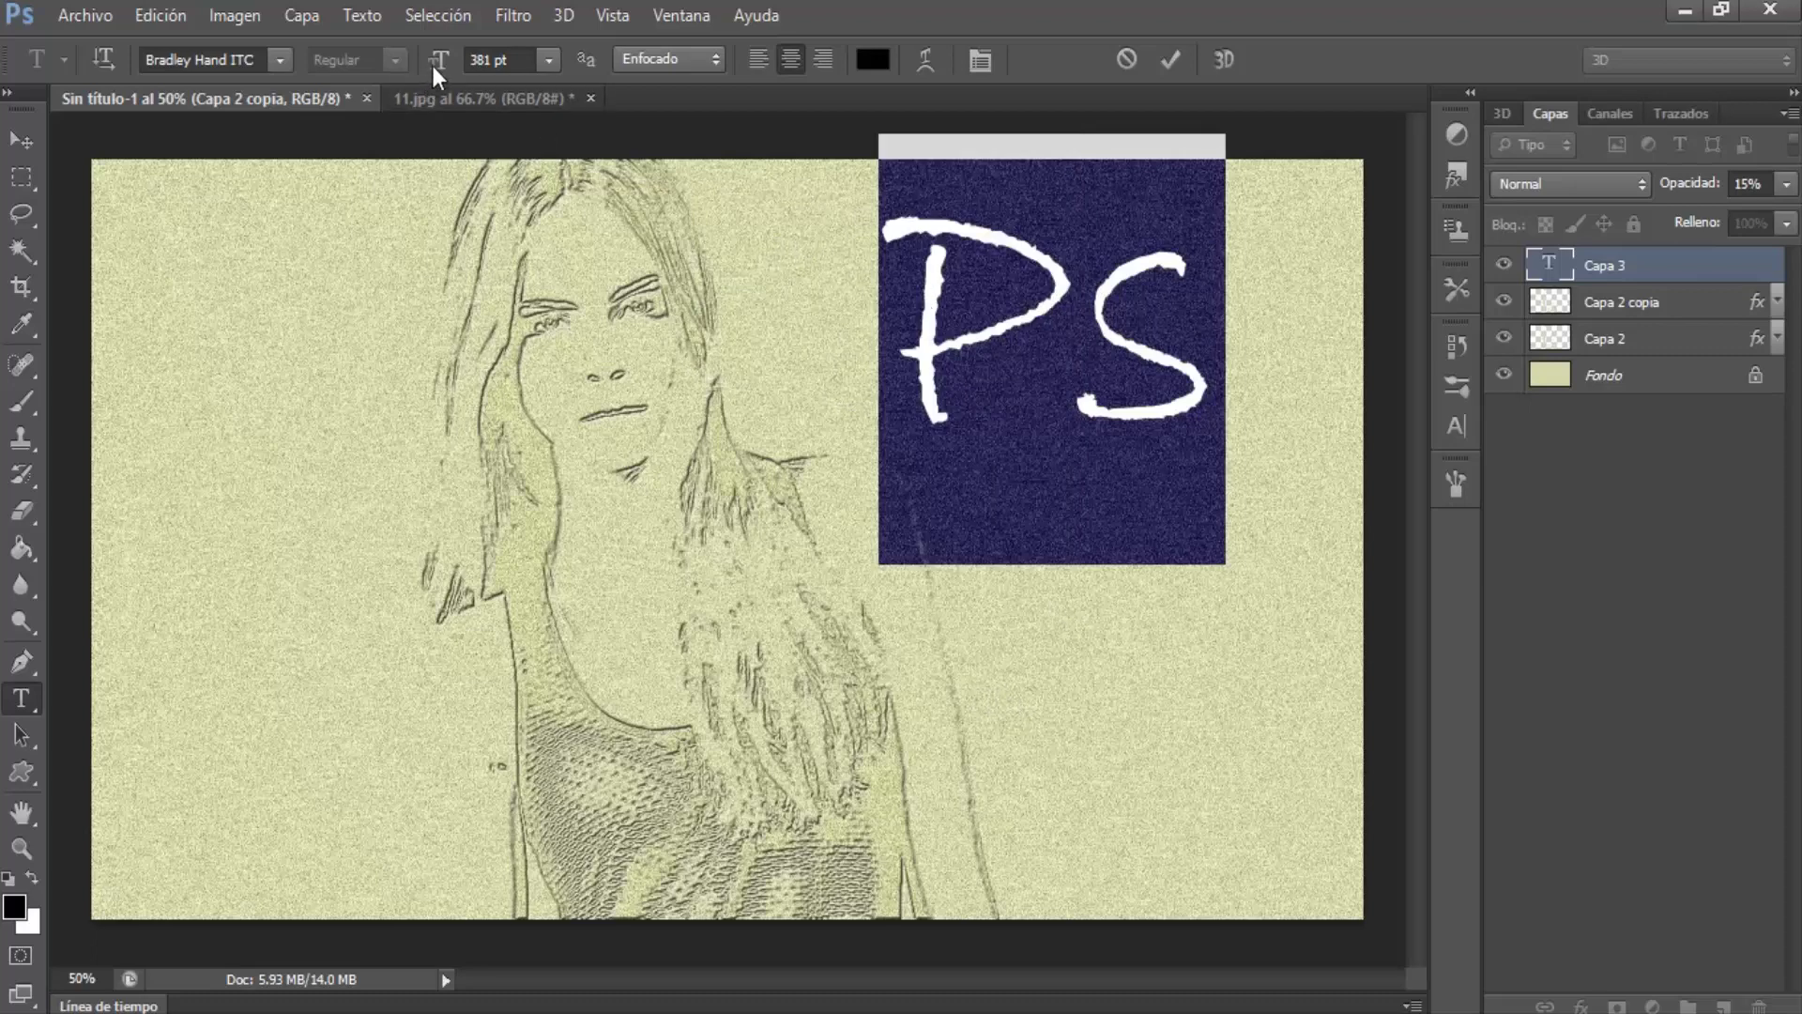
pyautogui.moveTo(434, 62); pyautogui.dragTo(450, 79)
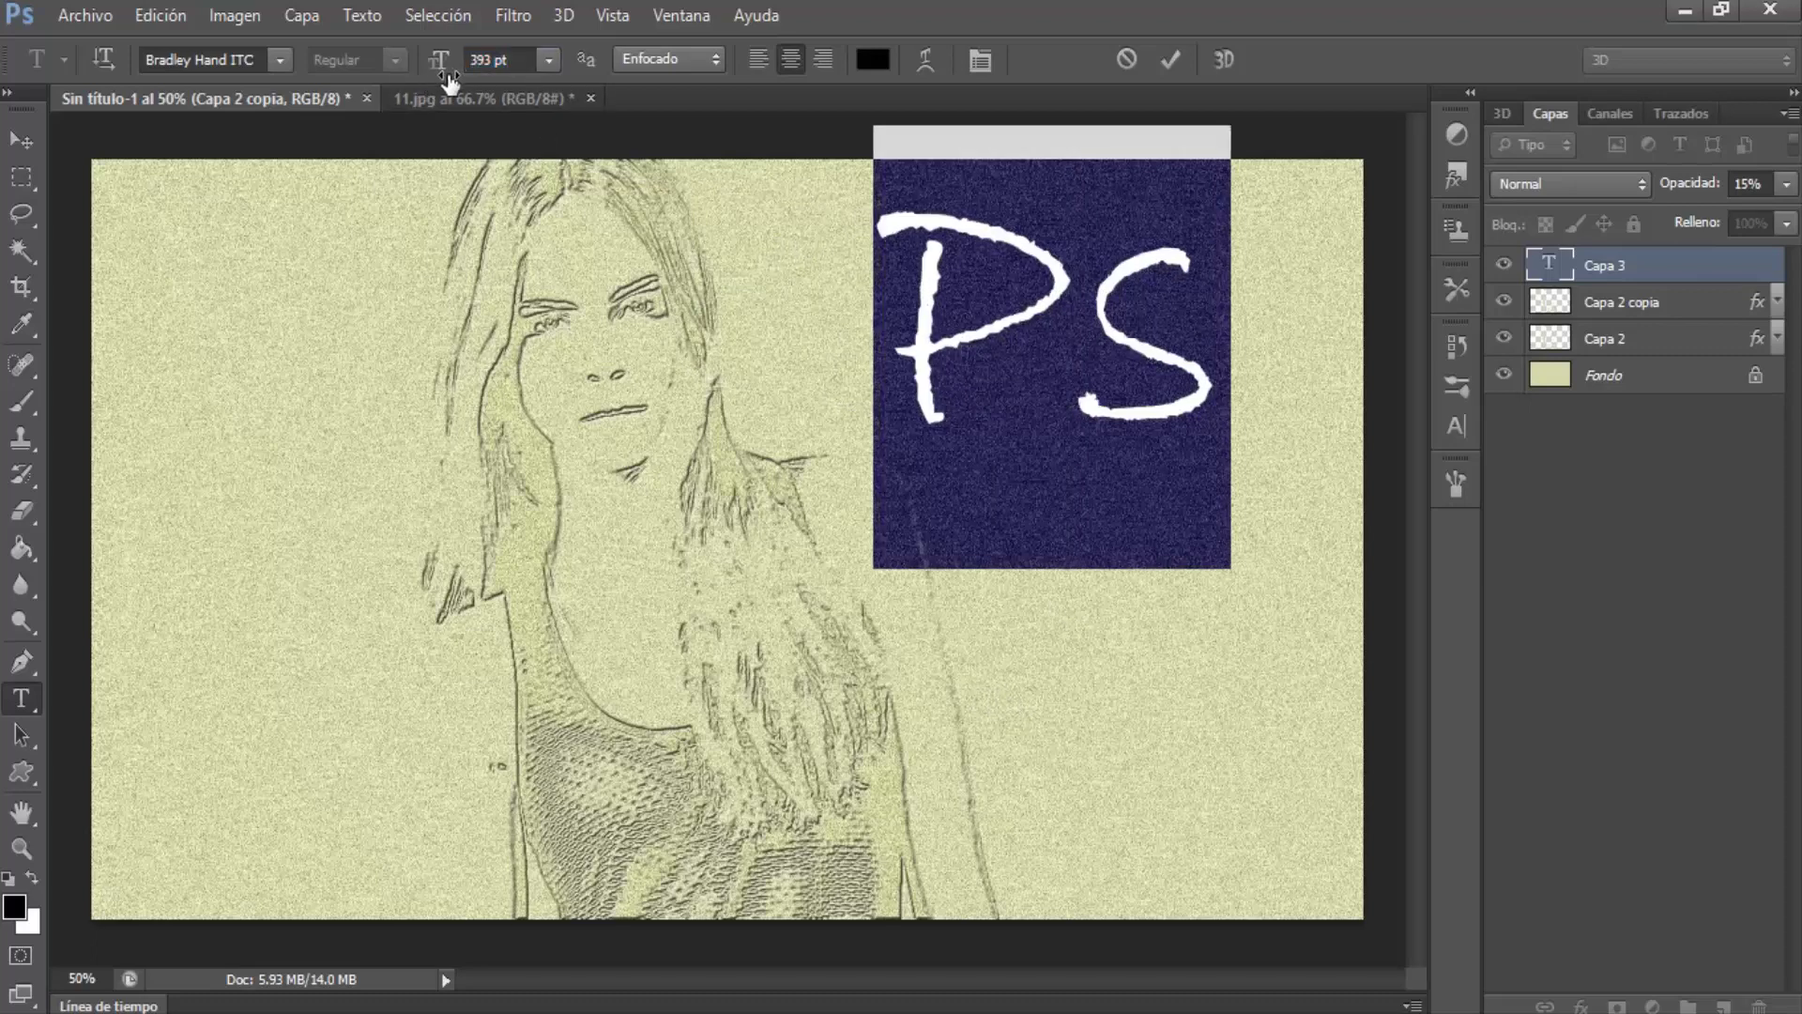
pyautogui.click(1165, 60)
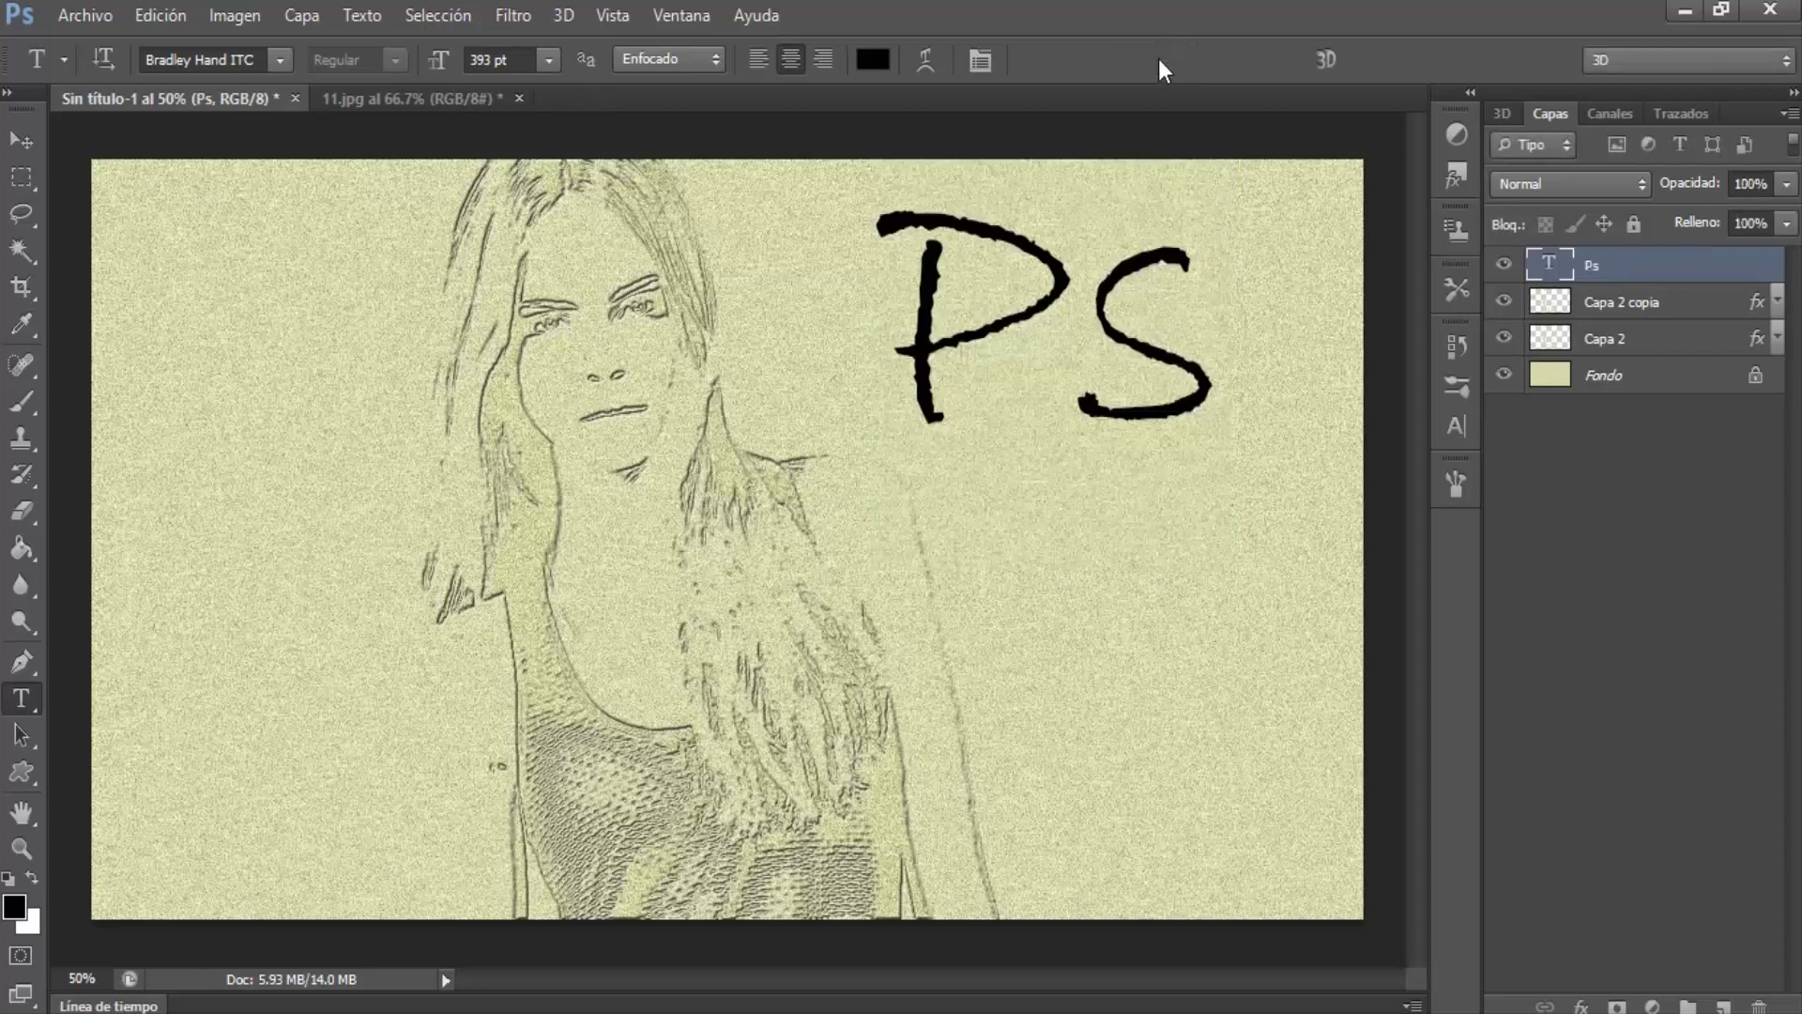
pyautogui.keyDown('ctrl'); pyautogui.click(1549, 267); pyautogui.keyUp('ctrl')
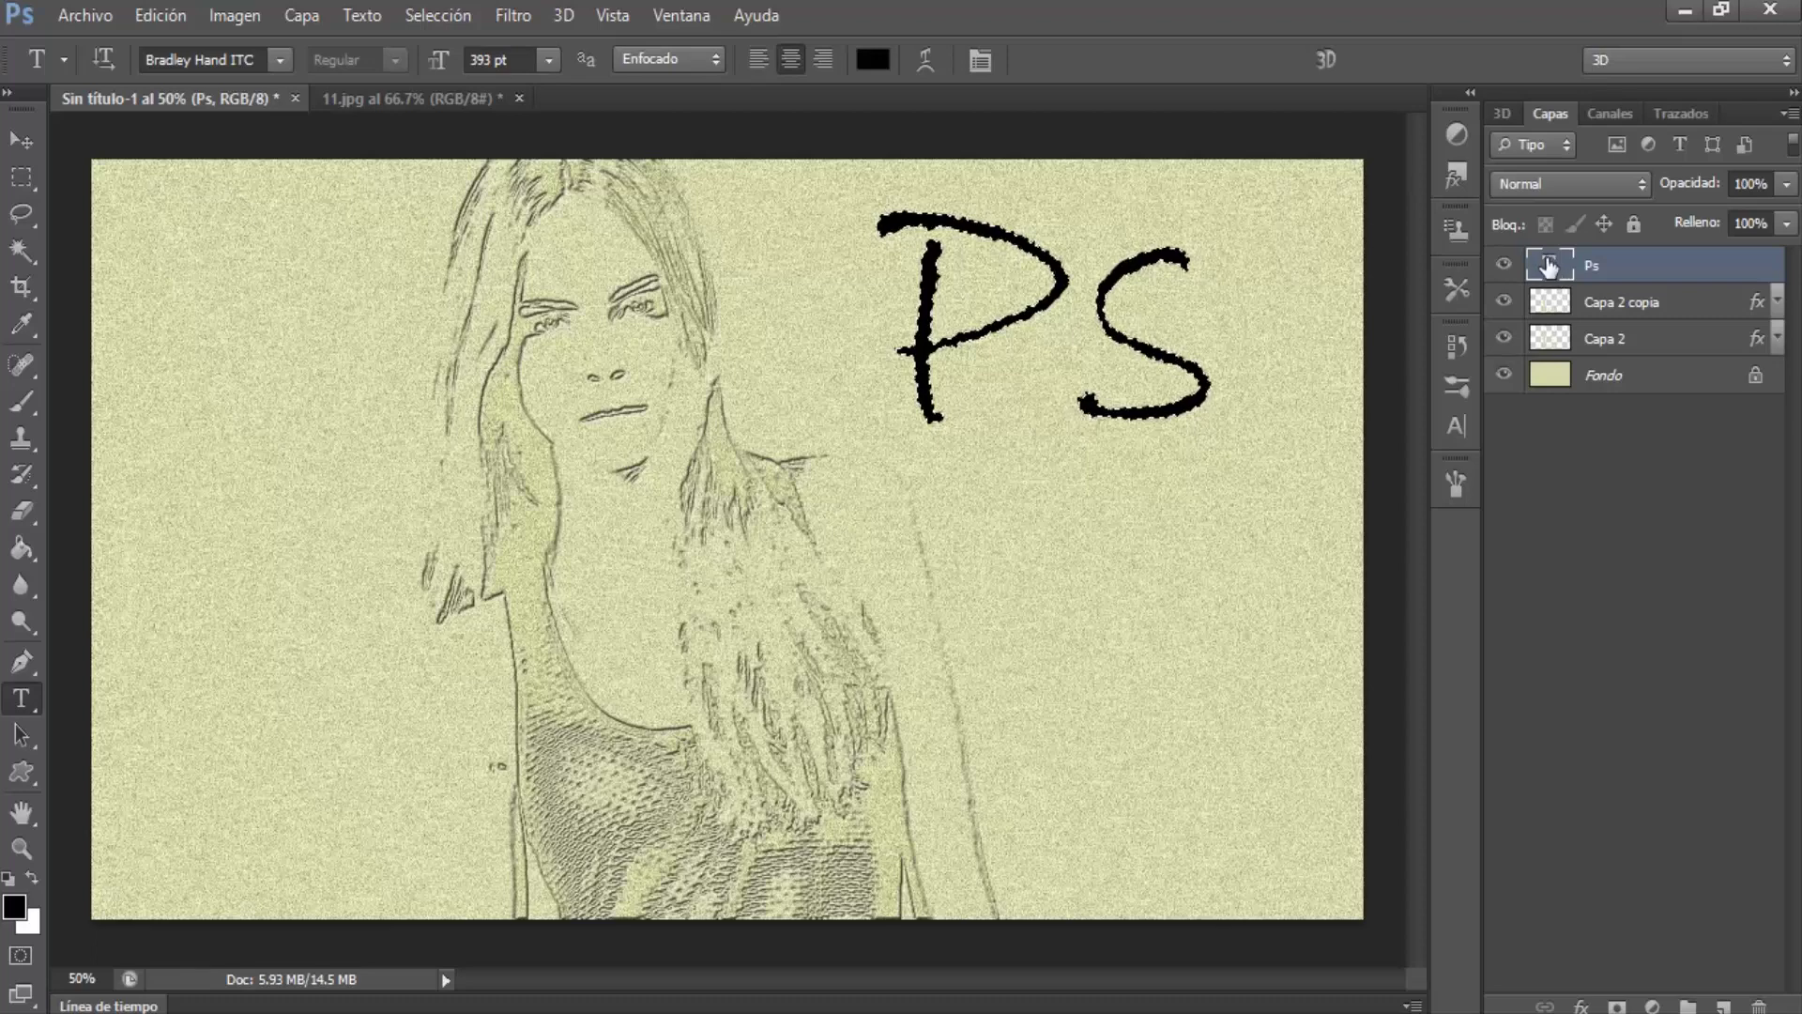
# Copy the Ps-shaped area of Fondo to a new layer and delete the Ps text layer
pyautogui.click(1613, 376)
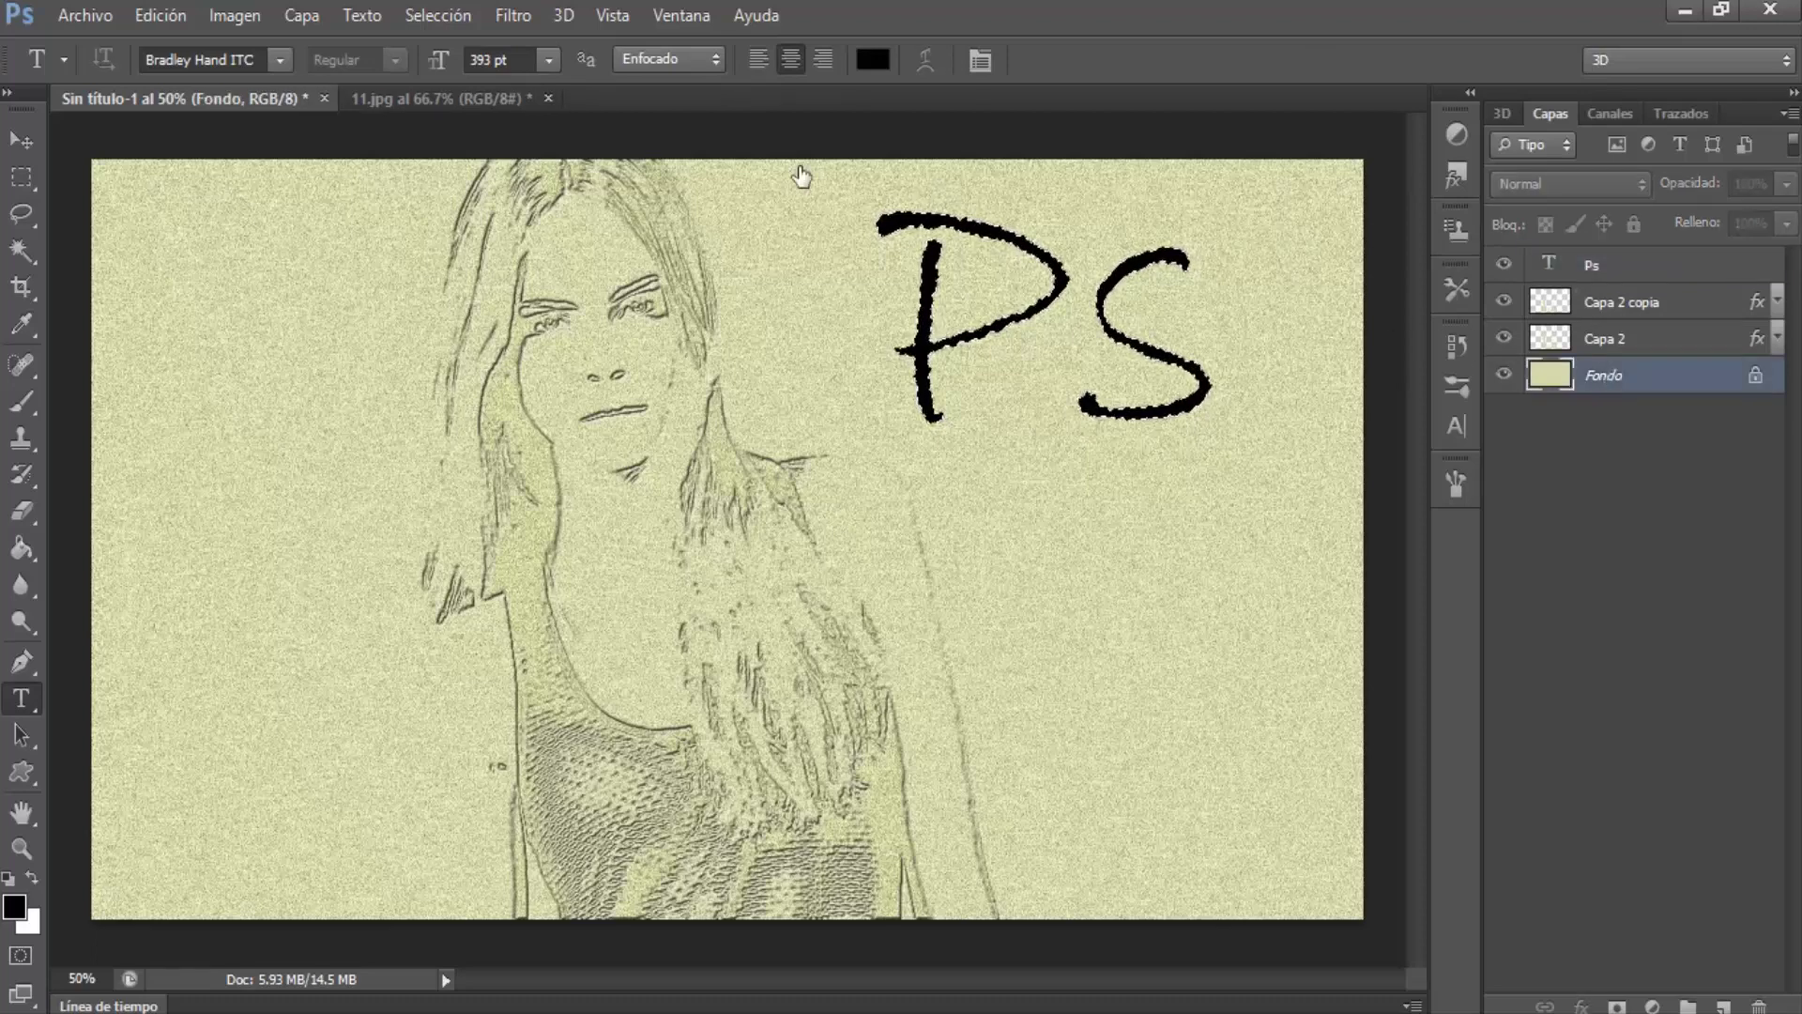
pyautogui.click(314, 20)
pyautogui.moveTo(323, 47)
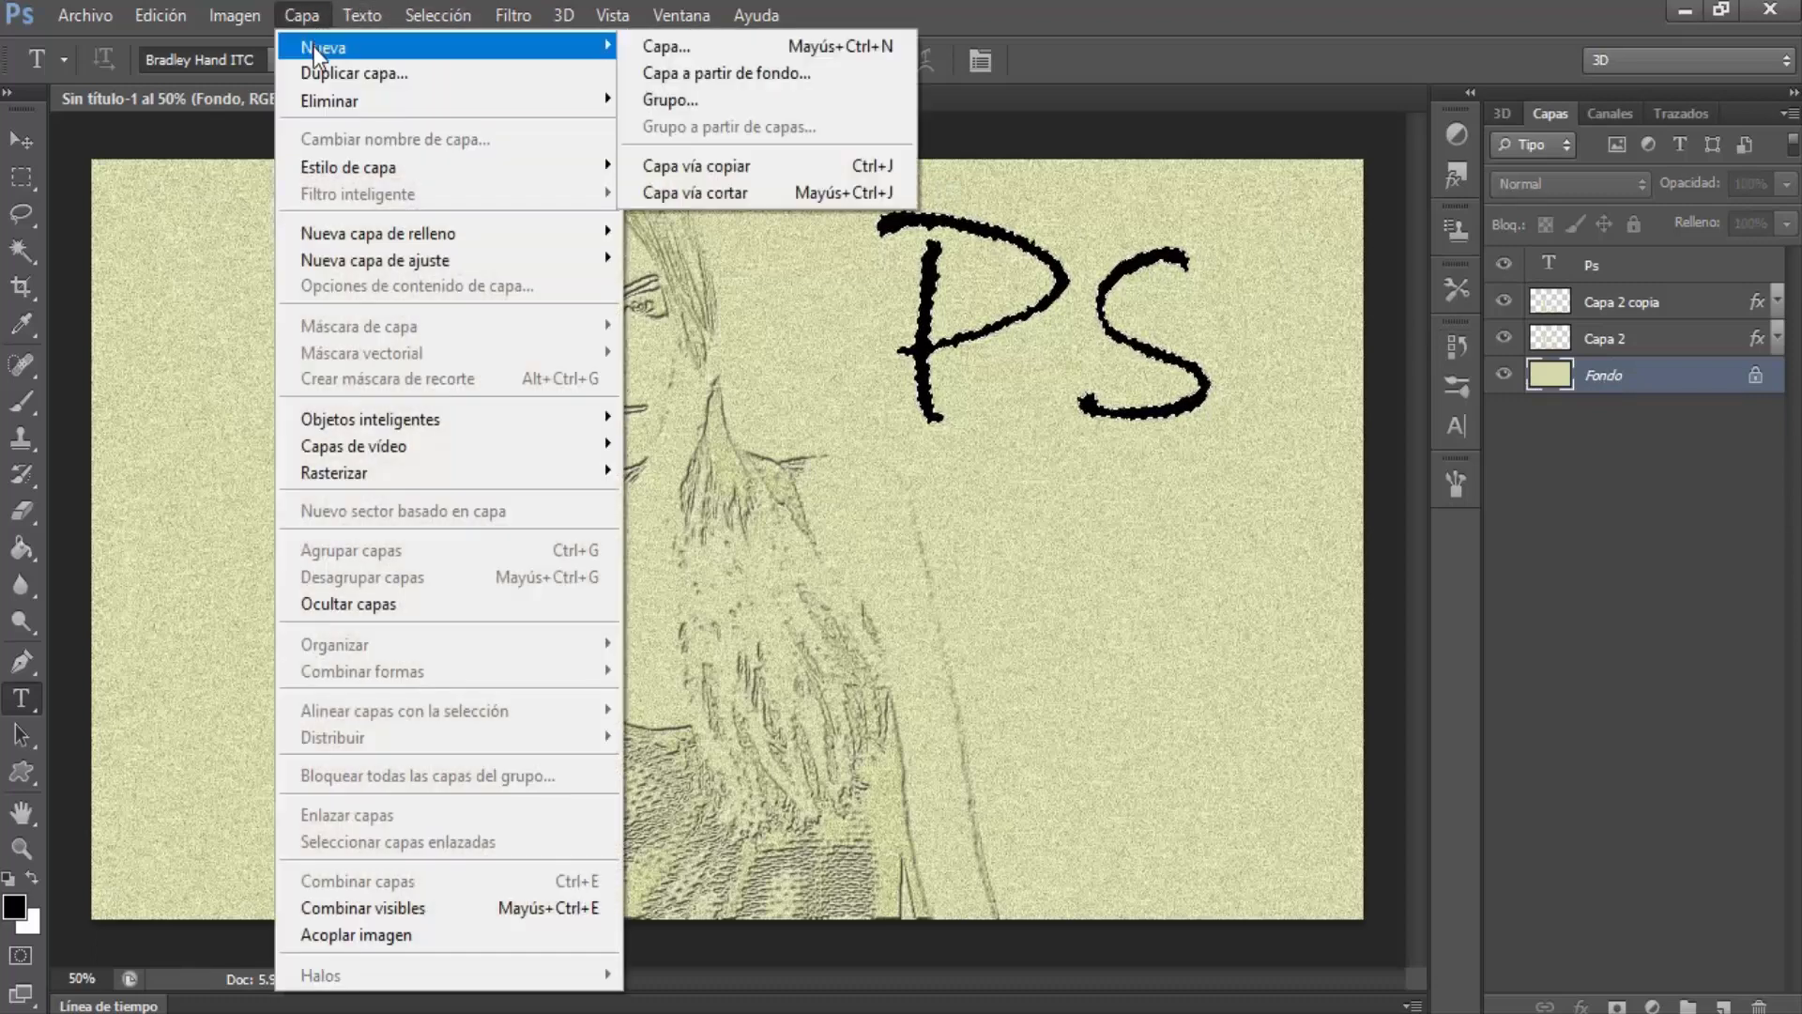
pyautogui.click(700, 166)
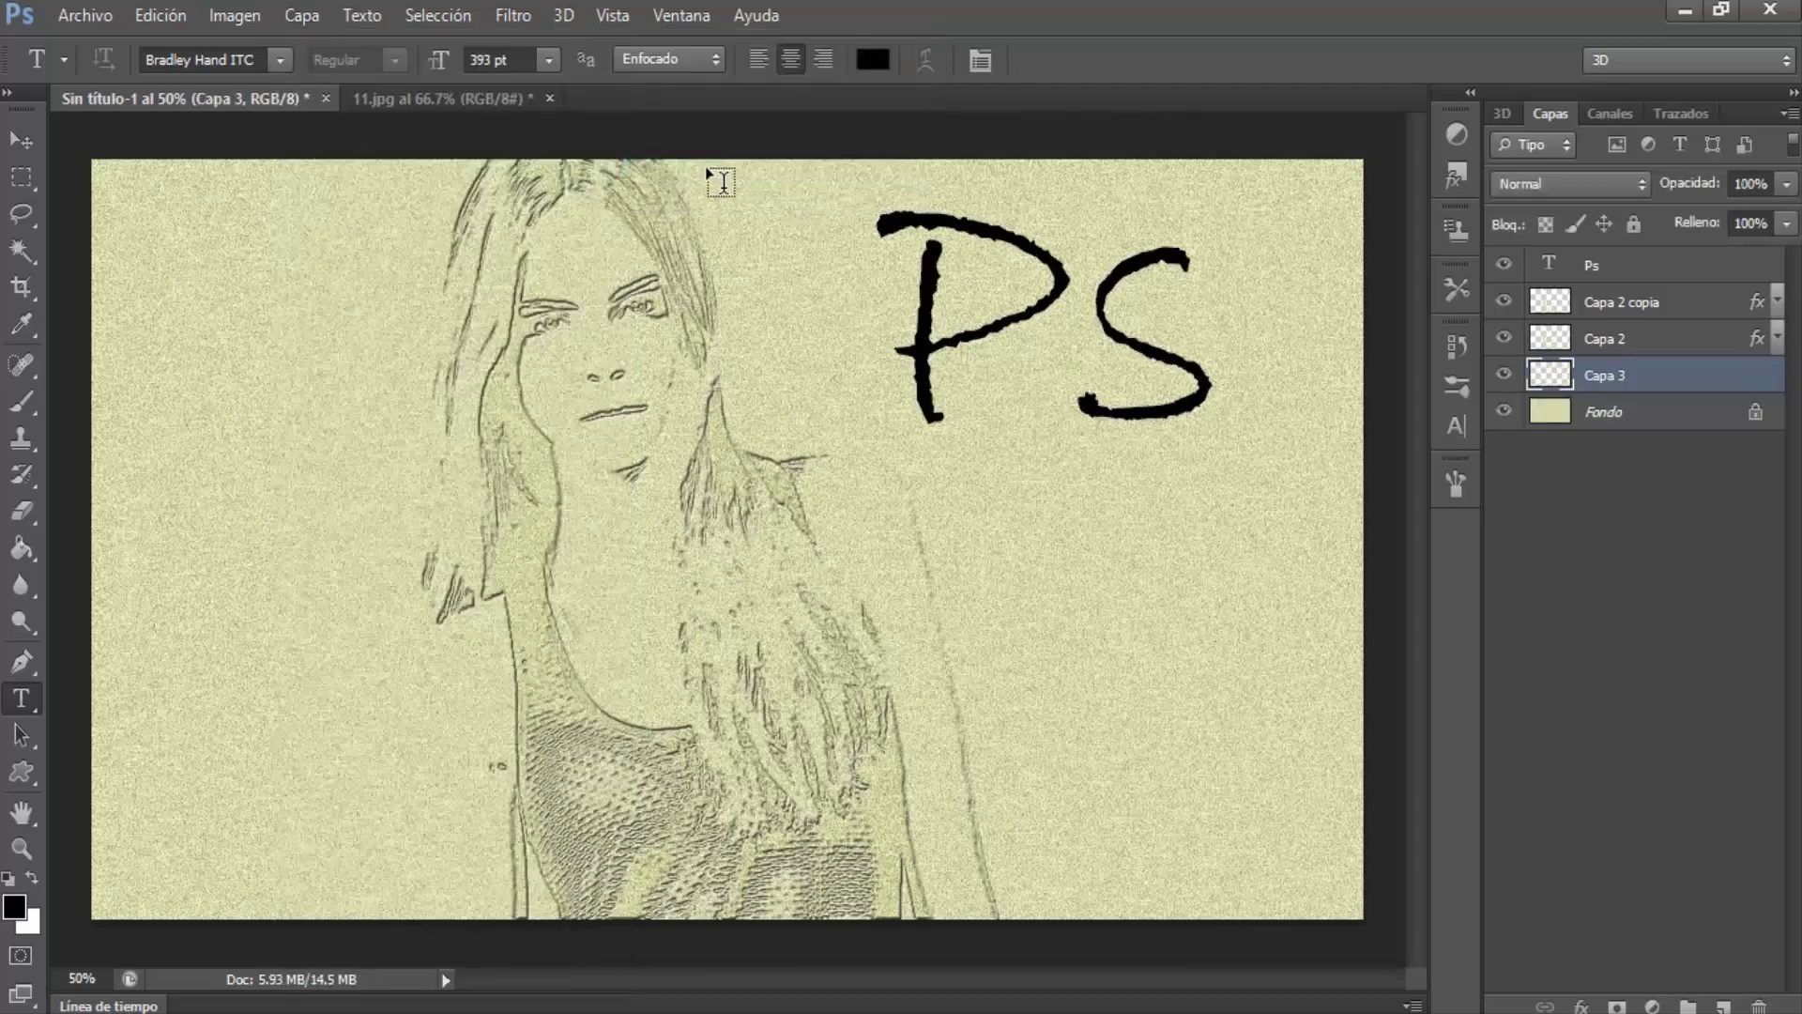
pyautogui.click(1601, 271)
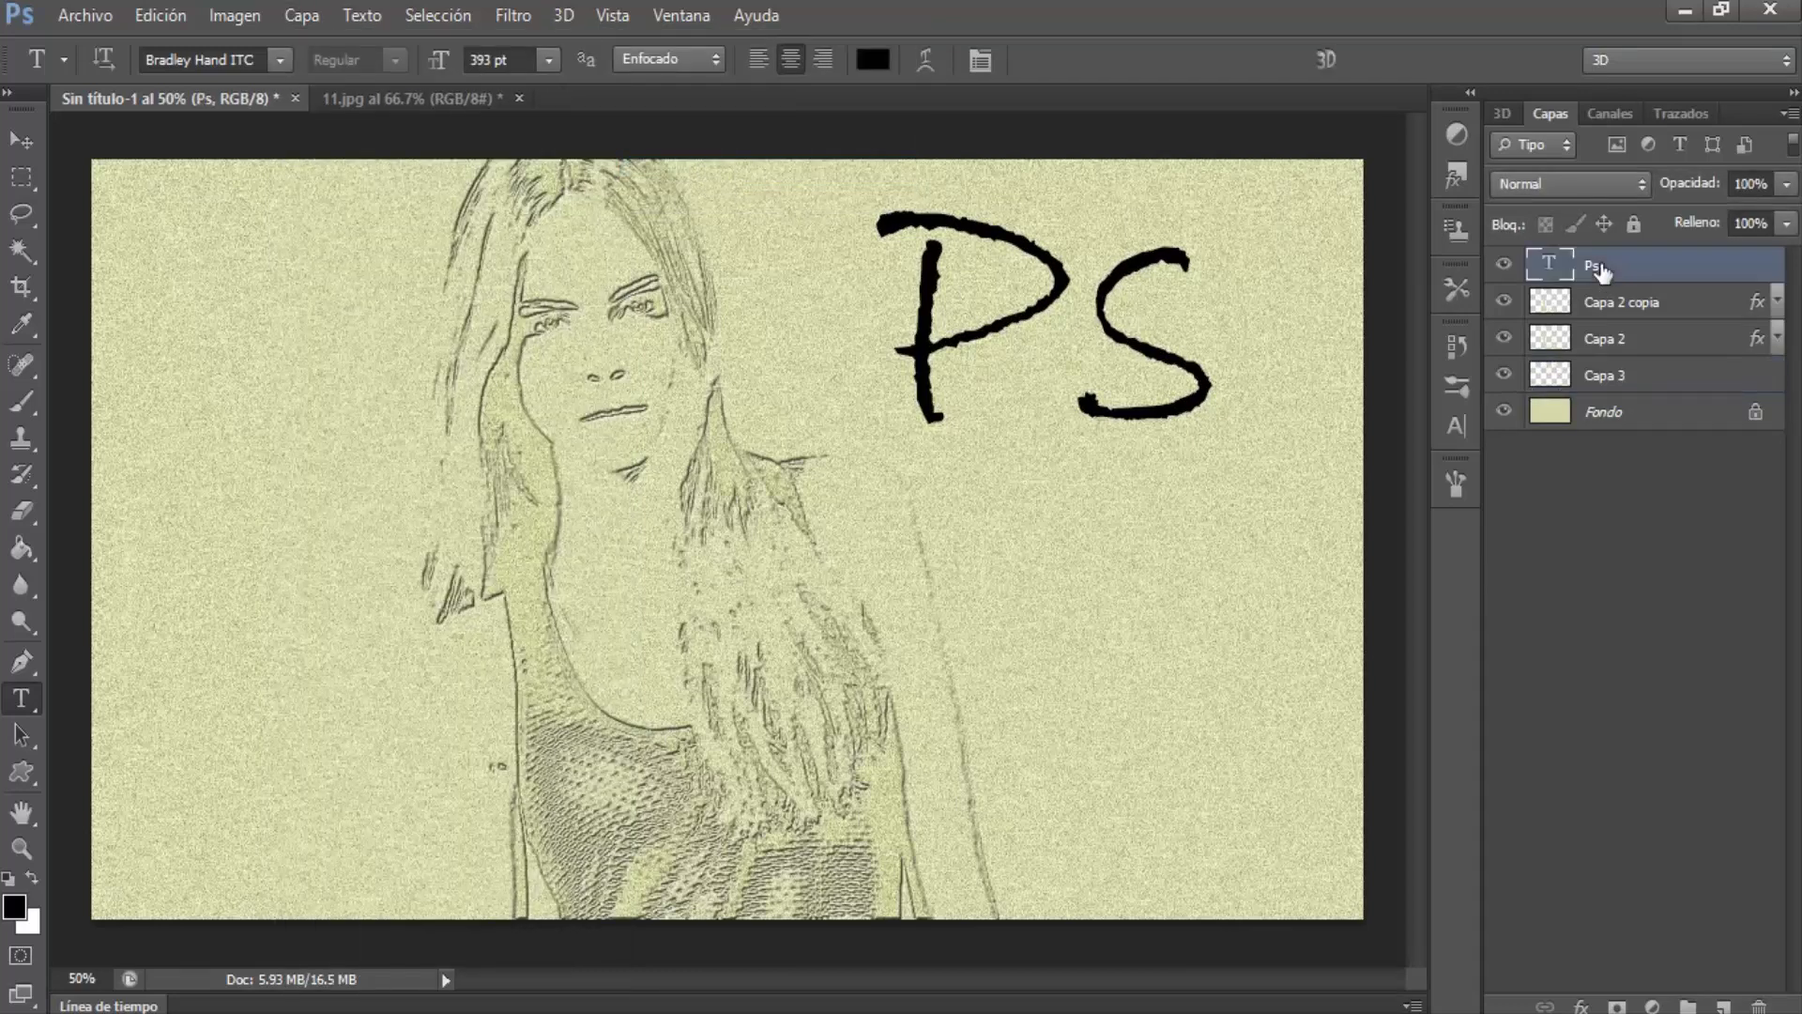
pyautogui.click(1761, 1006)
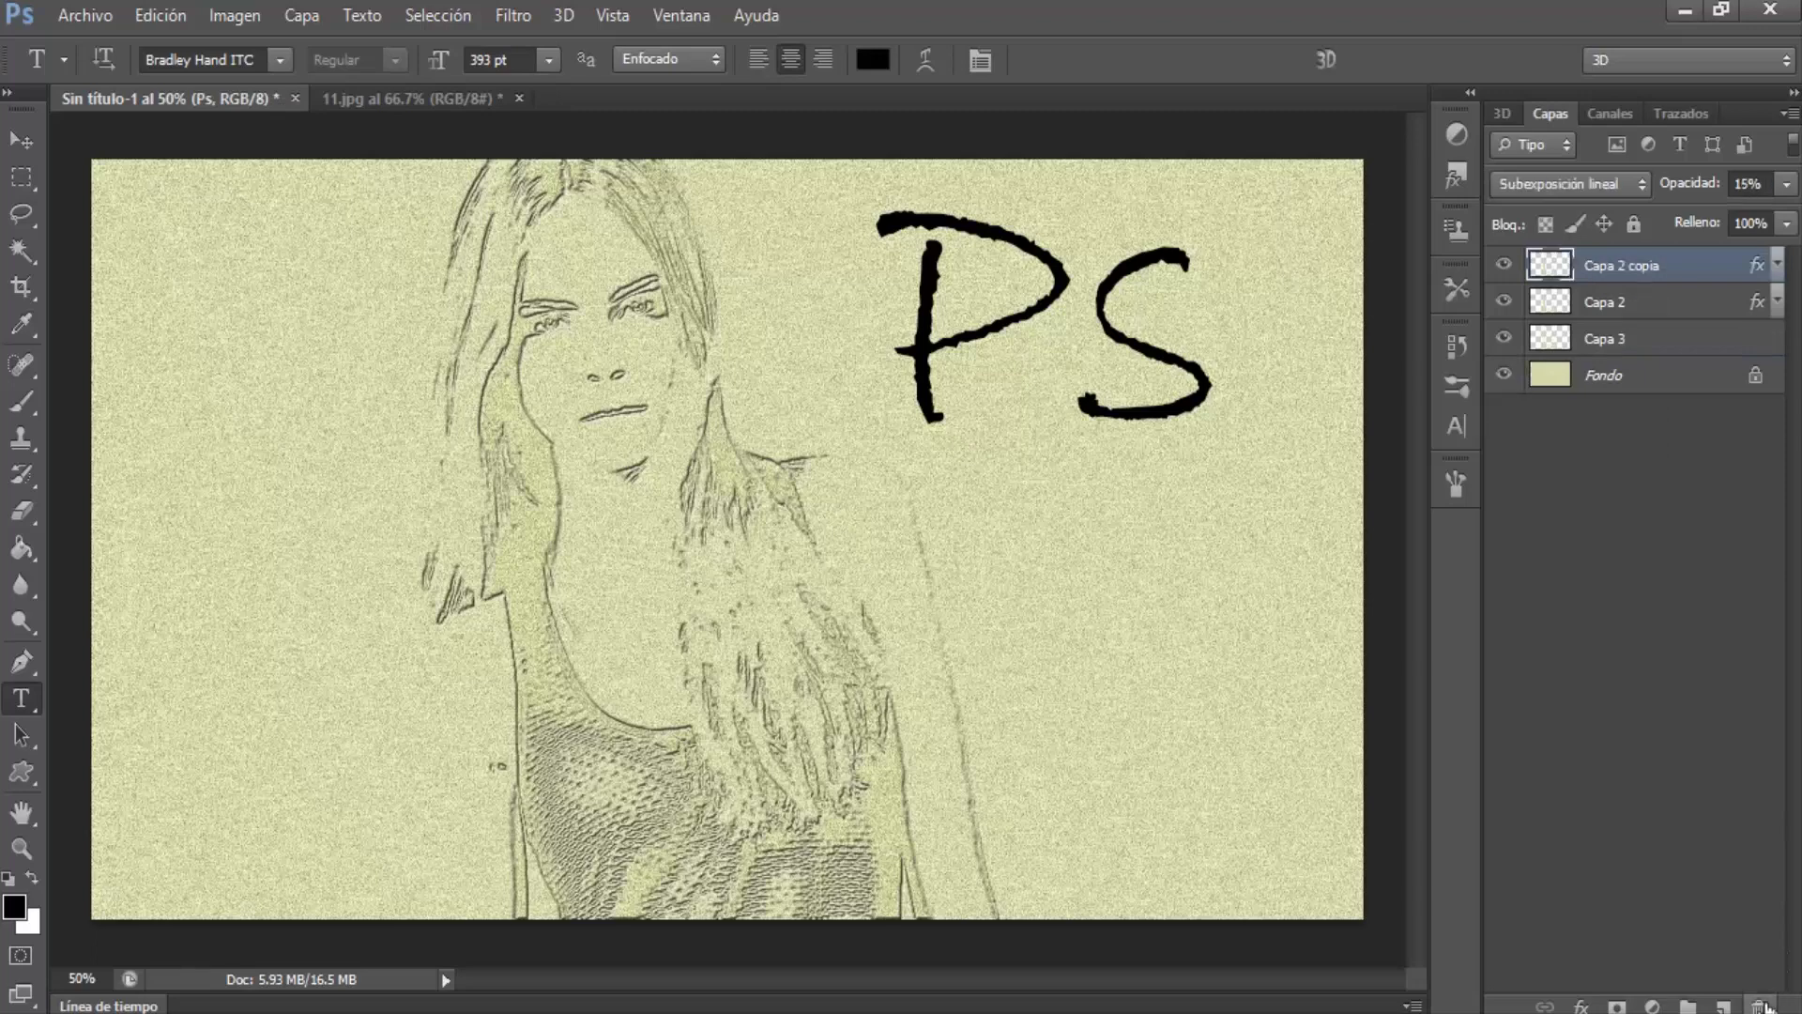
# Copy Capa 2's Bisel y relieve style onto the new Capa 3
pyautogui.keyDown('alt'); pyautogui.click(1635, 346); pyautogui.keyUp('alt')
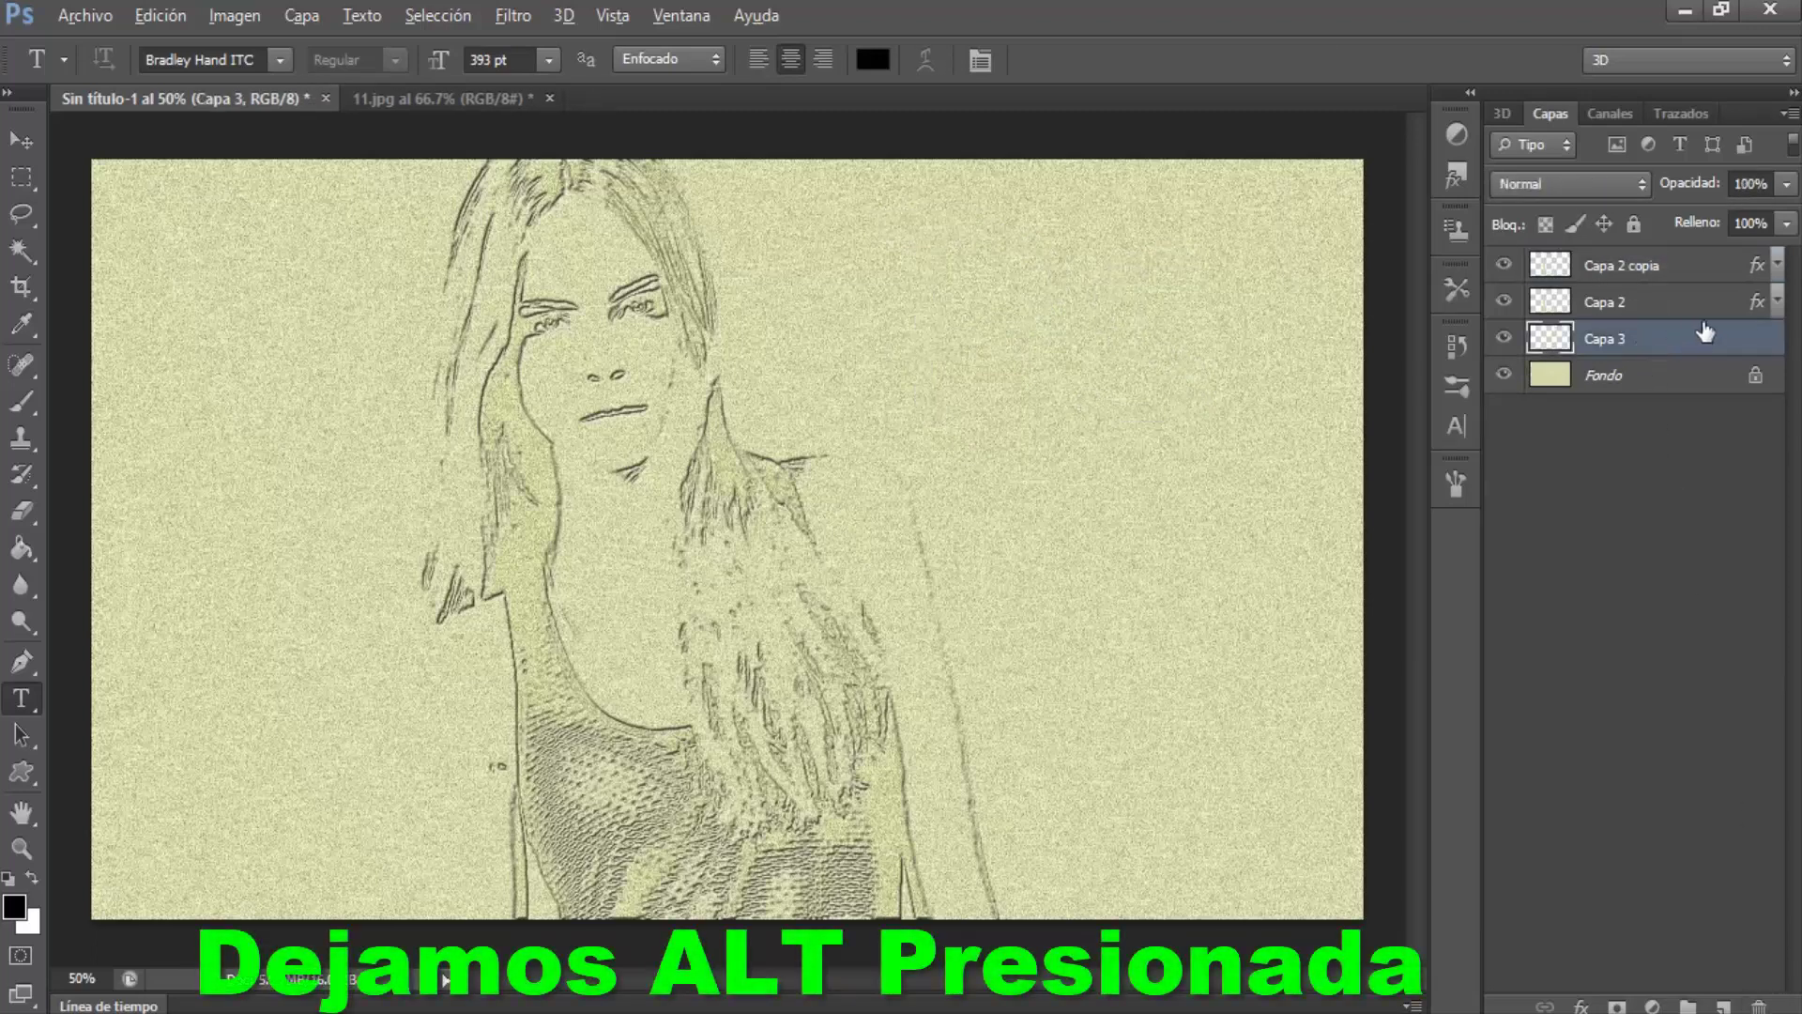
pyautogui.moveTo(1756, 302); pyautogui.dragTo(1748, 340)
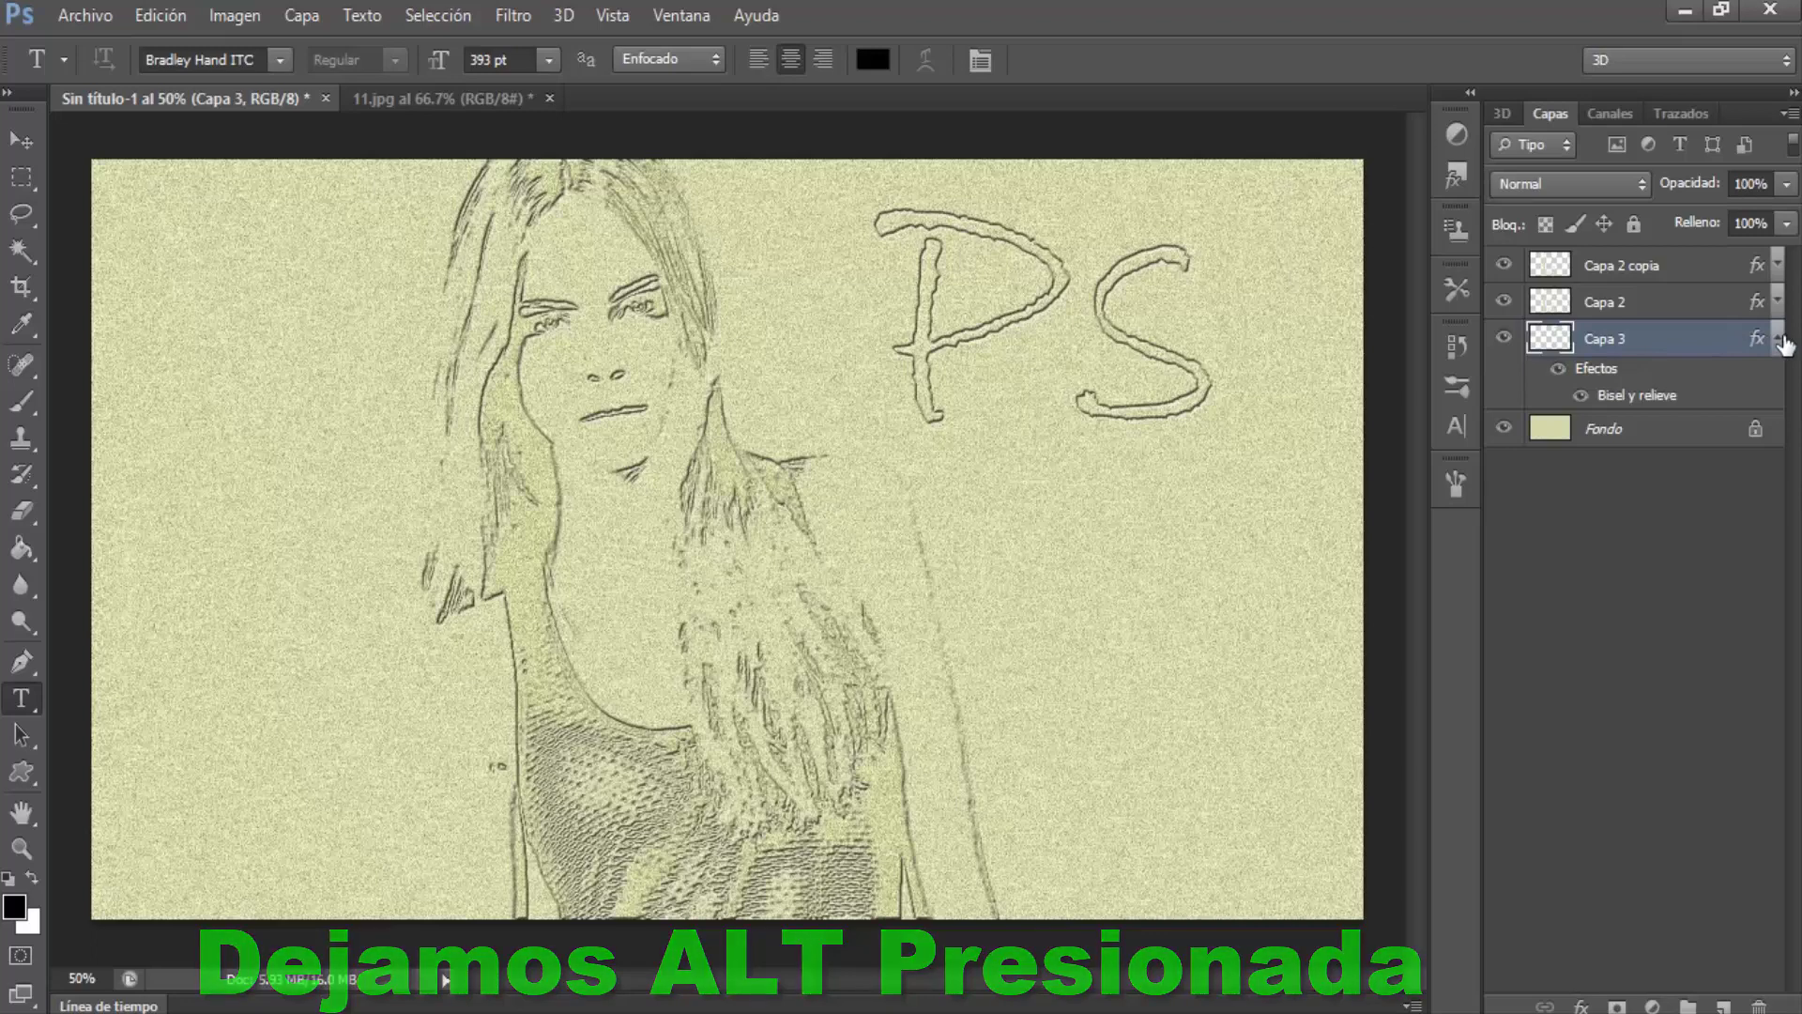
pyautogui.click(1779, 339)
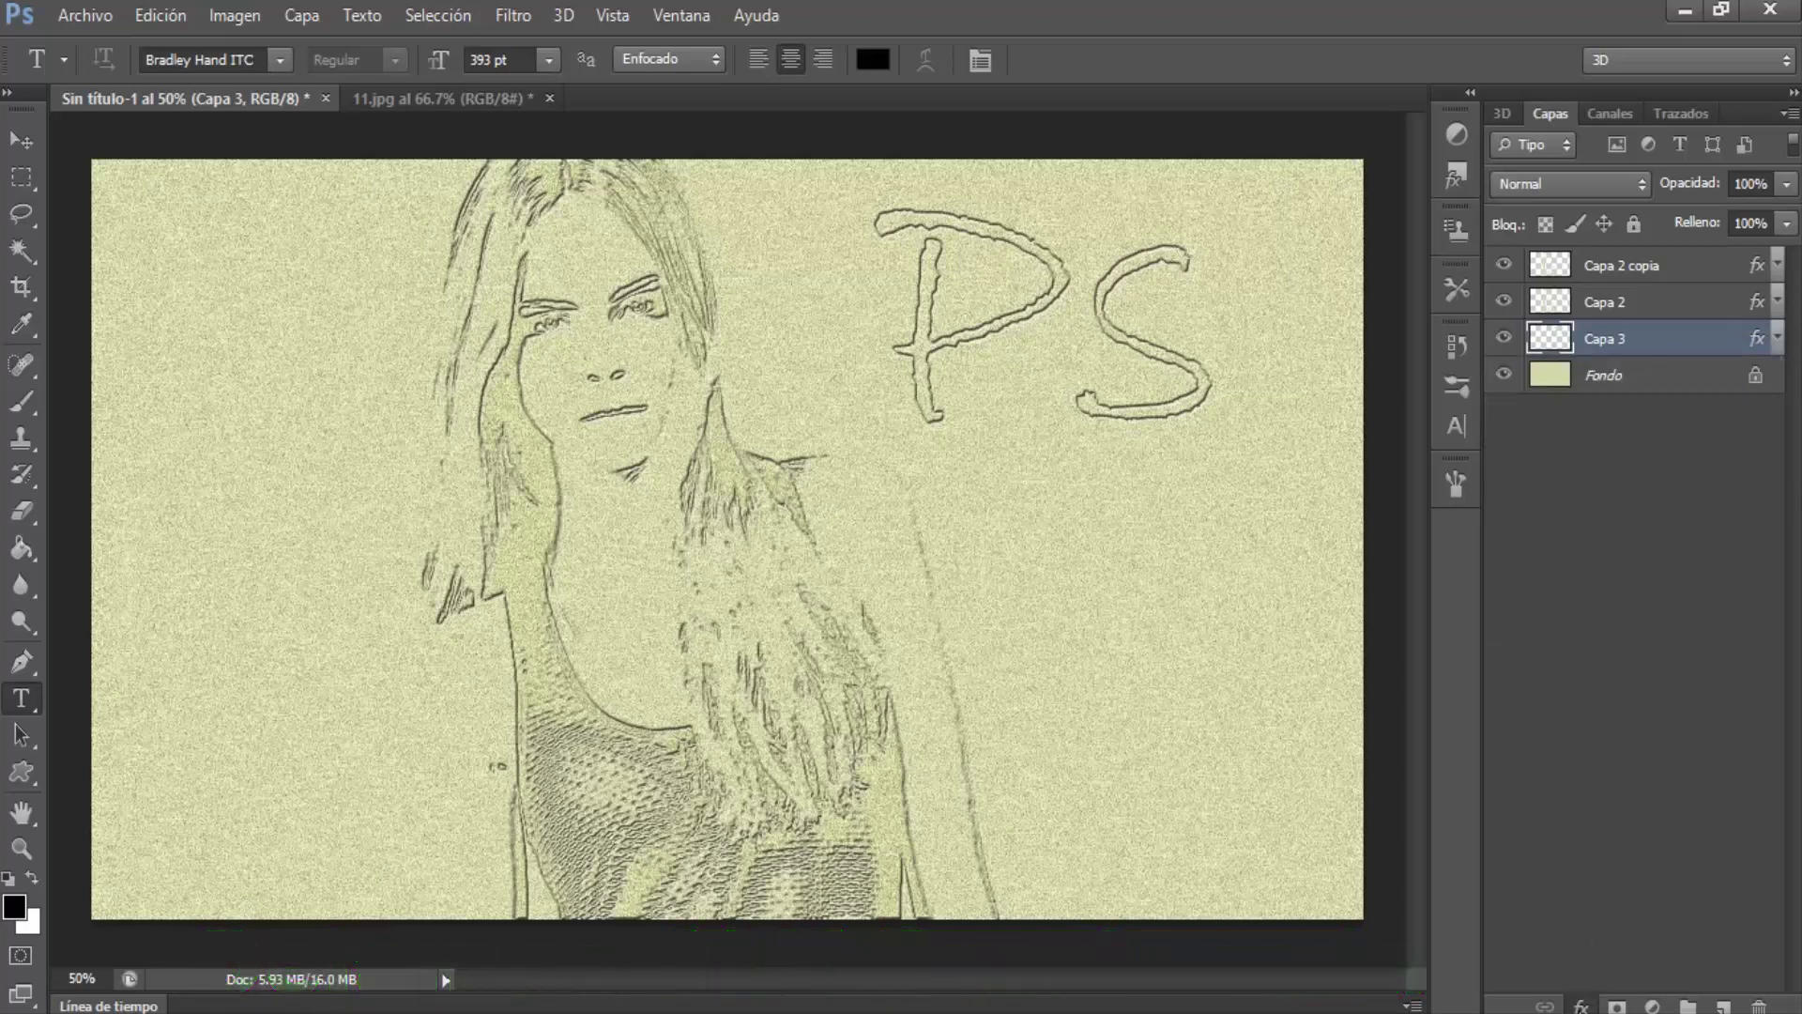
pyautogui.click(1581, 1005)
# Adjust Capa 3's bevel to 10 px size with 48% shadow opacity and apply it
pyautogui.click(1562, 709)
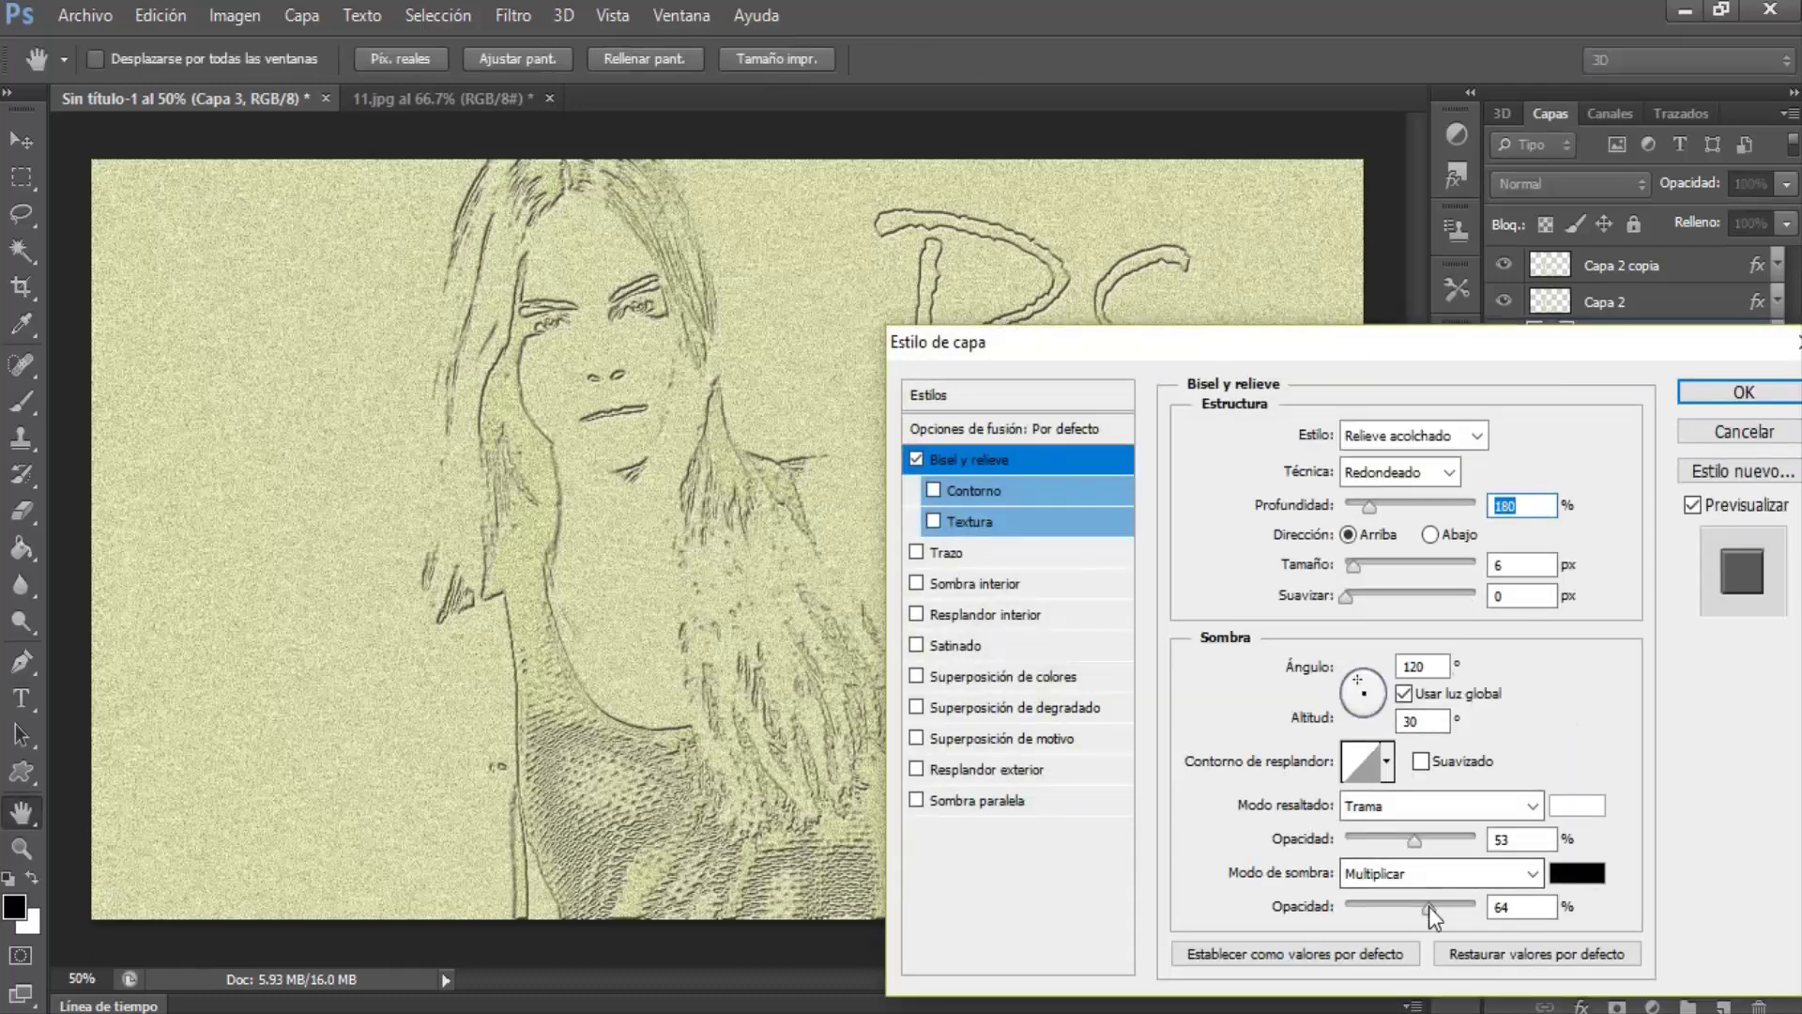
pyautogui.moveTo(1429, 905); pyautogui.dragTo(1434, 905)
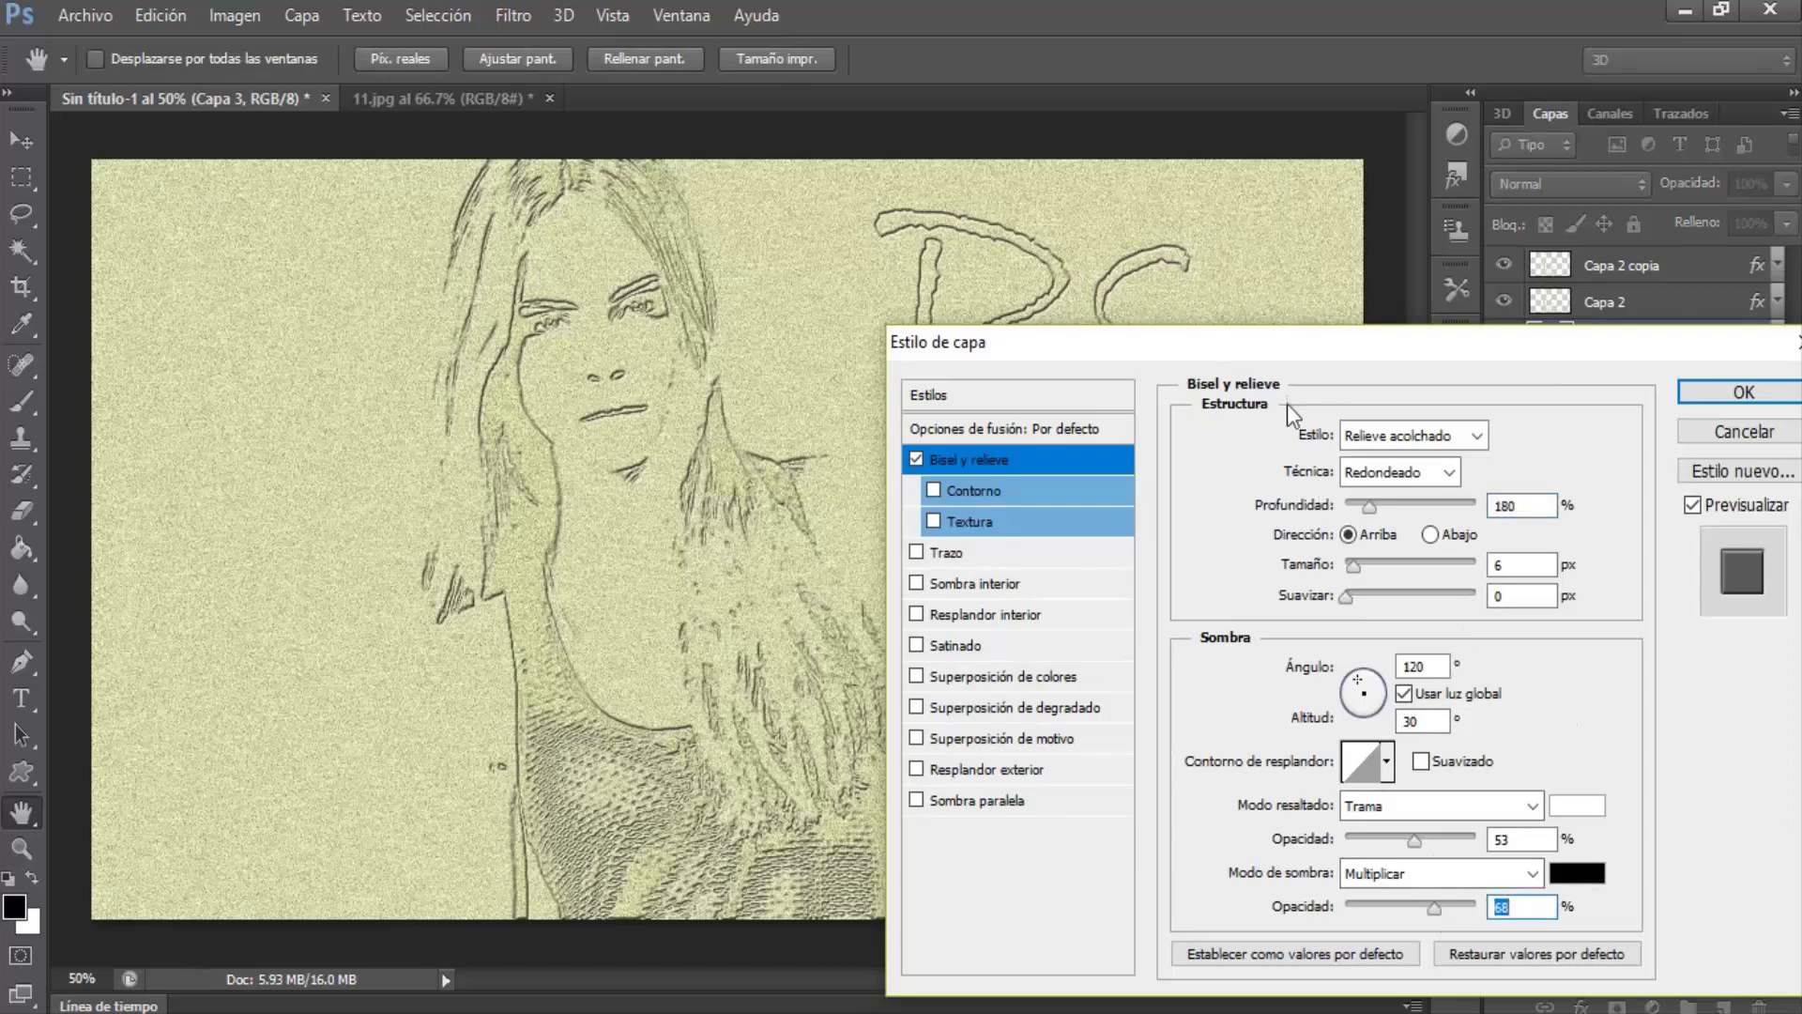
pyautogui.moveTo(1314, 344); pyautogui.dragTo(387, 199)
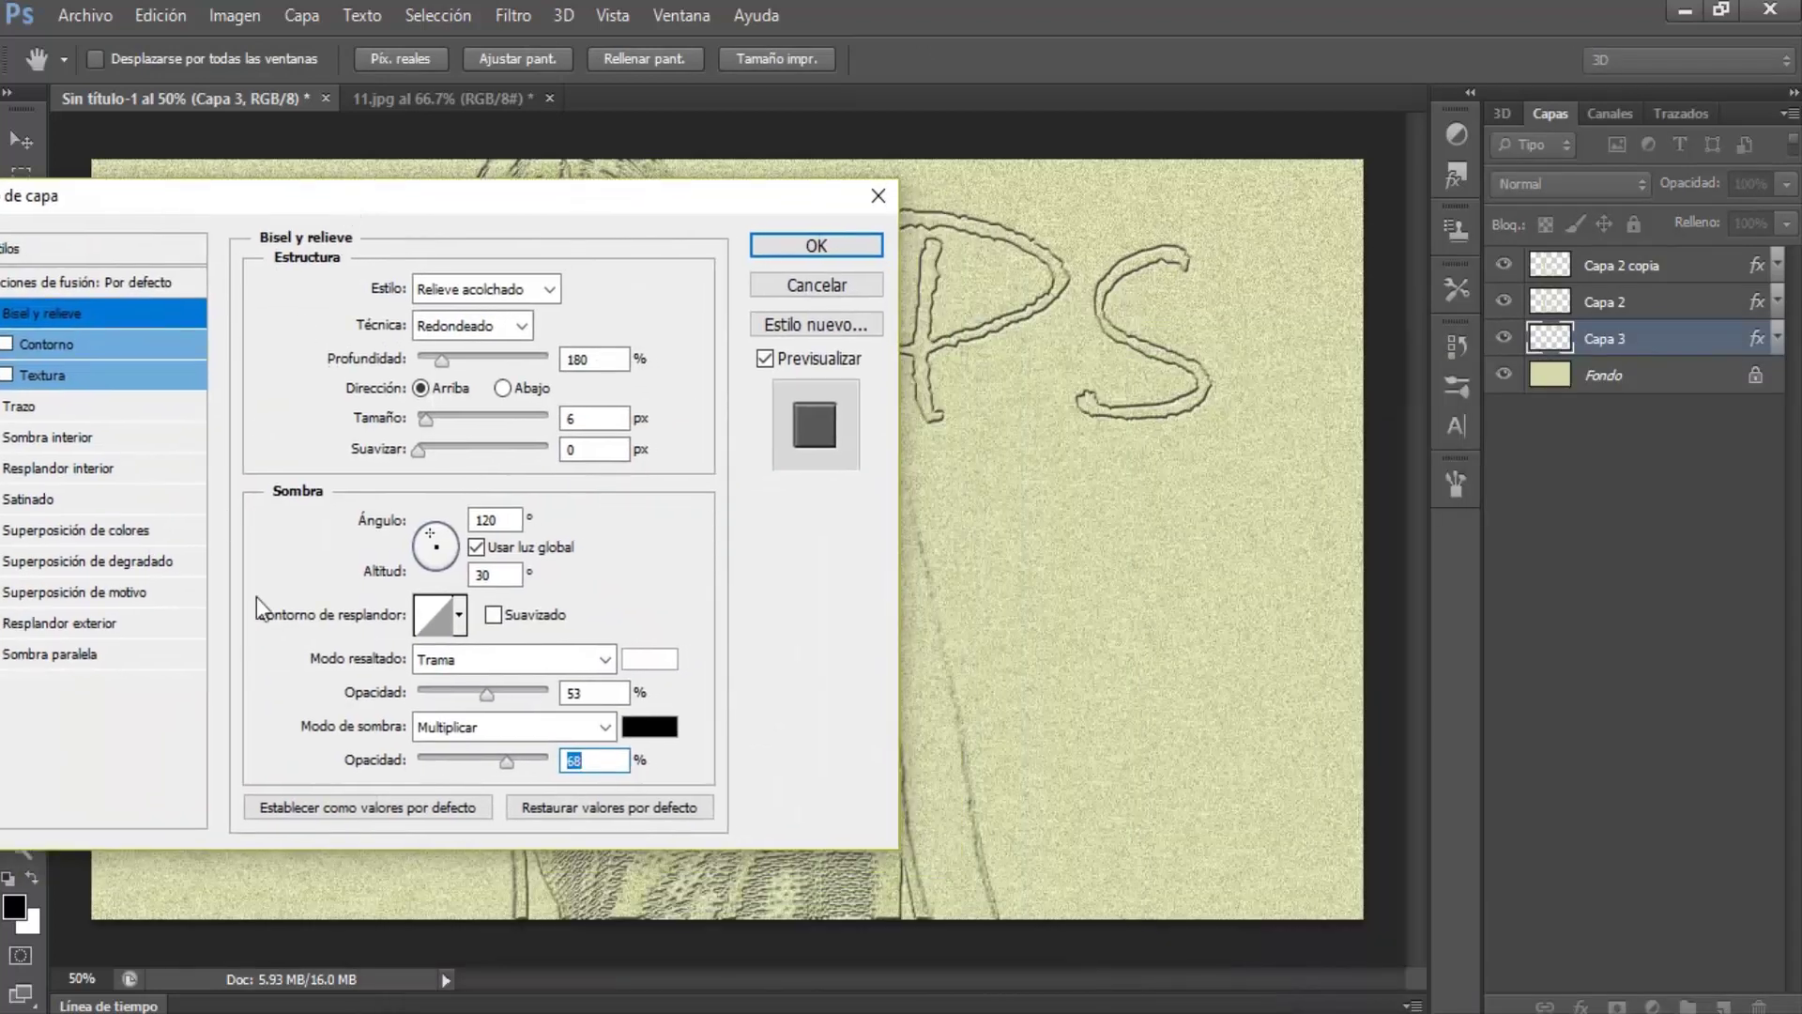
pyautogui.moveTo(507, 762); pyautogui.dragTo(513, 762)
pyautogui.moveTo(514, 765); pyautogui.dragTo(510, 766)
pyautogui.doubleClick(578, 420)
pyautogui.write('10')
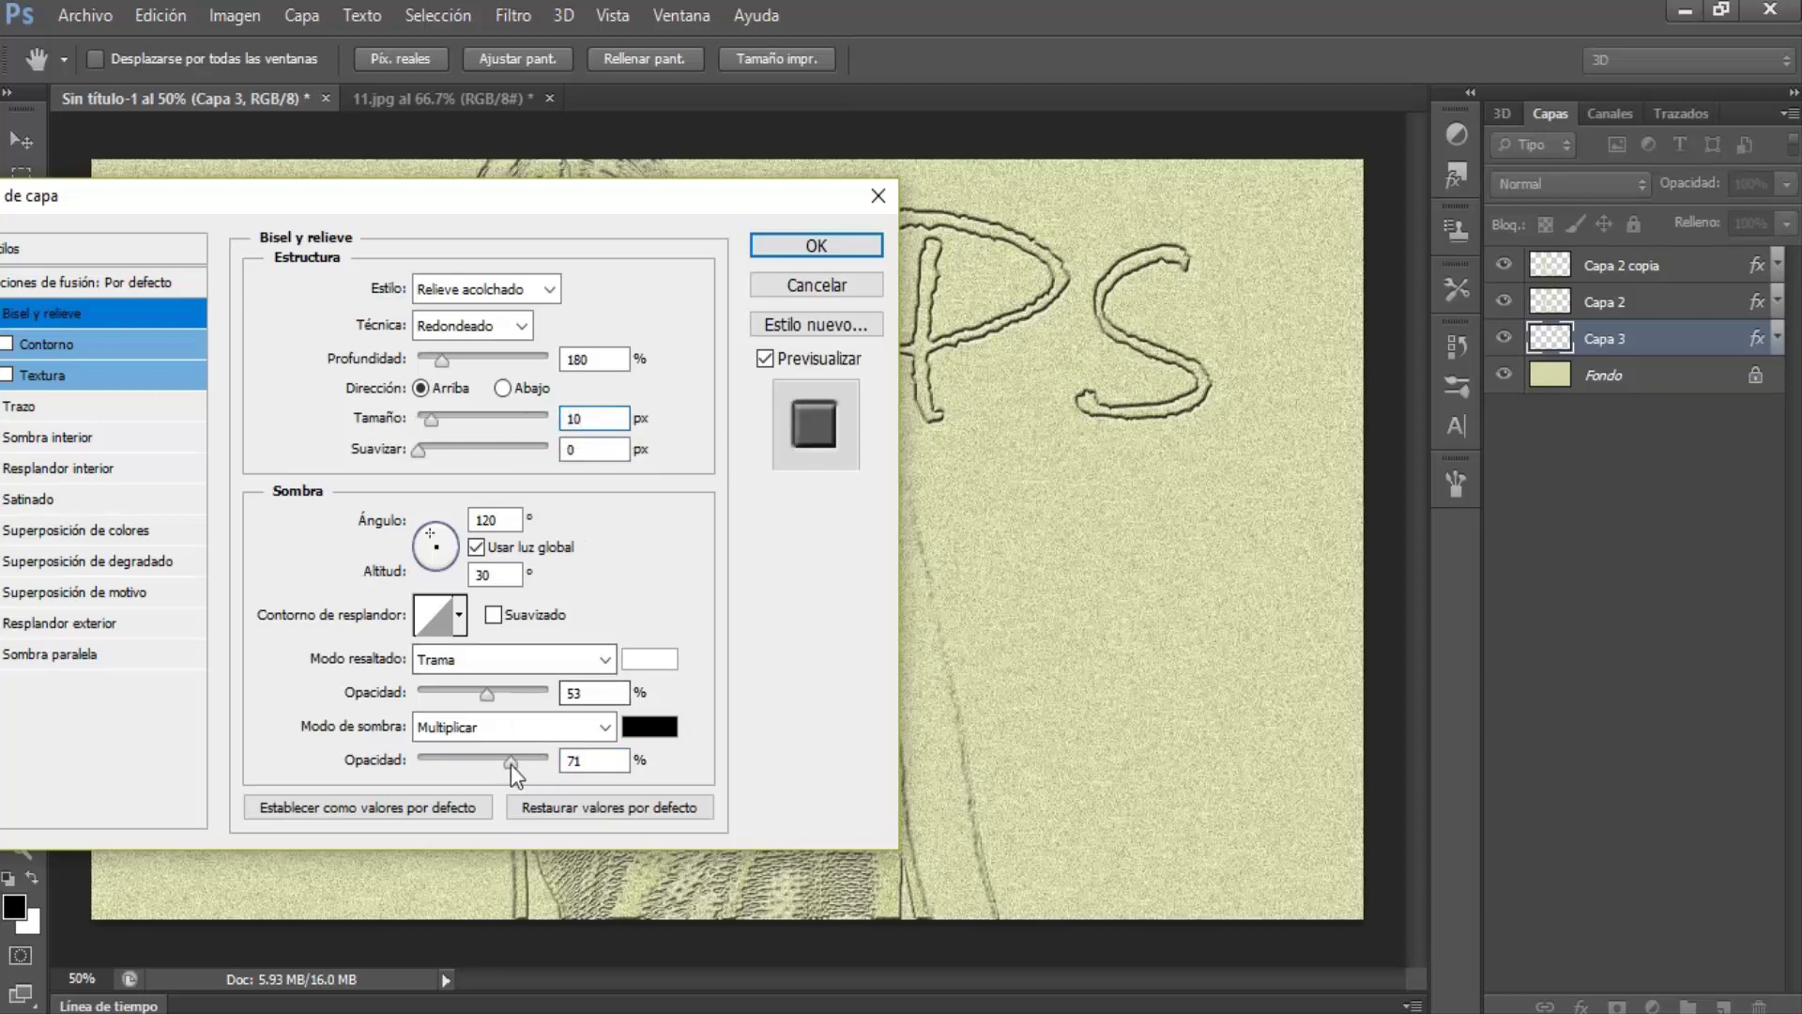
pyautogui.moveTo(510, 764); pyautogui.dragTo(492, 768)
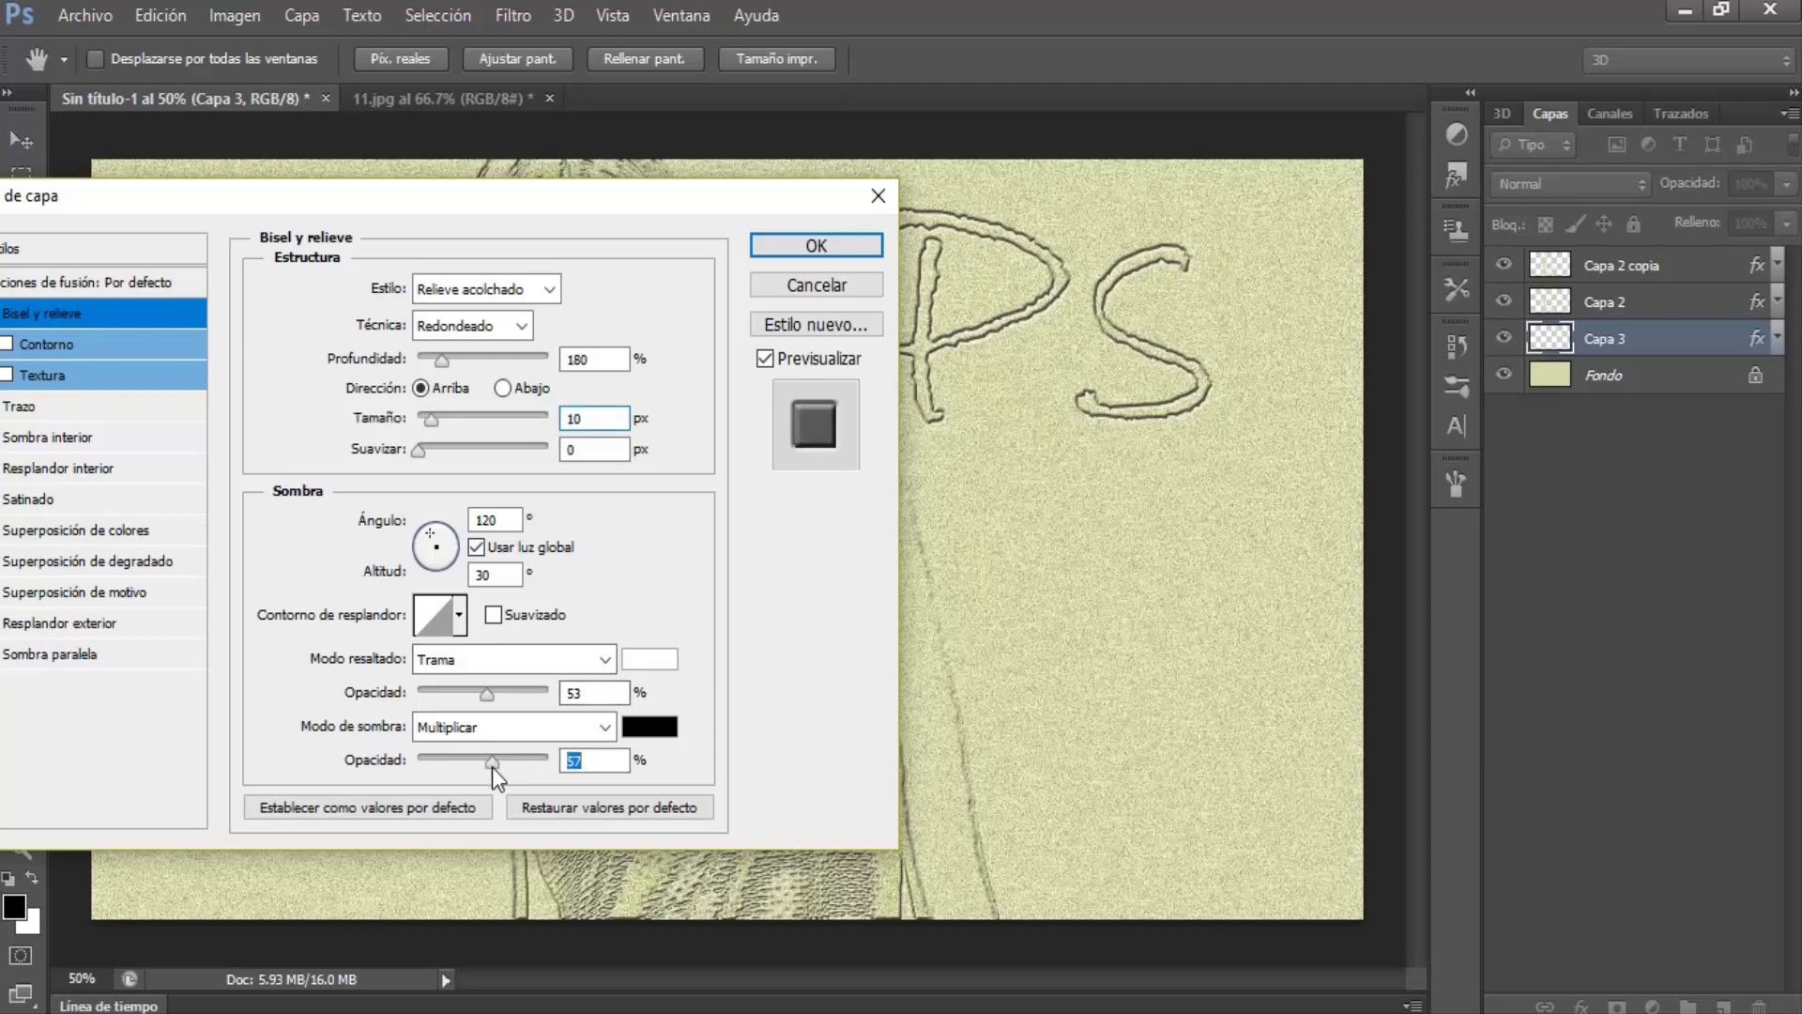
pyautogui.moveTo(489, 762); pyautogui.dragTo(480, 764)
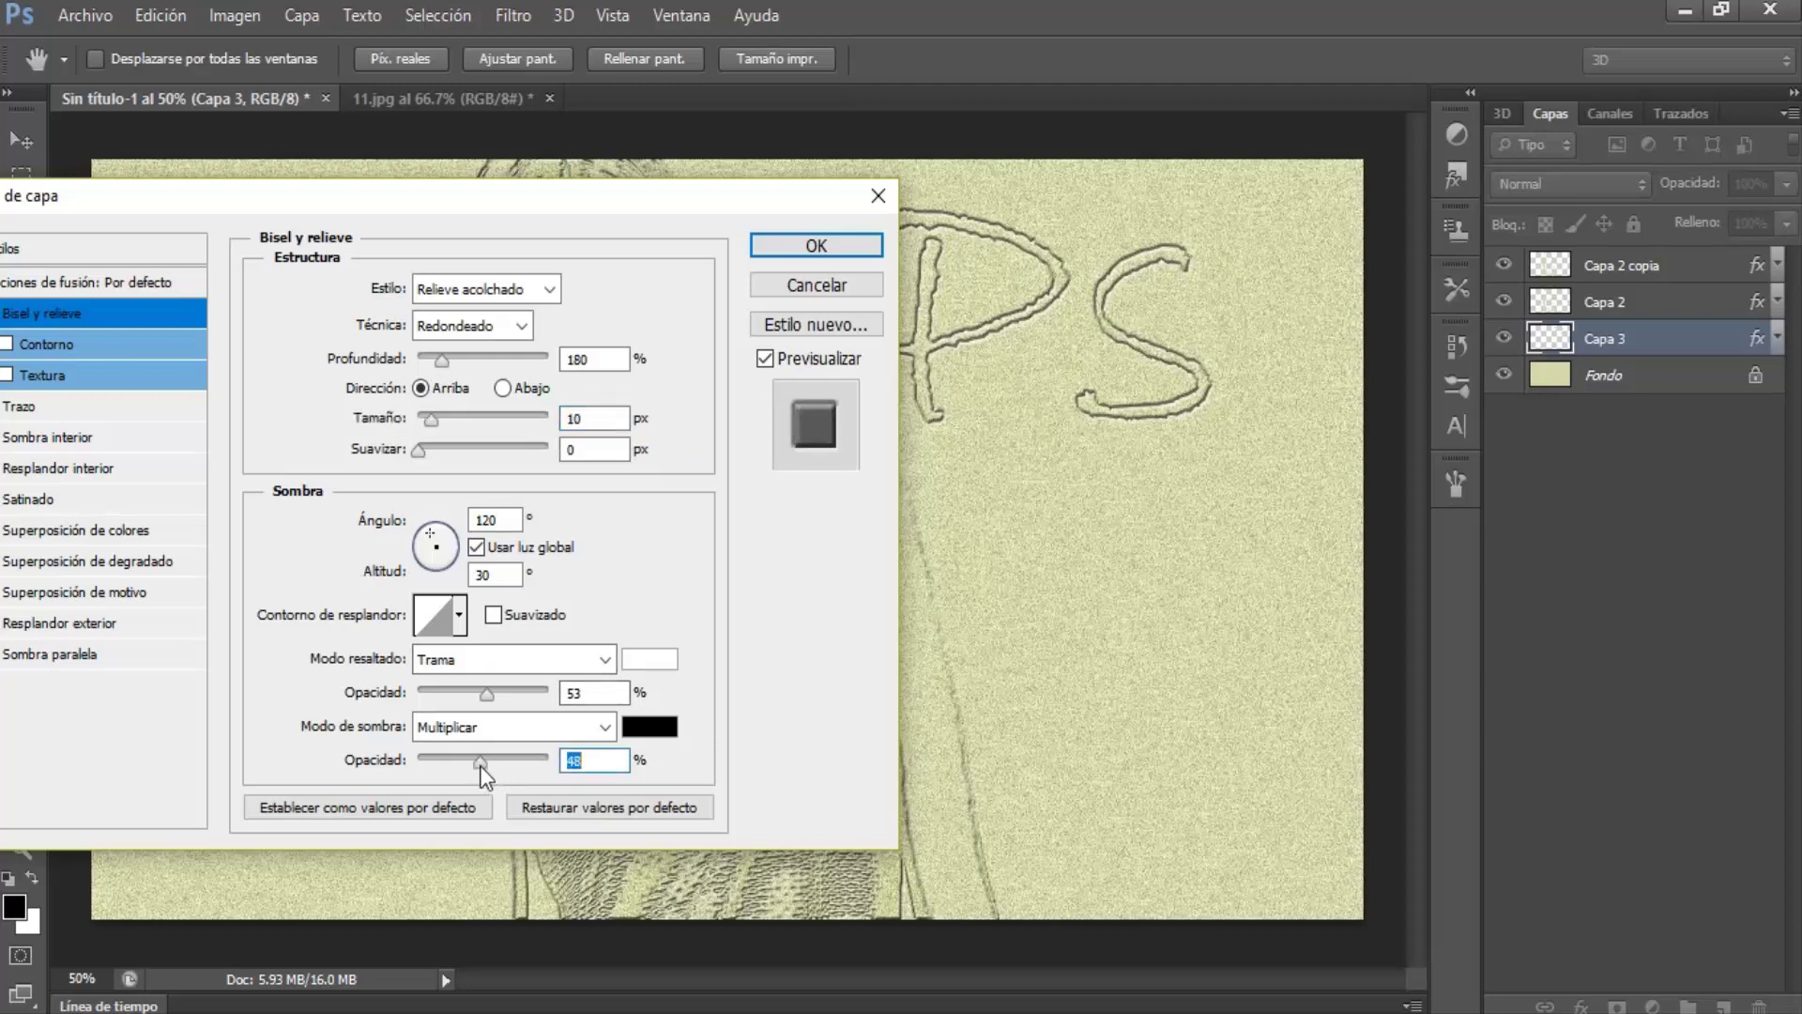
pyautogui.click(785, 248)
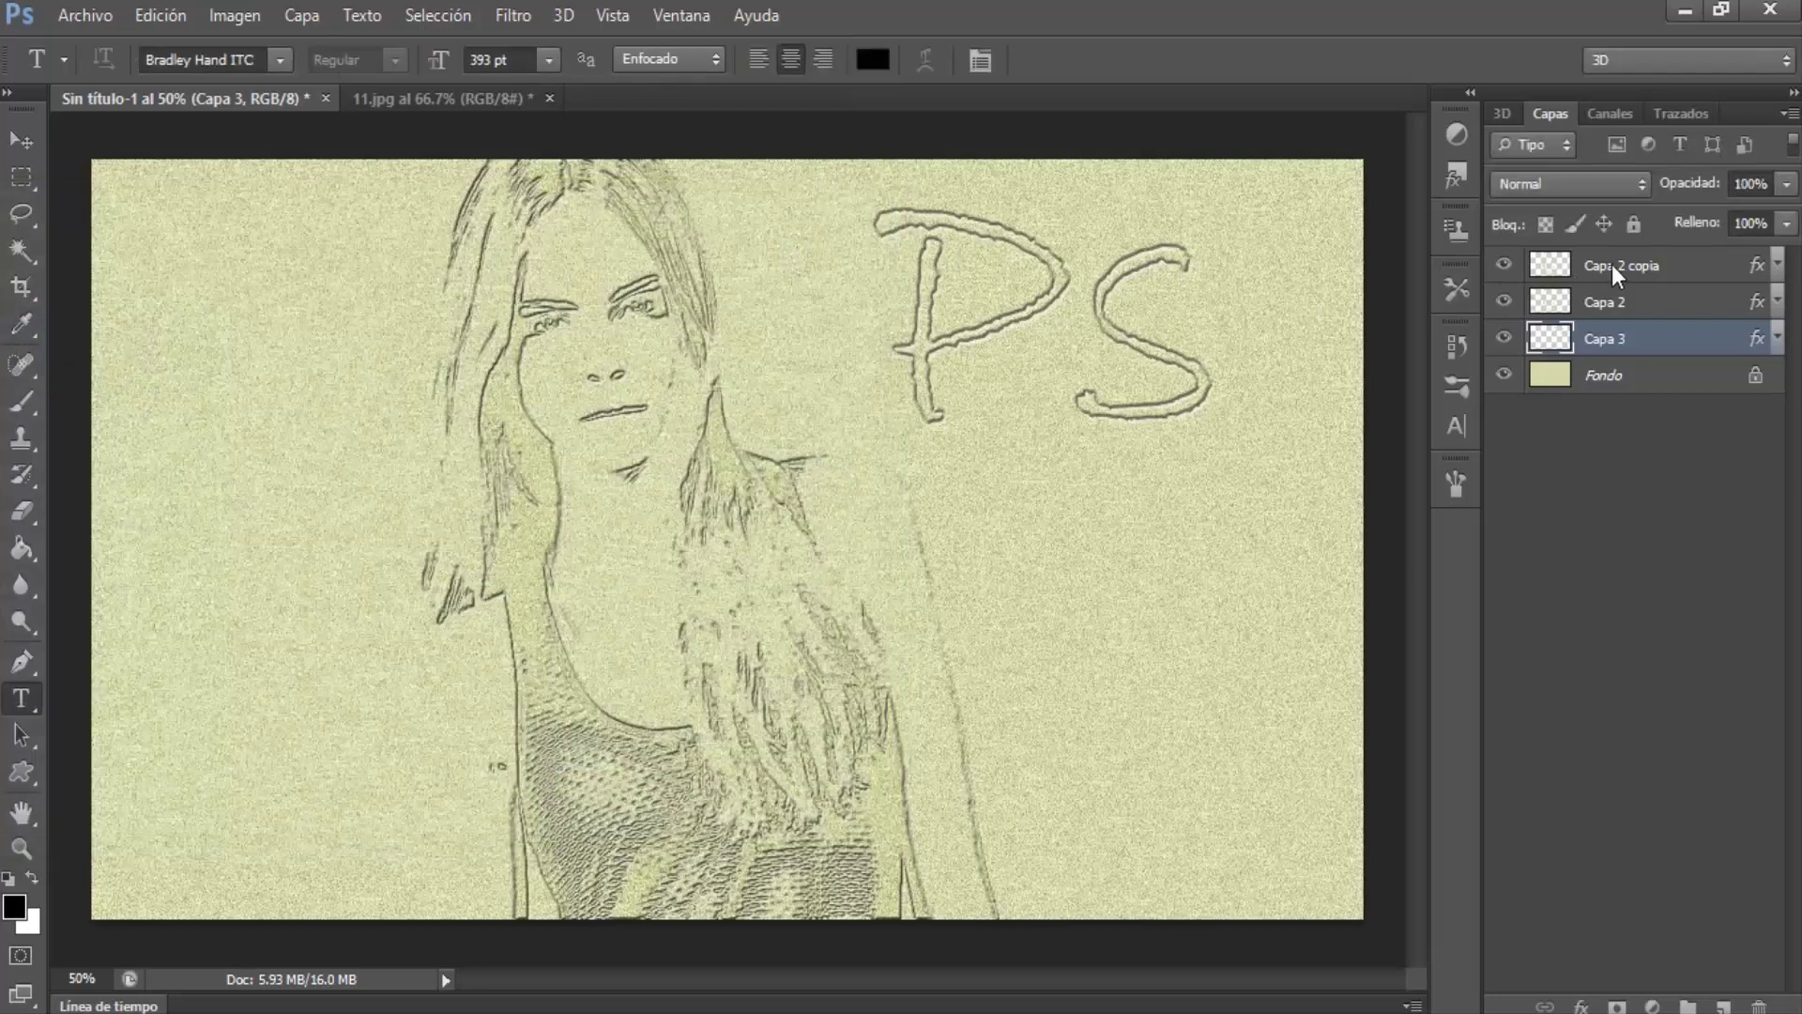
# Add a gradient fill layer above Capa 2 copia
pyautogui.click(1619, 268)
pyautogui.press('g')
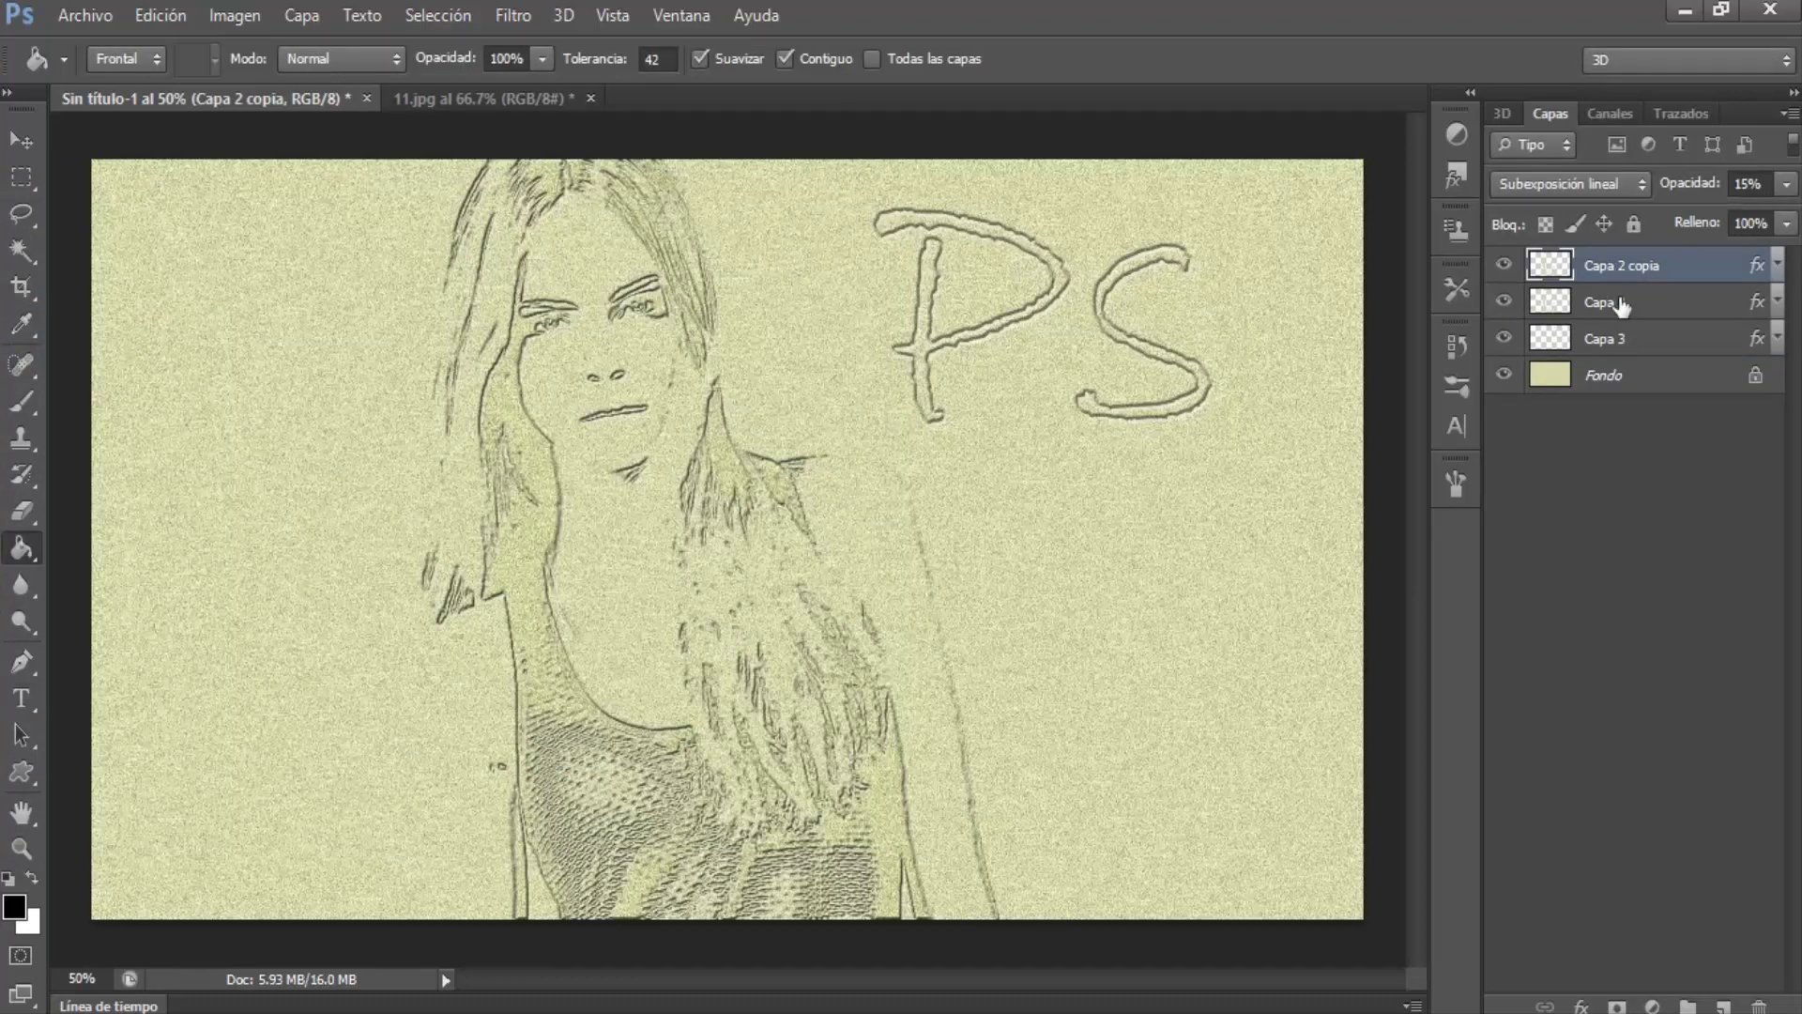
pyautogui.click(1652, 1006)
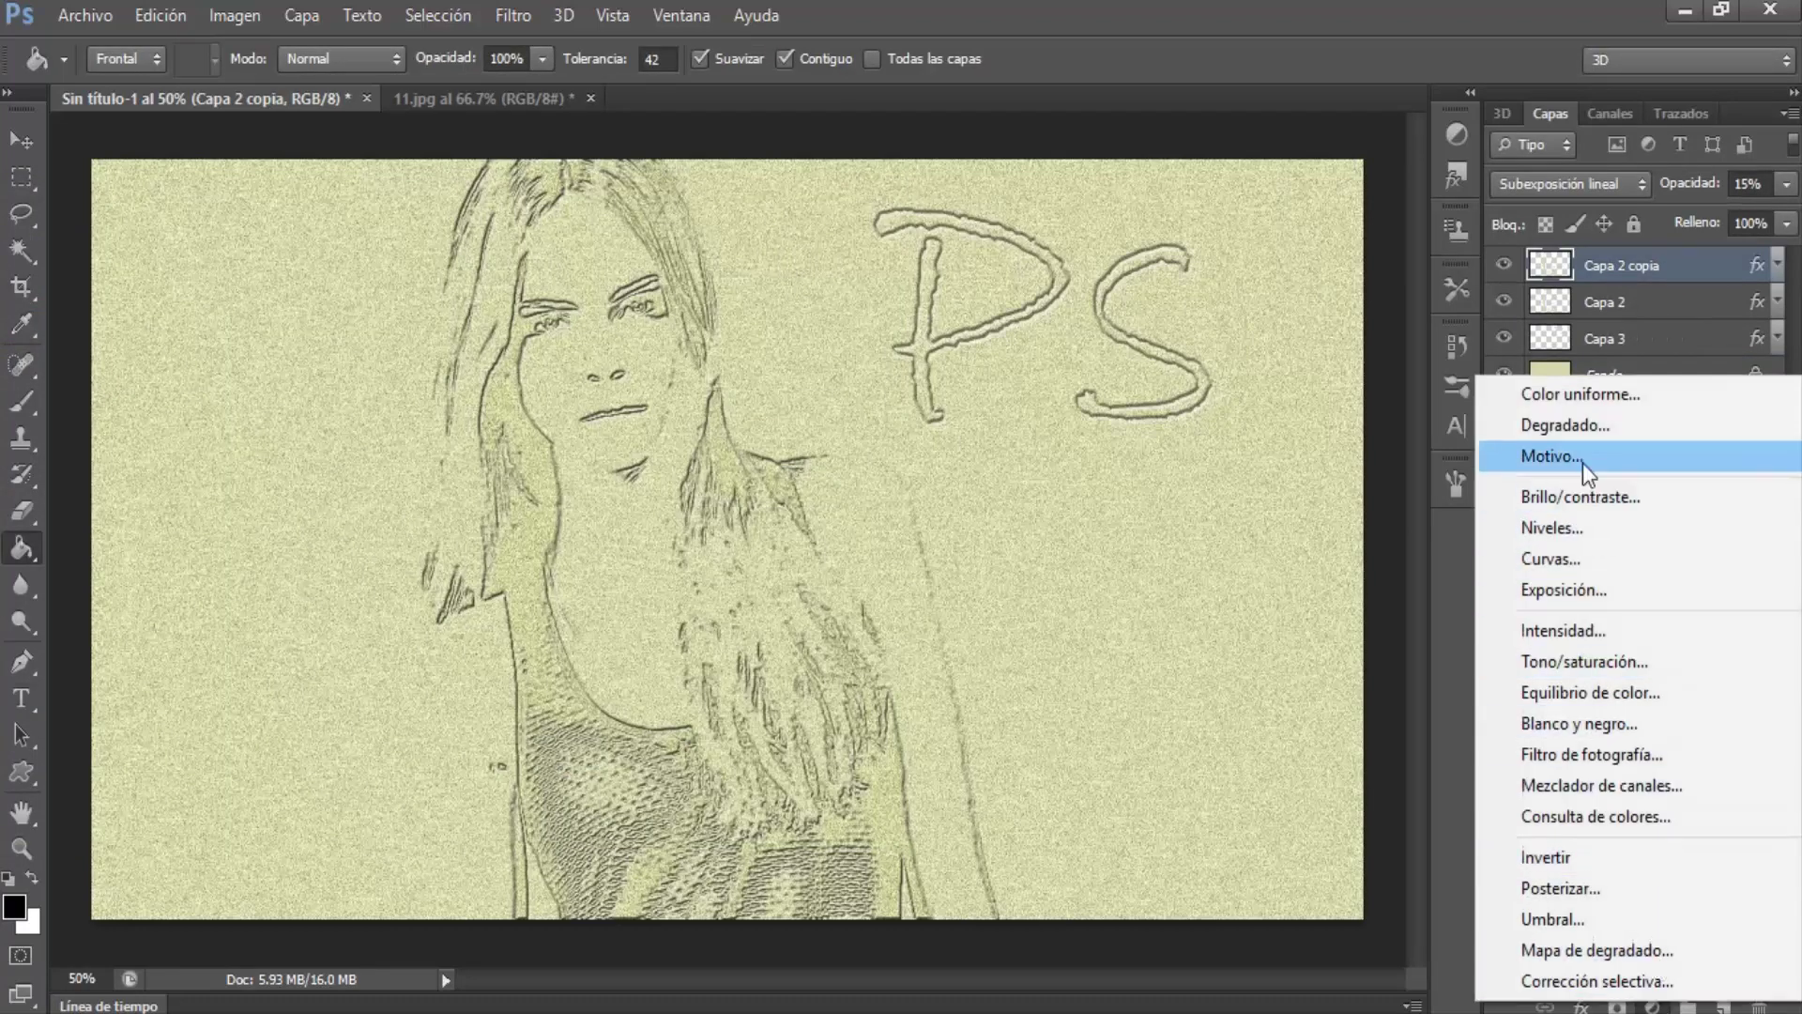
pyautogui.click(1563, 424)
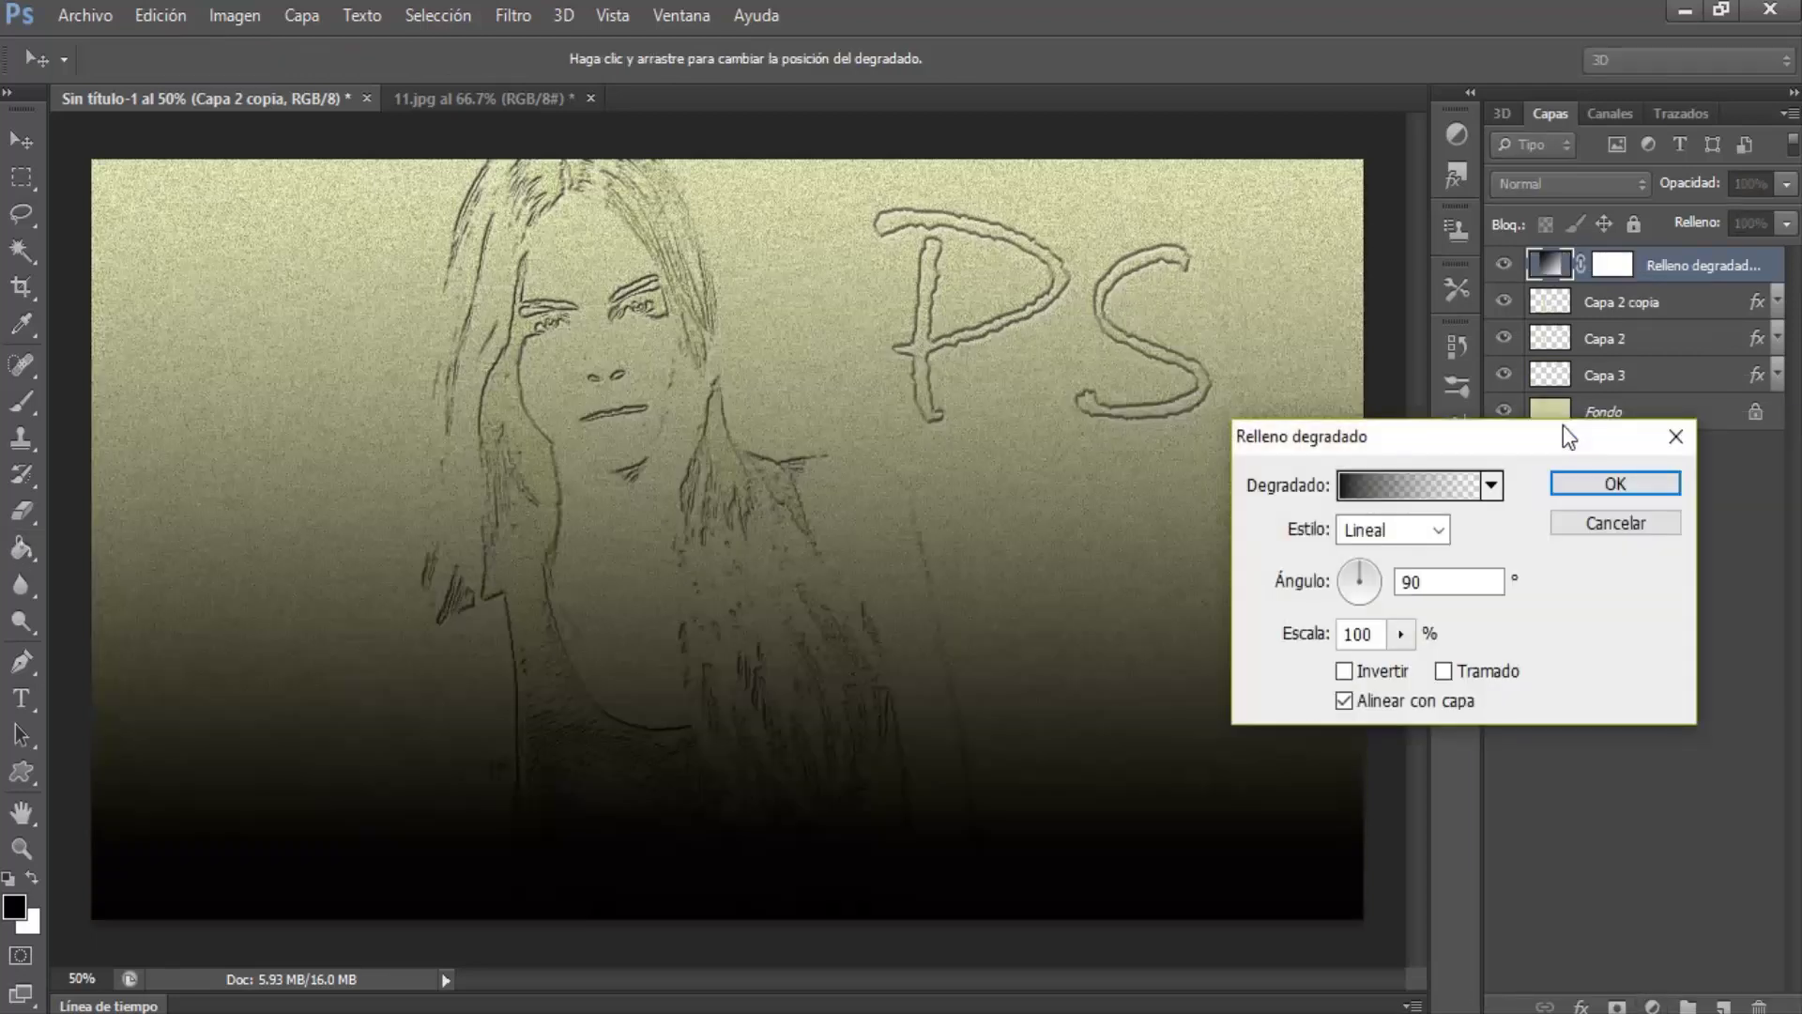
# Load the Tonos fotográficos gradient presets and choose Sepia 3 for the fill
pyautogui.click(1400, 480)
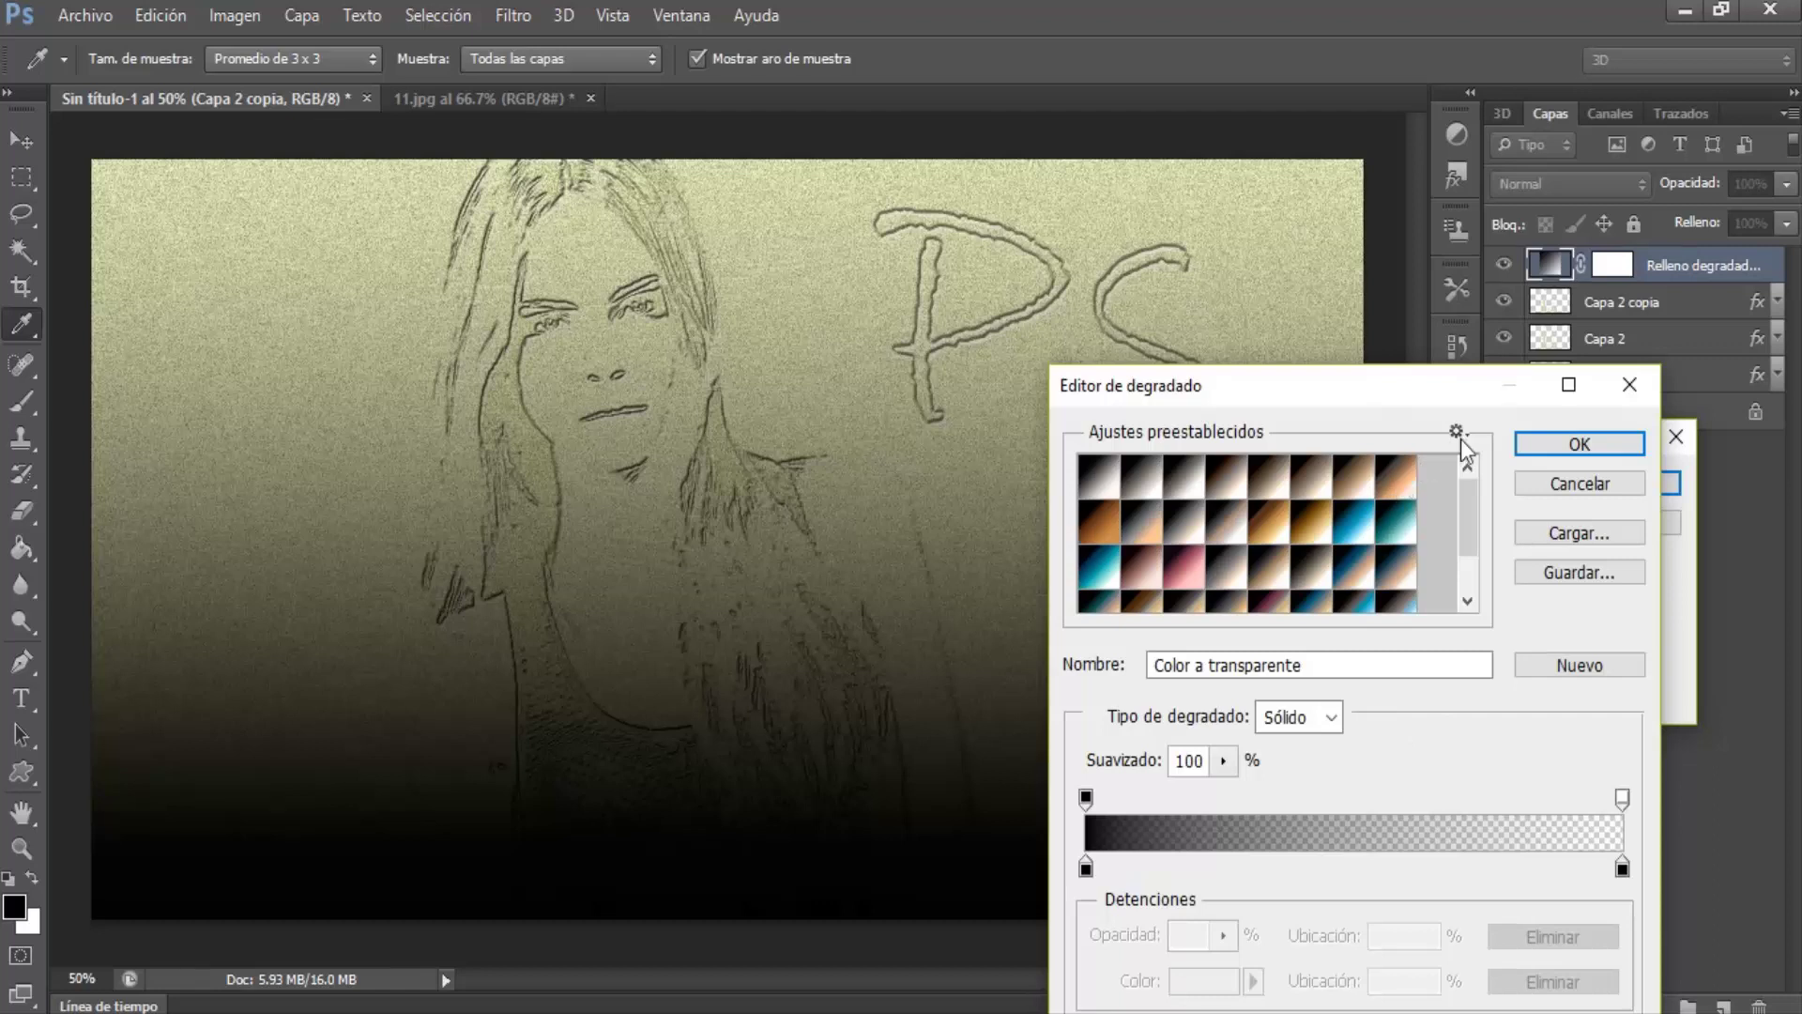
pyautogui.click(1461, 438)
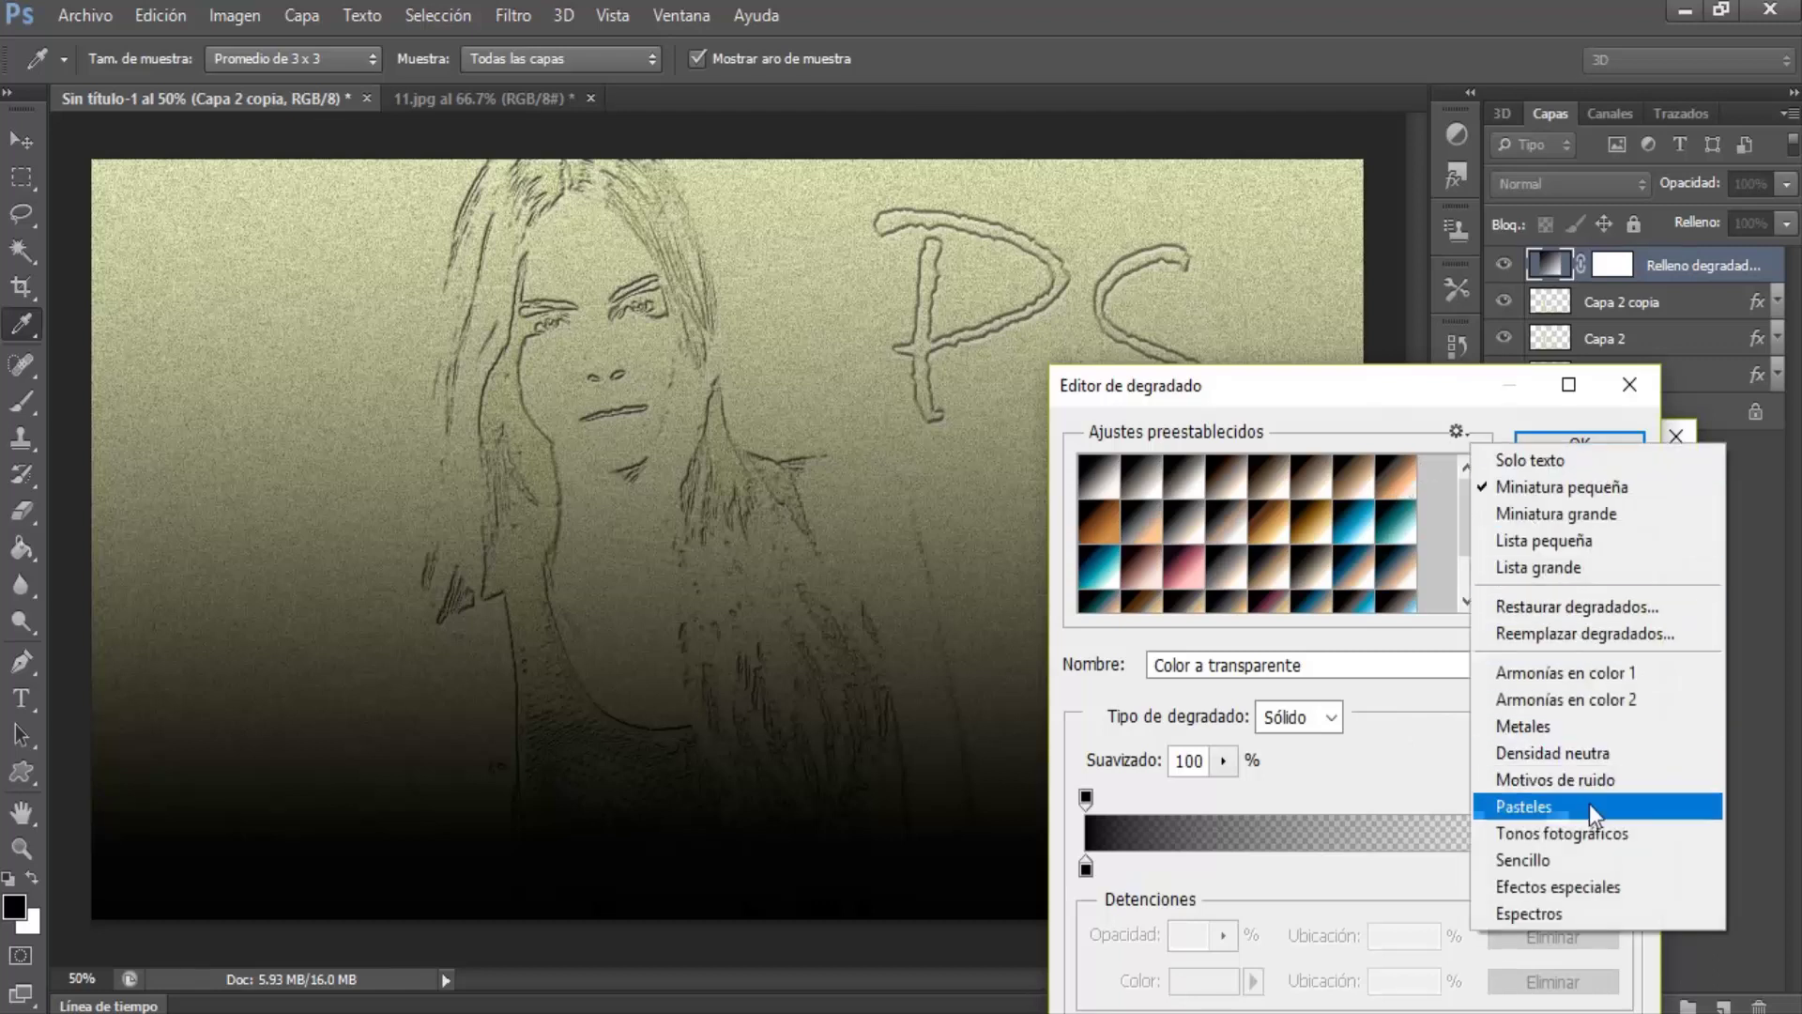
pyautogui.click(1553, 834)
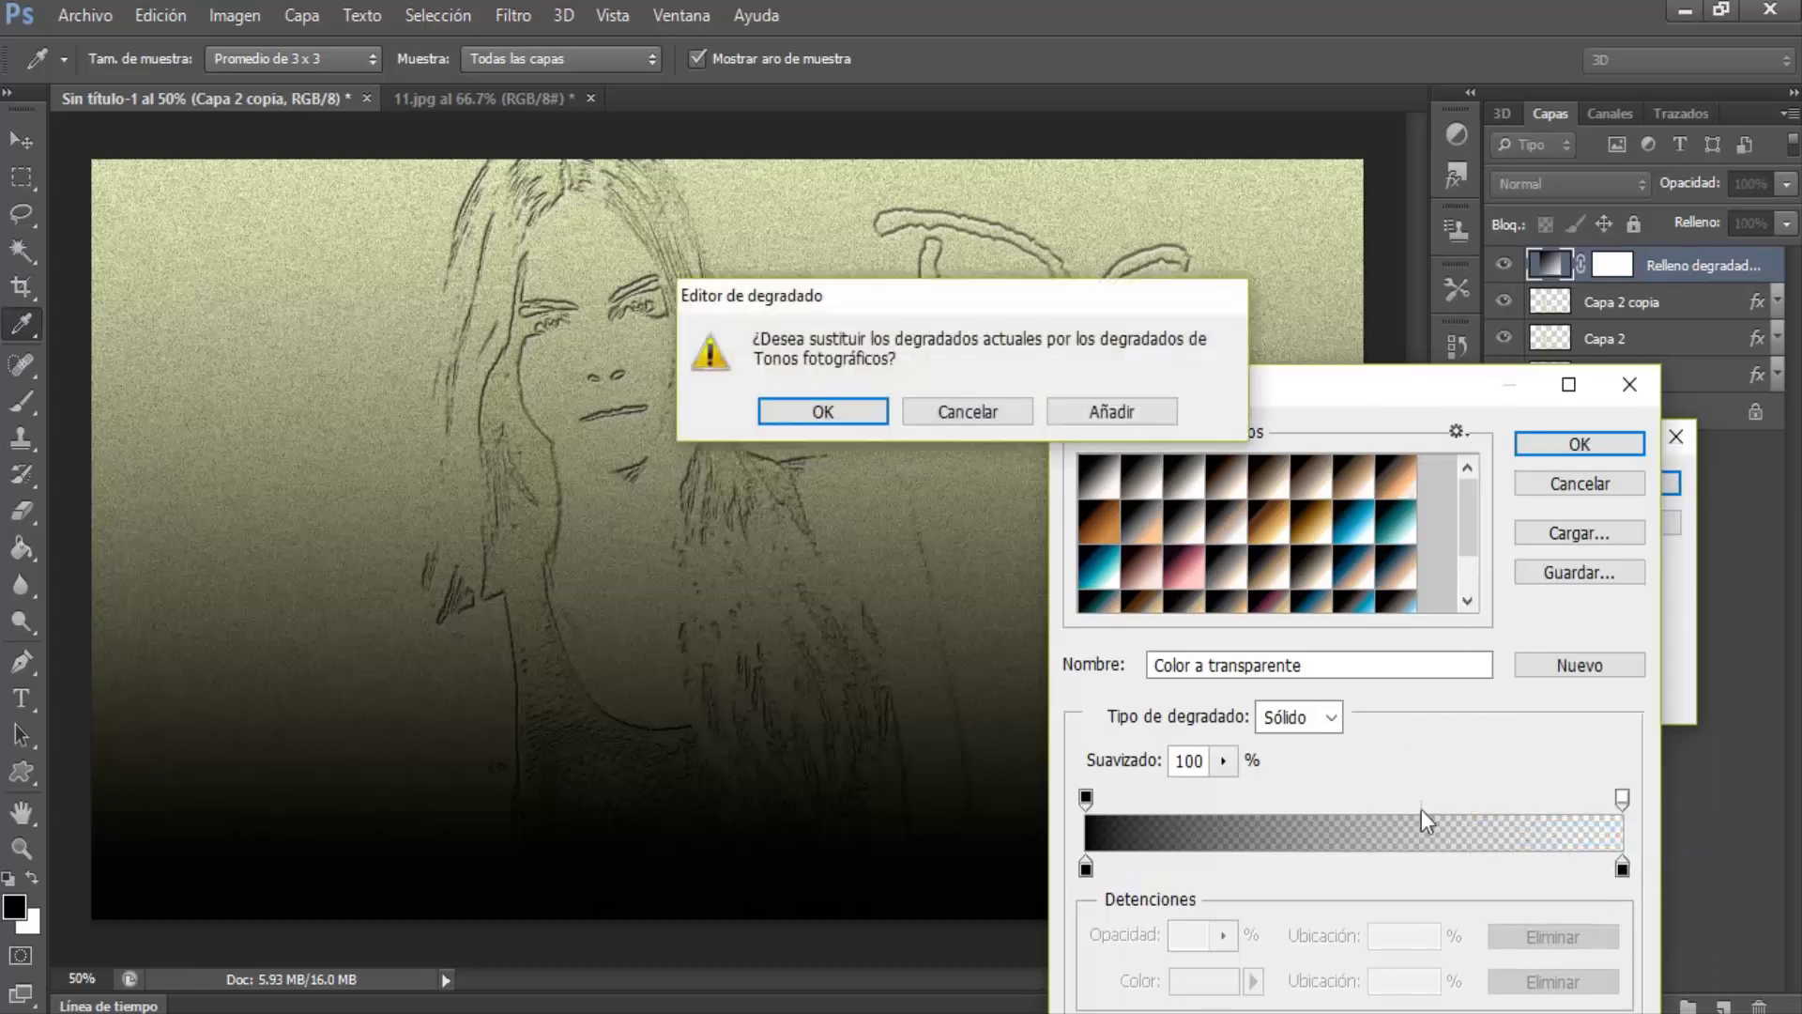
pyautogui.click(848, 414)
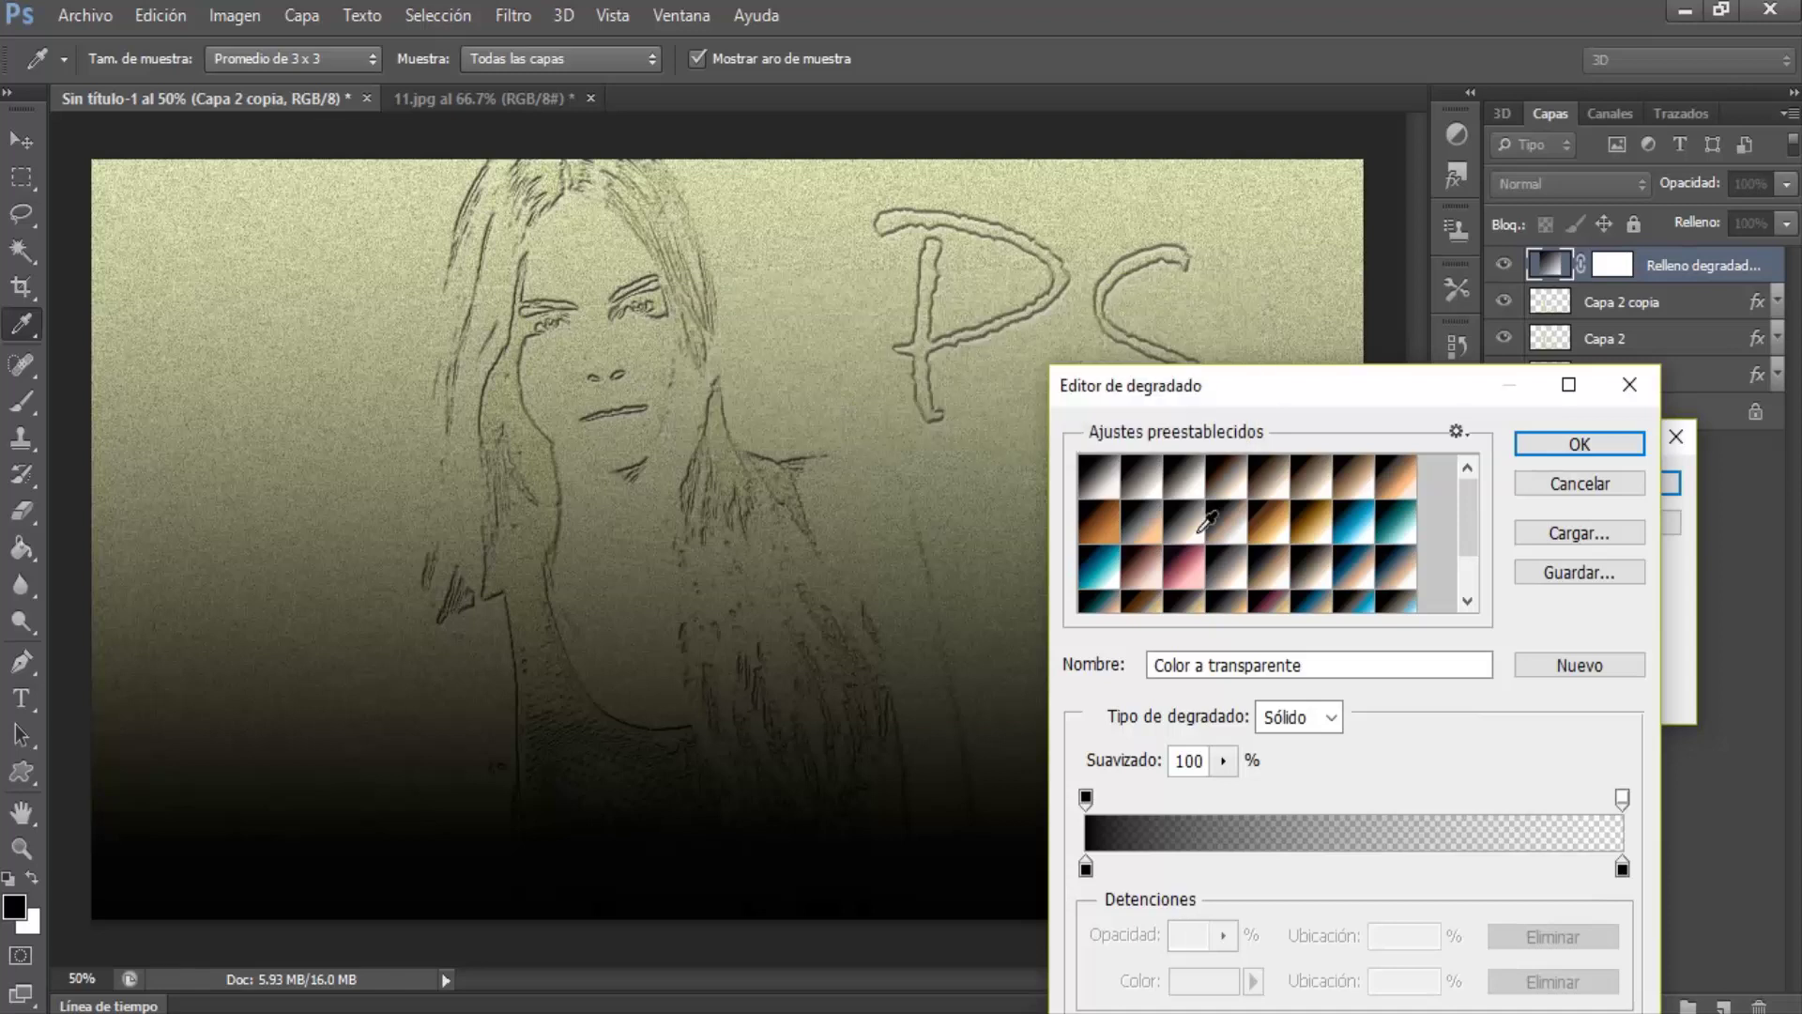
pyautogui.click(1339, 490)
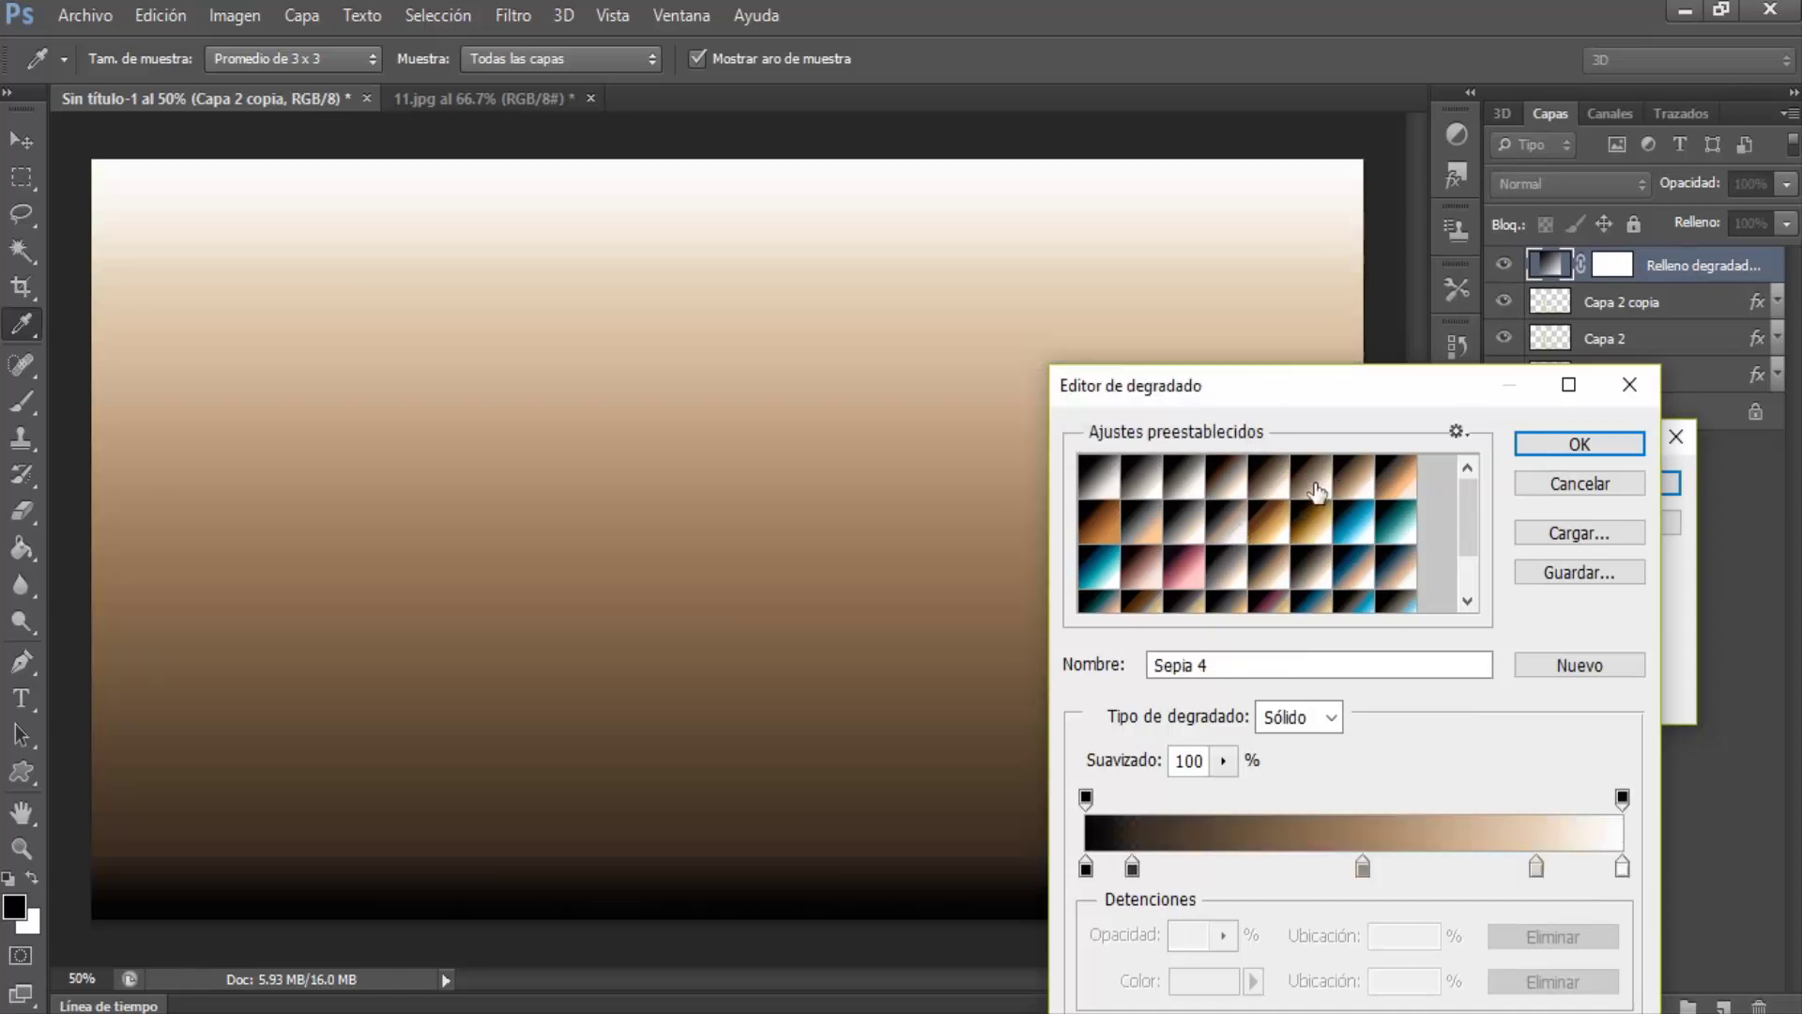
pyautogui.click(1313, 492)
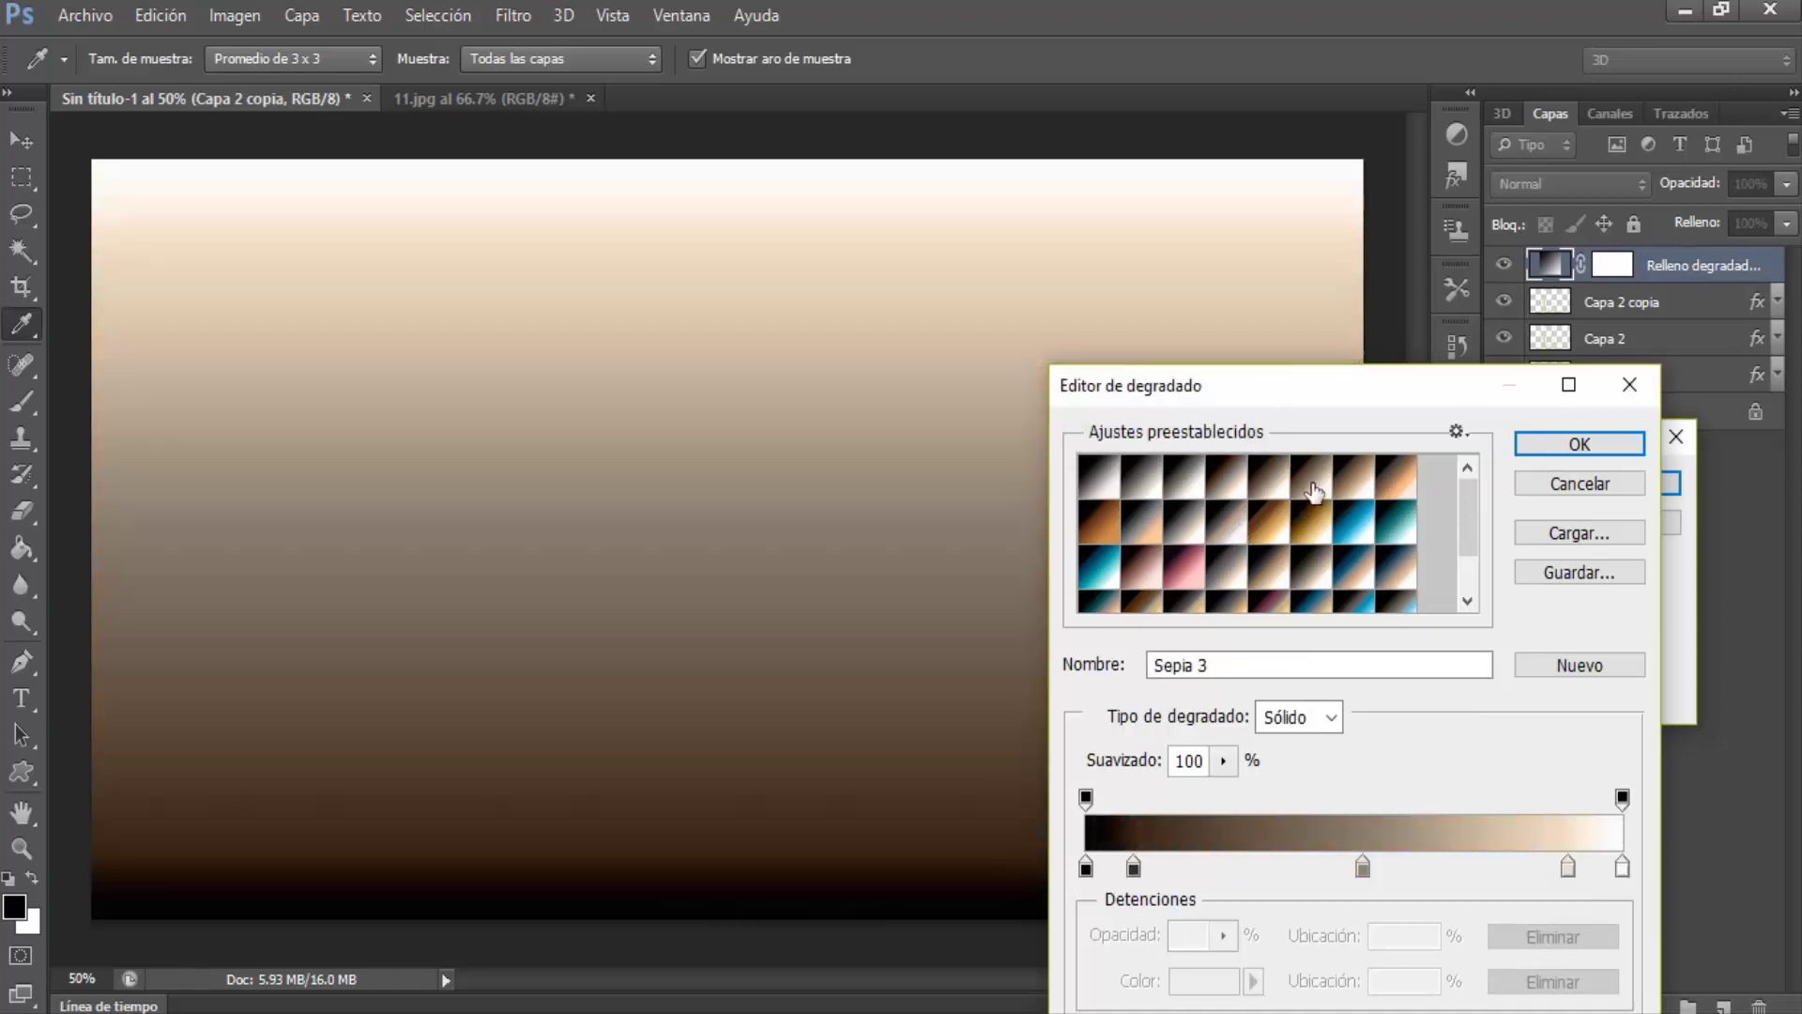
pyautogui.click(1532, 441)
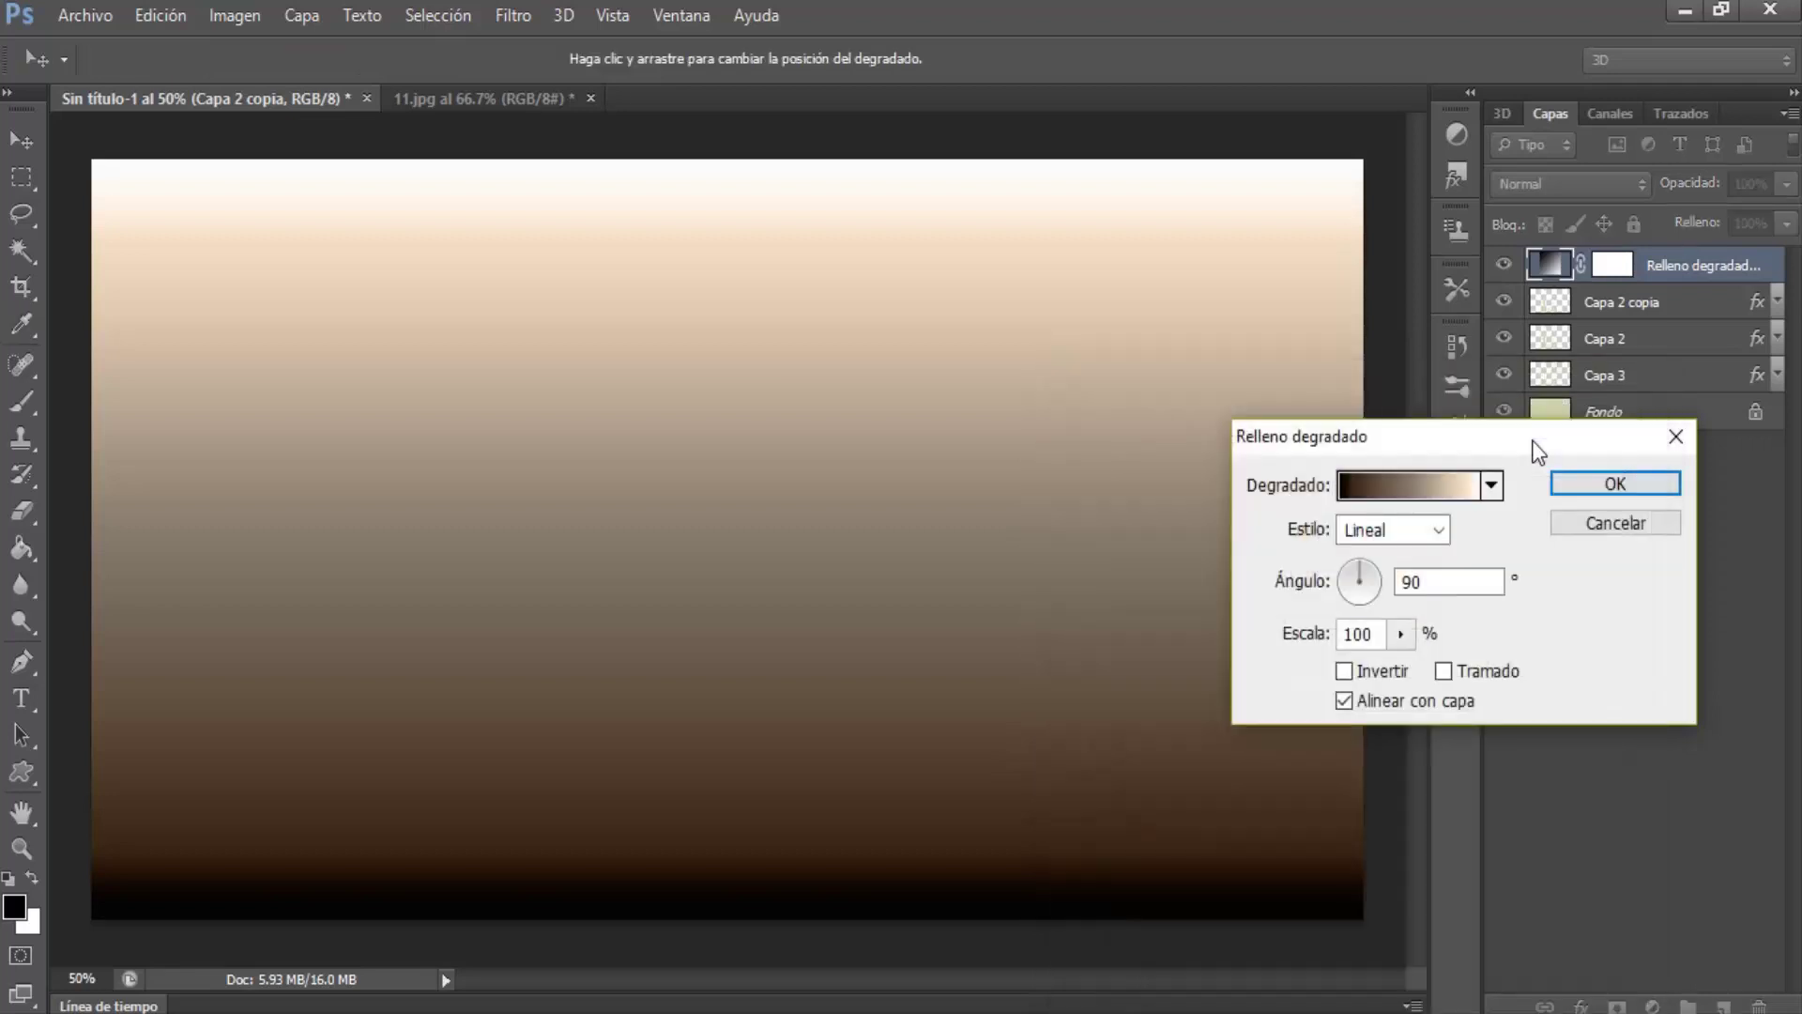
# Confirm the gradient fill and set its blend mode to Luz suave after trying Trama and Superponer
pyautogui.click(1580, 484)
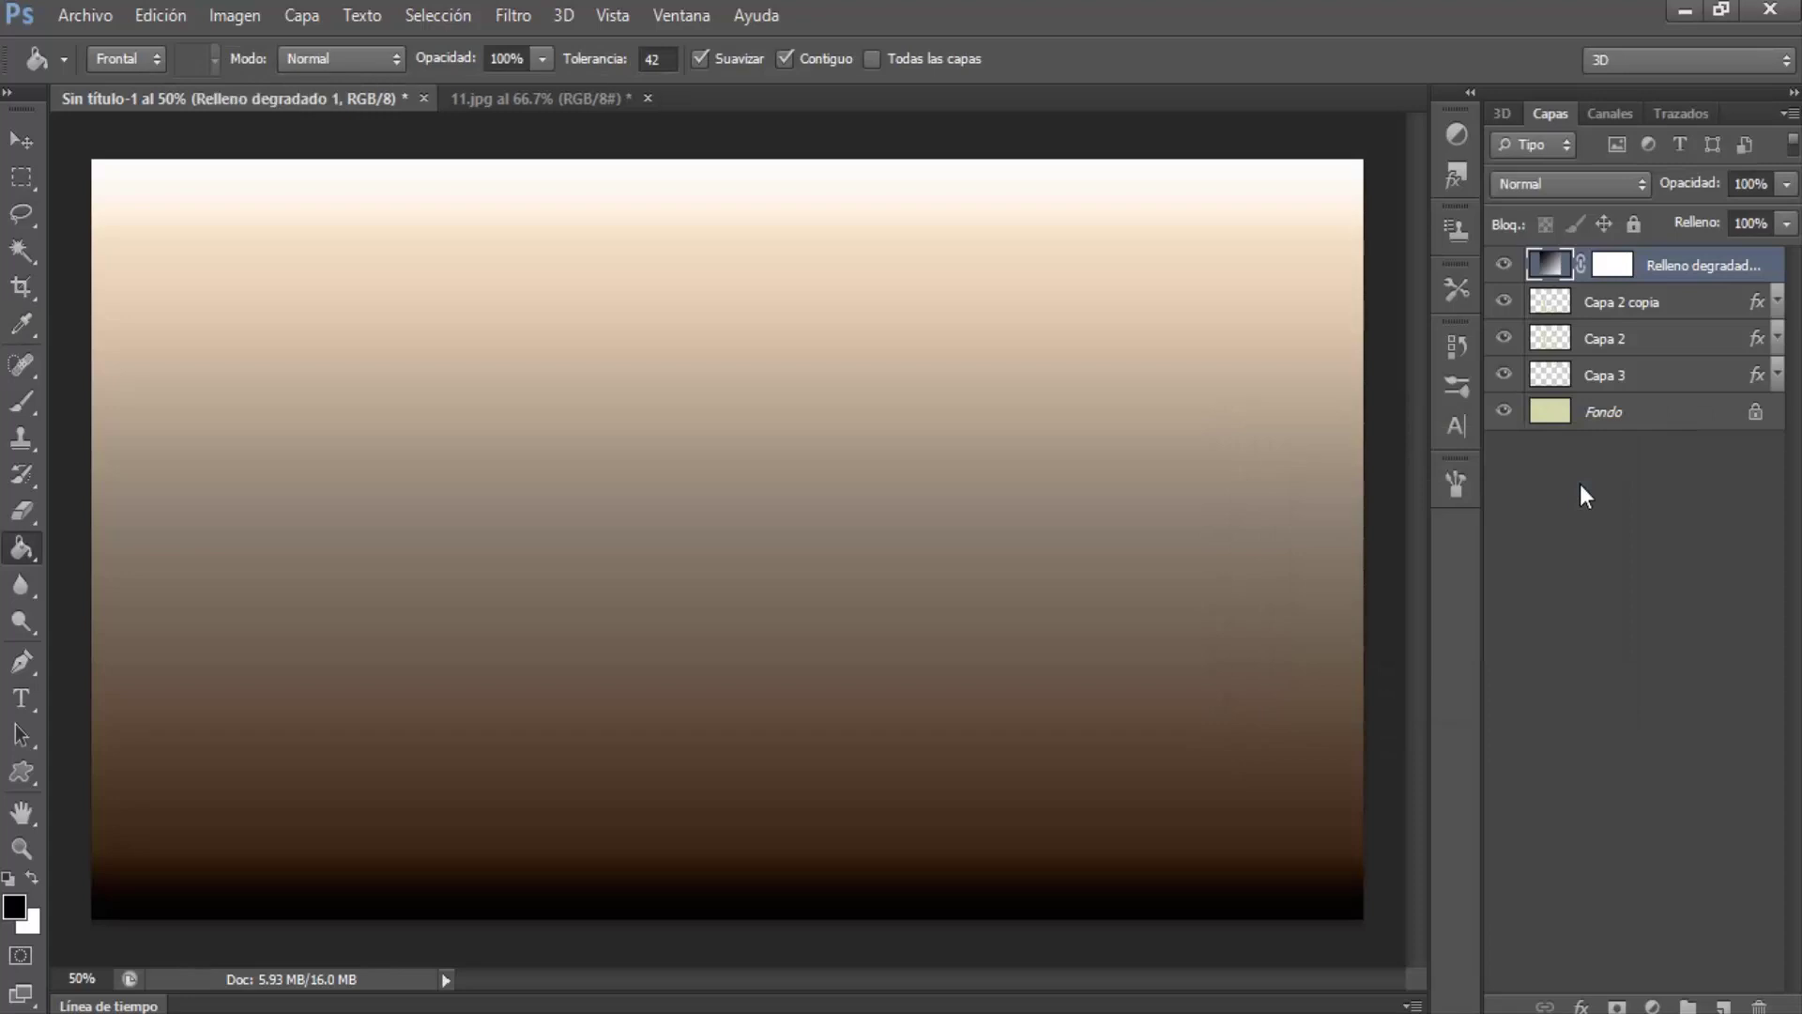
pyautogui.click(1534, 184)
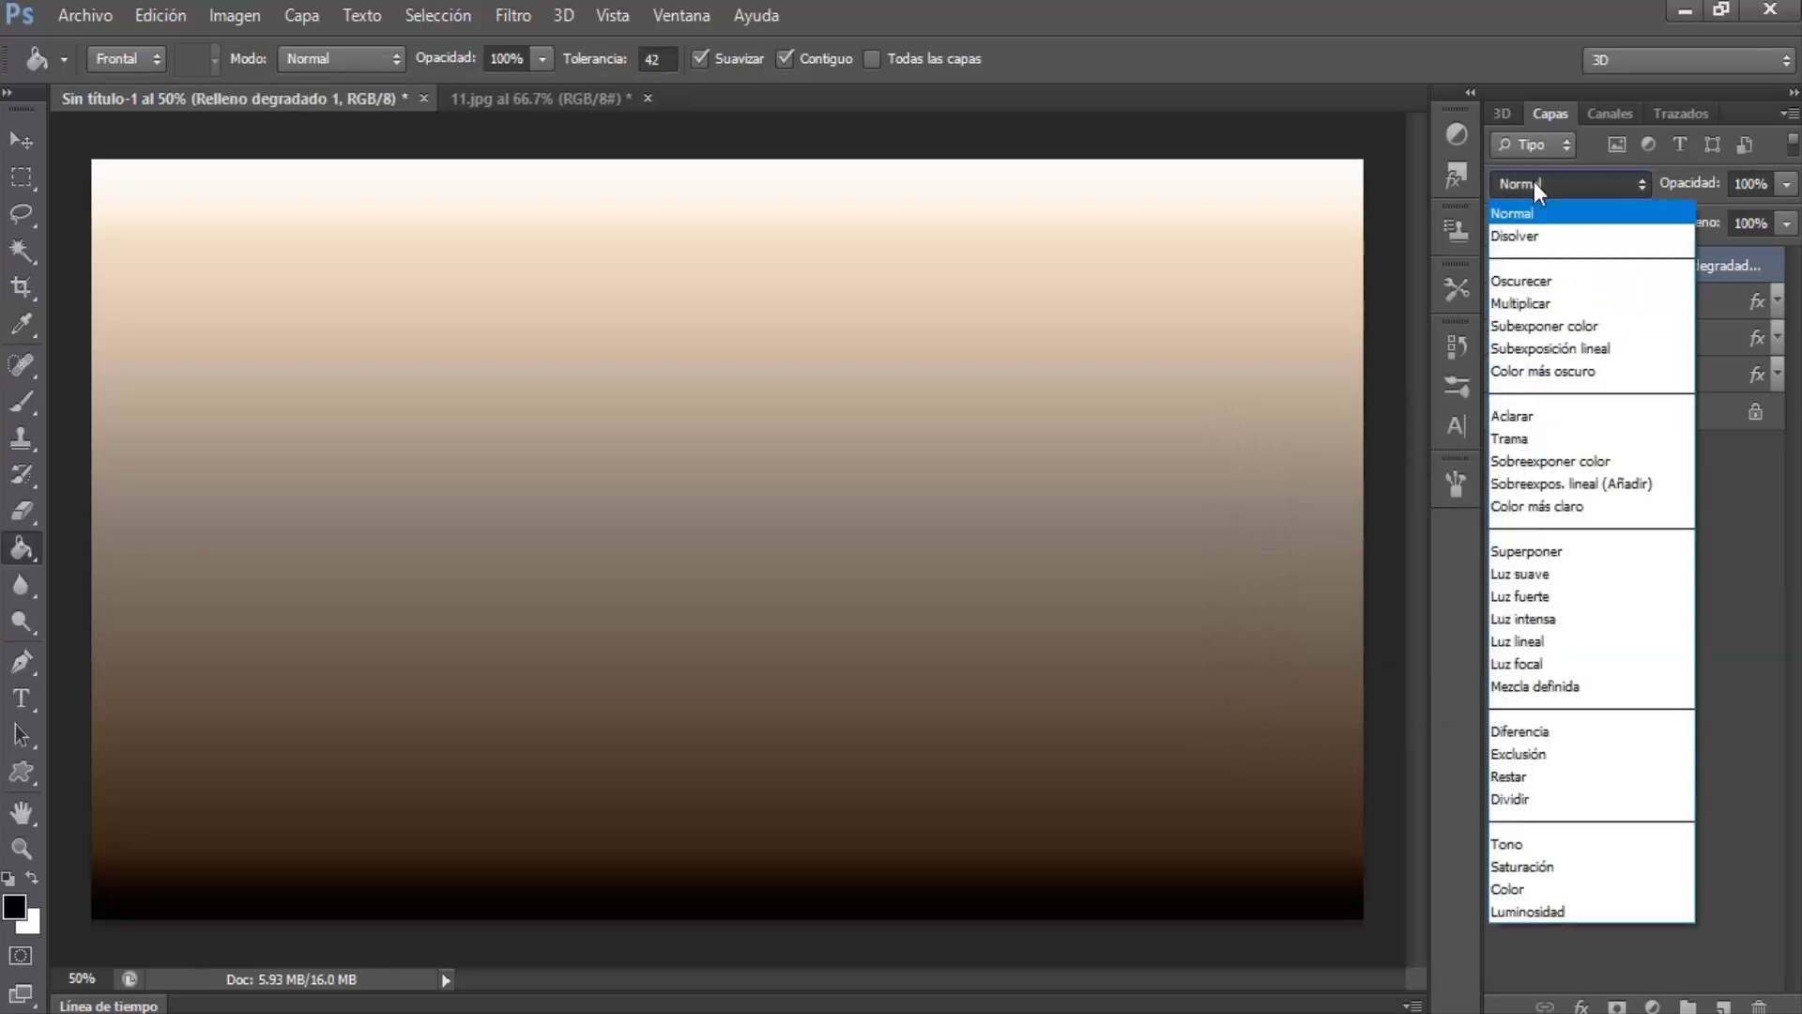
pyautogui.click(1528, 437)
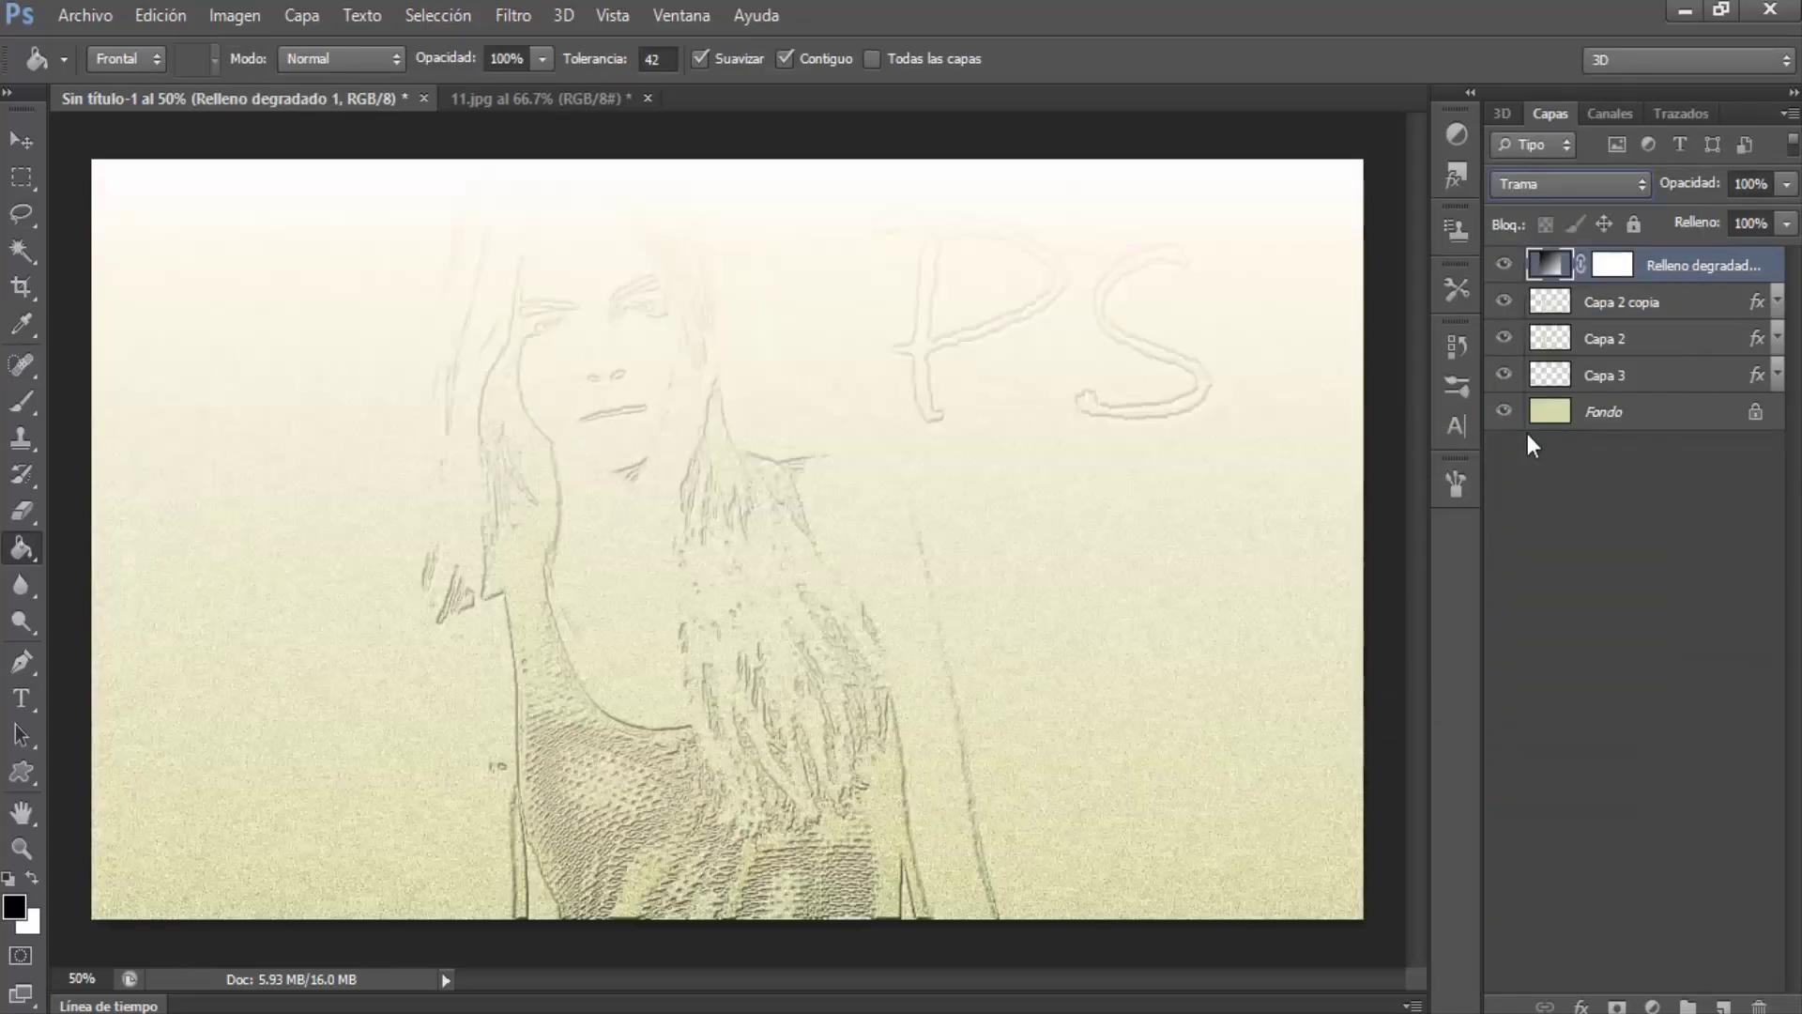
pyautogui.click(1546, 185)
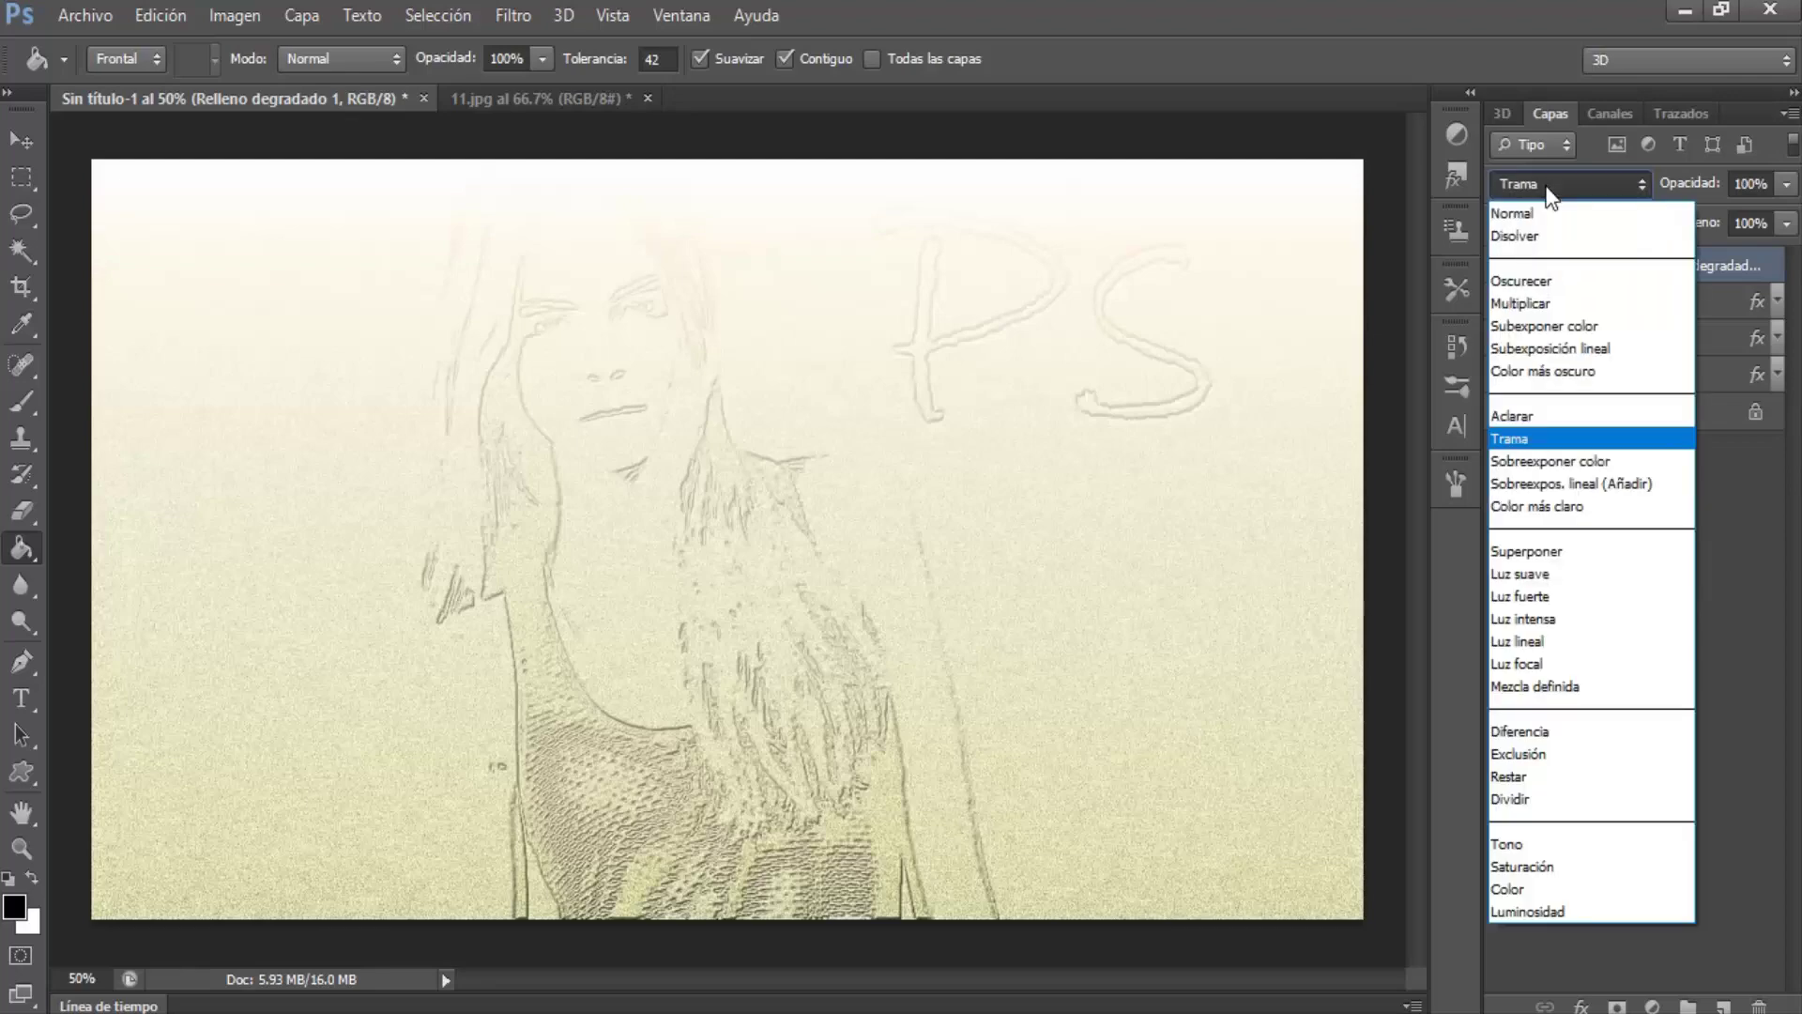
pyautogui.click(1534, 552)
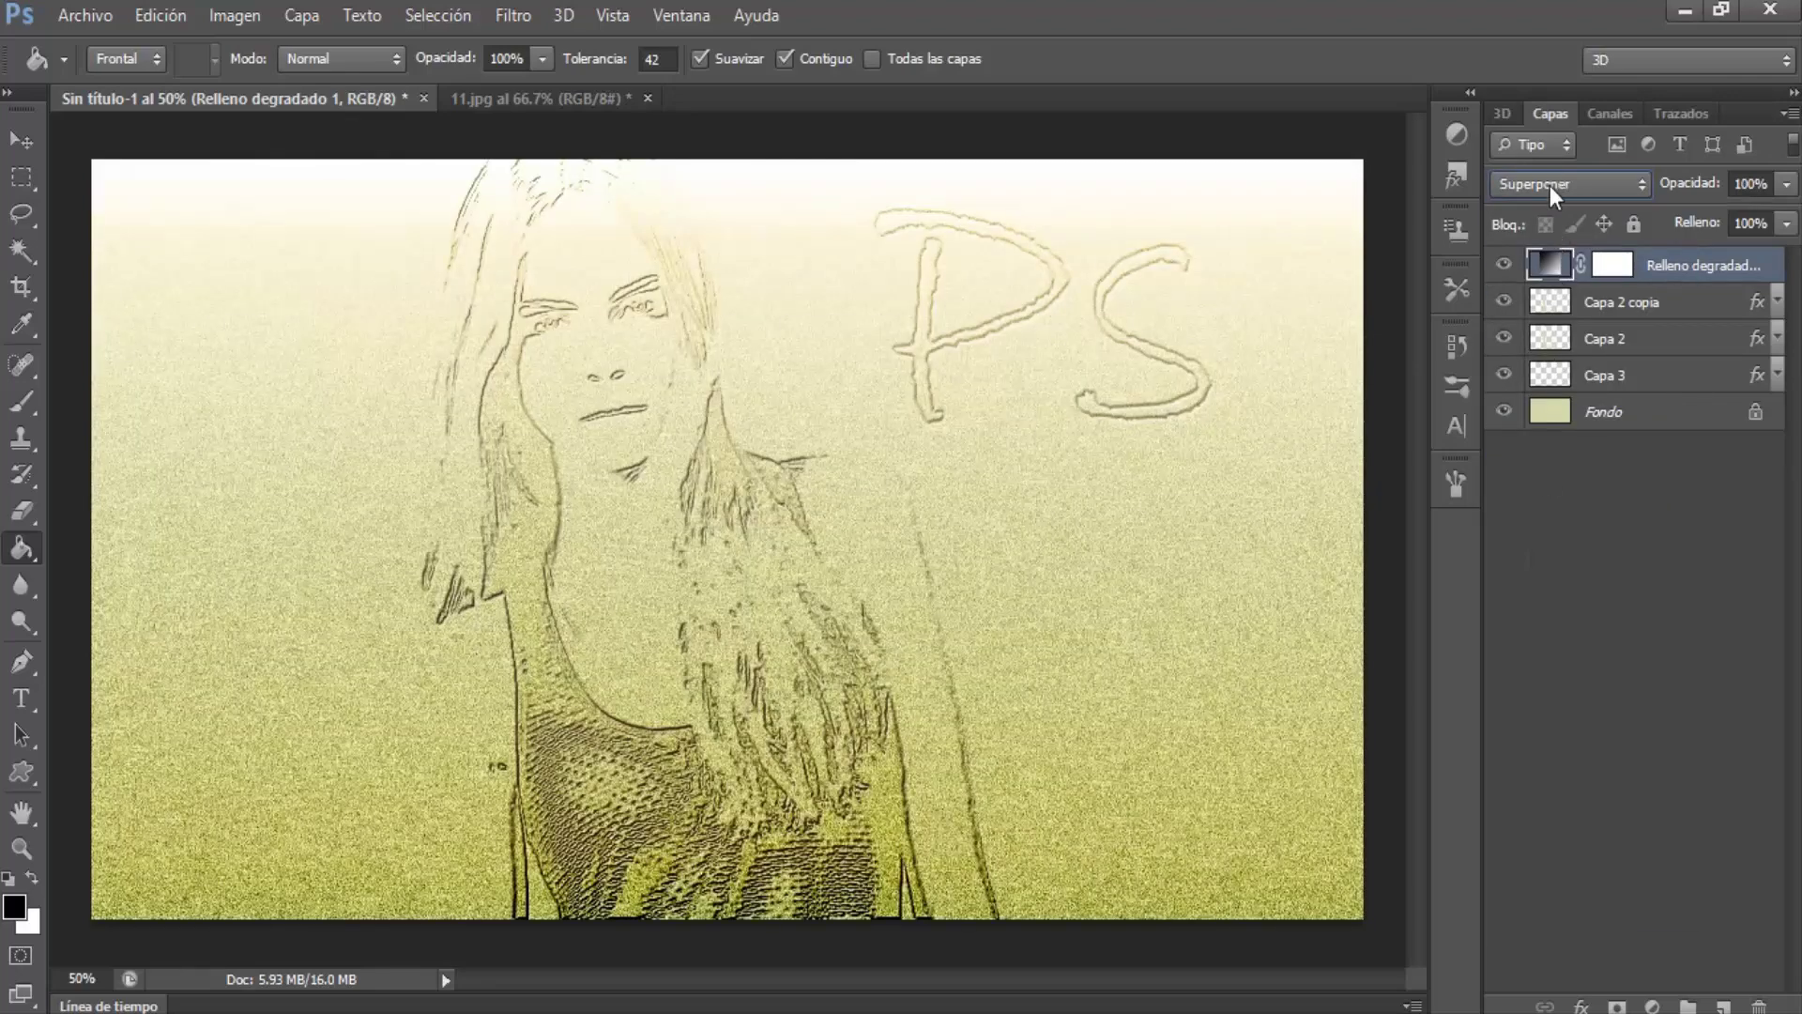
pyautogui.click(1551, 186)
pyautogui.click(1525, 571)
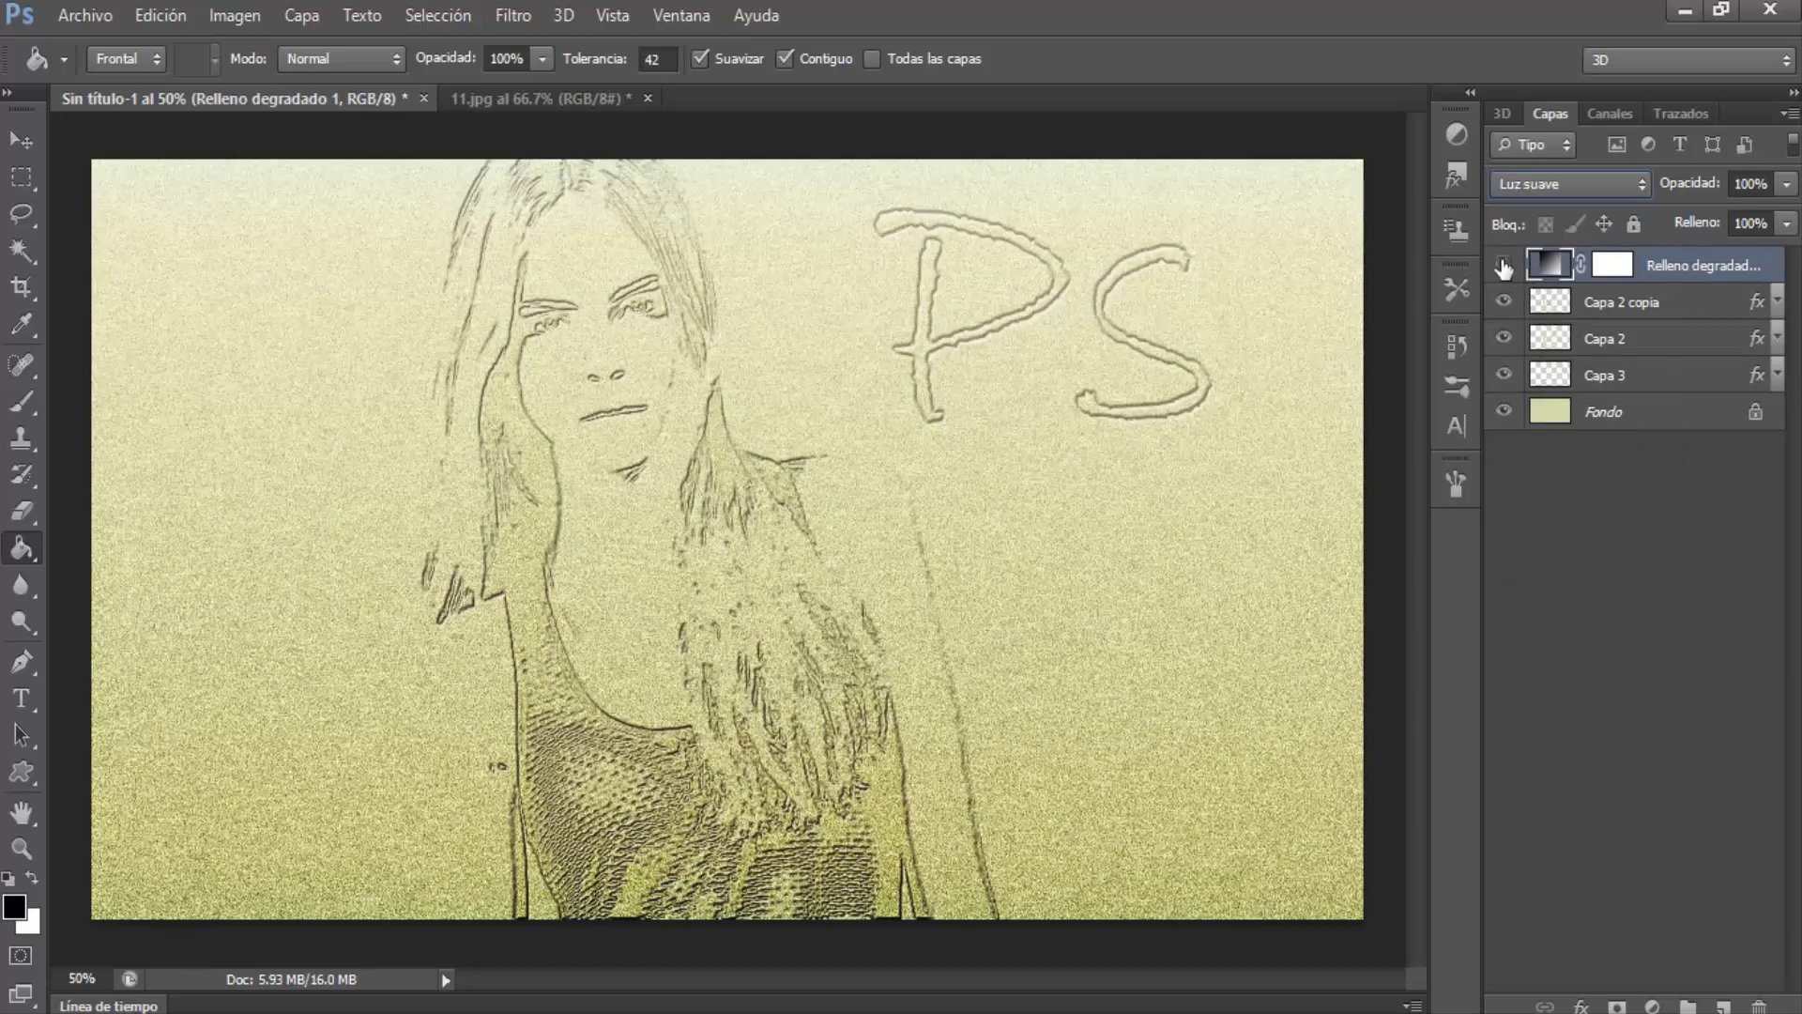
pyautogui.click(1504, 267)
pyautogui.click(1504, 267)
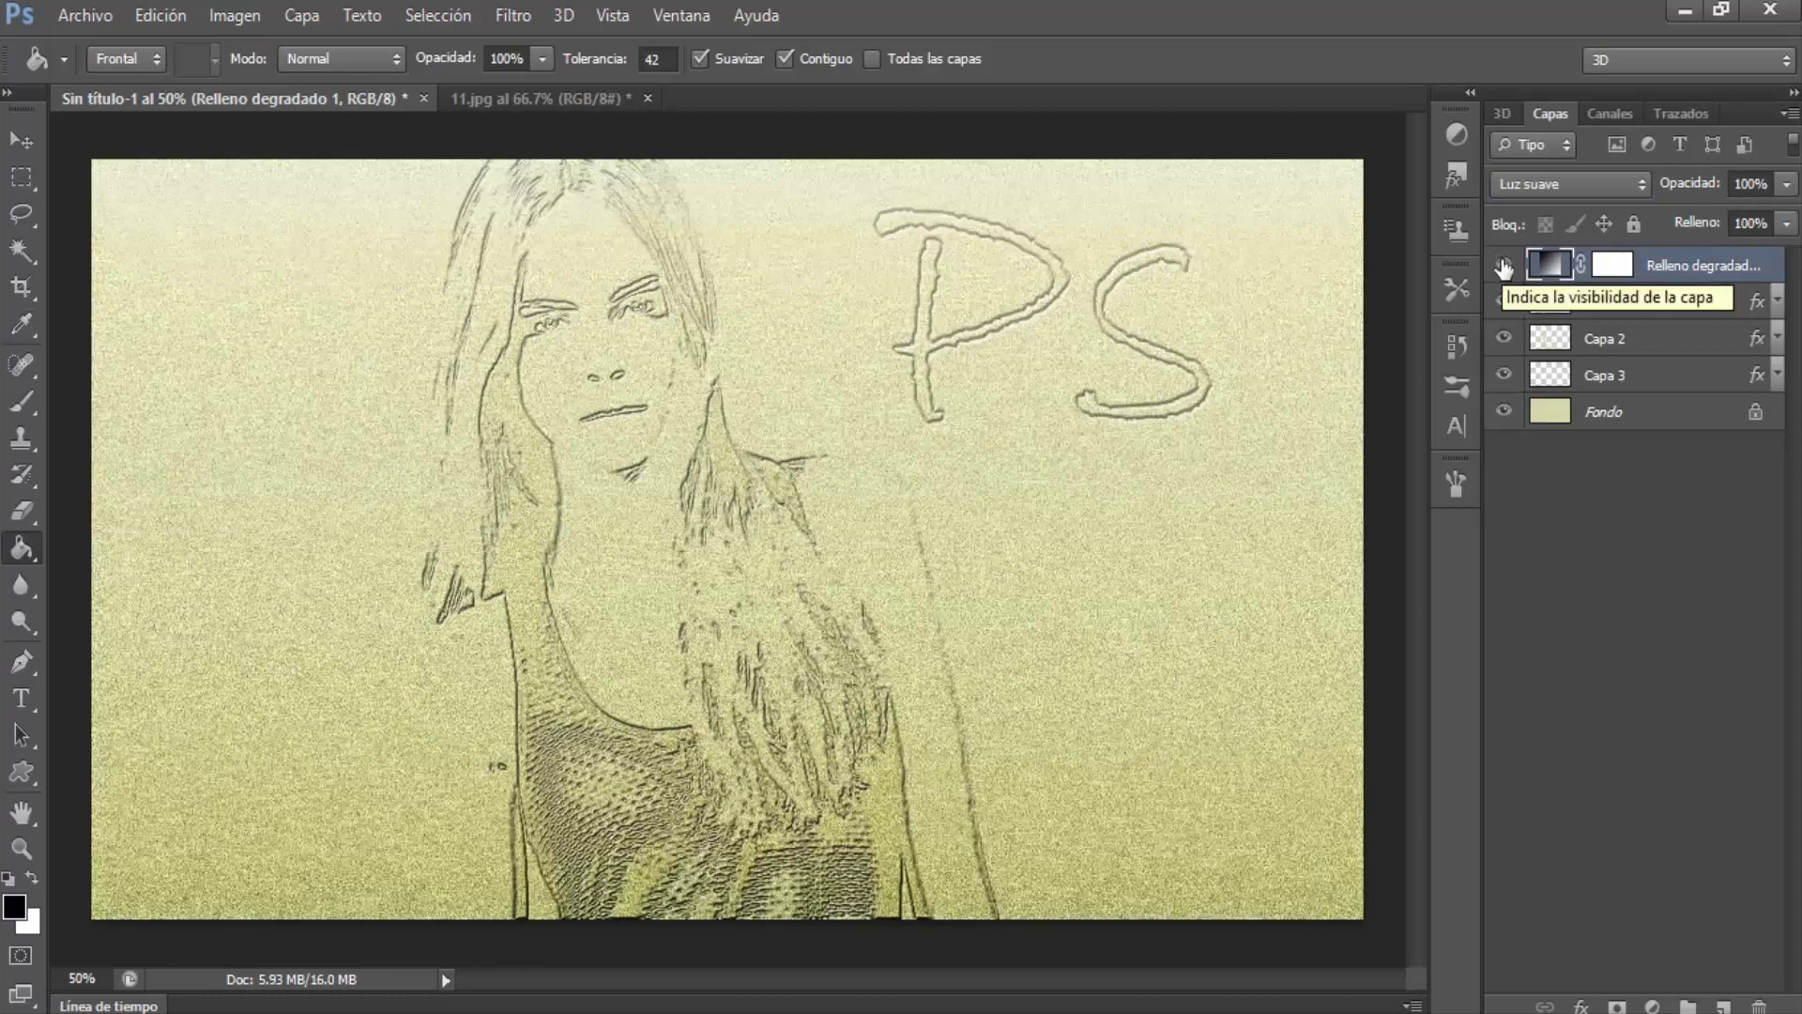
# Lower the gradient layer's opacity to 82% and compare it toggled off and on
pyautogui.click(1685, 184)
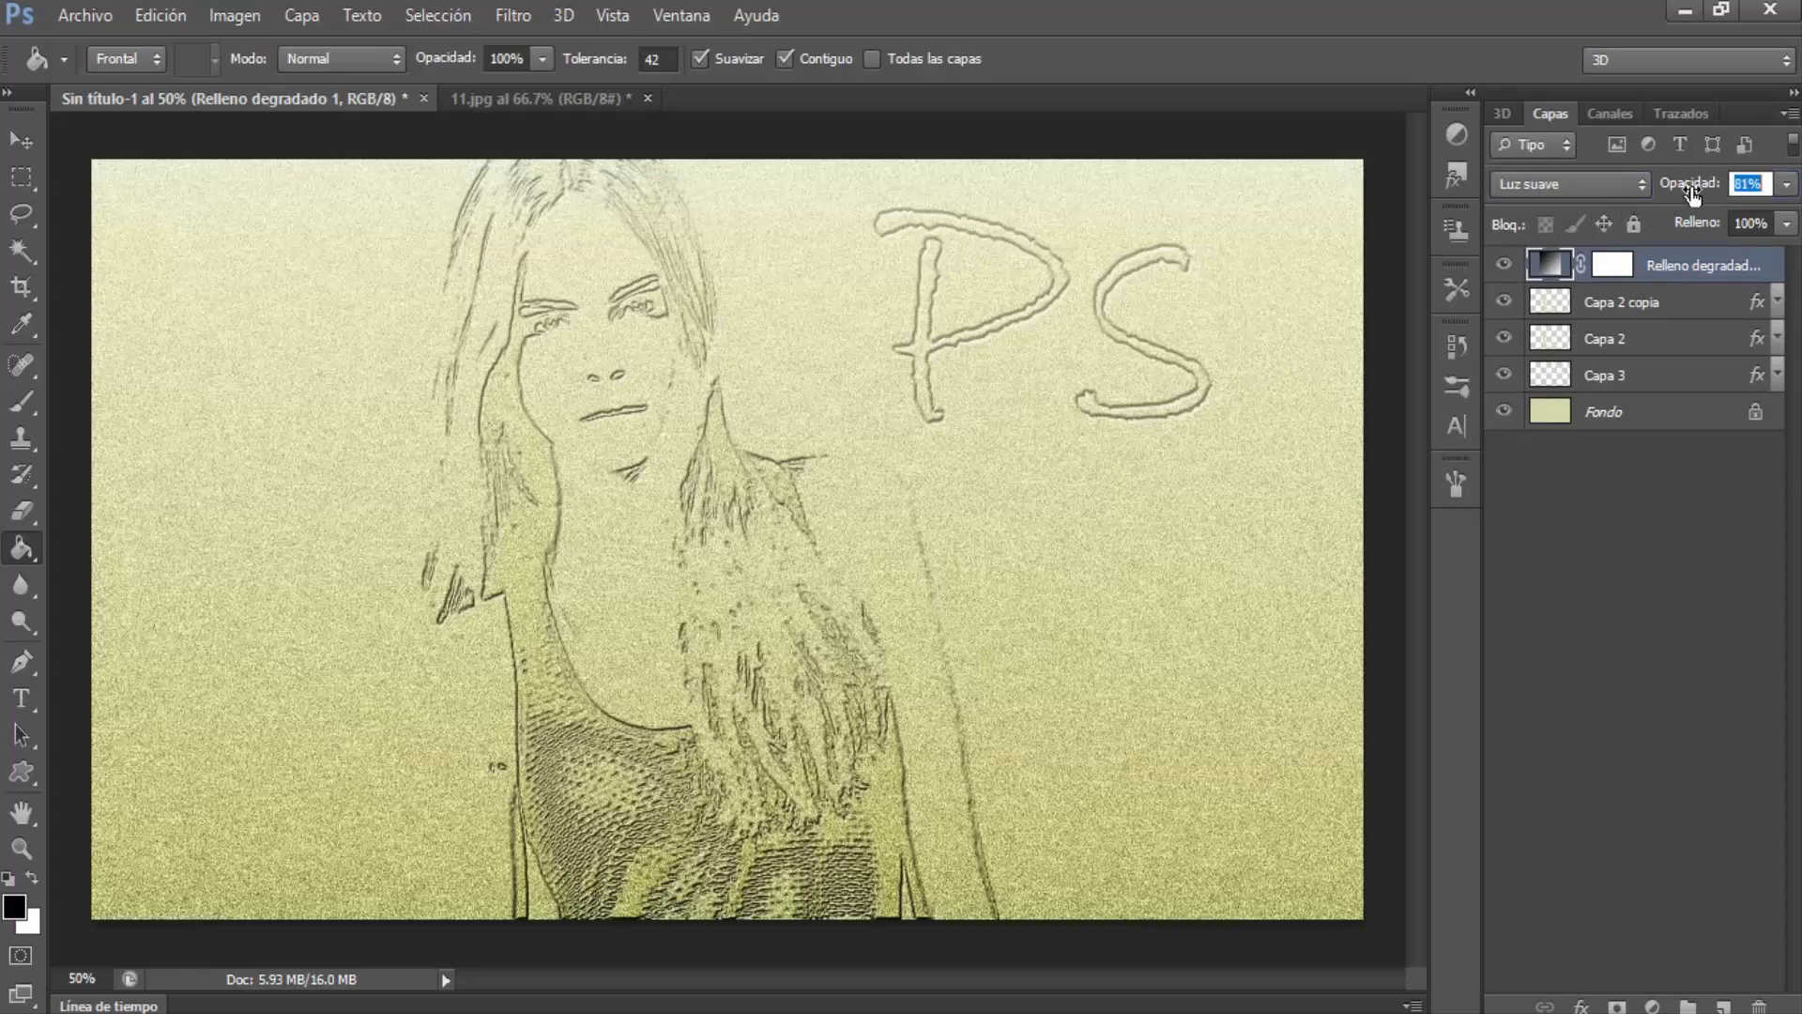
pyautogui.moveTo(1716, 188)
pyautogui.mouseDown()
pyautogui.moveTo(1676, 196)
pyautogui.moveTo(1697, 190)
pyautogui.mouseUp()
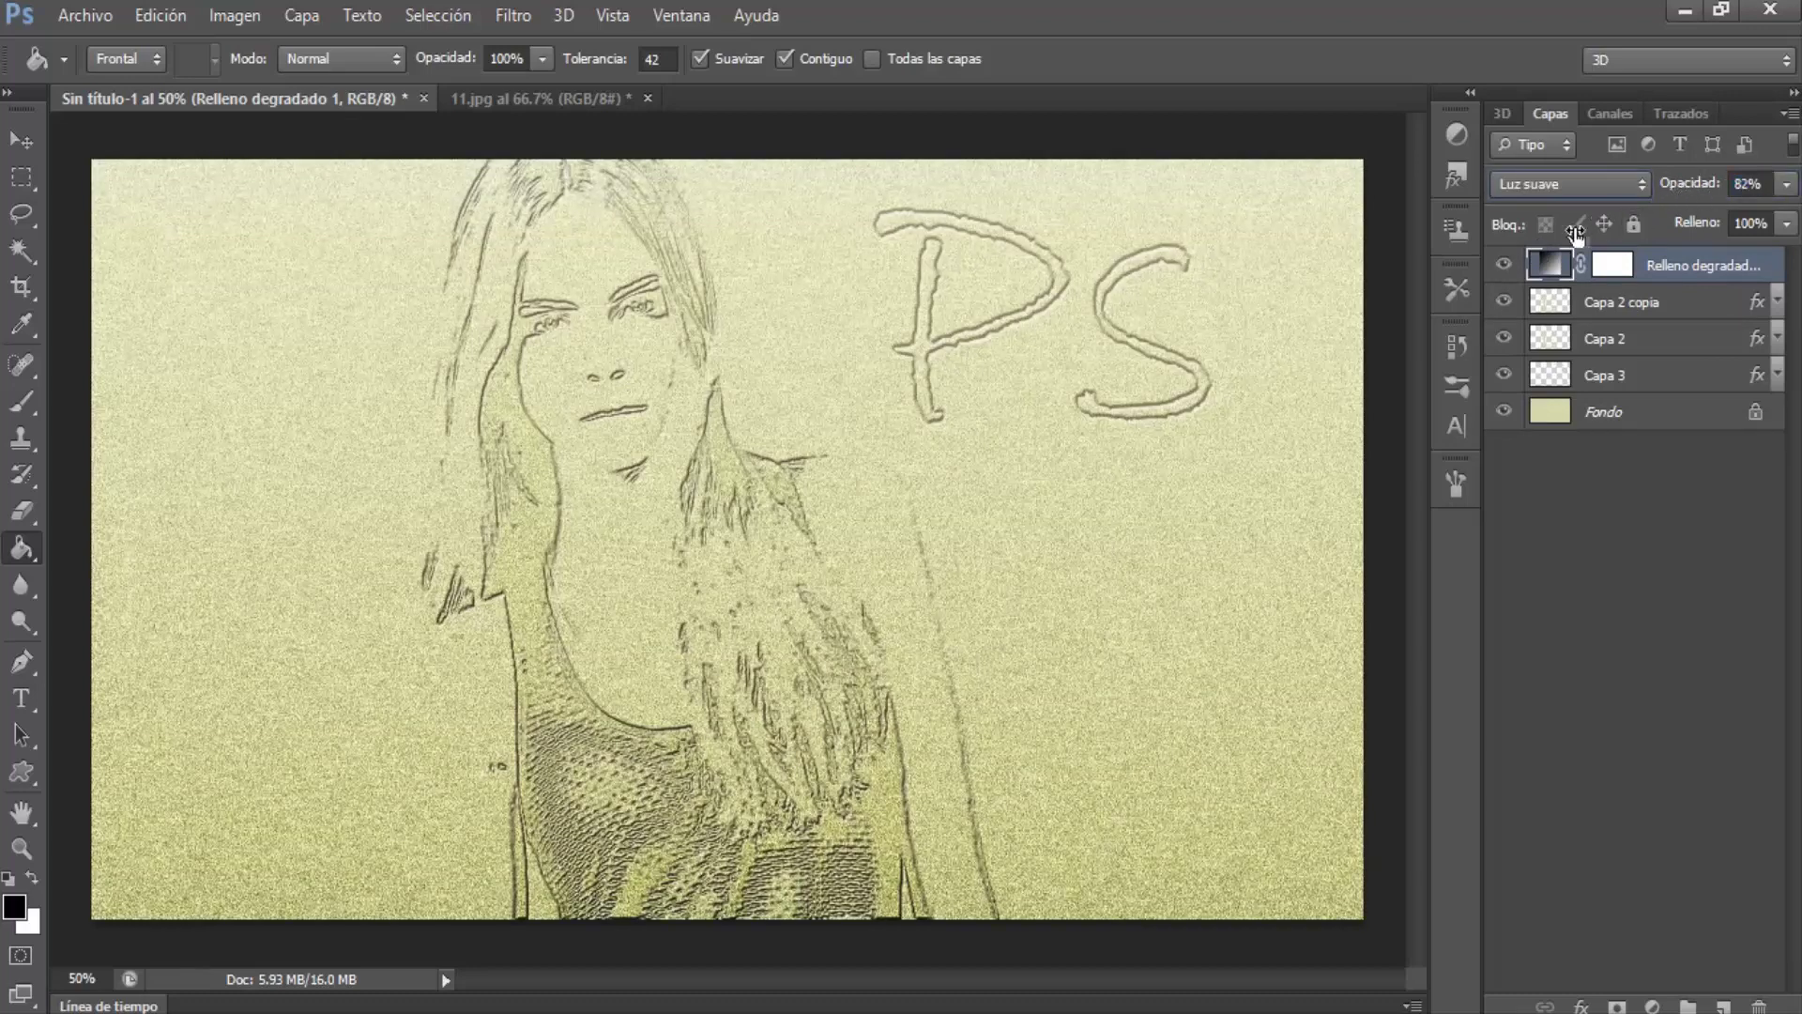
pyautogui.click(1505, 266)
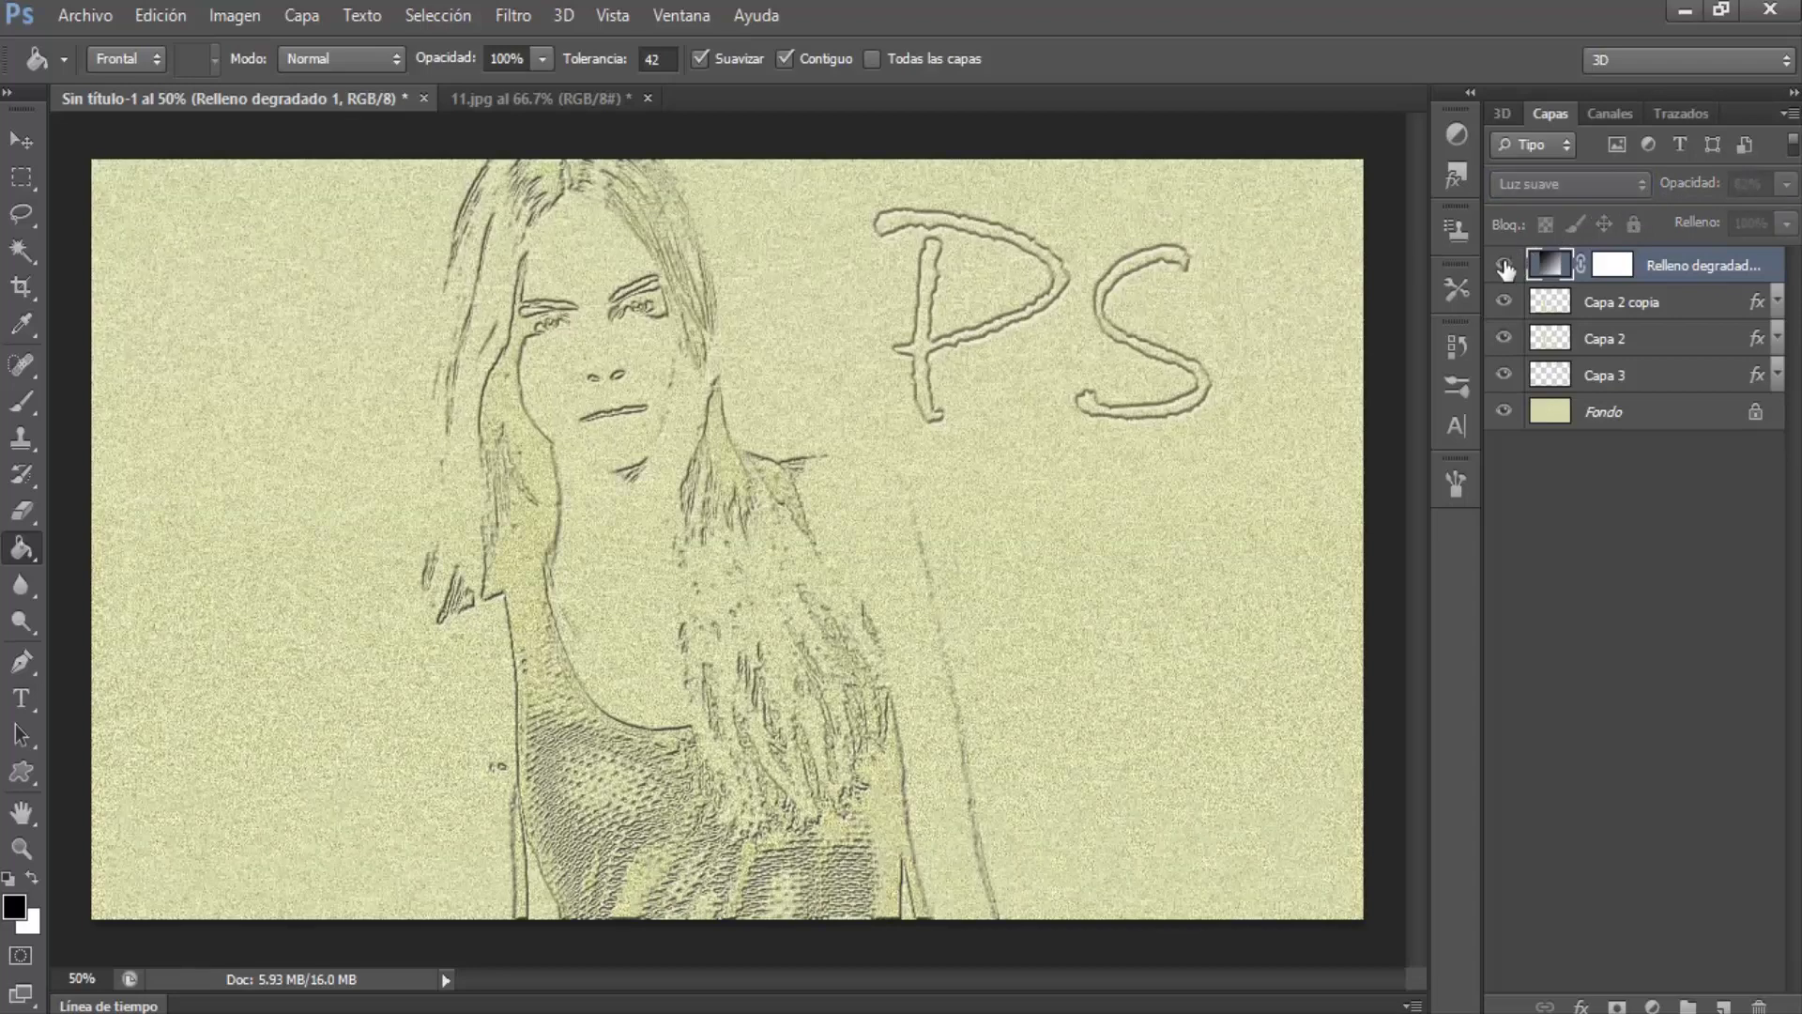
pyautogui.click(1504, 265)
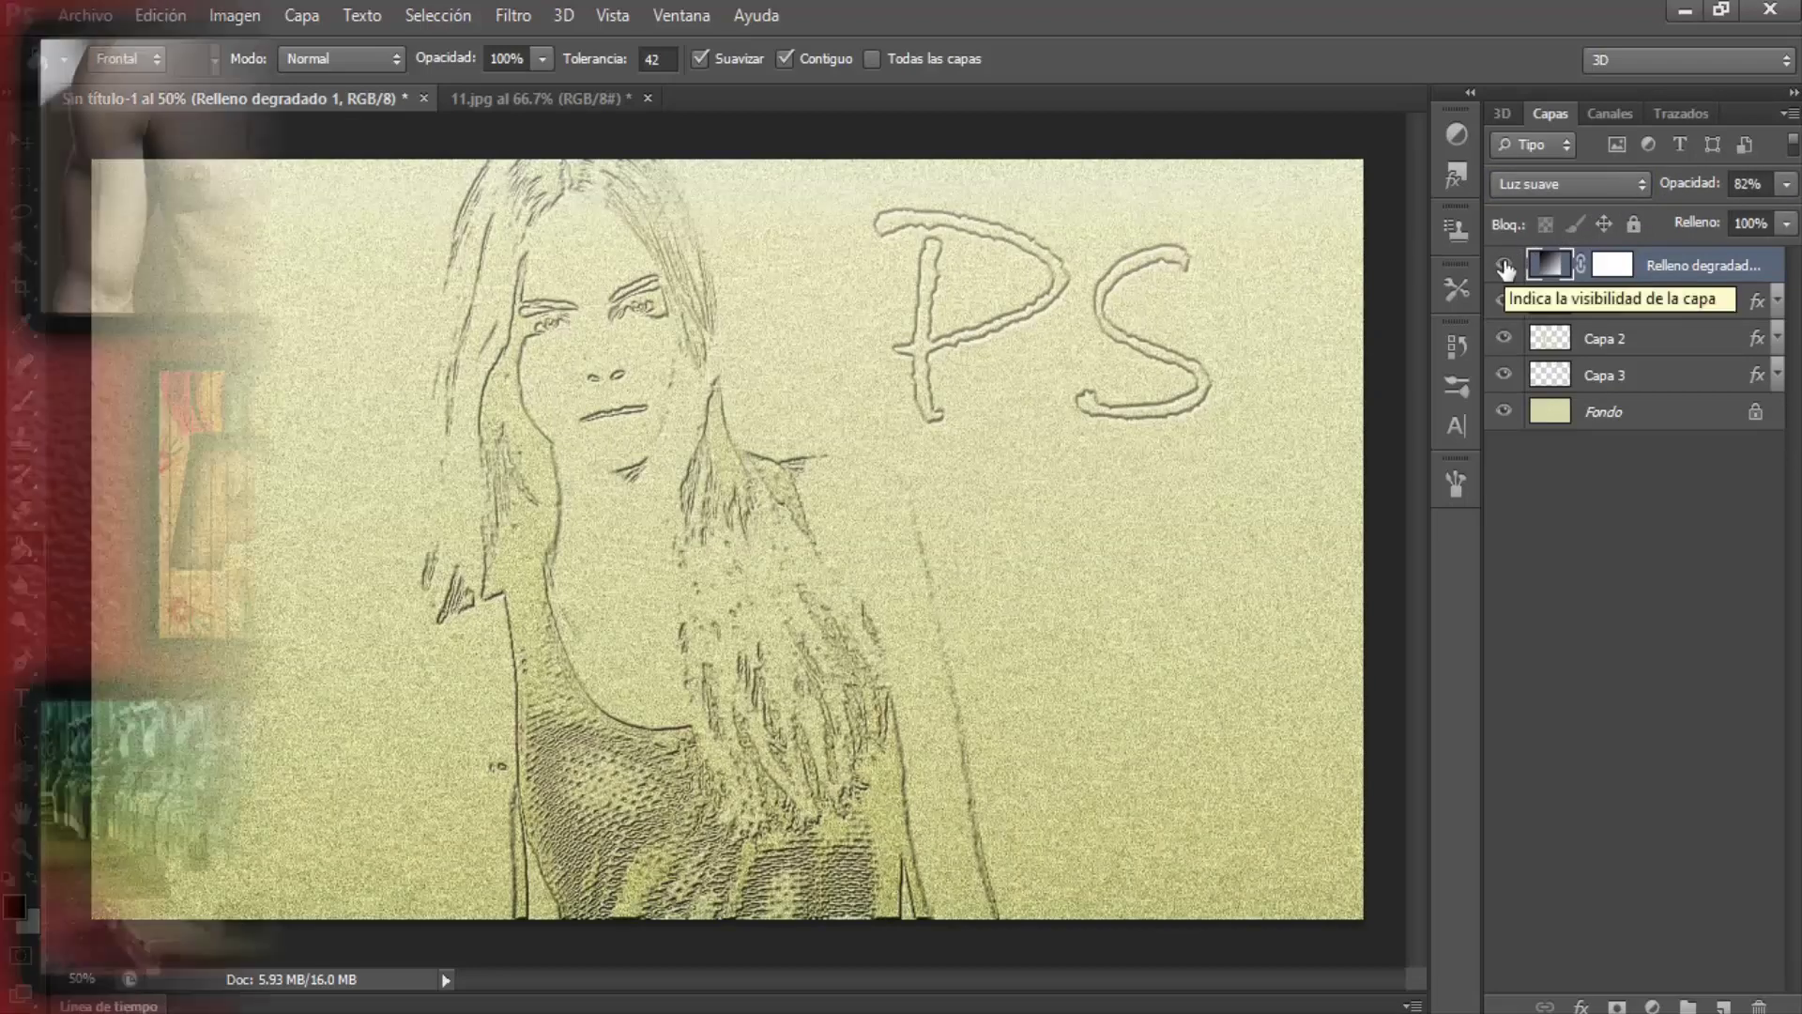